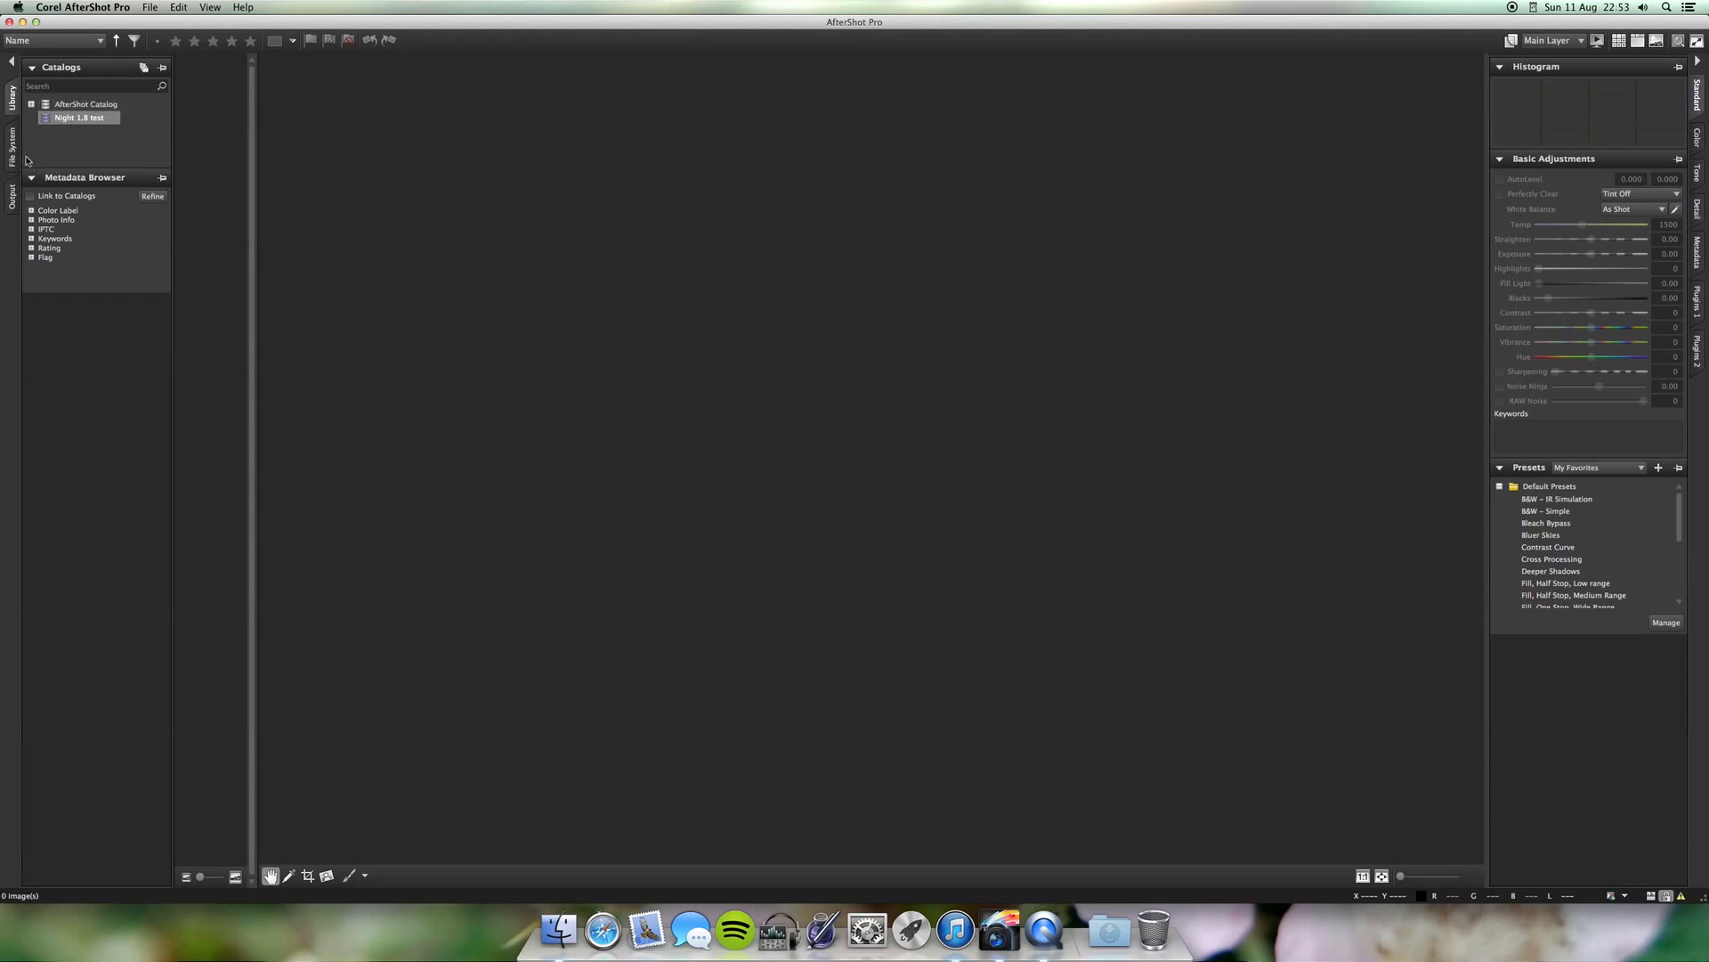
Look through the folder tree, the batch output and printing presets, the catalog library and the program's About information
click(12, 147)
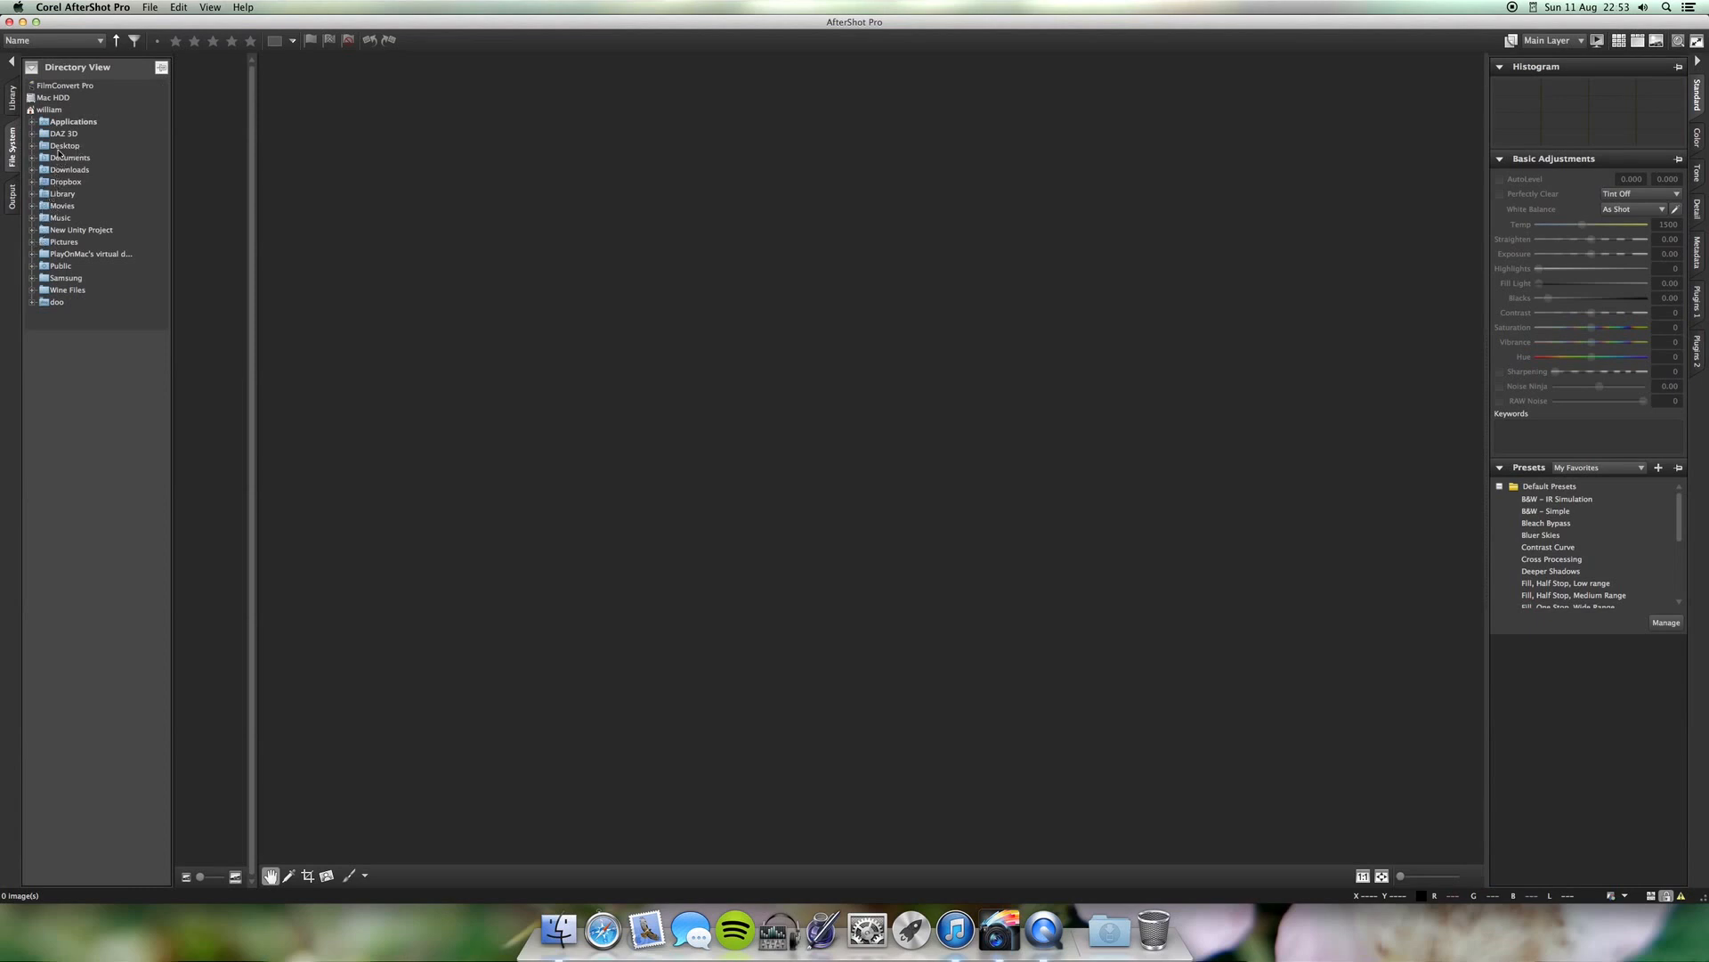
click(15, 201)
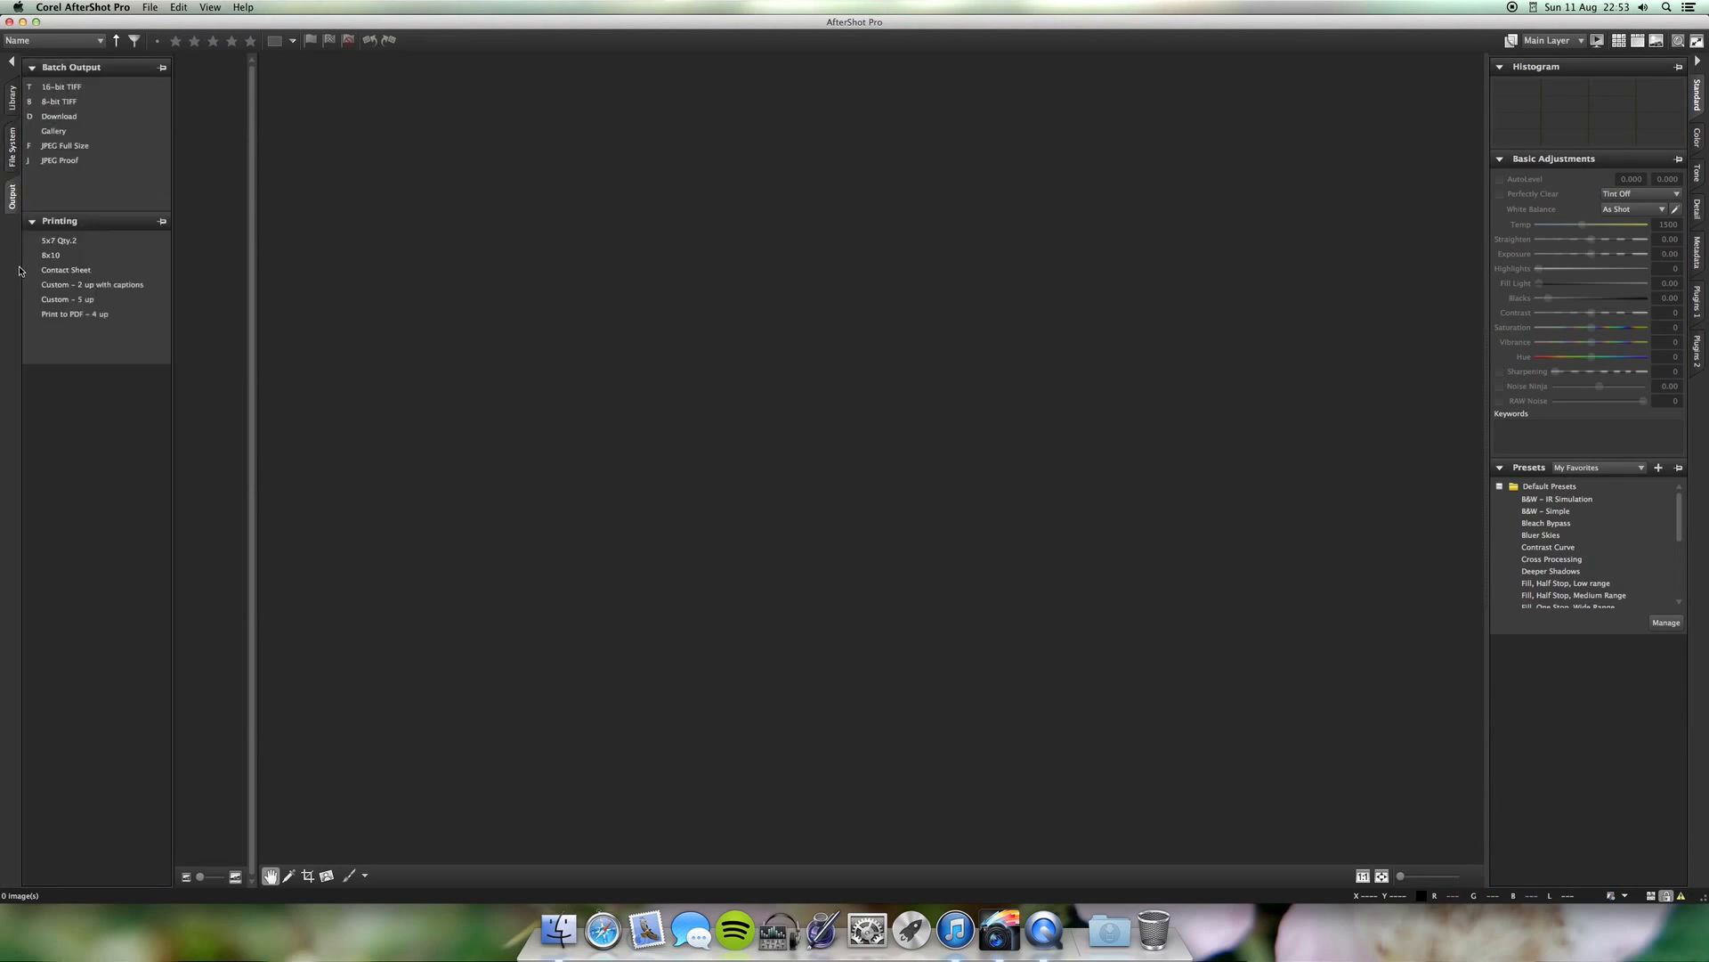
click(12, 98)
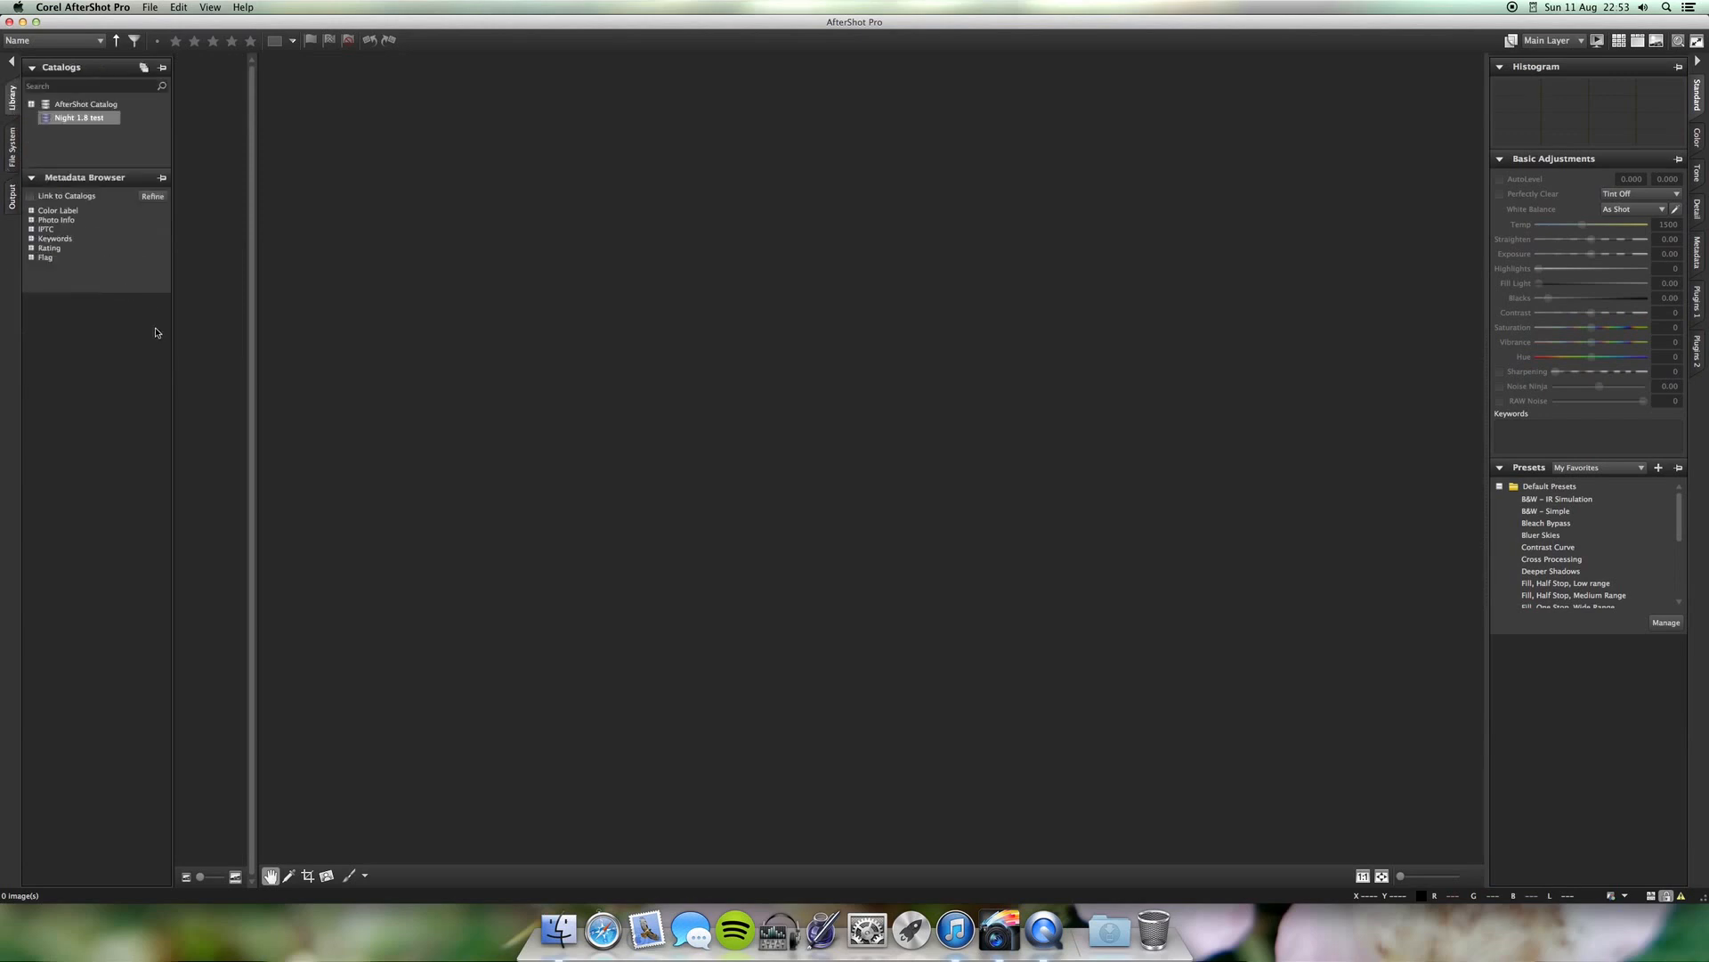
click(74, 7)
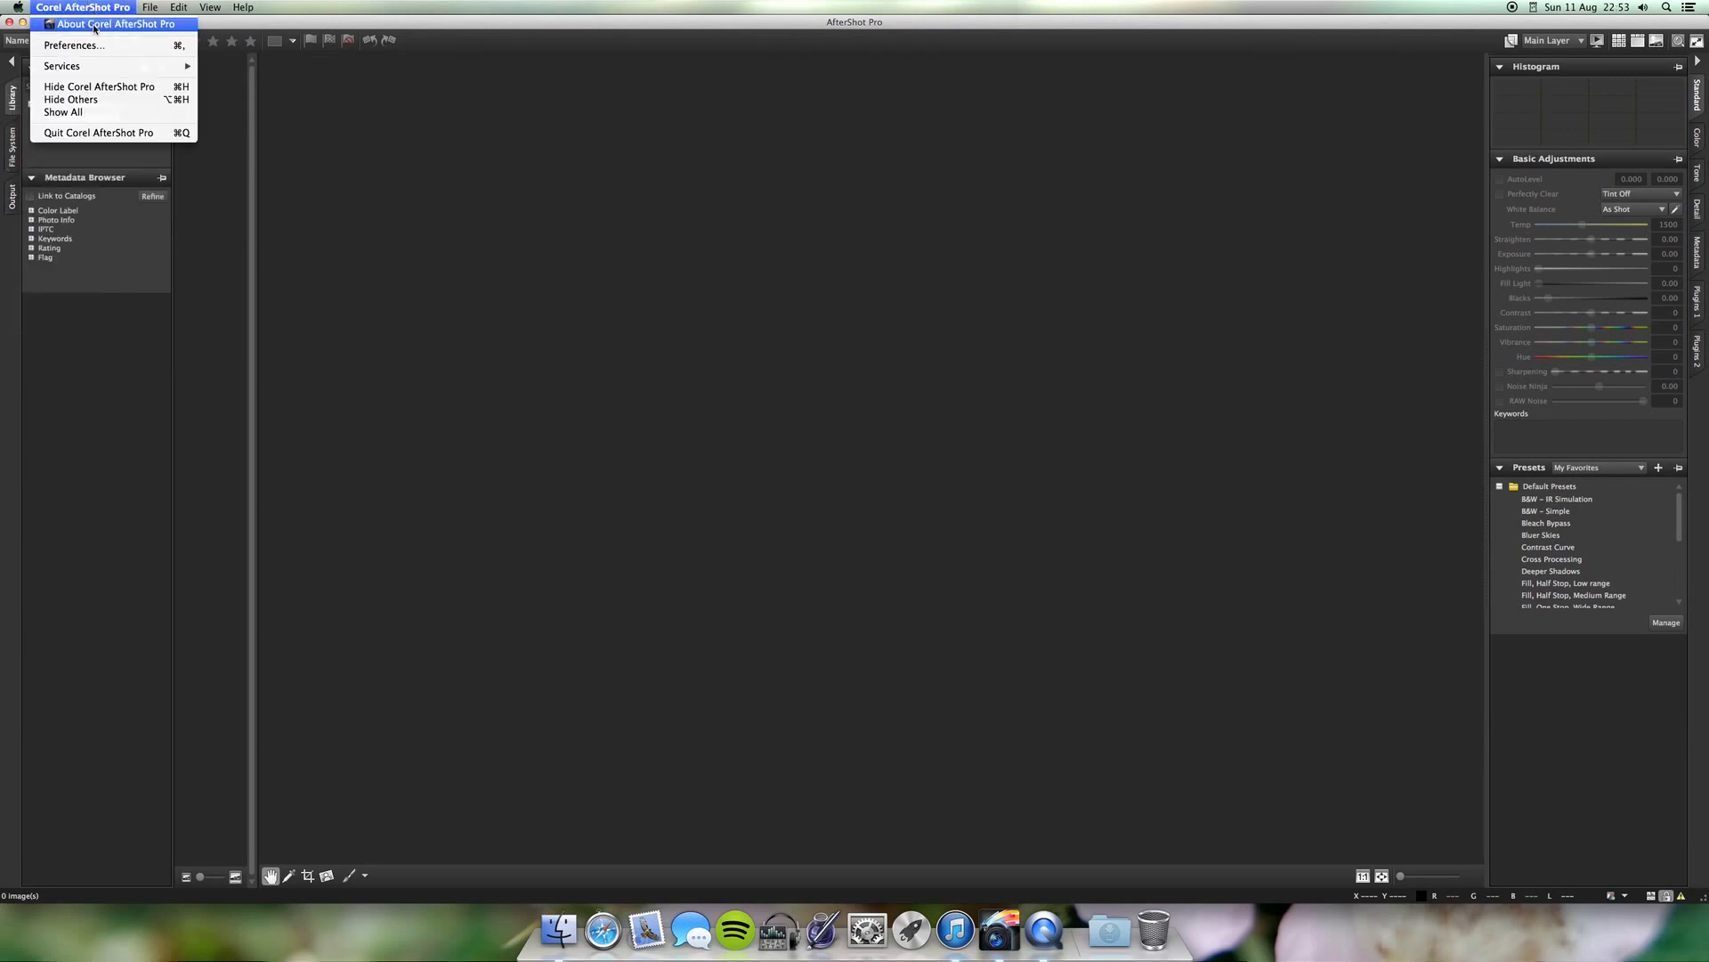
click(89, 28)
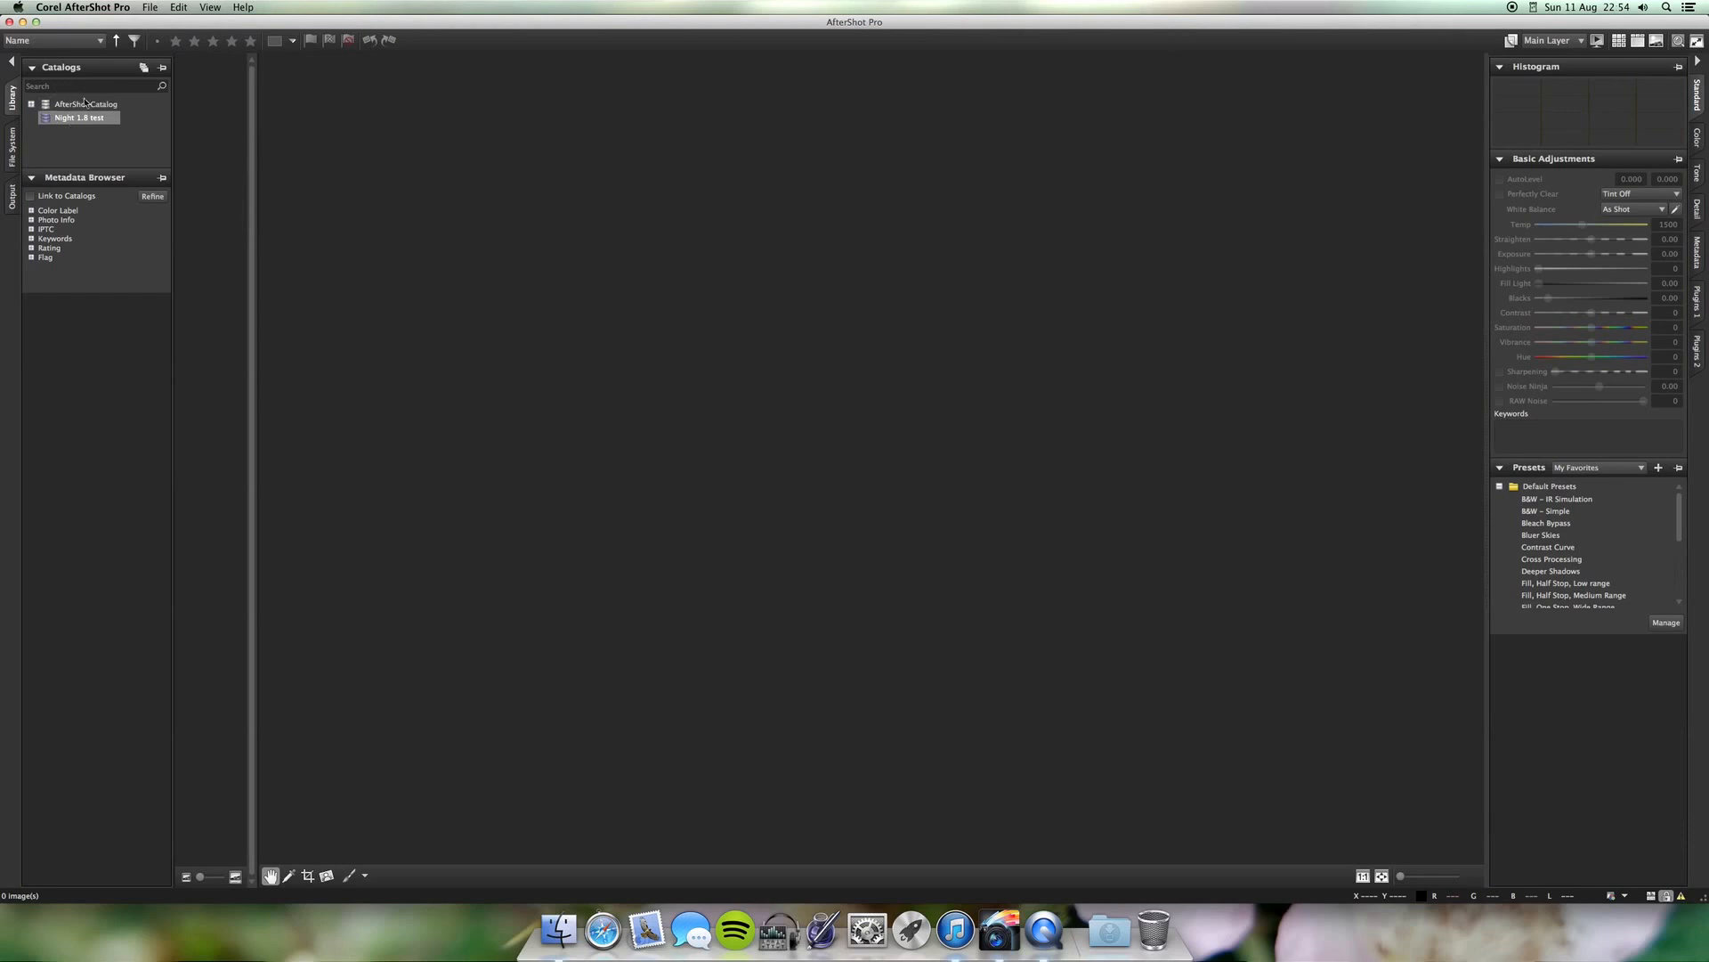
Expand AfterShot Catalog and its Users folder, show the NightSkies photos and open _DSC0198_v2
click(55, 105)
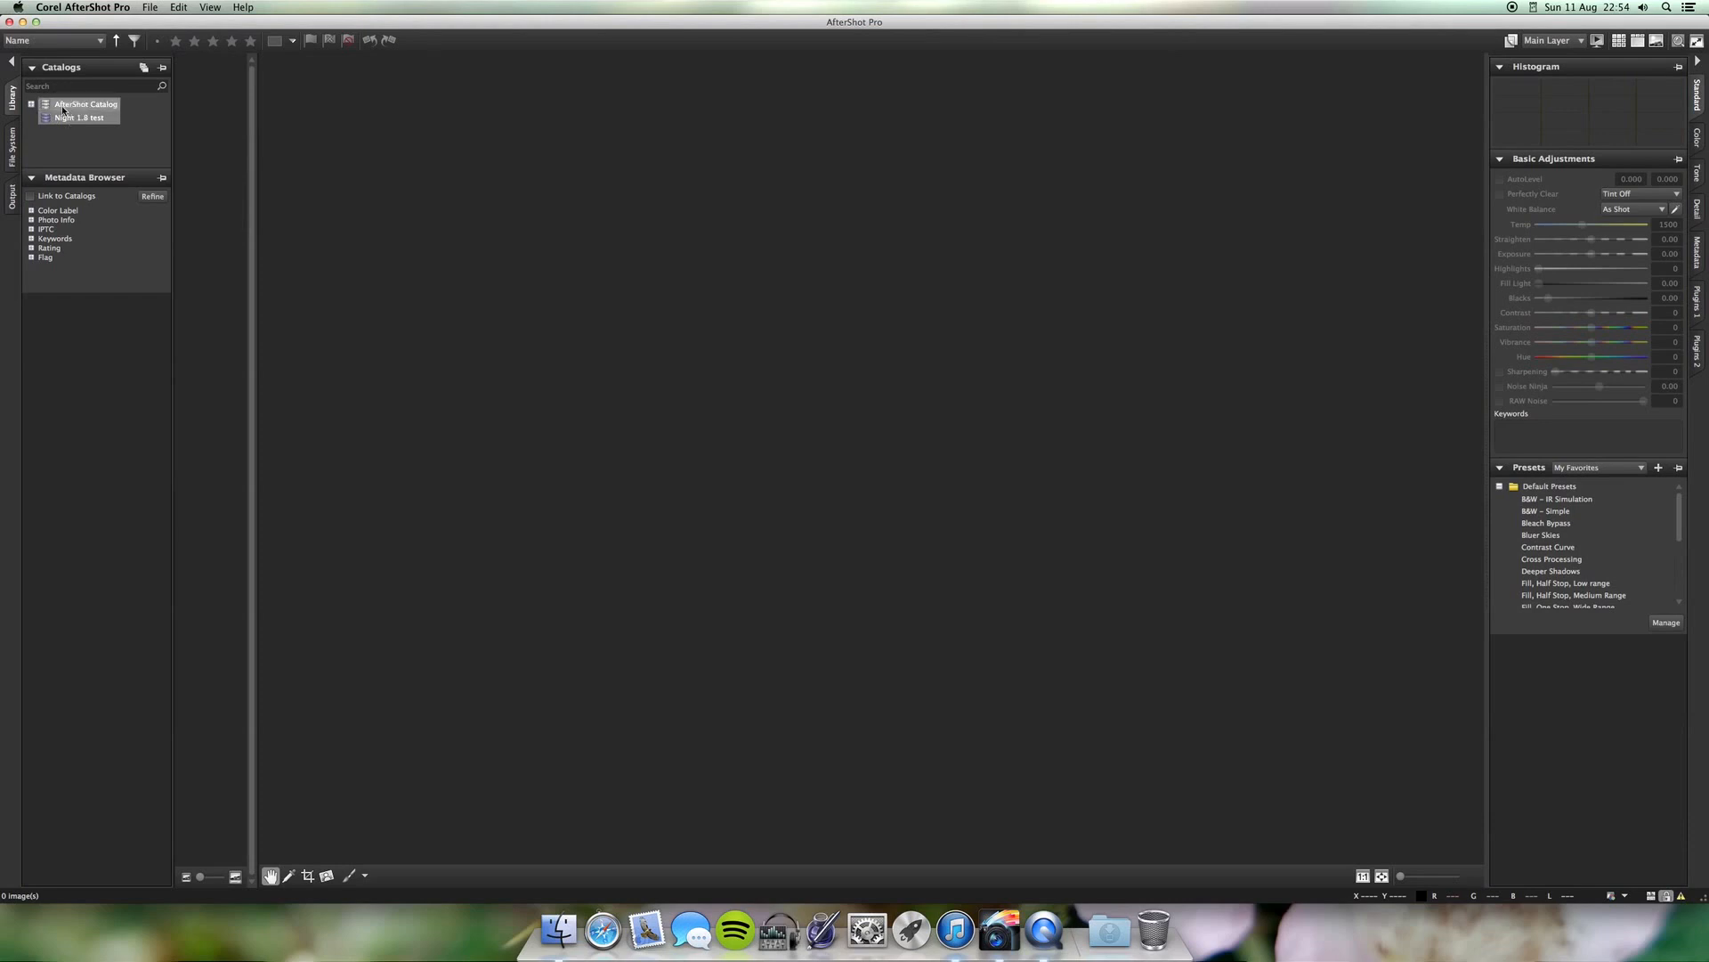
click(32, 104)
click(77, 121)
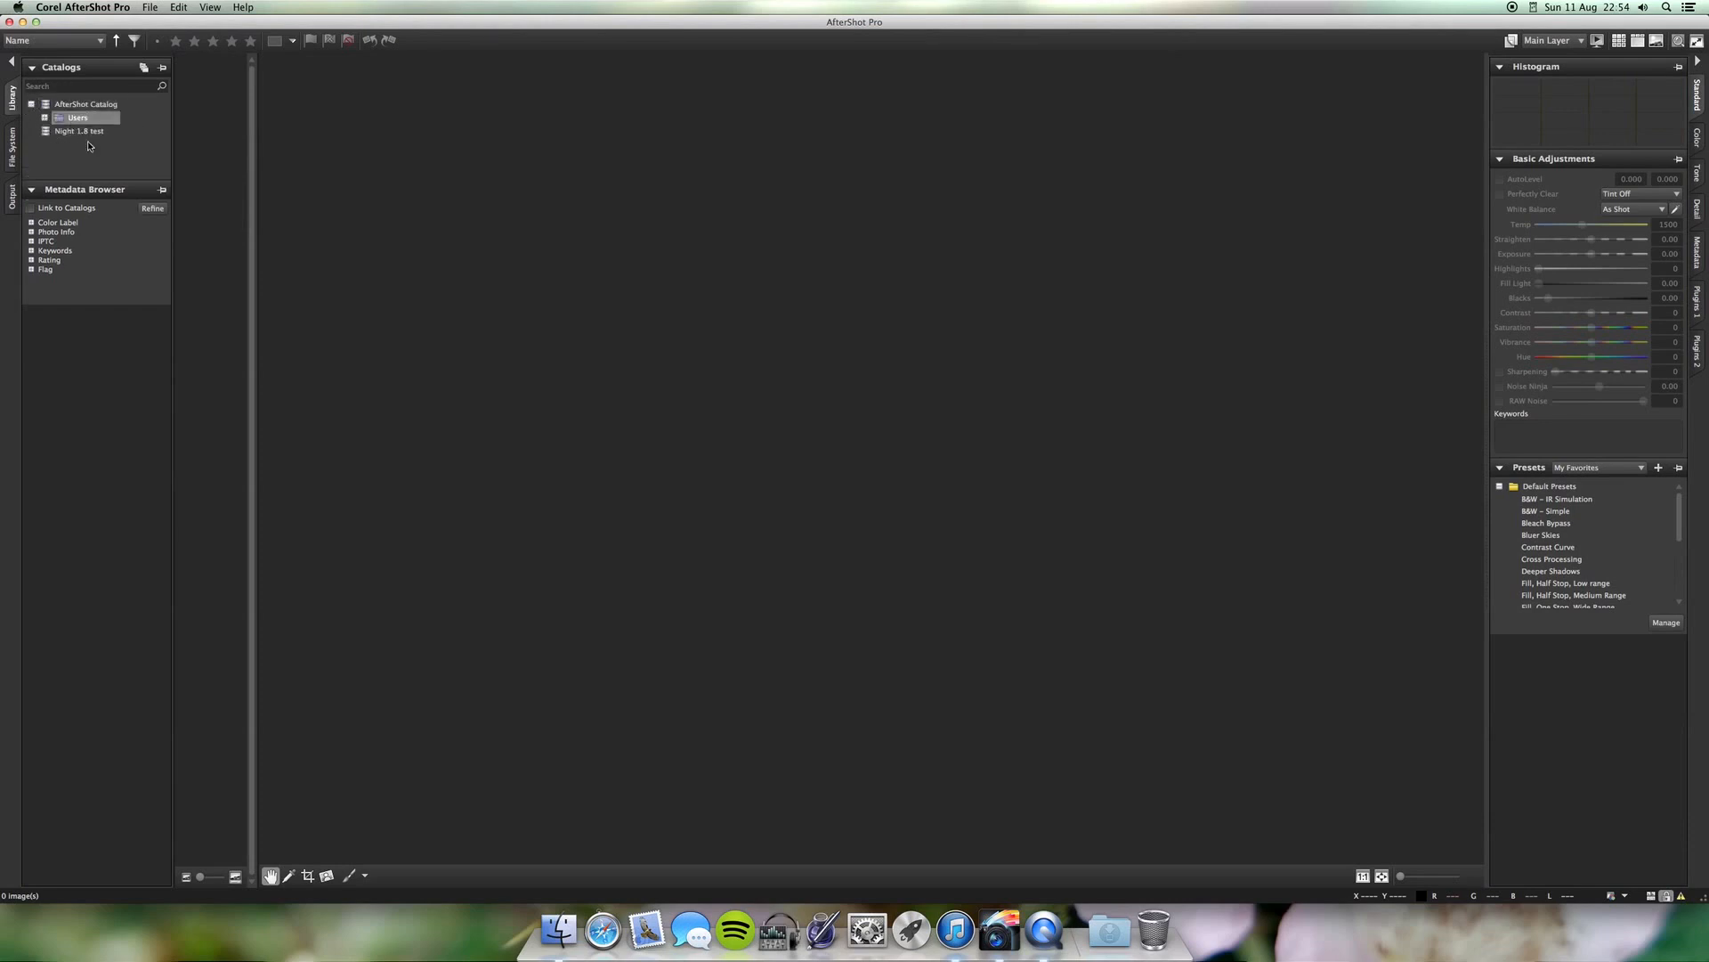
click(45, 117)
click(89, 132)
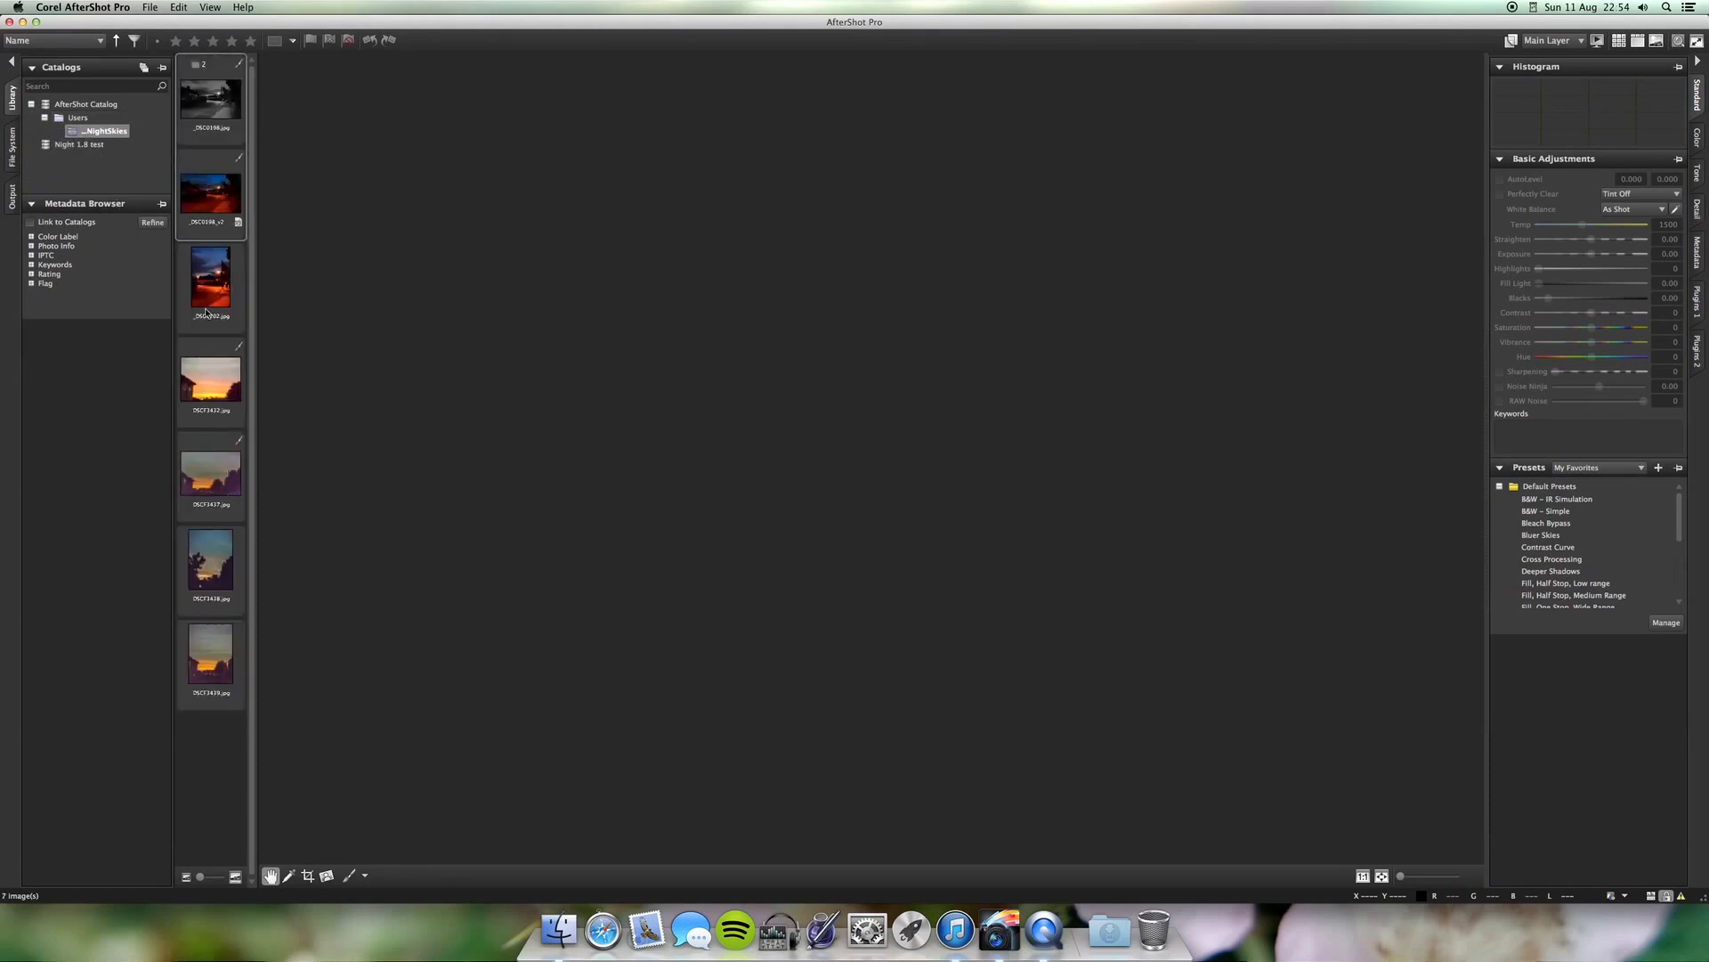
click(210, 191)
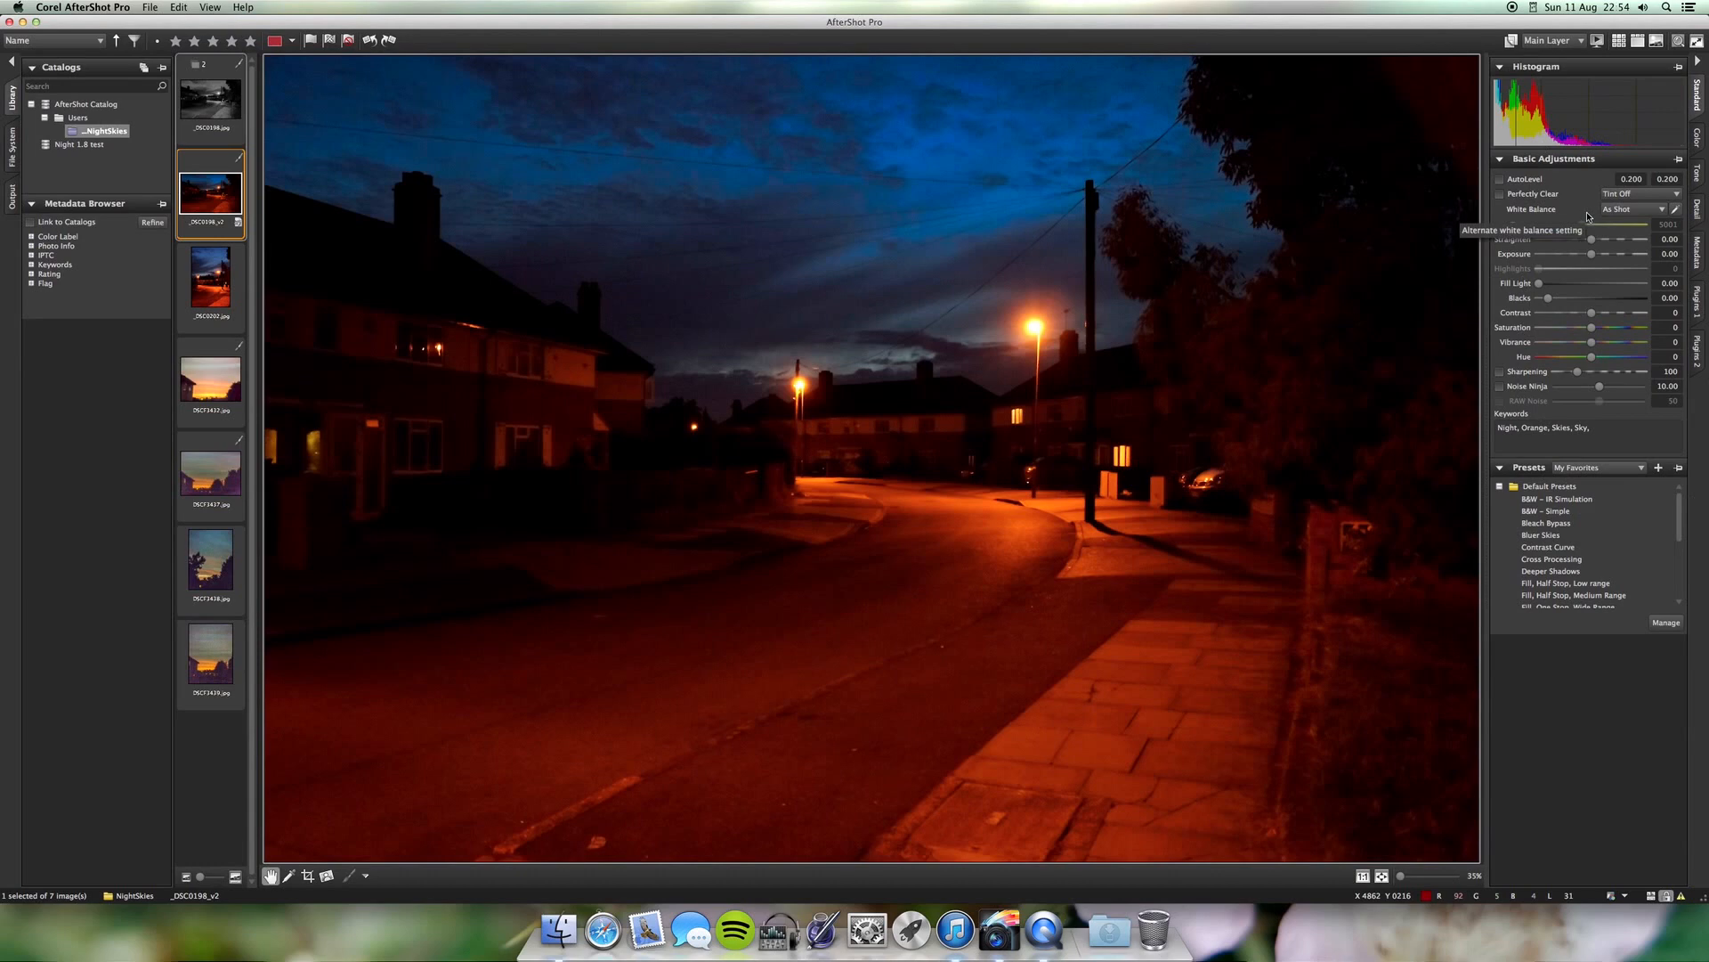
Try AutoLevel and Perfectly Clear in turn on the street photo, switching each off again
click(1500, 180)
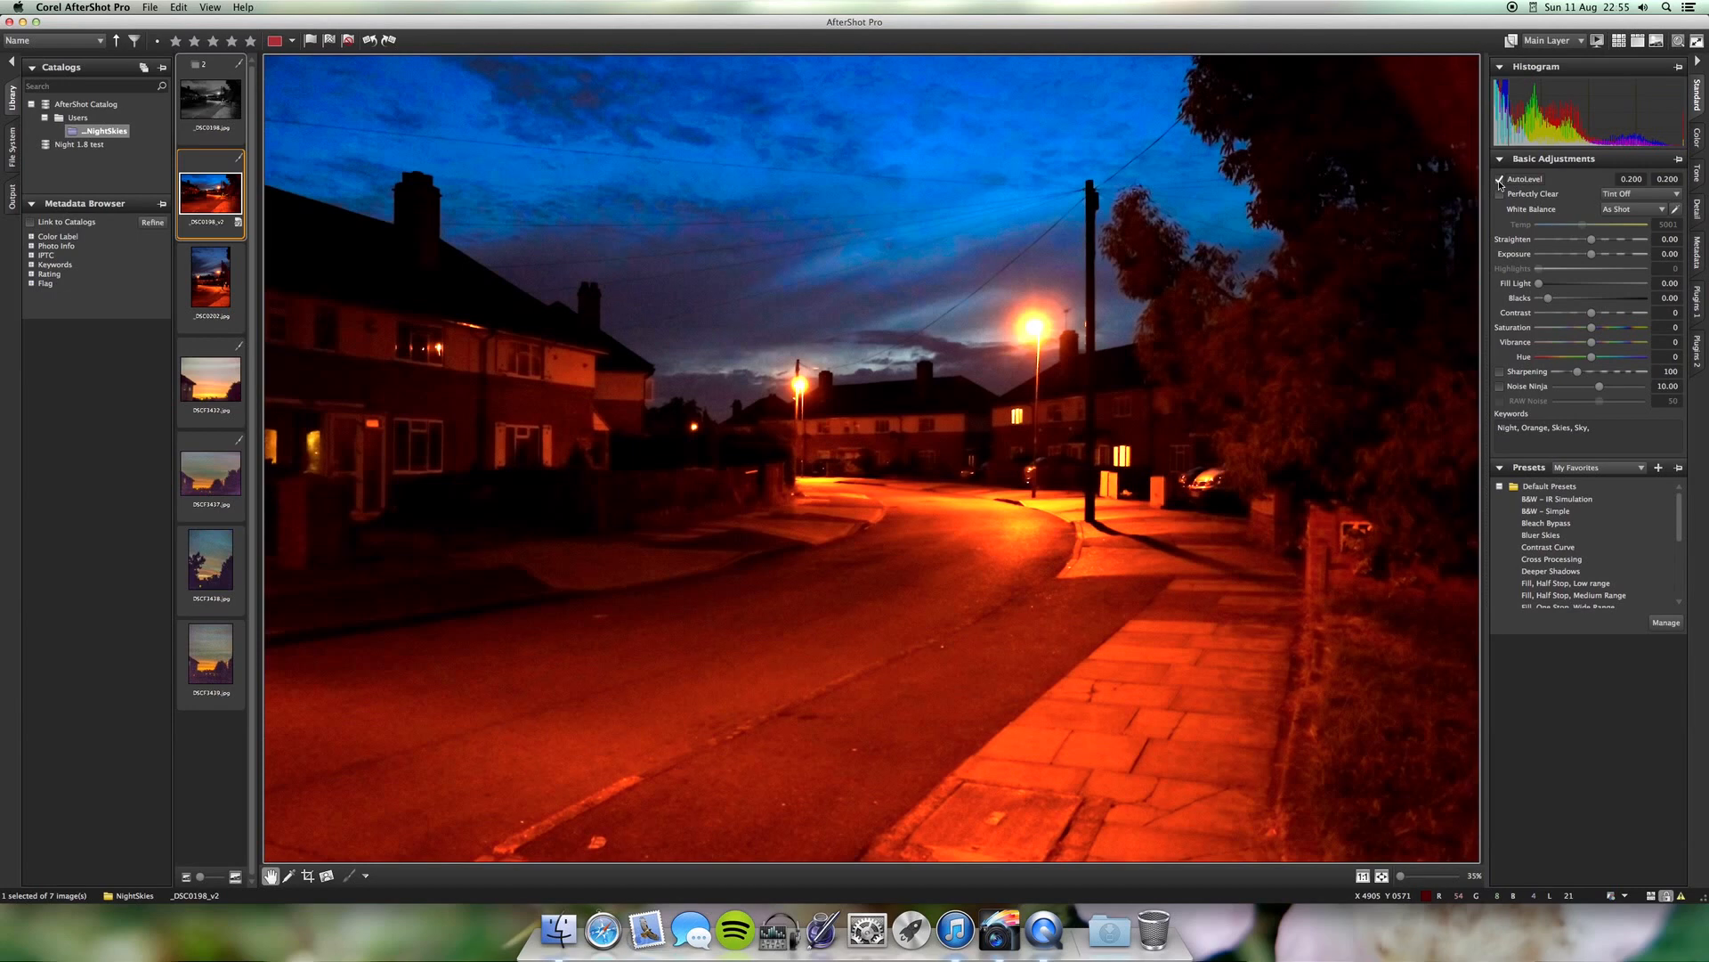
click(1500, 180)
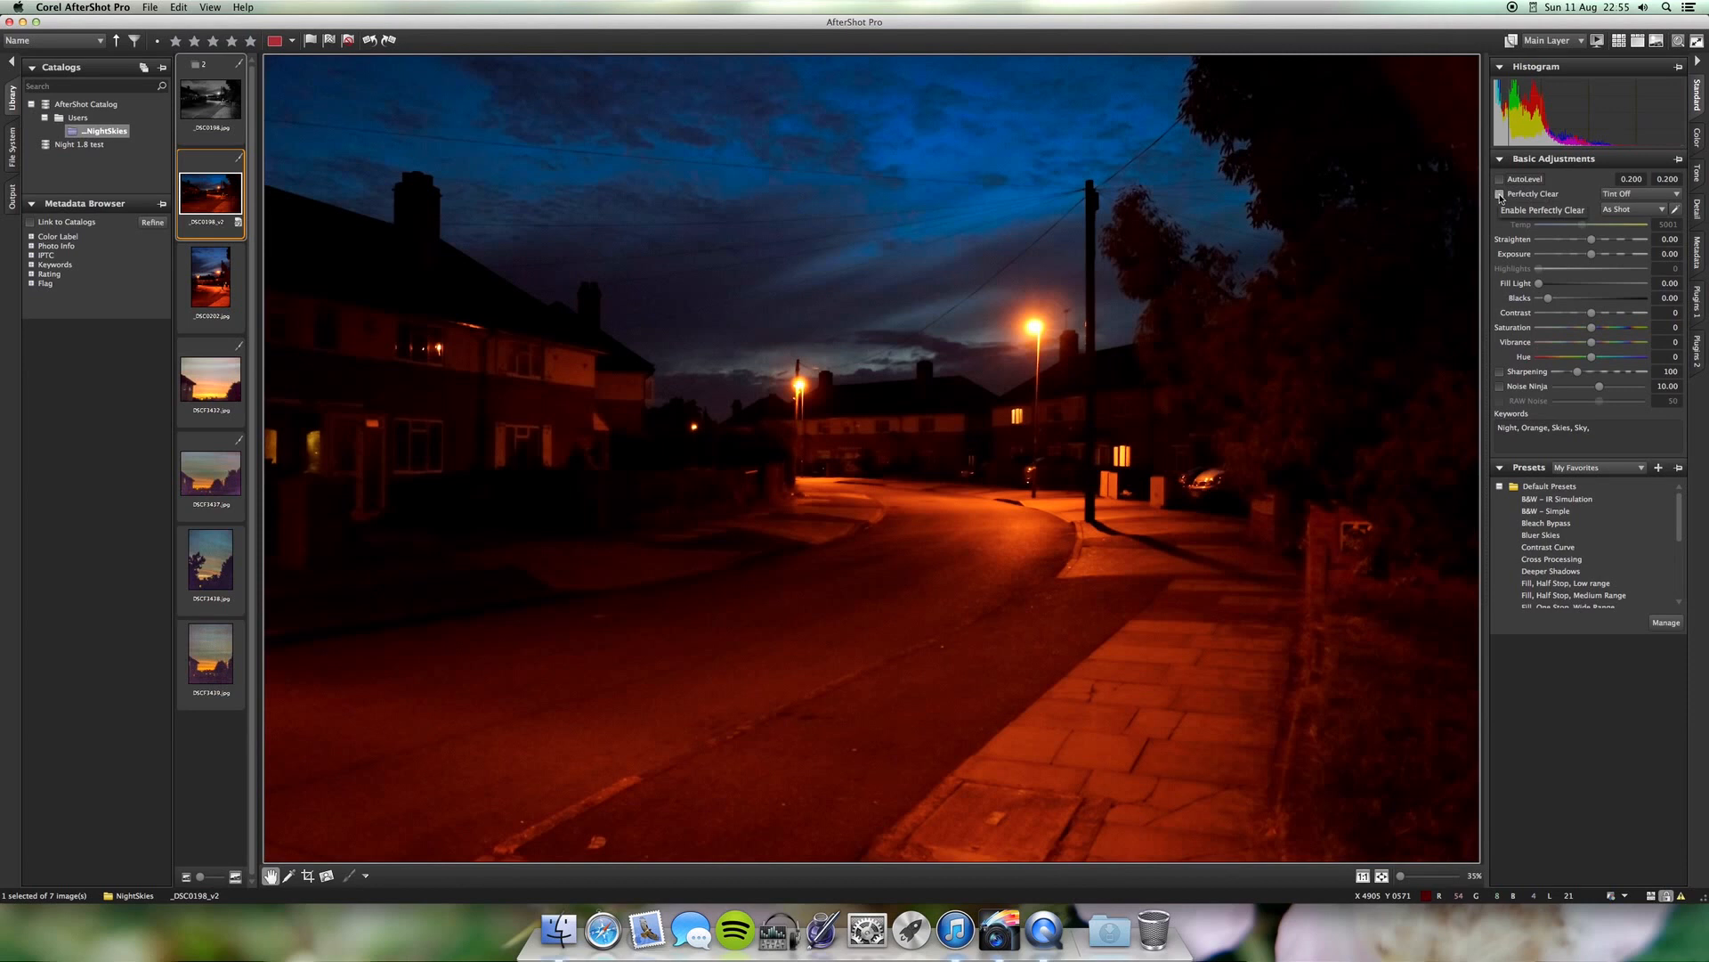
click(1500, 194)
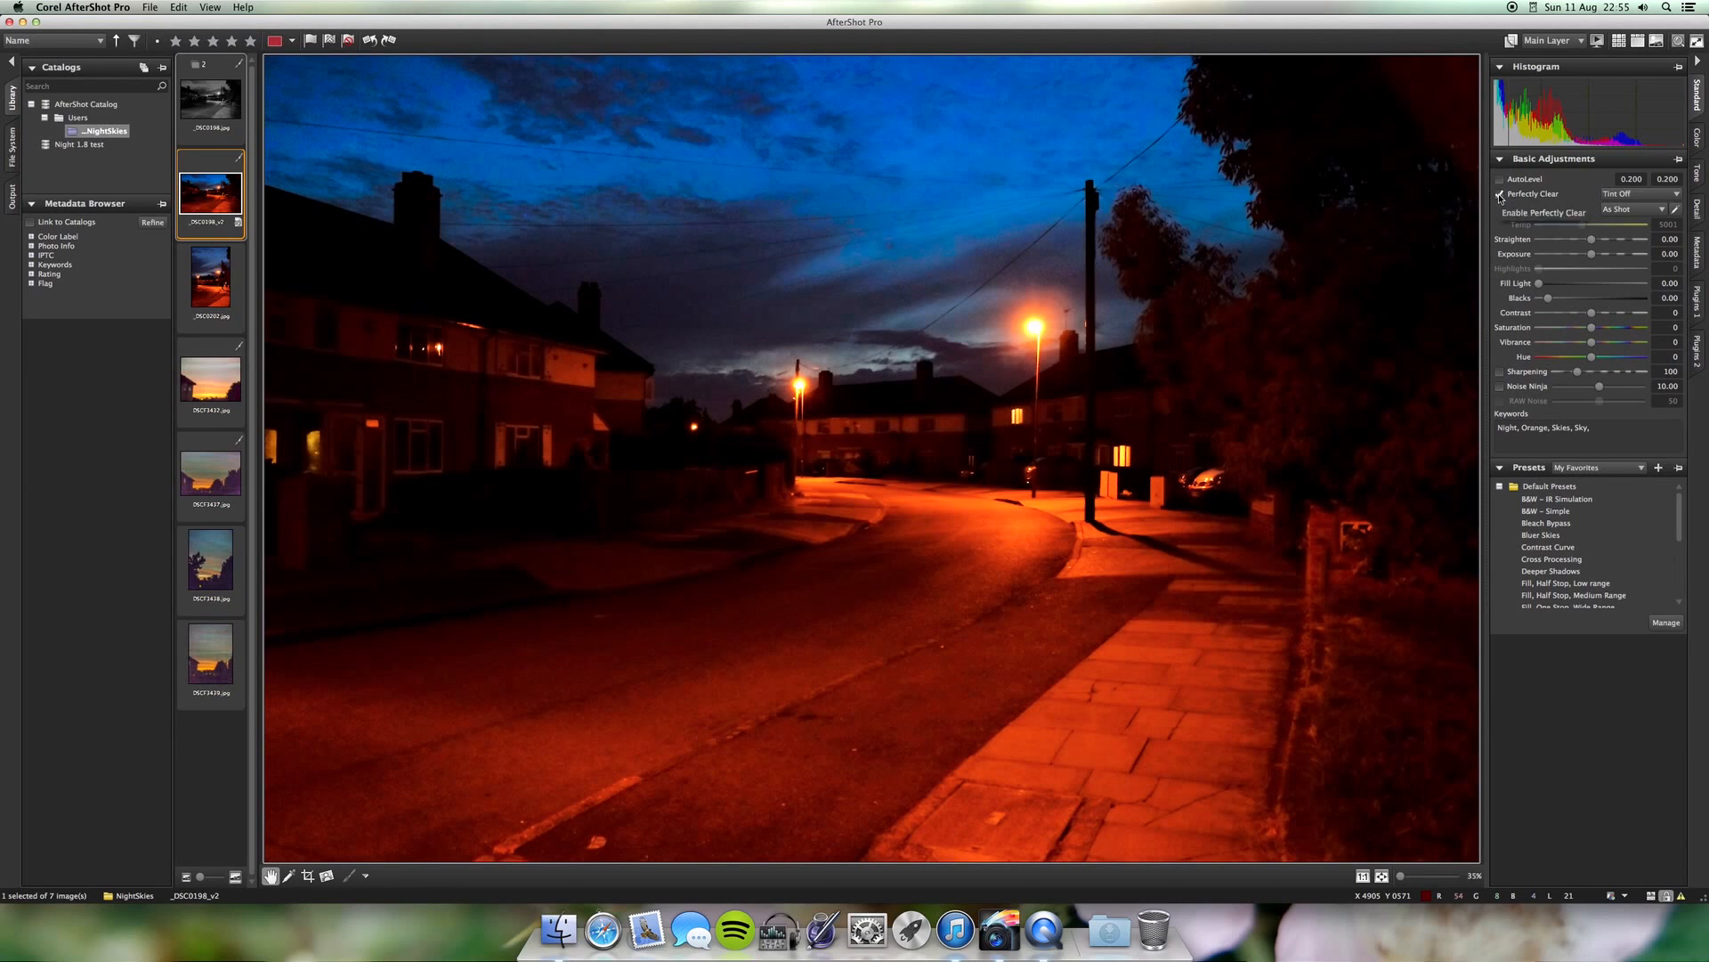
click(1500, 194)
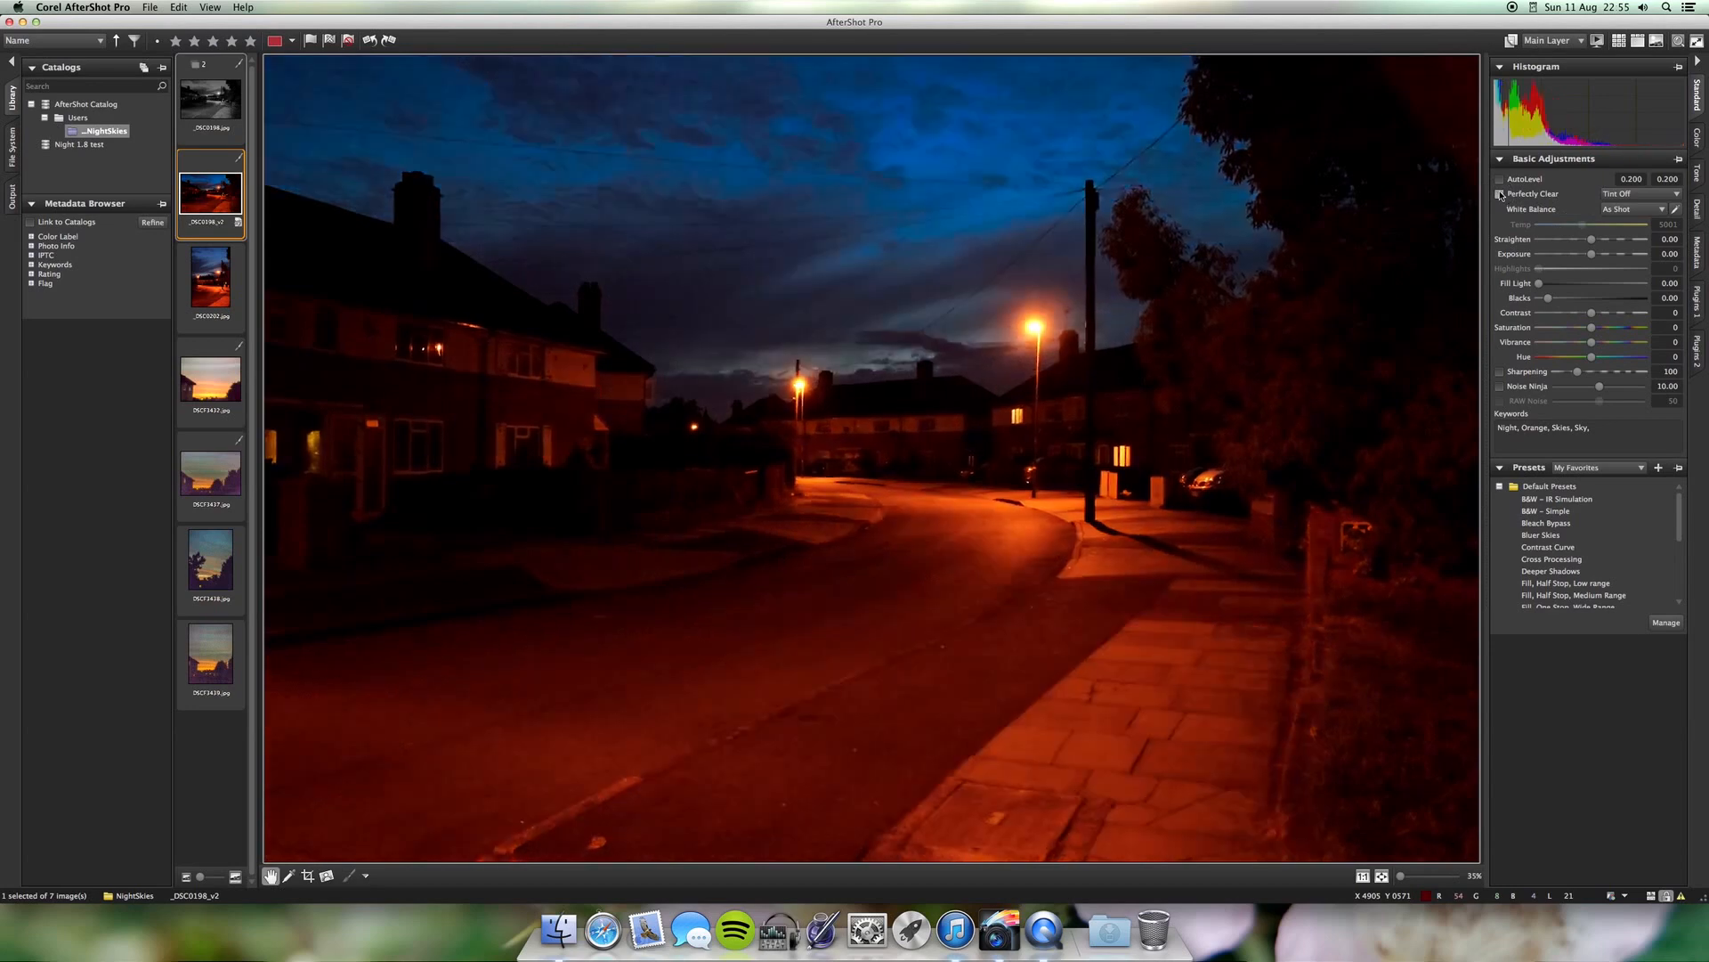
Try AutoLevel again with the Perfectly Clear tint on Tint Off, and leave both corrections disabled
click(1500, 180)
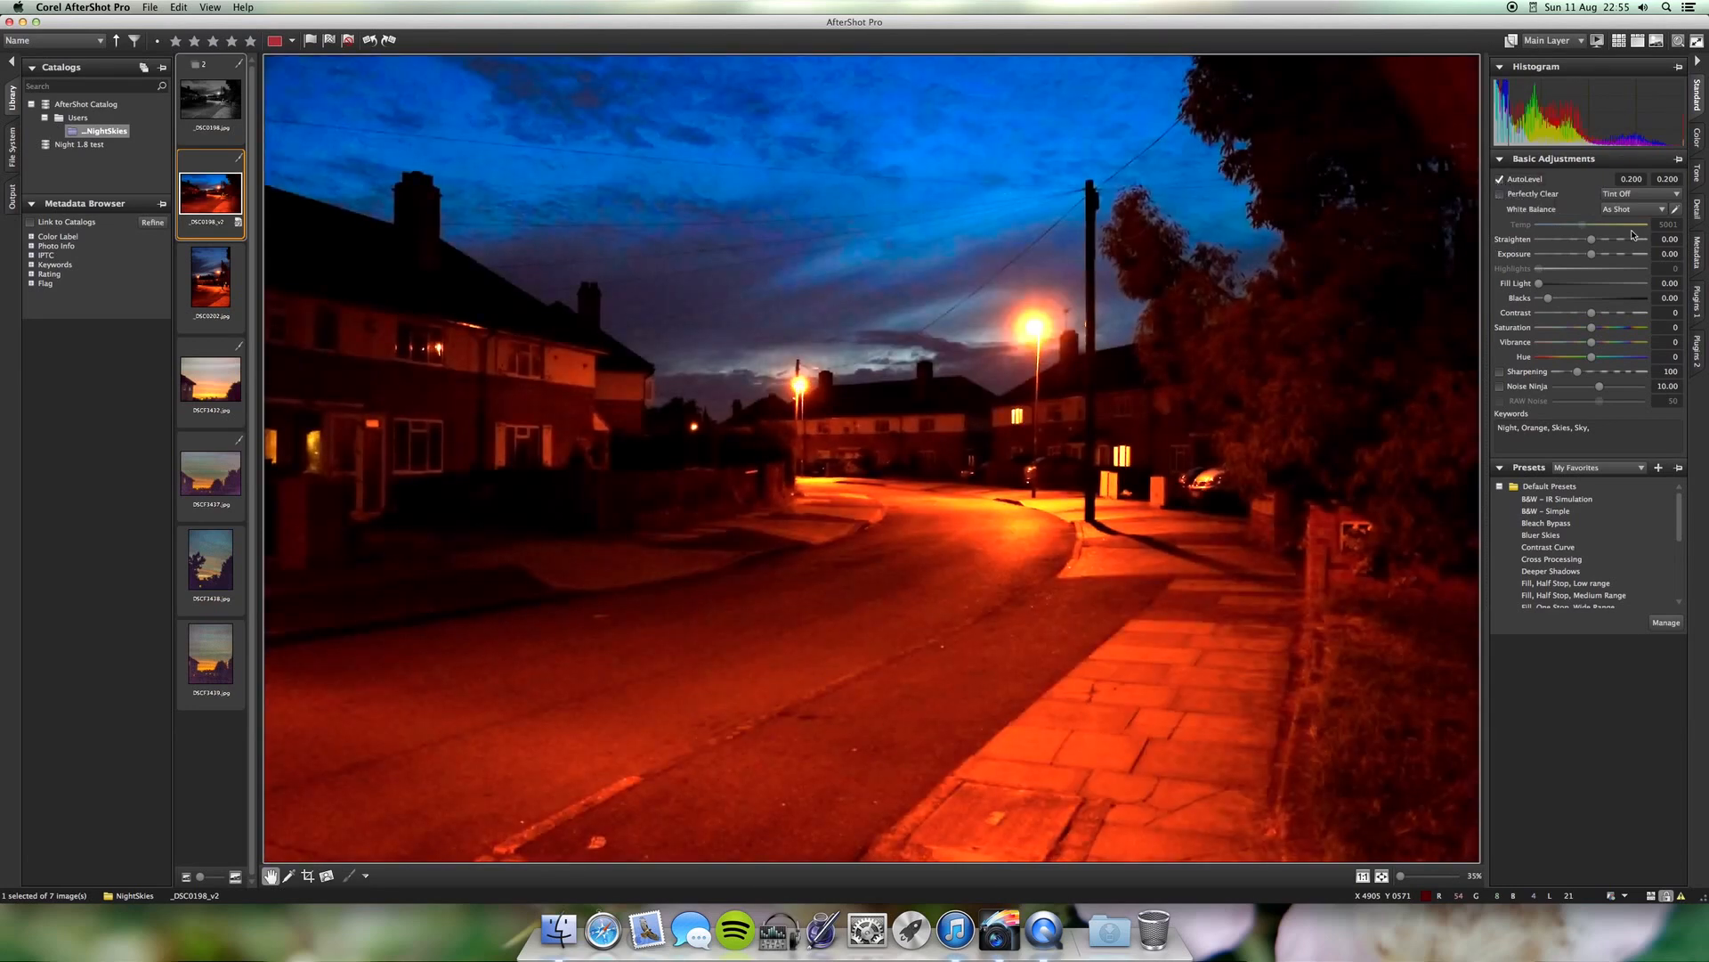
click(1643, 194)
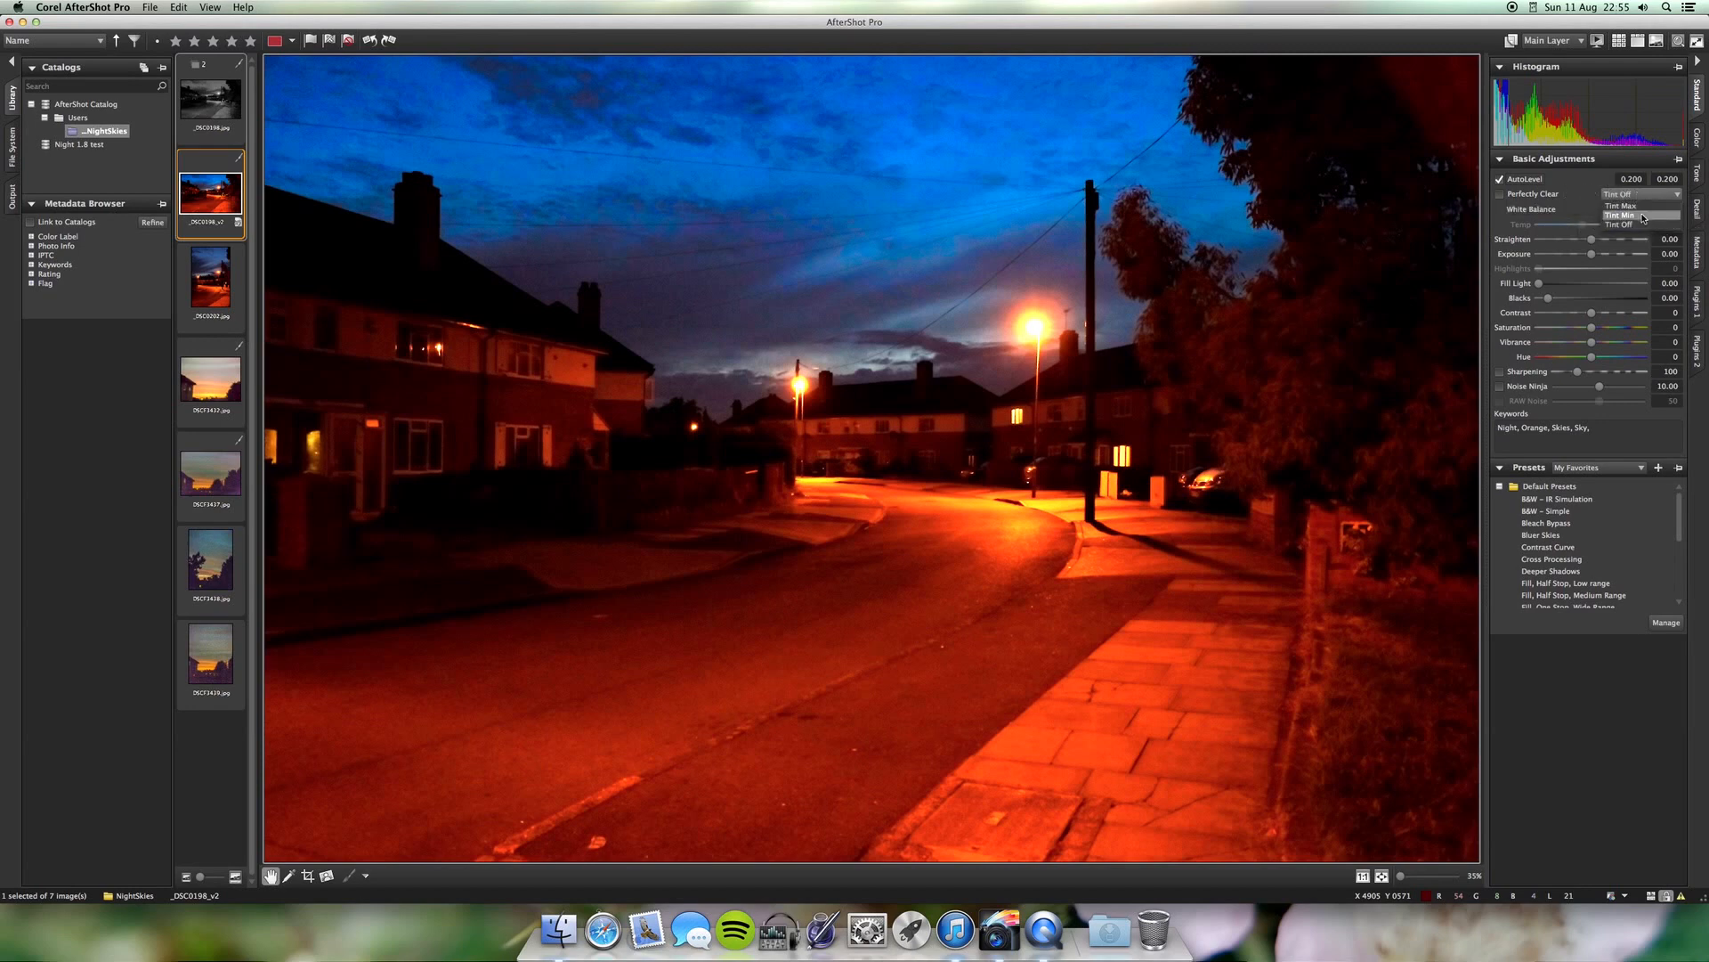
click(1631, 225)
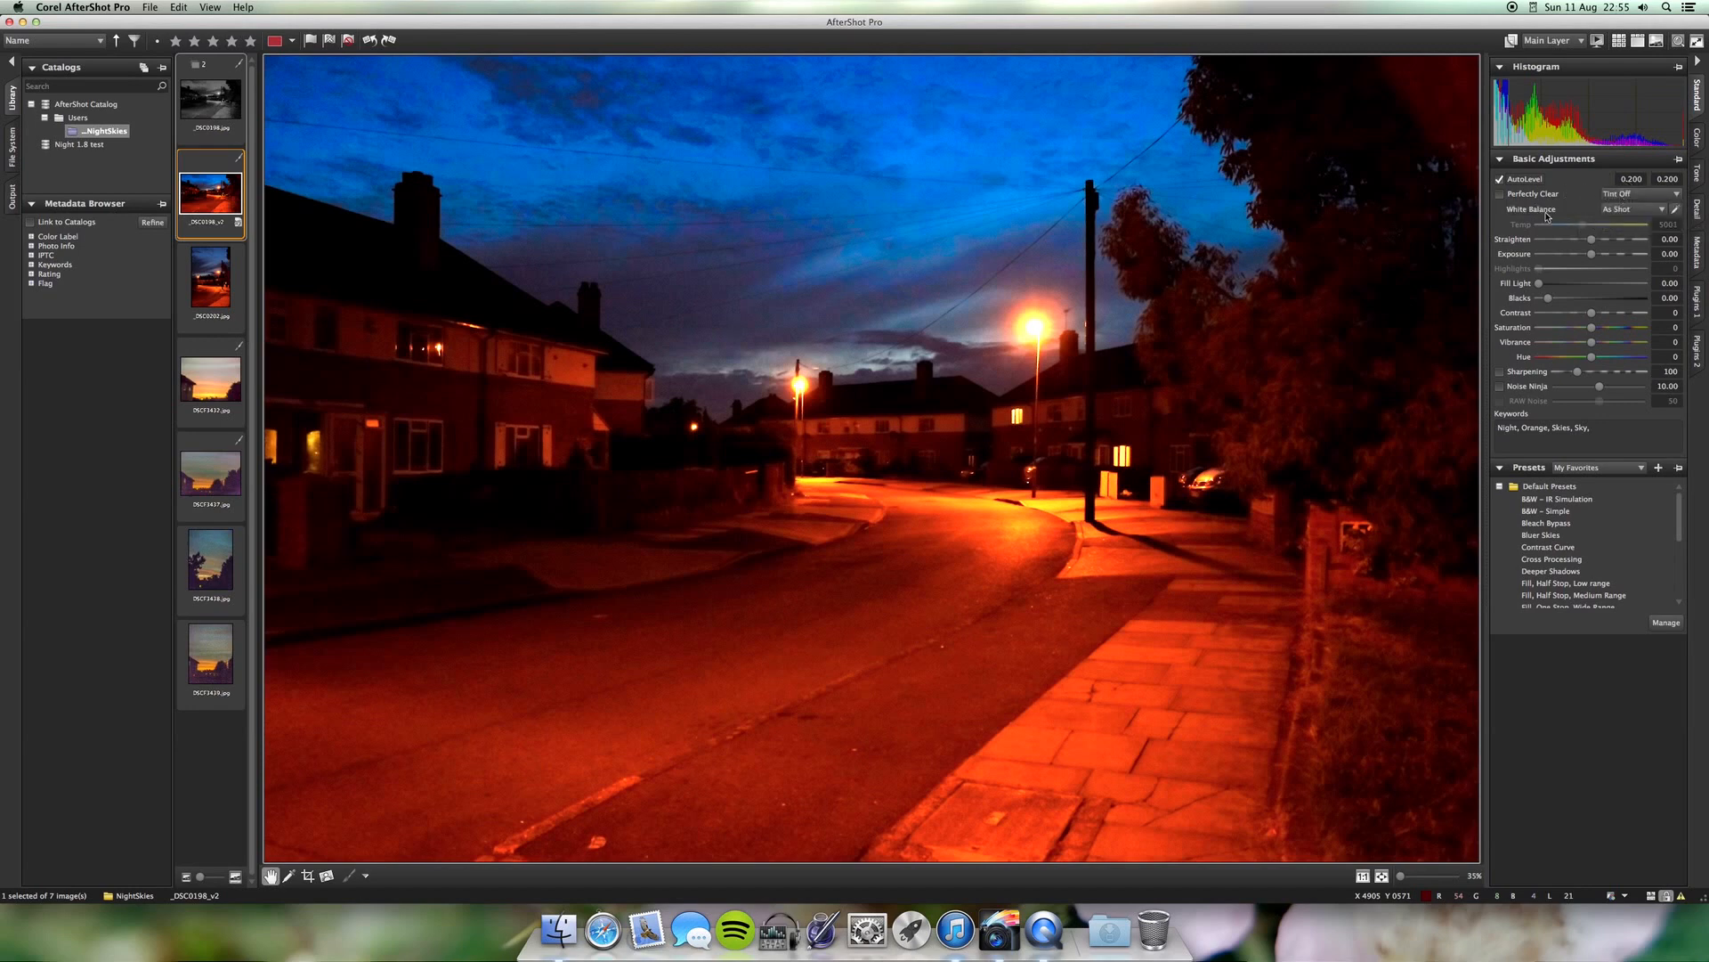
click(1499, 193)
click(1499, 178)
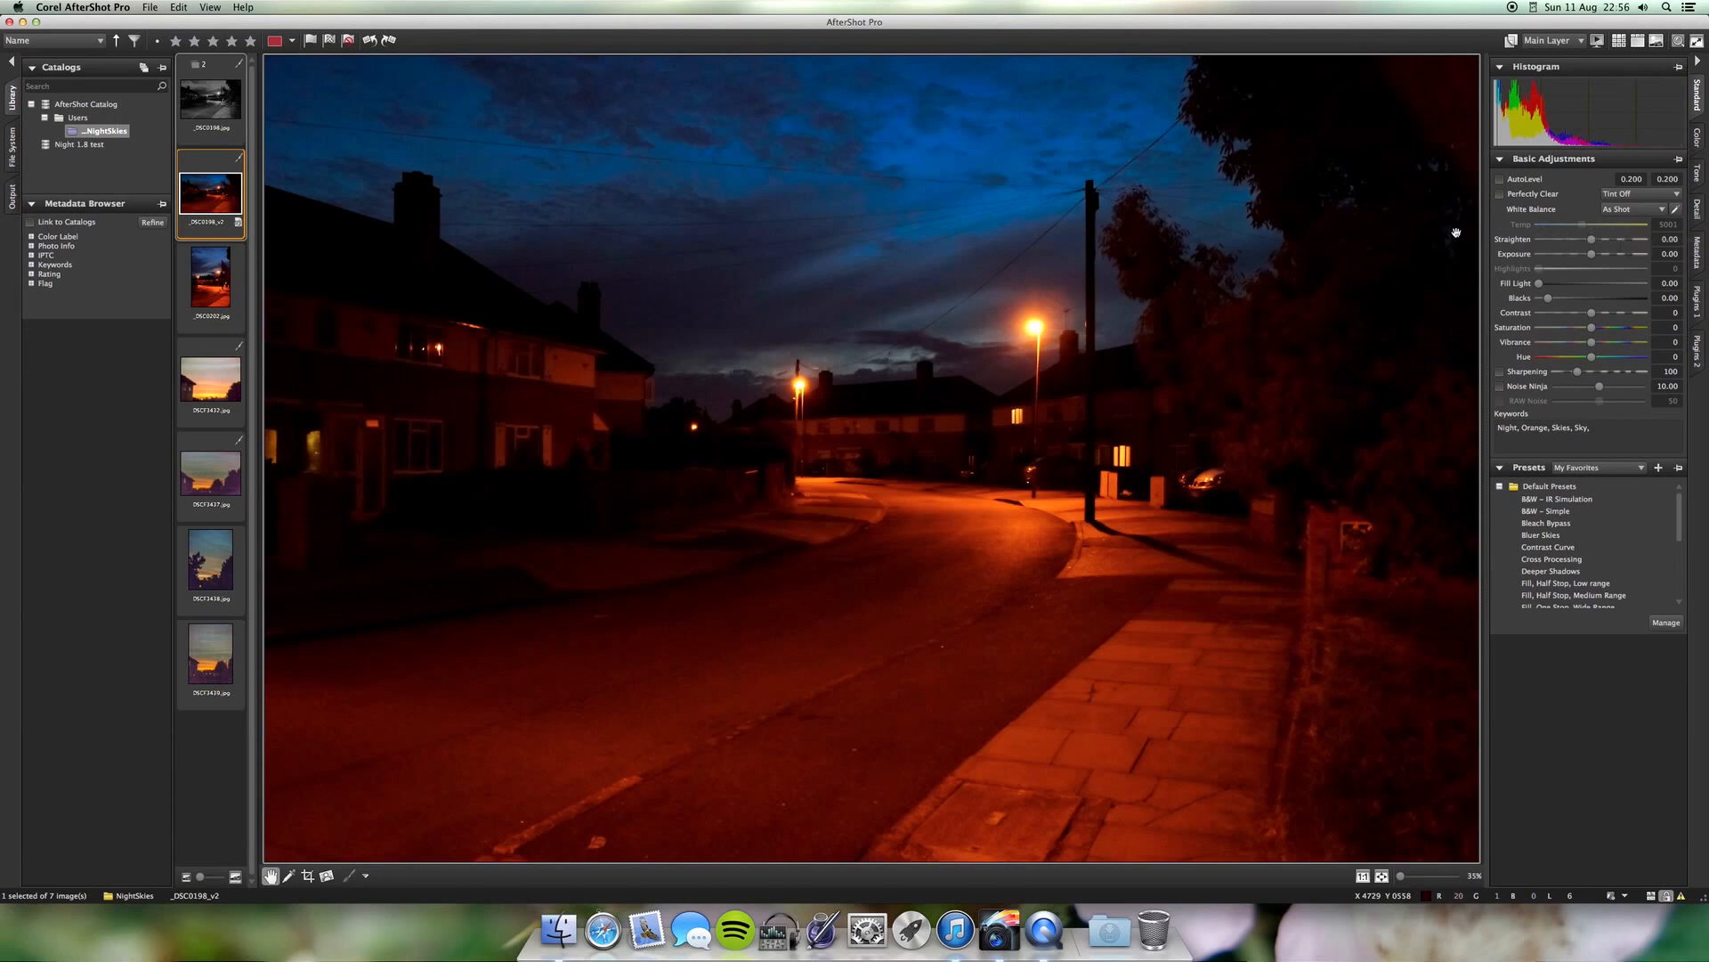
View _DSC0202.jpg and the black-and-white _DSC0198.jpg for comparison, and return to _DSC0198_v2
click(206, 278)
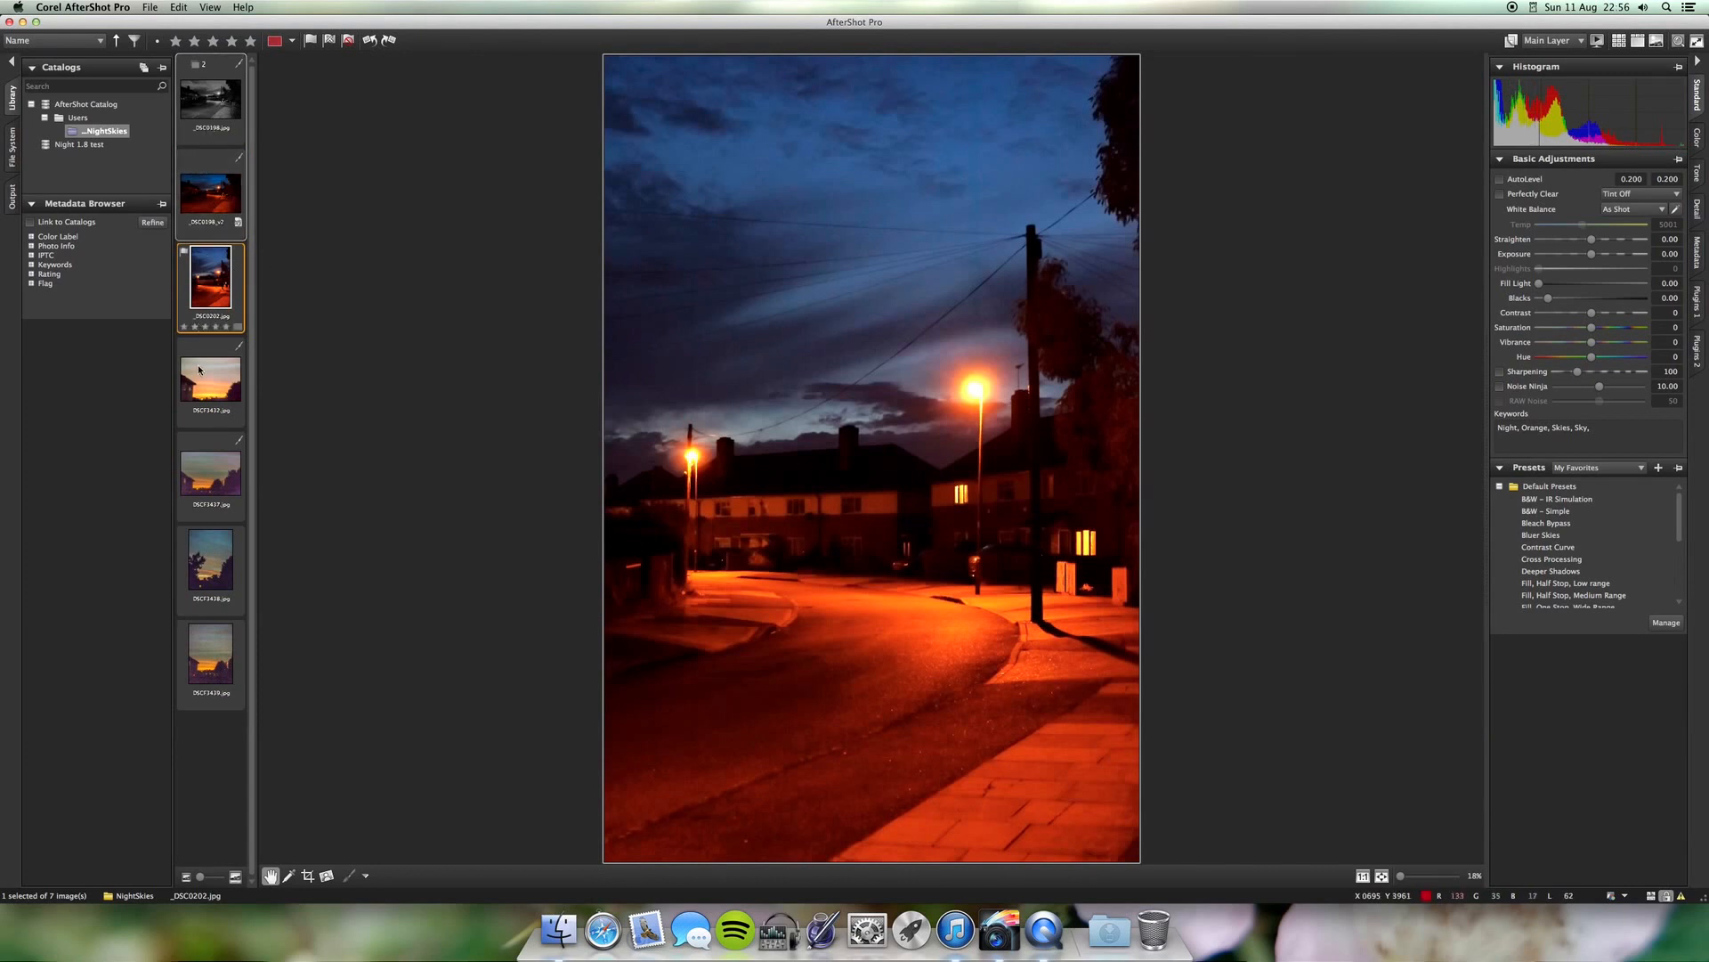
click(220, 113)
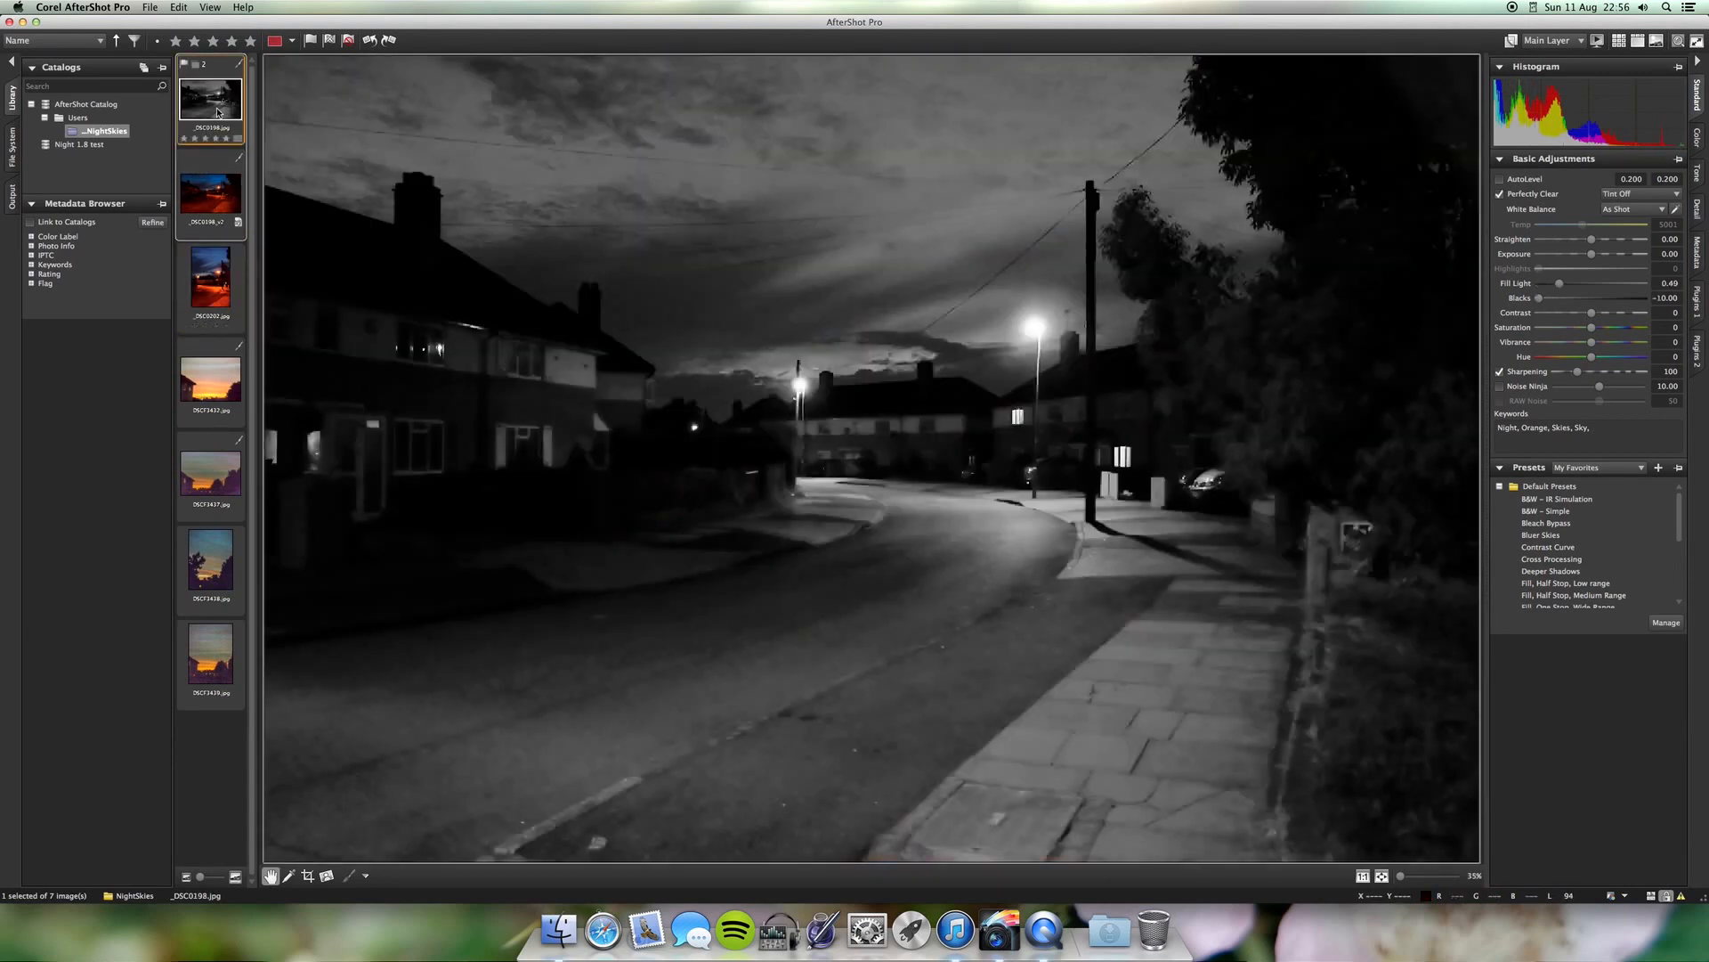
click(219, 196)
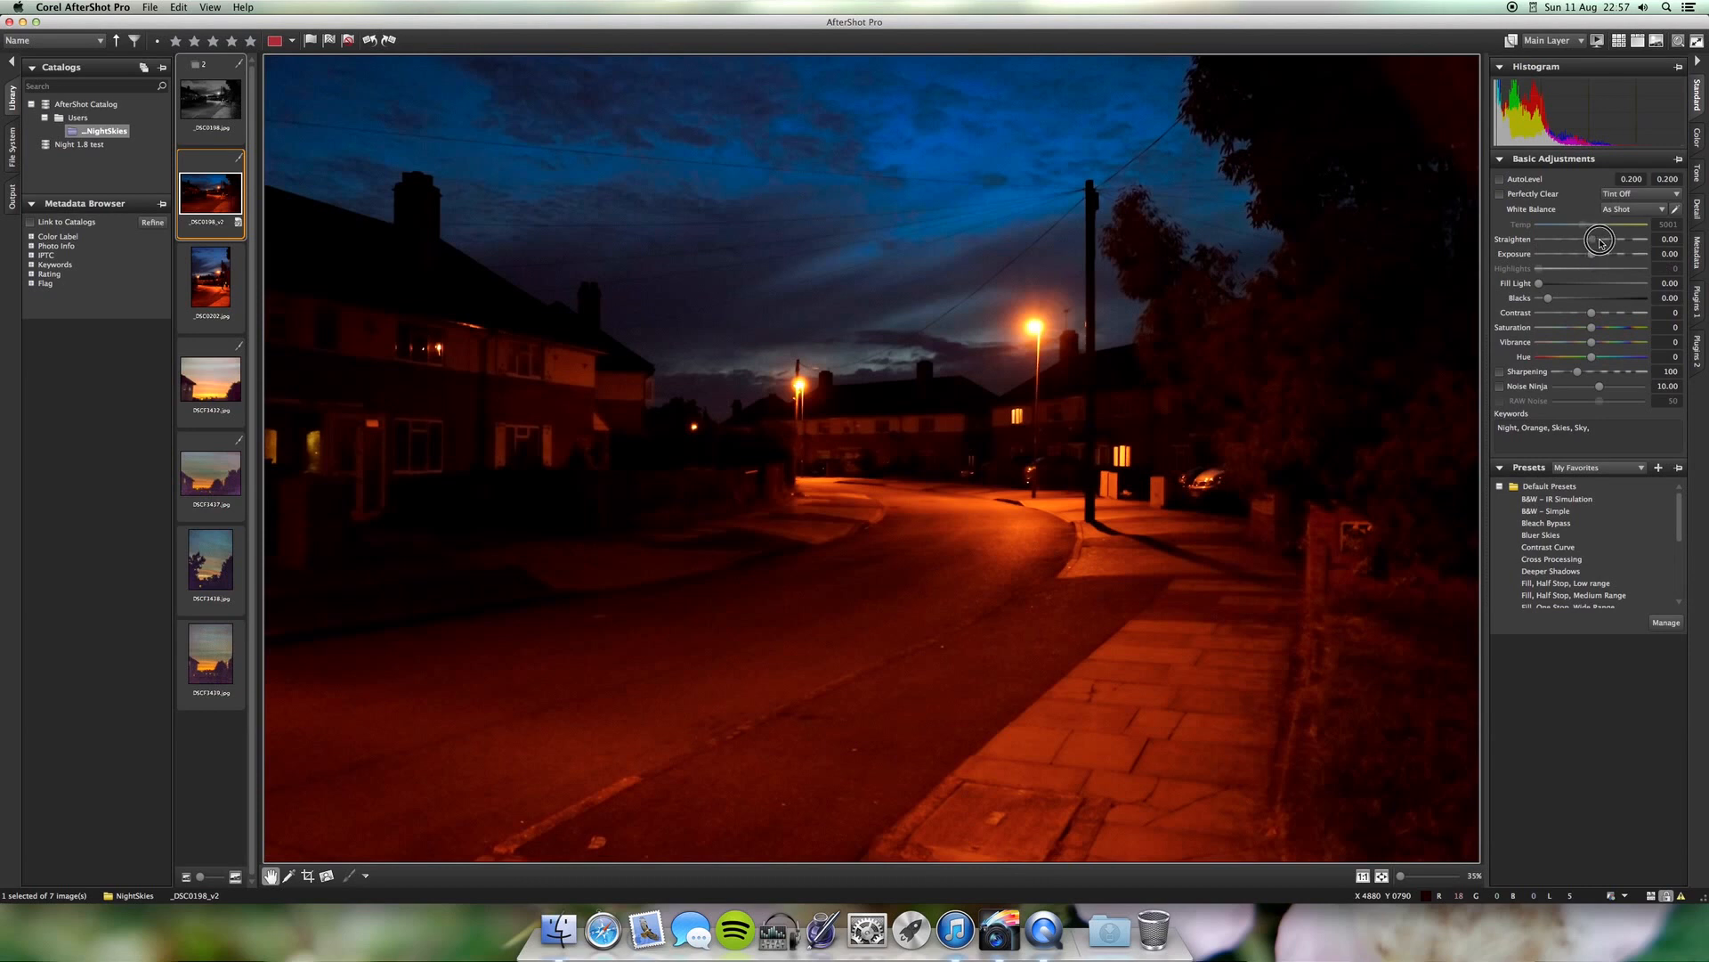
Try straightening the street photo by about 18.6 and undo the rotation
drag(1593, 238, 1609, 242)
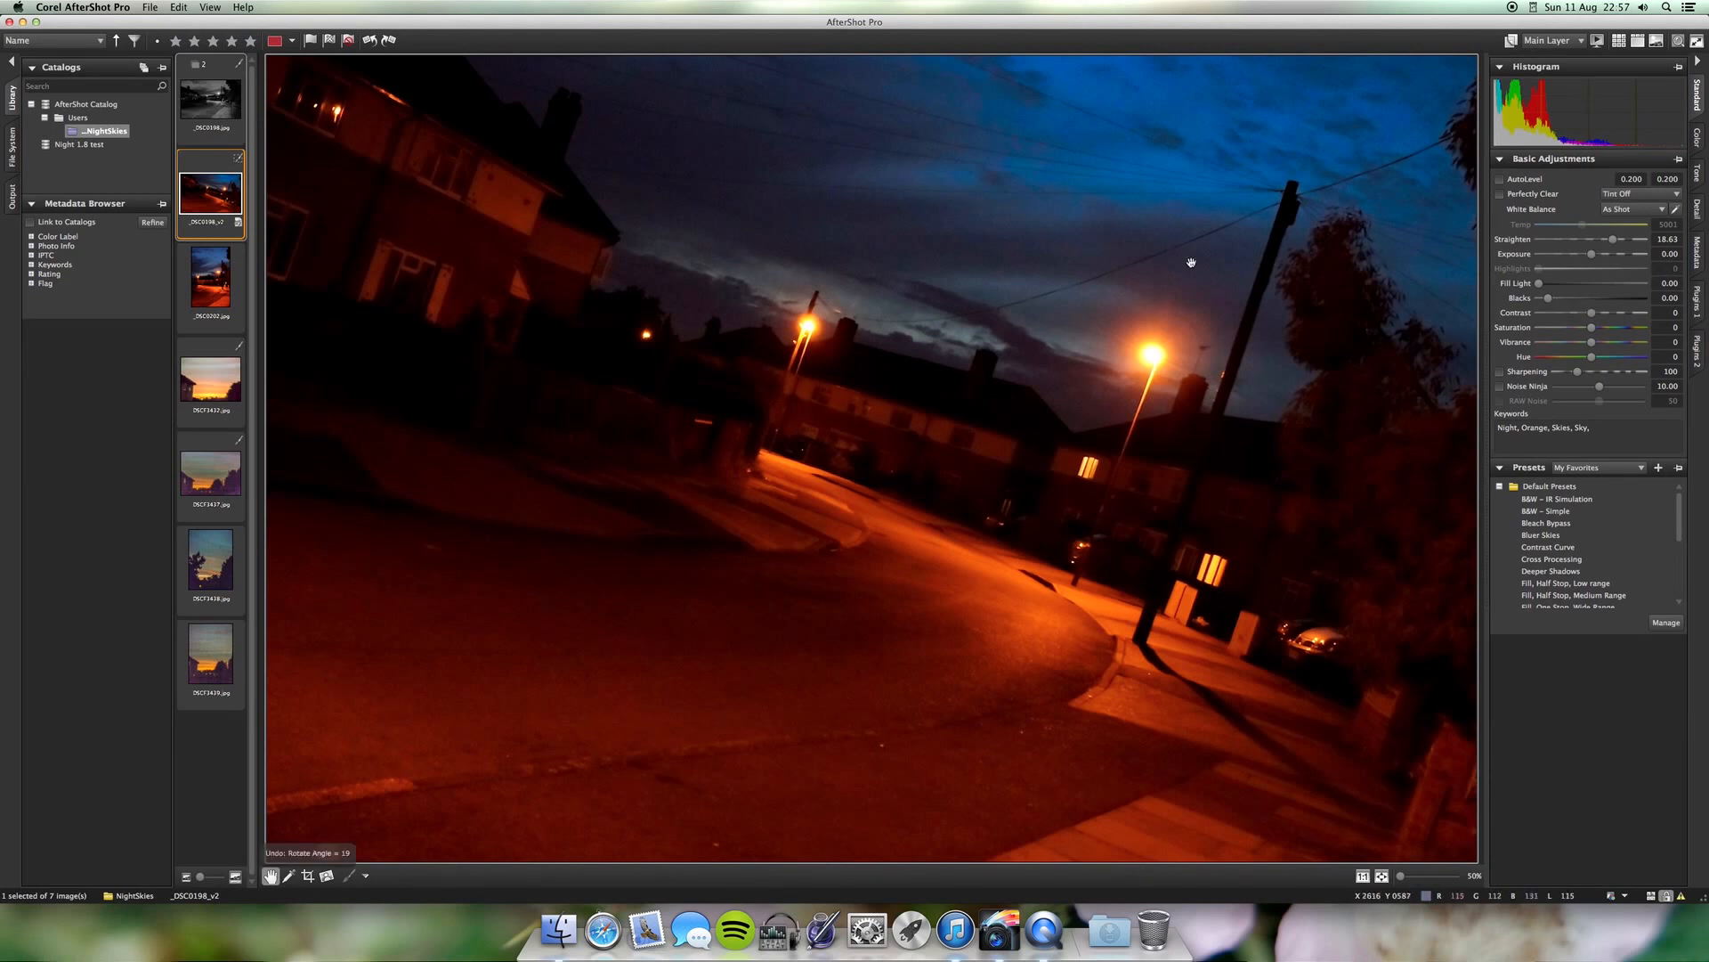
key(super+z)
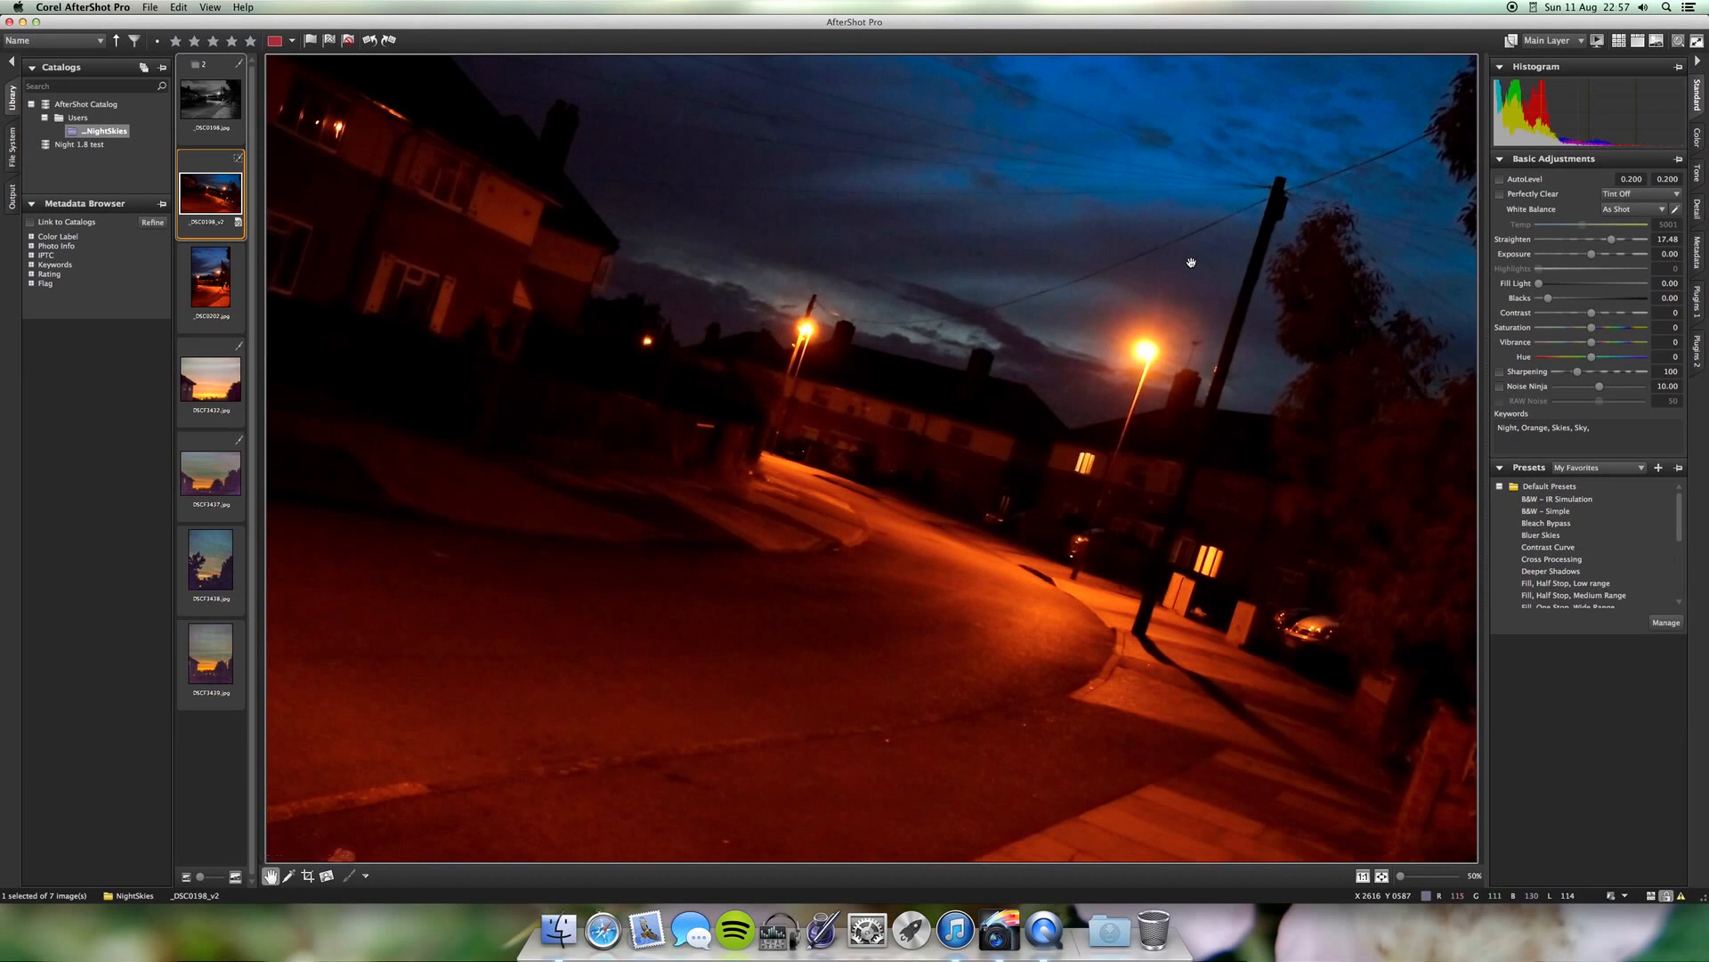
key(super+z)
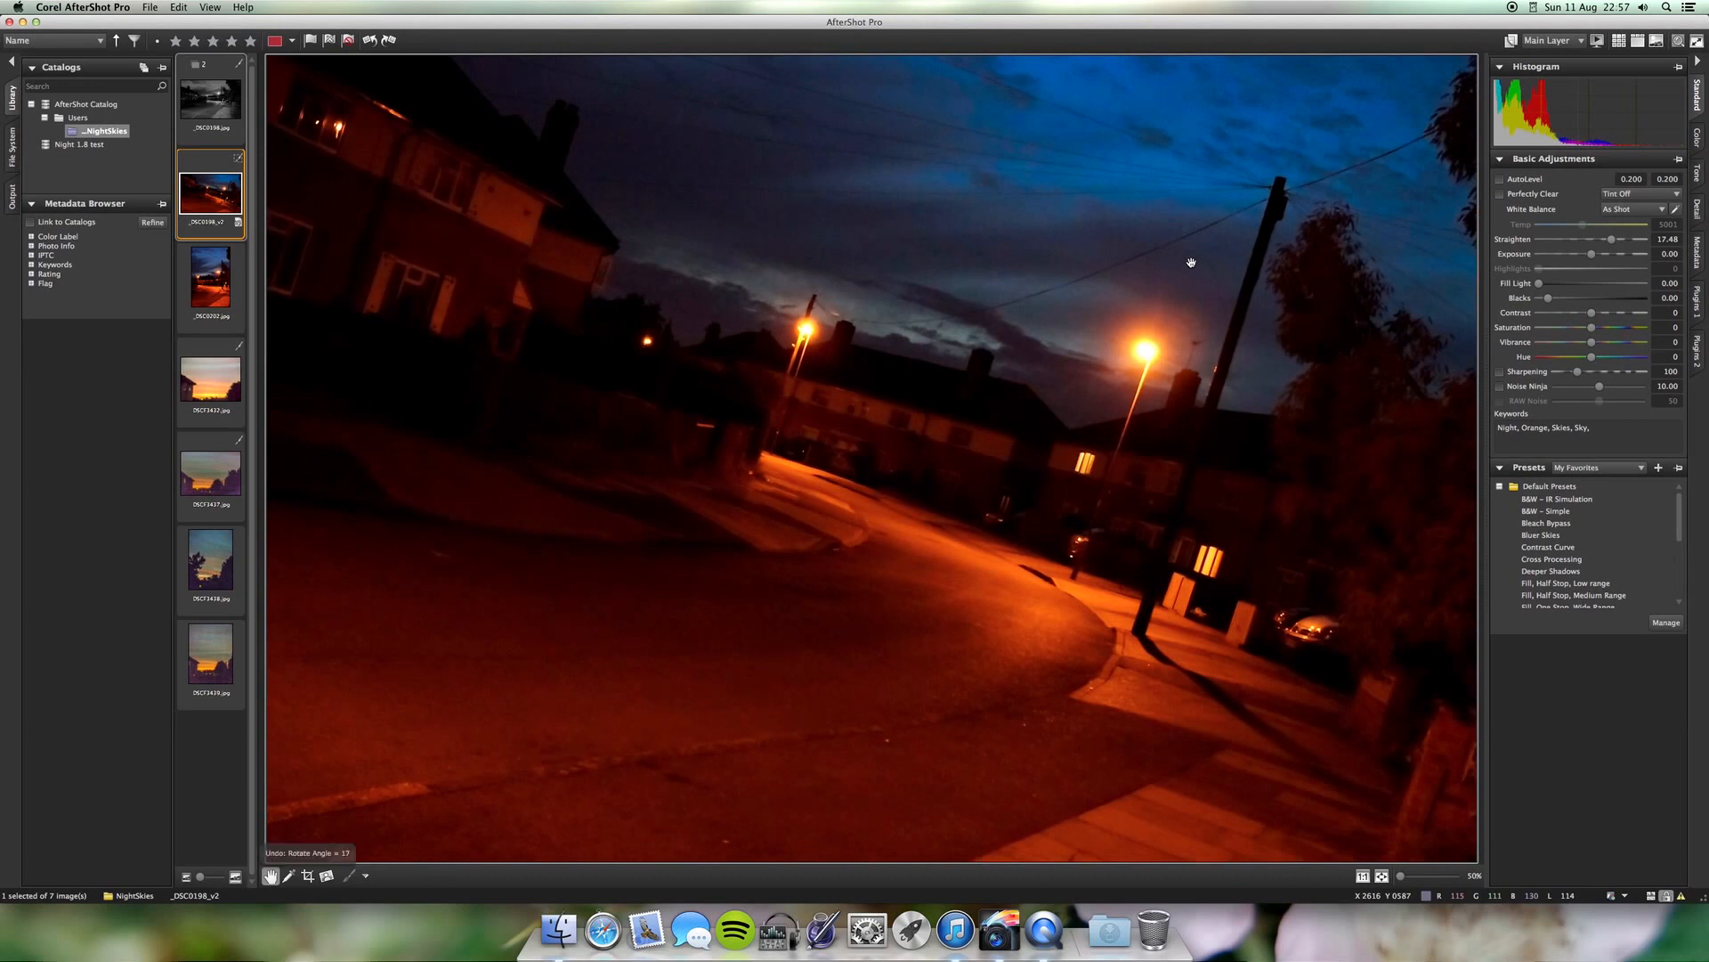
key(super+z)
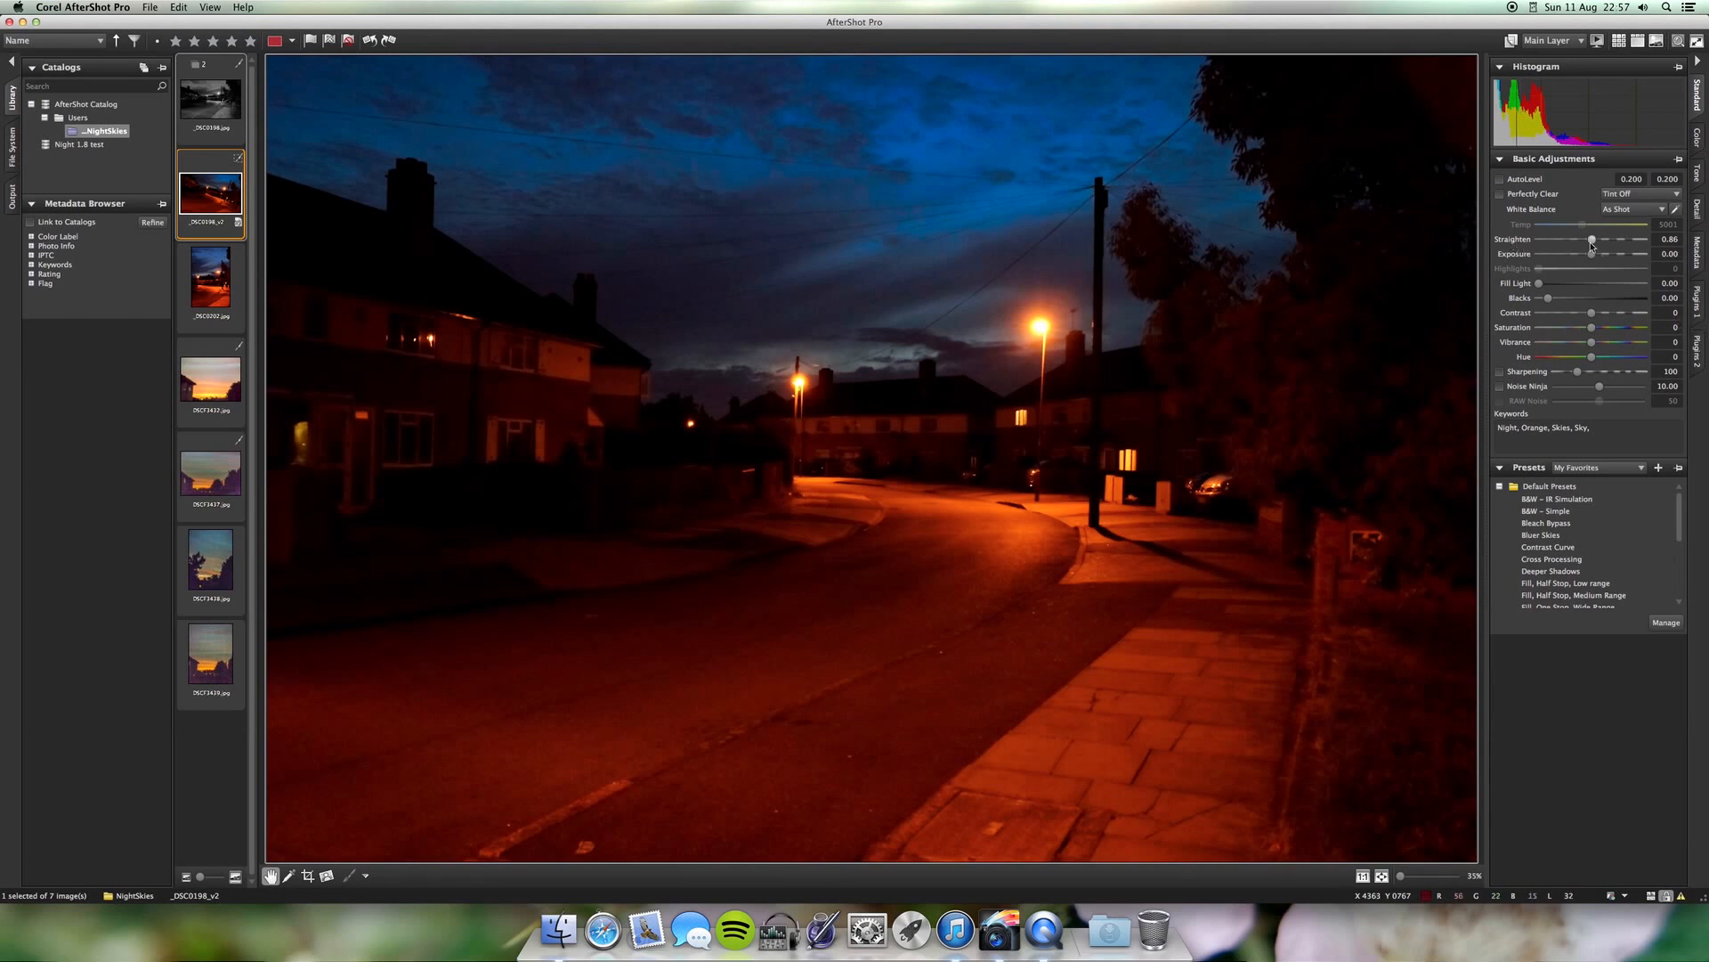
Try a Straighten value of about 34.7 on the photo and reset it to 0
drag(1592, 239, 1620, 239)
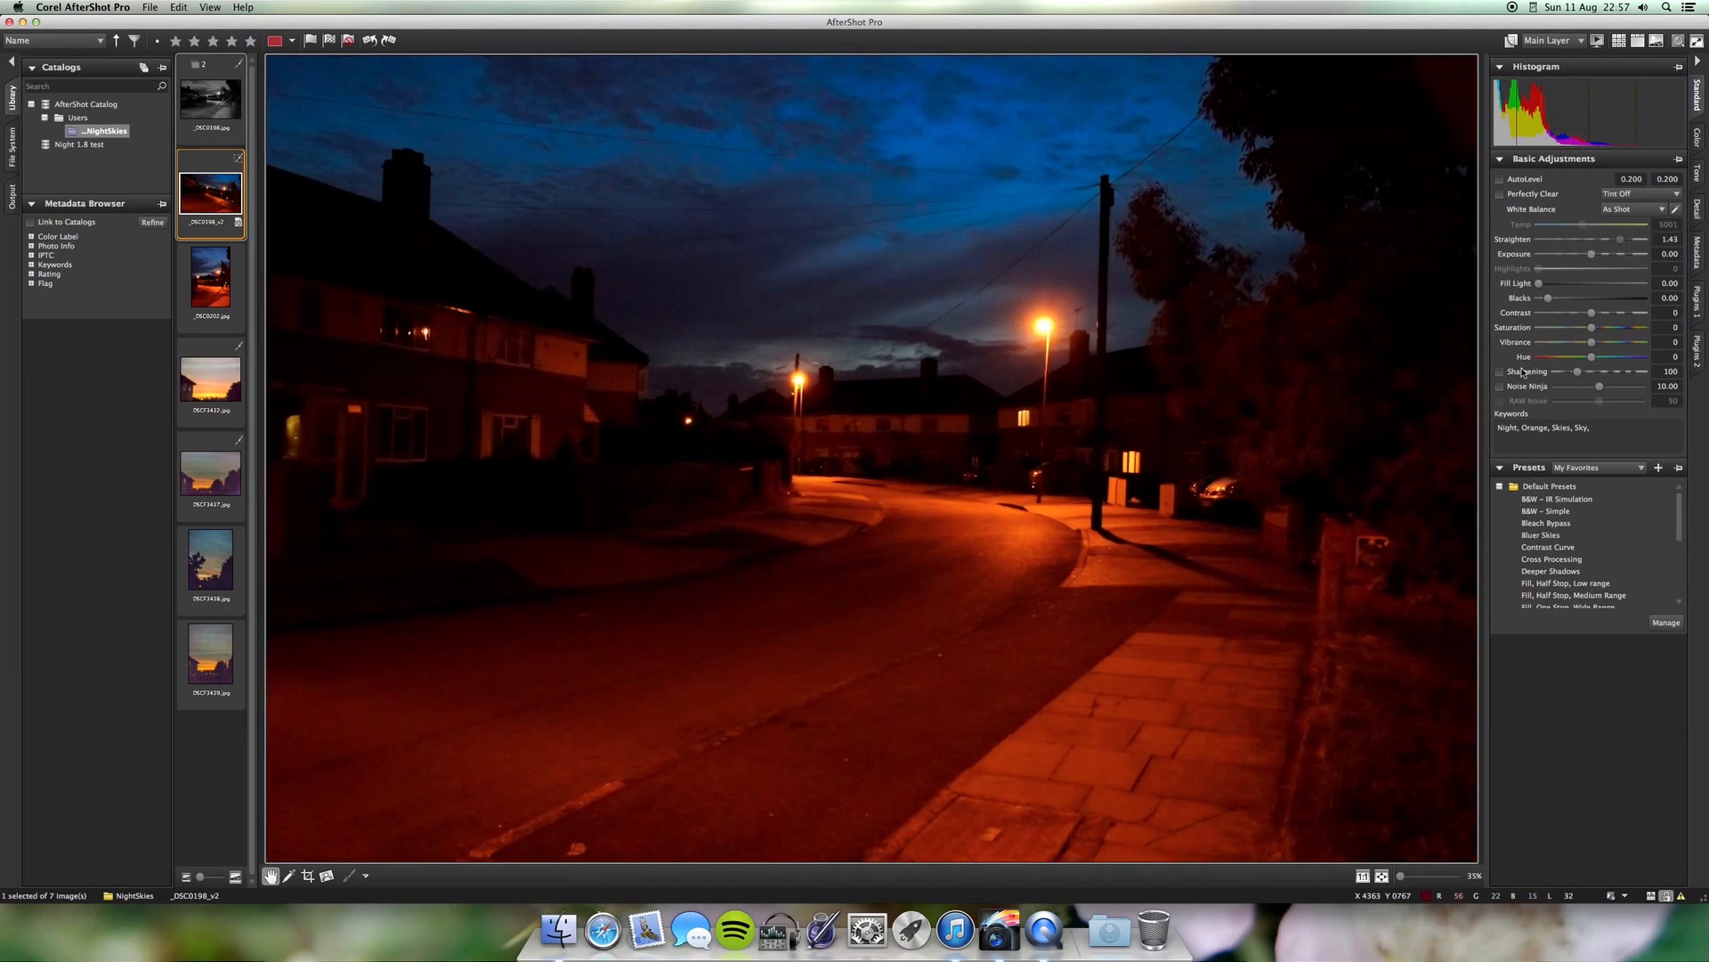
drag(1522, 369, 1513, 241)
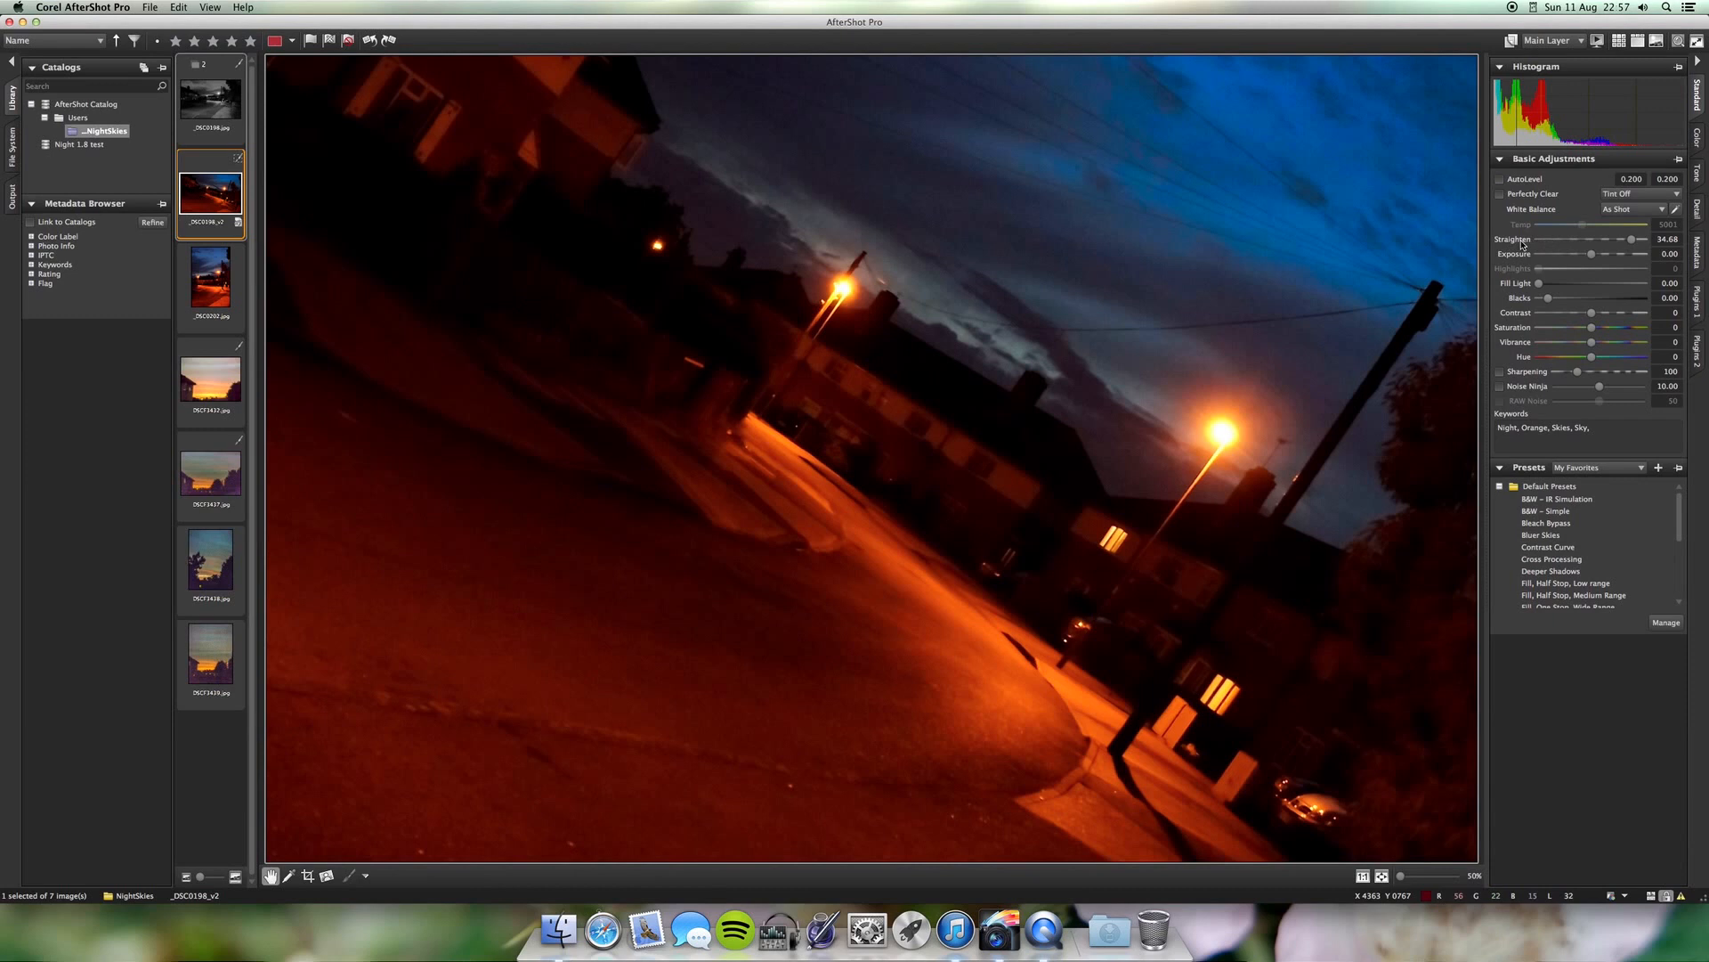
double_click(1513, 239)
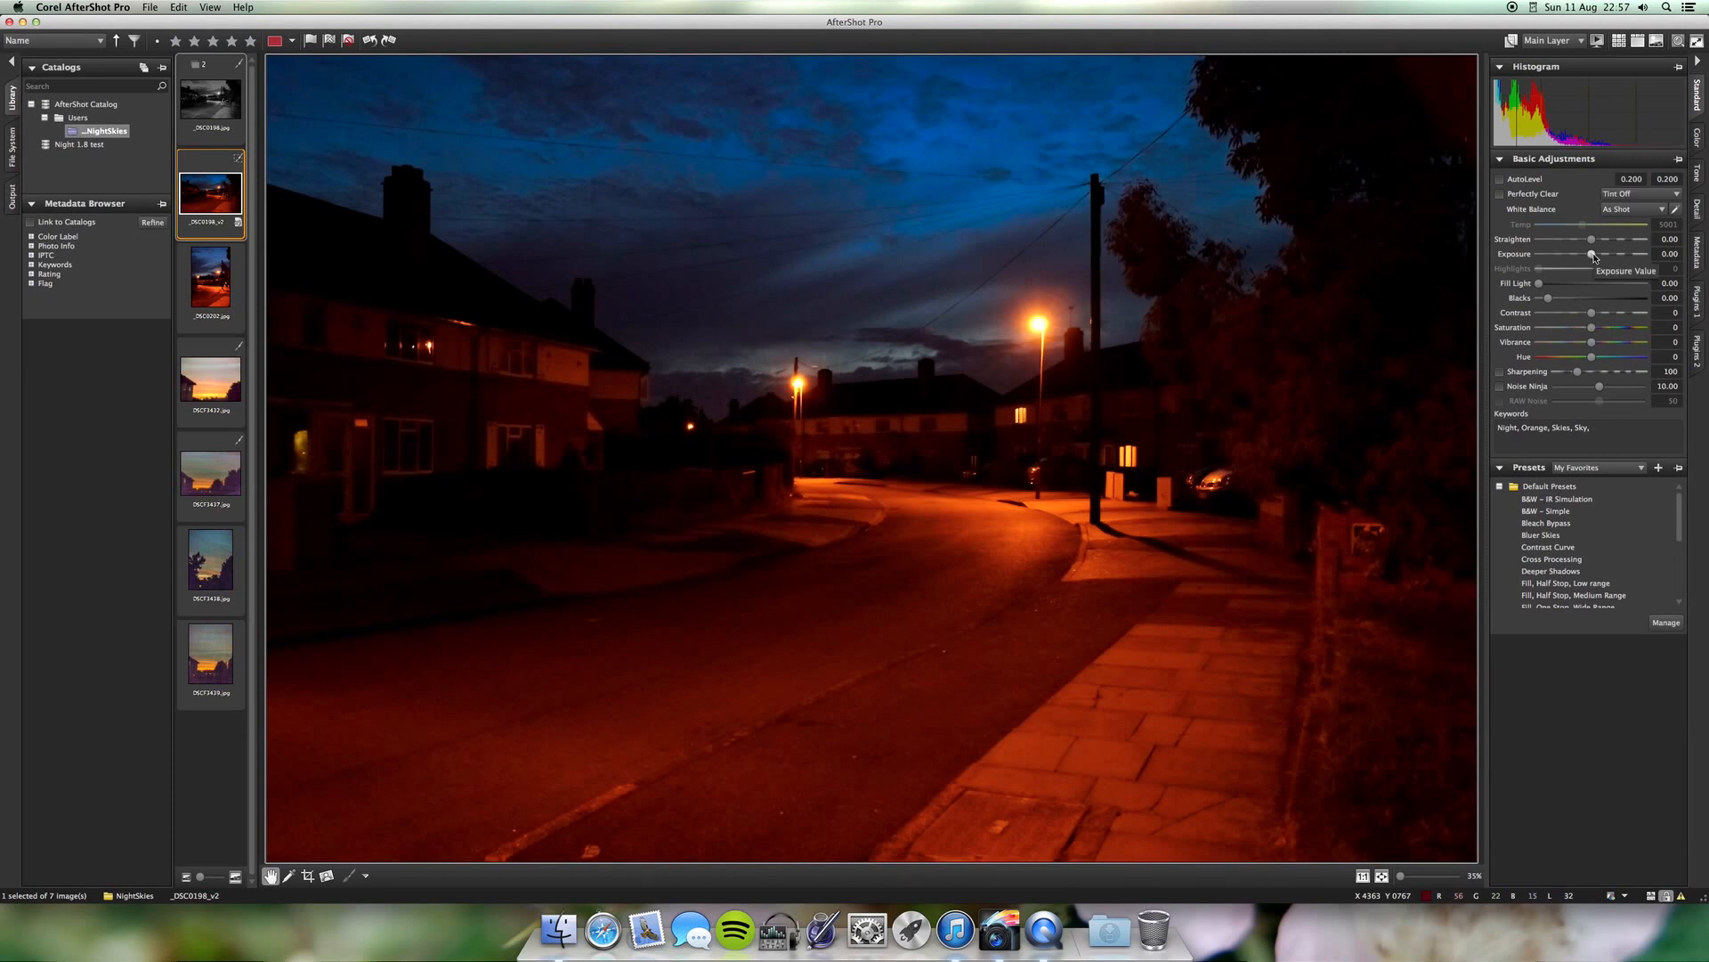
Try the Exposure and Fill Light adjustments, leaving both at 0, and set Blacks to about -2.99
mouse_move(1594, 256)
mouse_down()
mouse_move(1558, 256)
mouse_move(1647, 258)
mouse_move(1592, 257)
mouse_up()
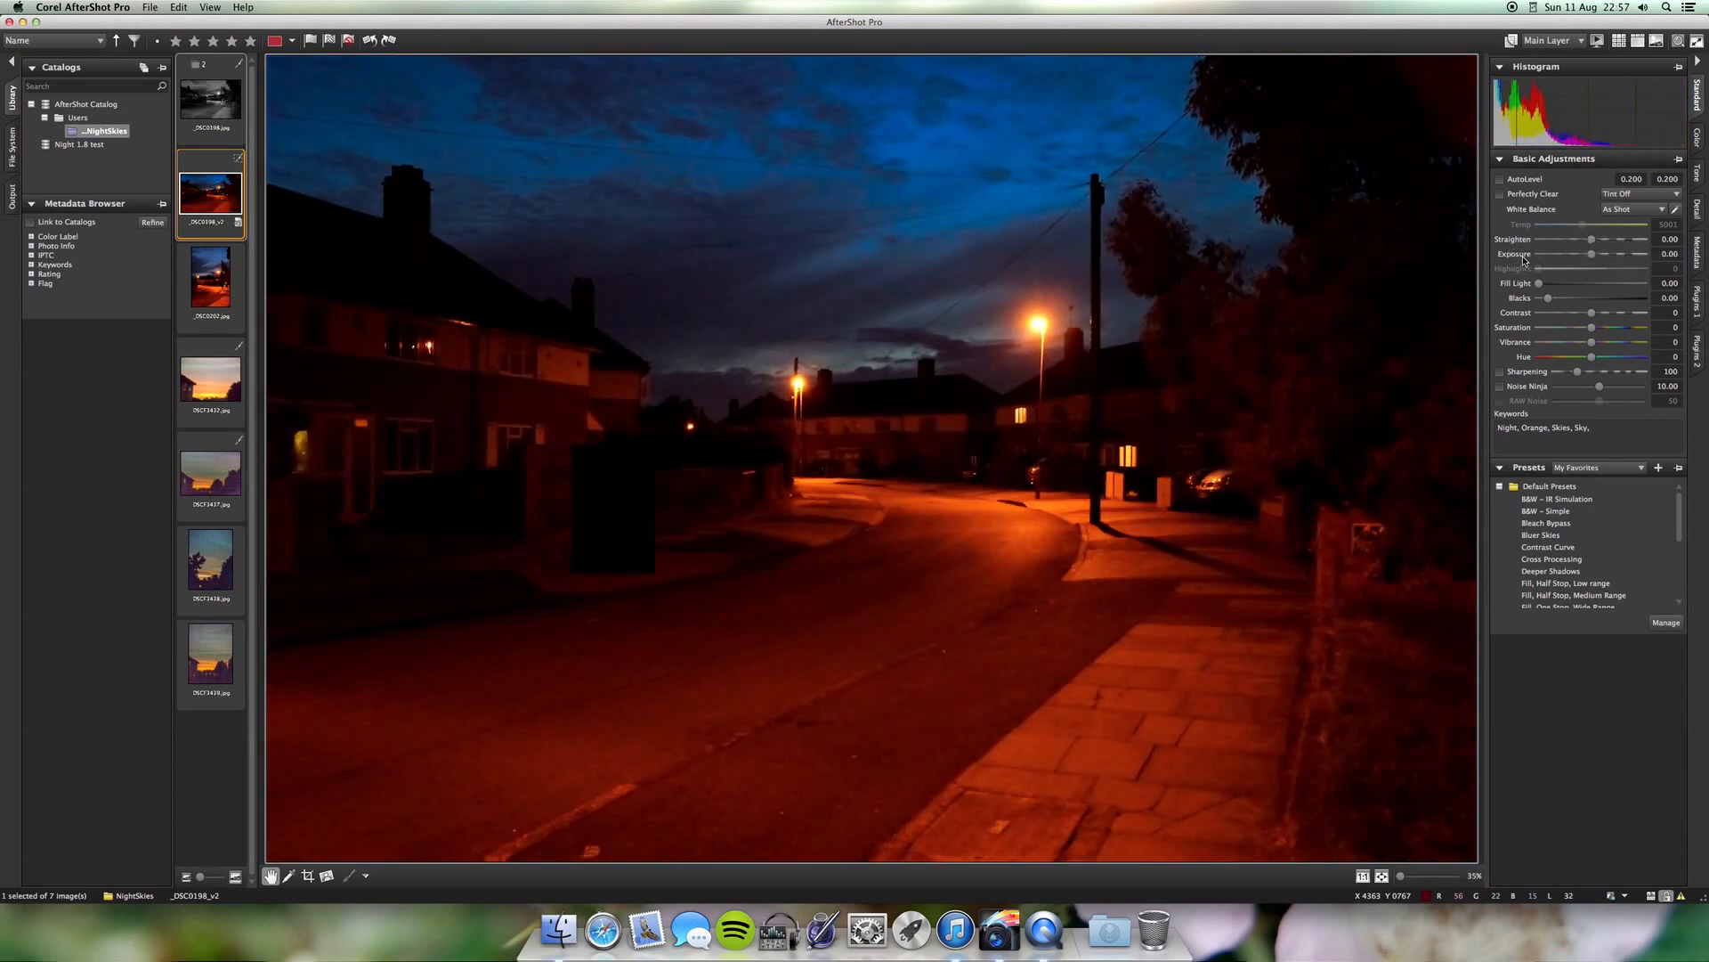
drag(1538, 283, 1602, 285)
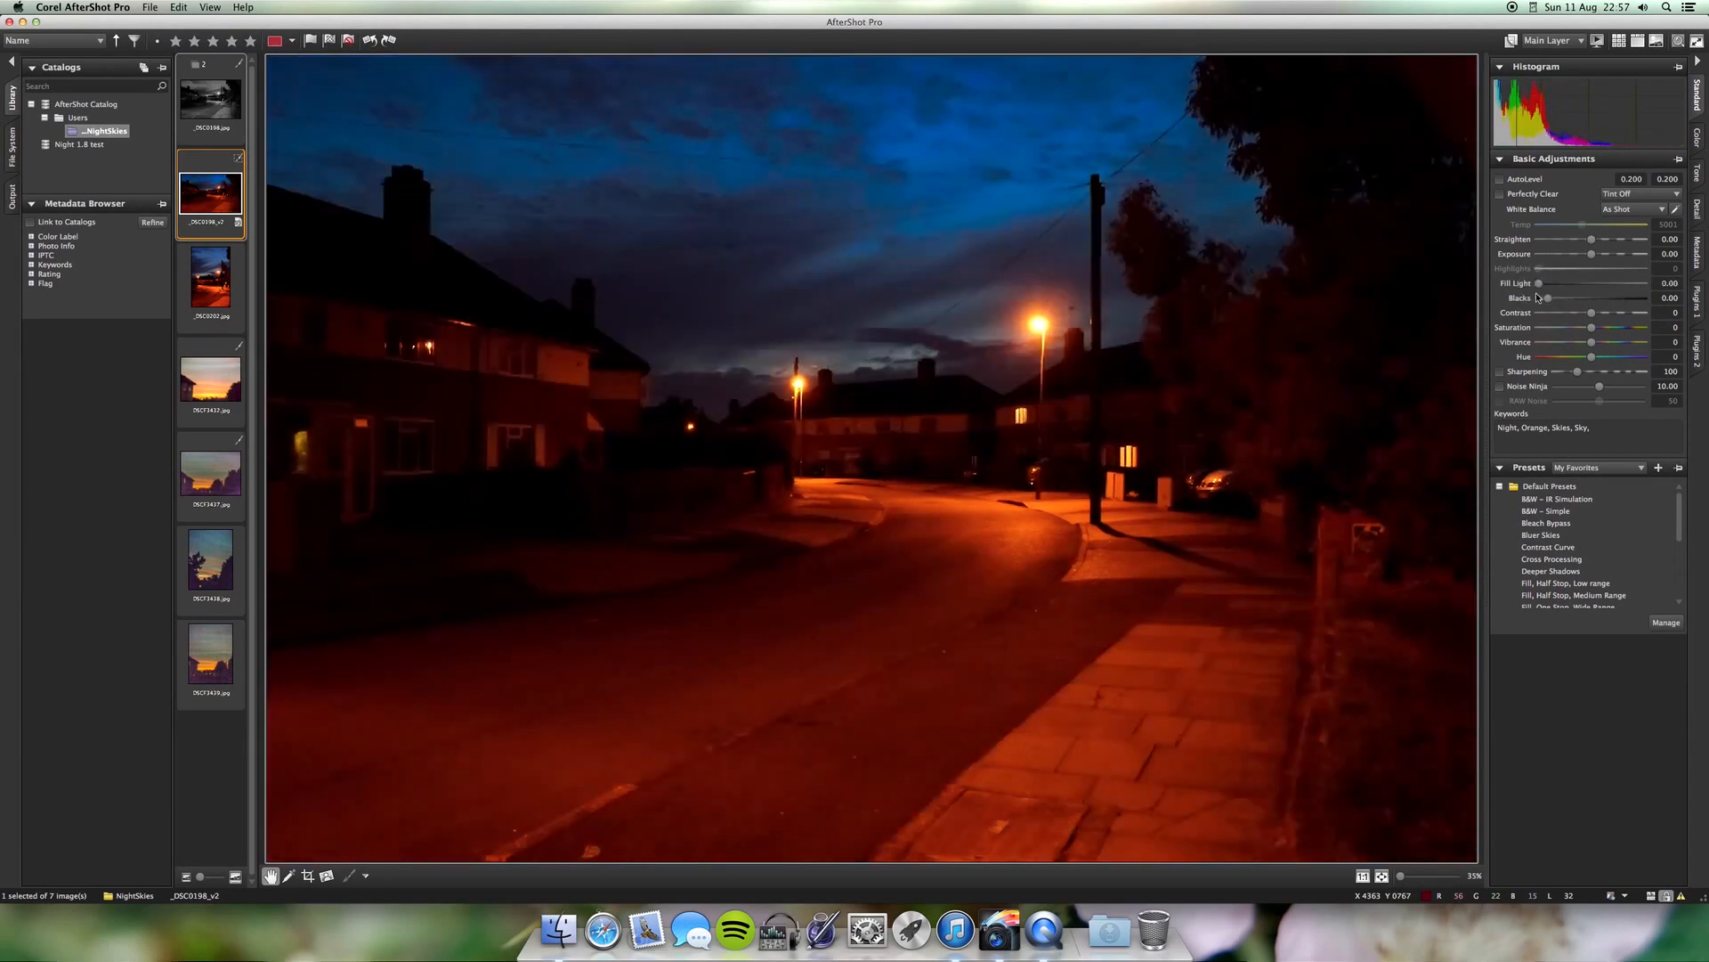
mouse_move(1549, 299)
mouse_down()
mouse_move(1601, 300)
mouse_move(1546, 298)
mouse_up()
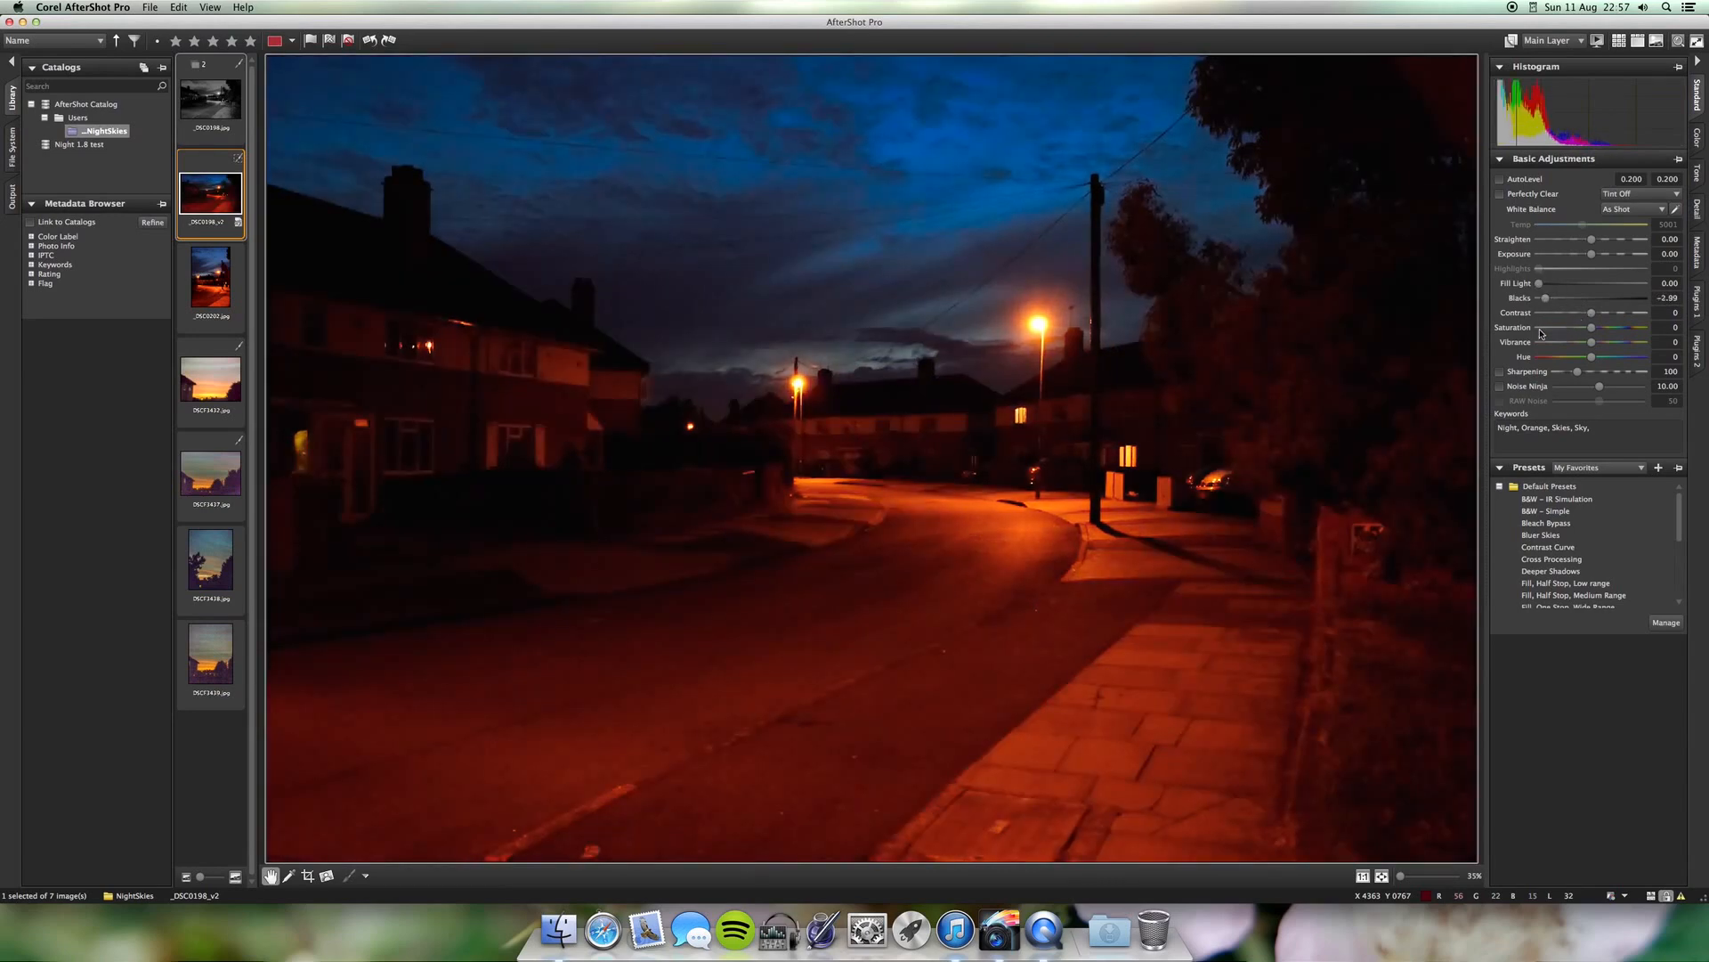
Set Saturation to -2 and Vibrance to -1, and try a Hue of 88 before resetting it to 0
mouse_move(1592, 328)
mouse_down()
mouse_move(1533, 336)
mouse_move(1644, 336)
mouse_move(1589, 336)
mouse_up()
mouse_move(1593, 347)
mouse_down()
mouse_move(1553, 346)
mouse_move(1652, 347)
mouse_move(1549, 359)
mouse_move(1617, 360)
mouse_up()
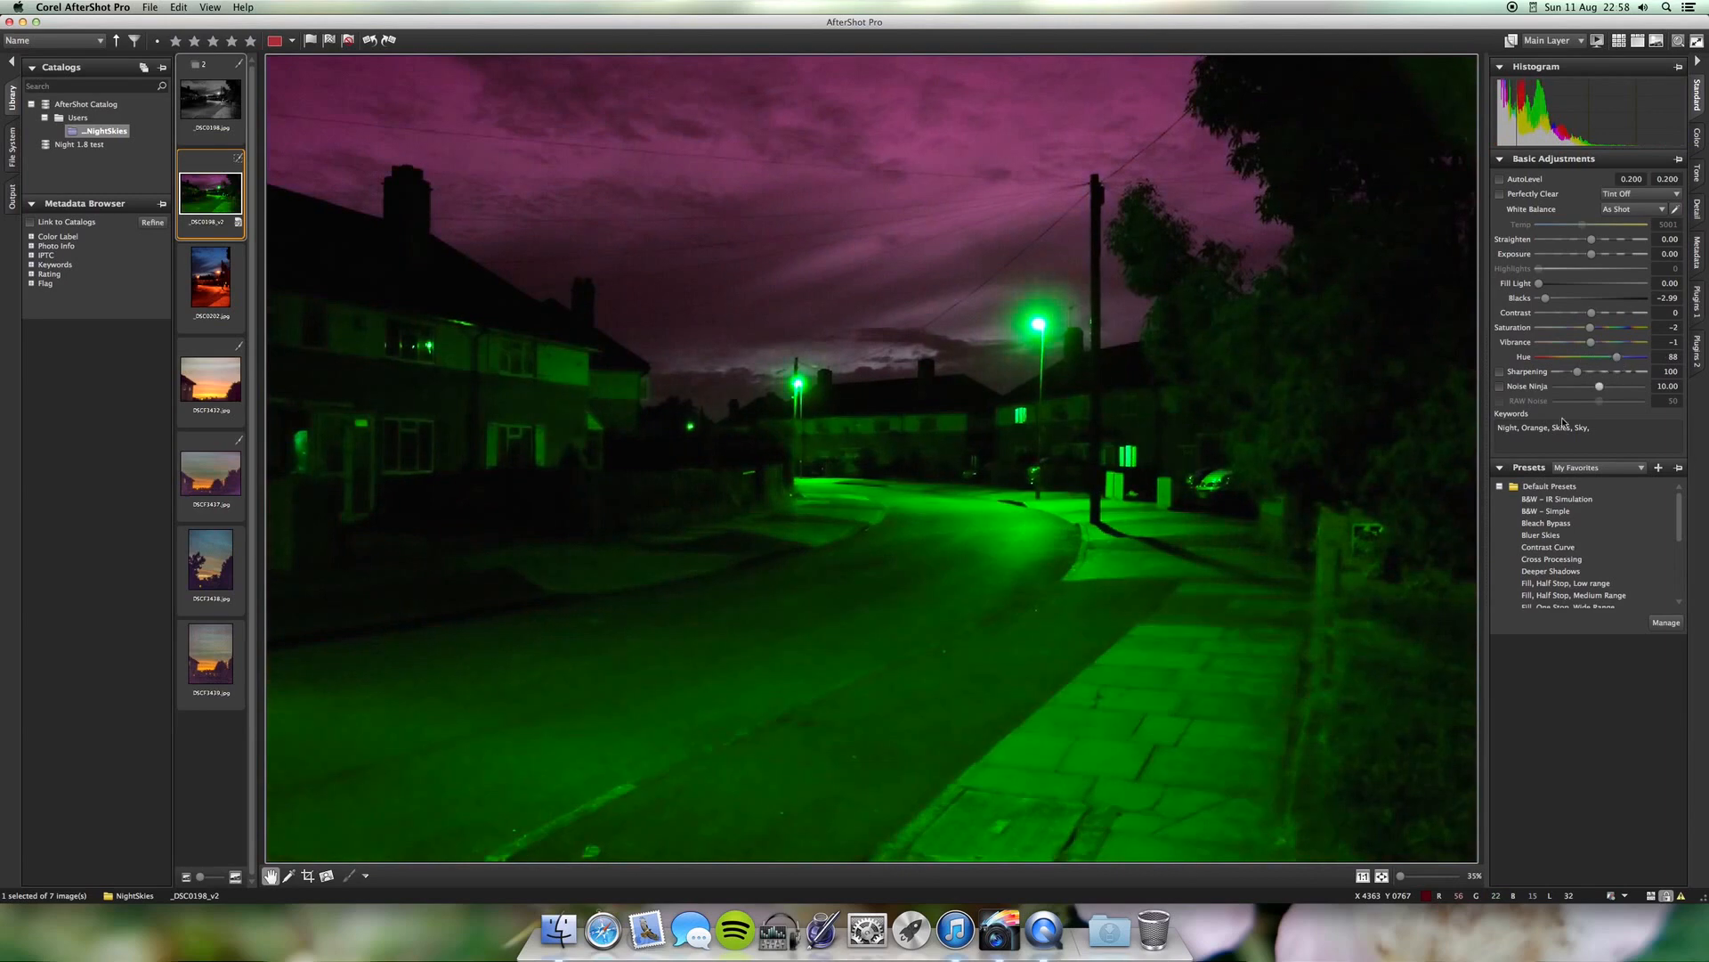
double_click(1524, 358)
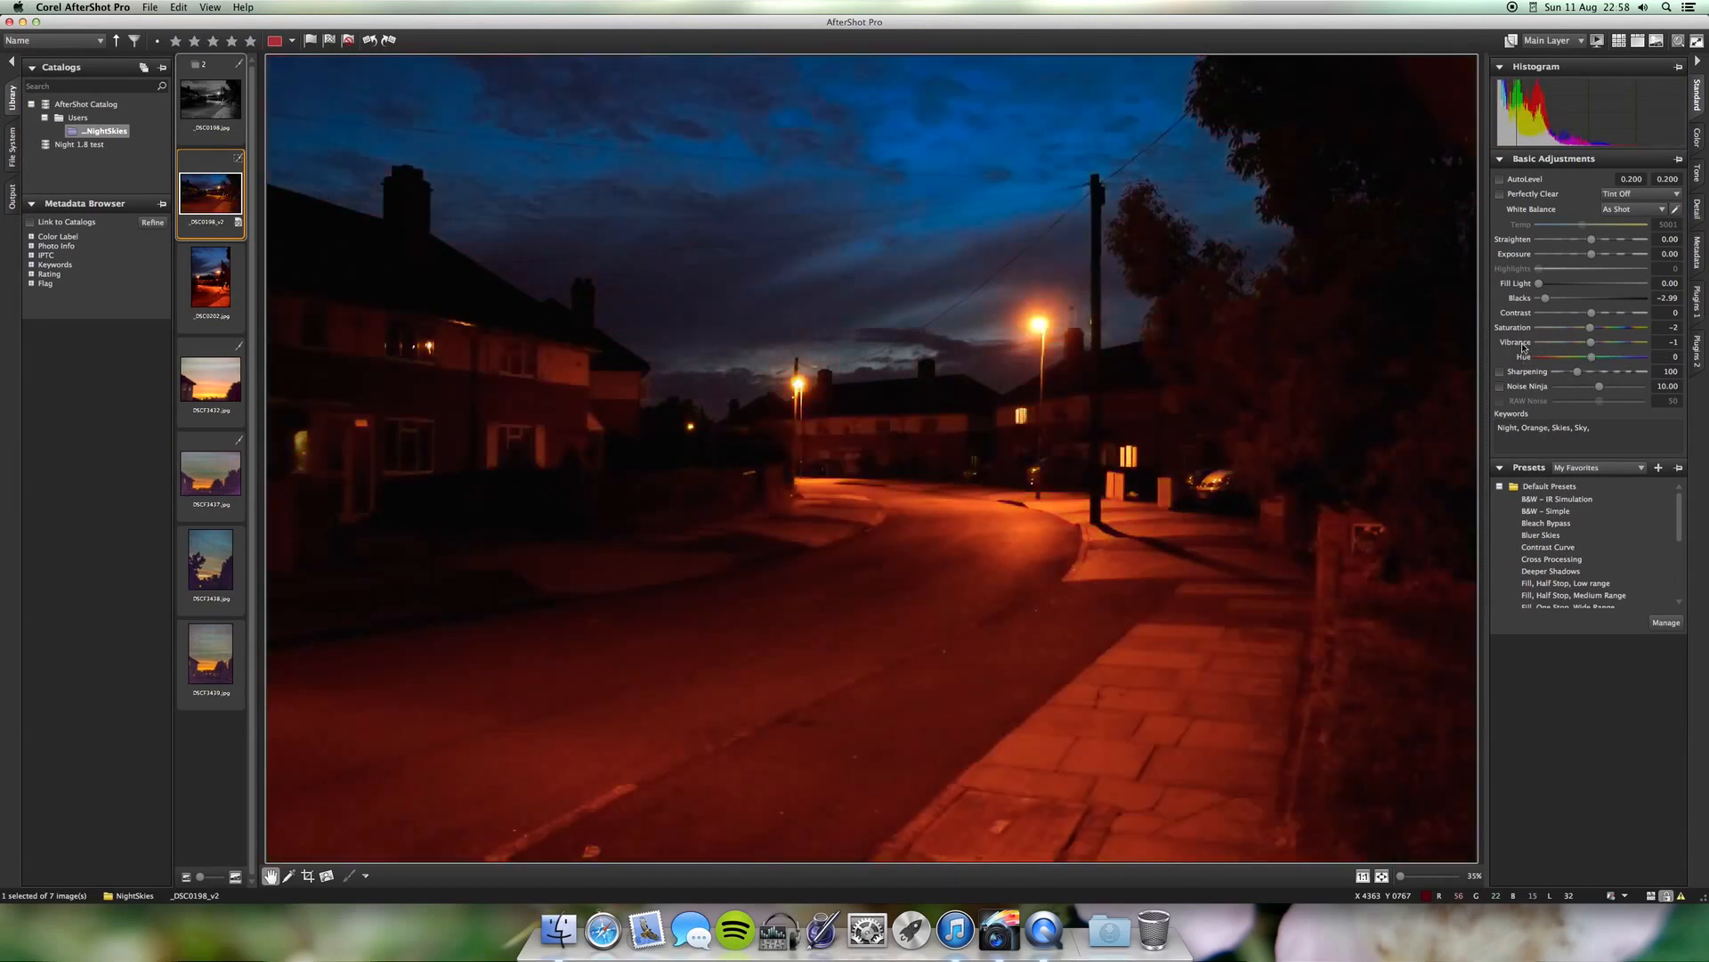
Enable sharpening with an amount of 264 and inspect the fine detail on the houses
click(1499, 372)
drag(1577, 371, 1613, 375)
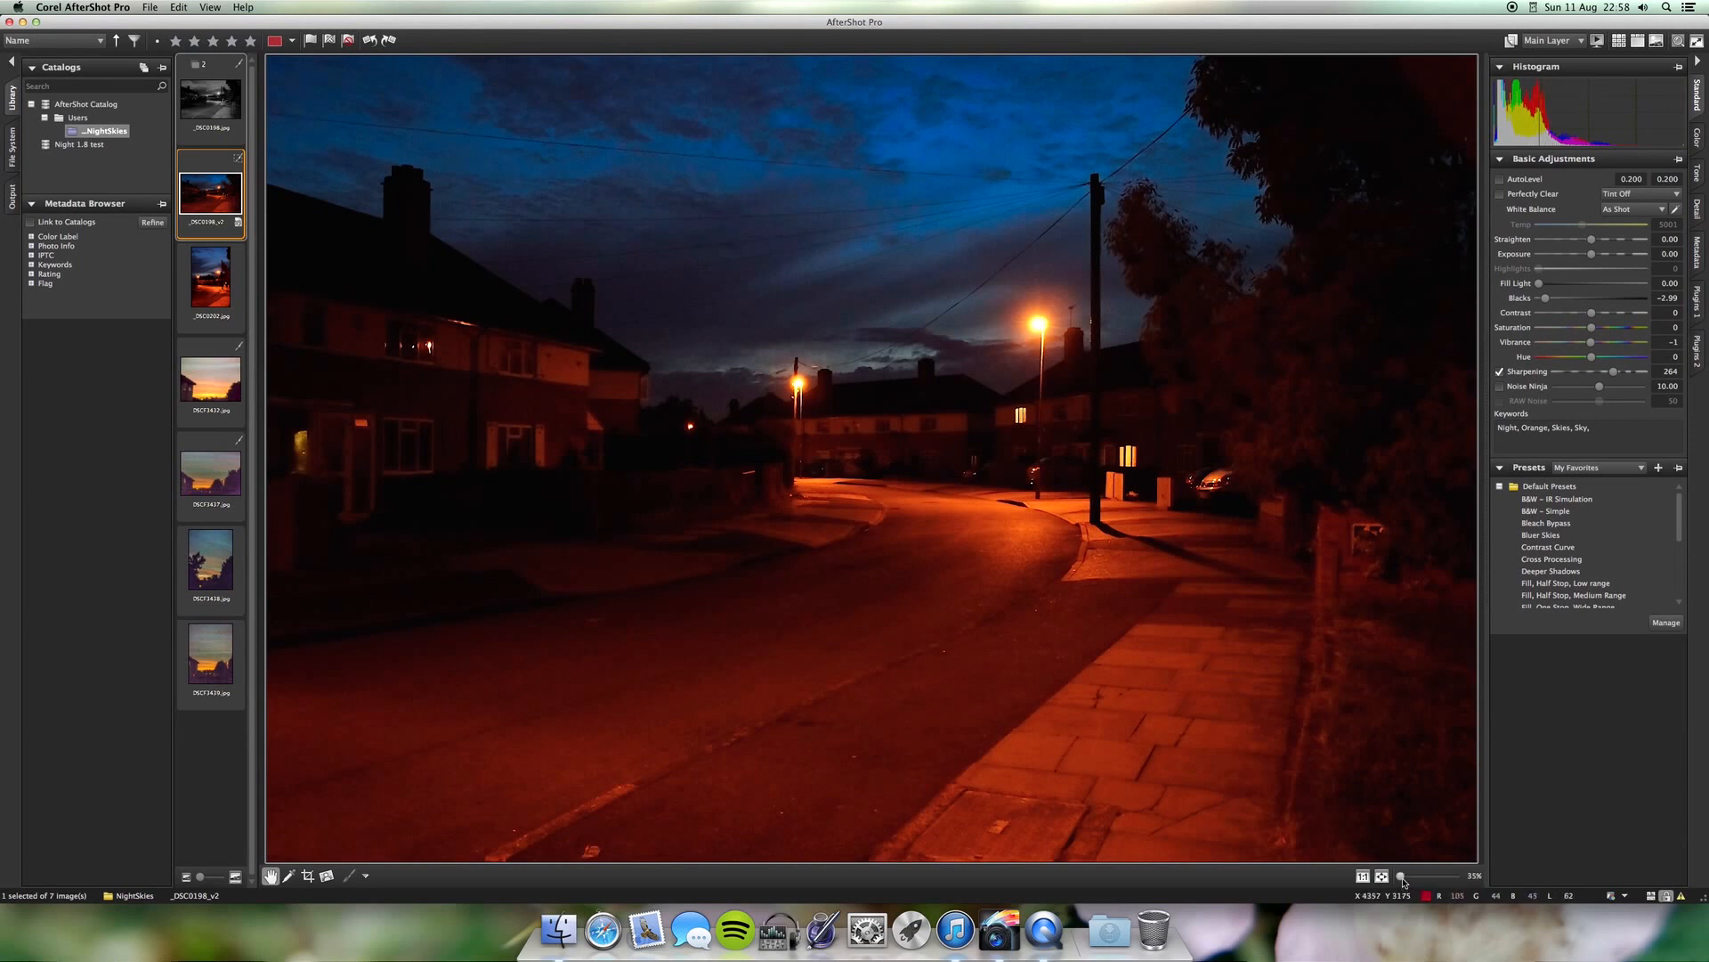
drag(1400, 876, 1458, 877)
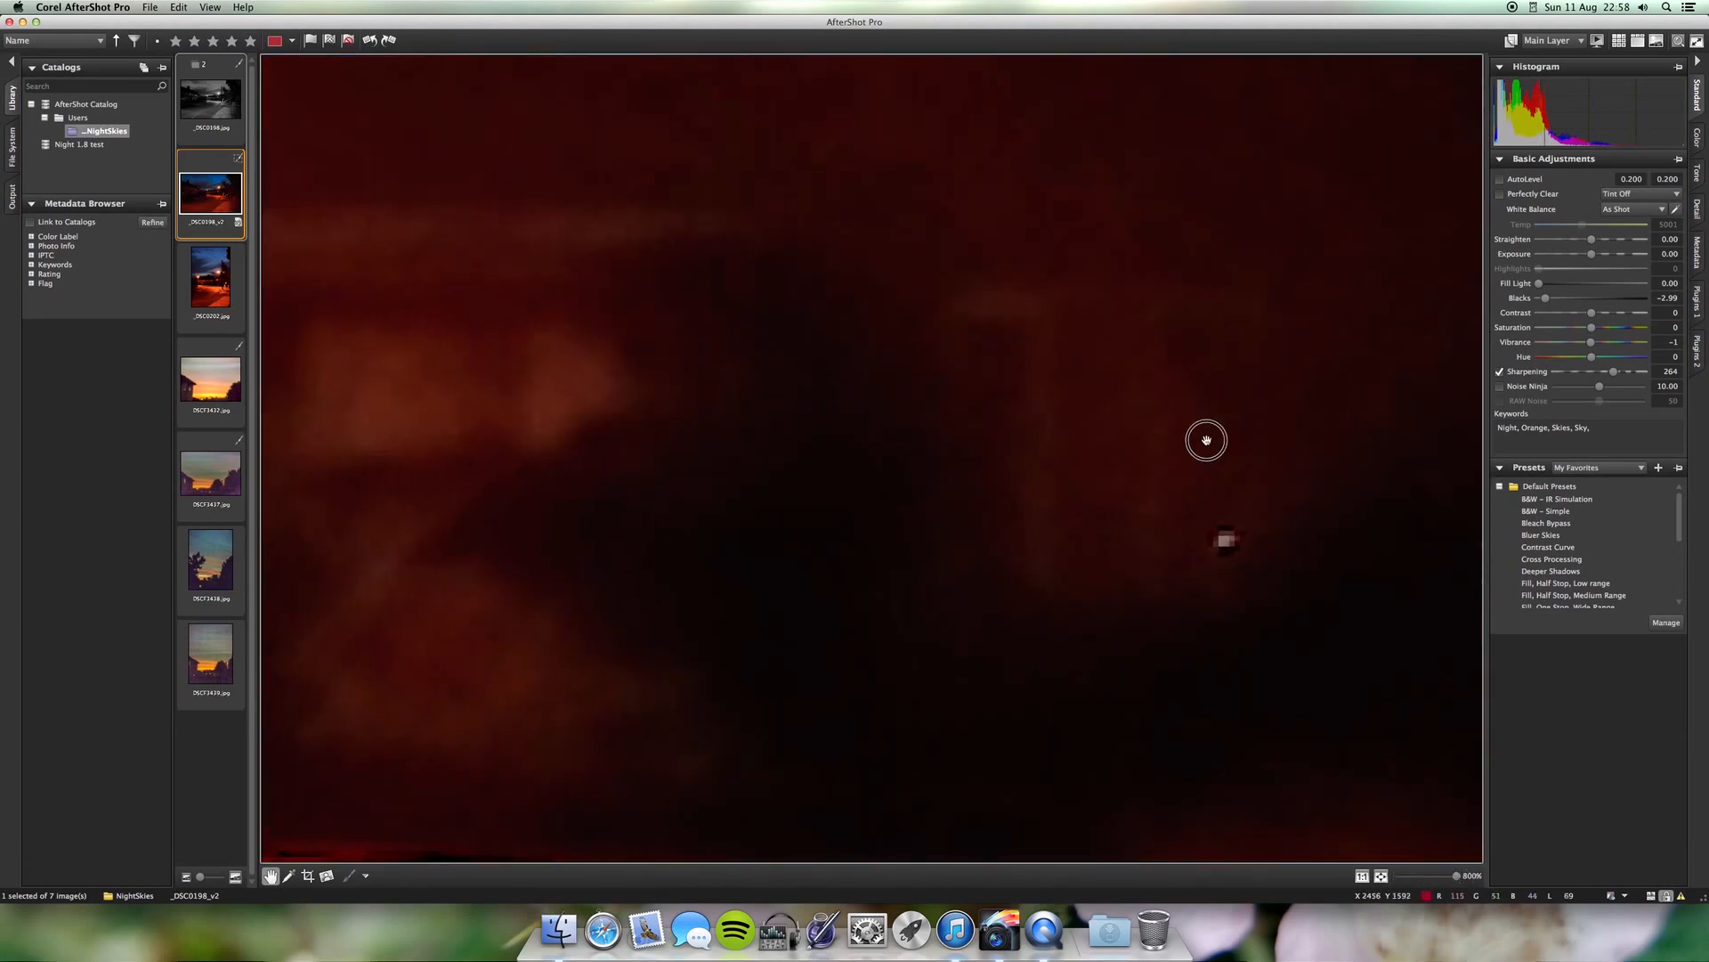
drag(1260, 265, 855, 748)
drag(873, 488, 770, 529)
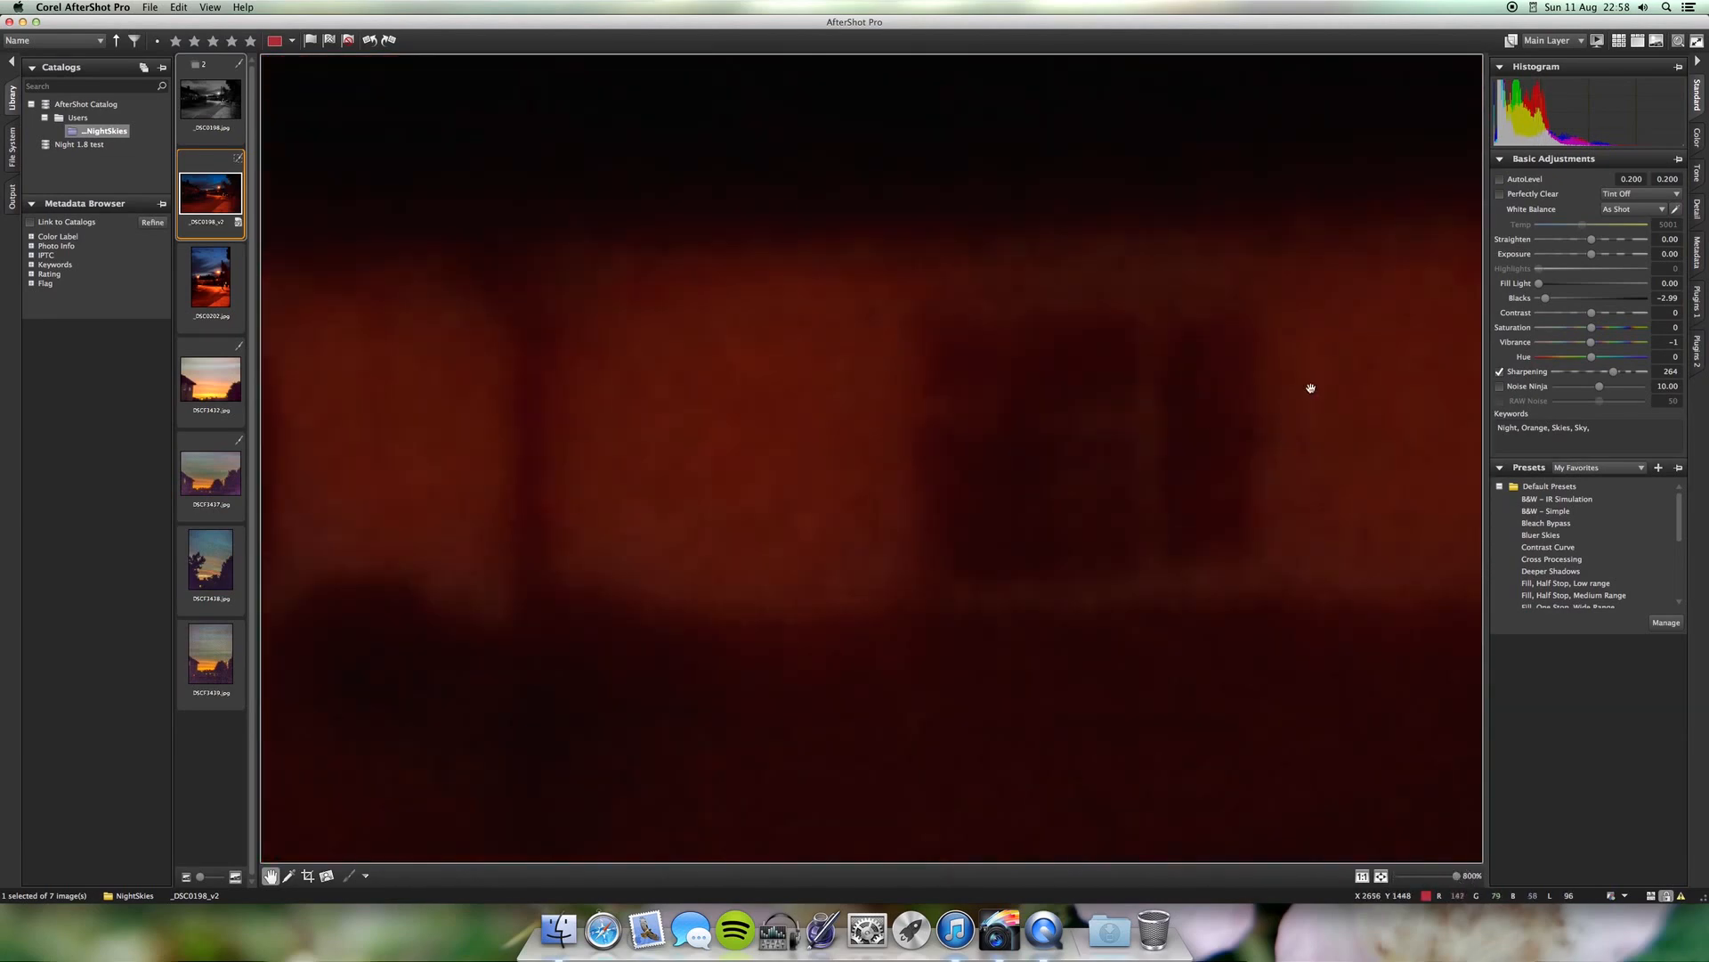
Try Noise Ninja noise reduction on the zoomed-in house detail, switch it off and show the whole photo again
drag(1313, 386, 970, 382)
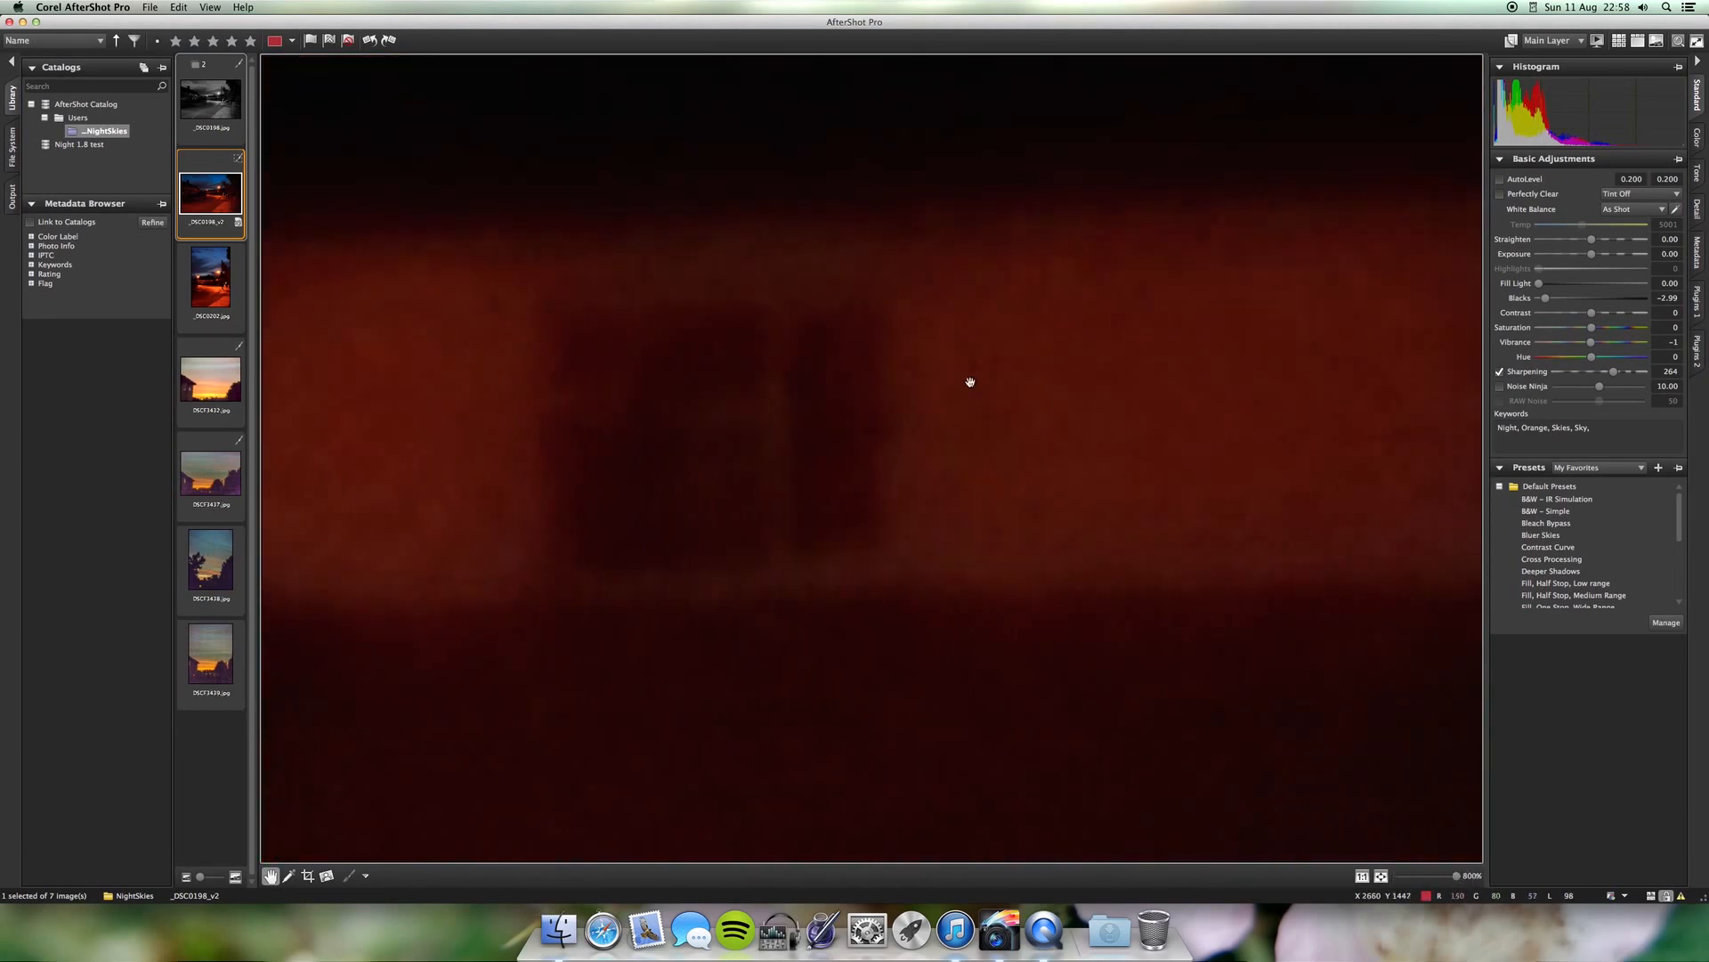
click(1500, 386)
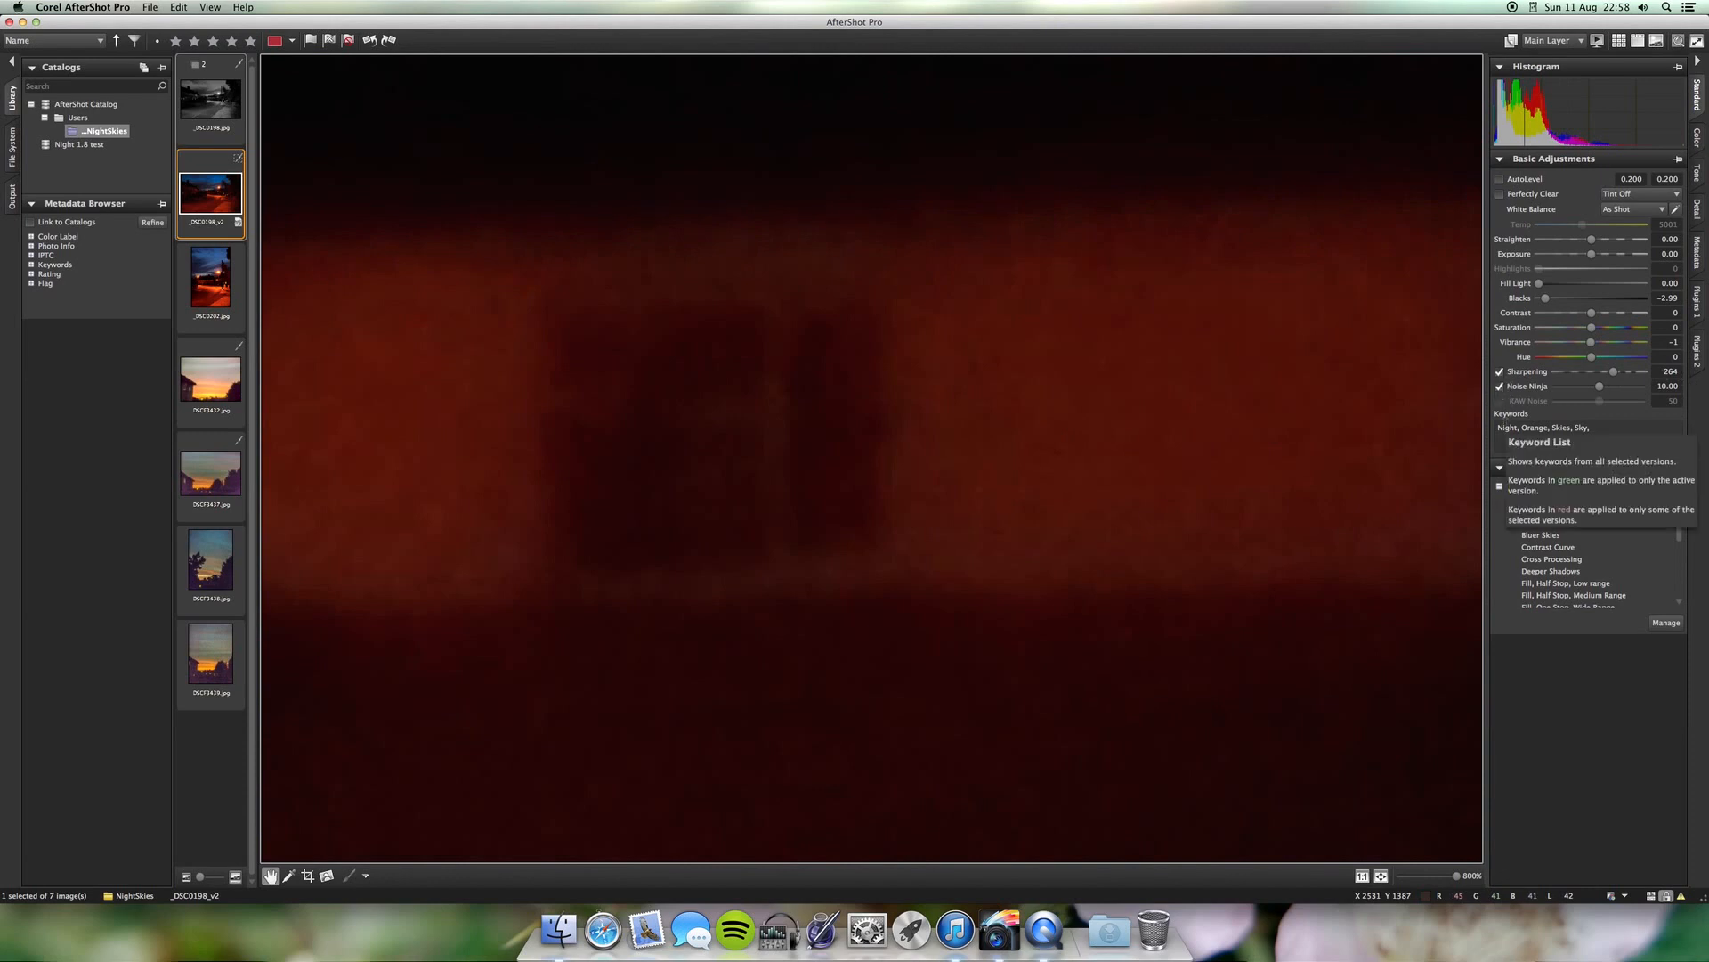
click(1500, 386)
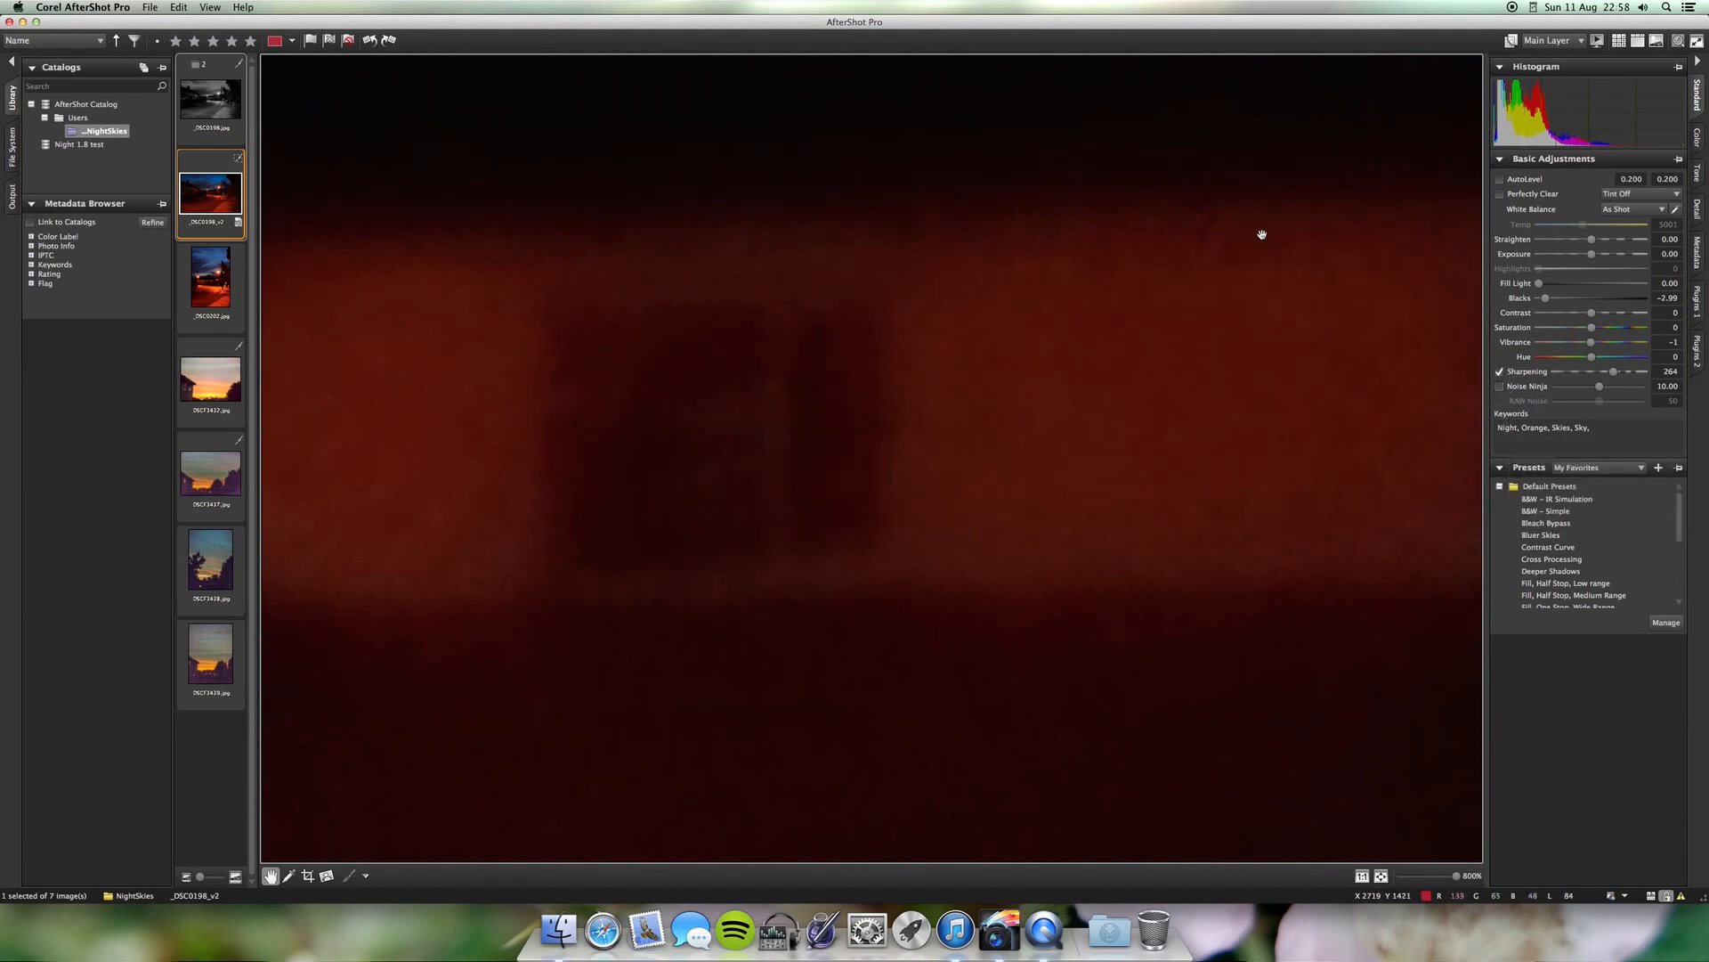
click(1499, 386)
click(1500, 386)
drag(1460, 872, 1392, 879)
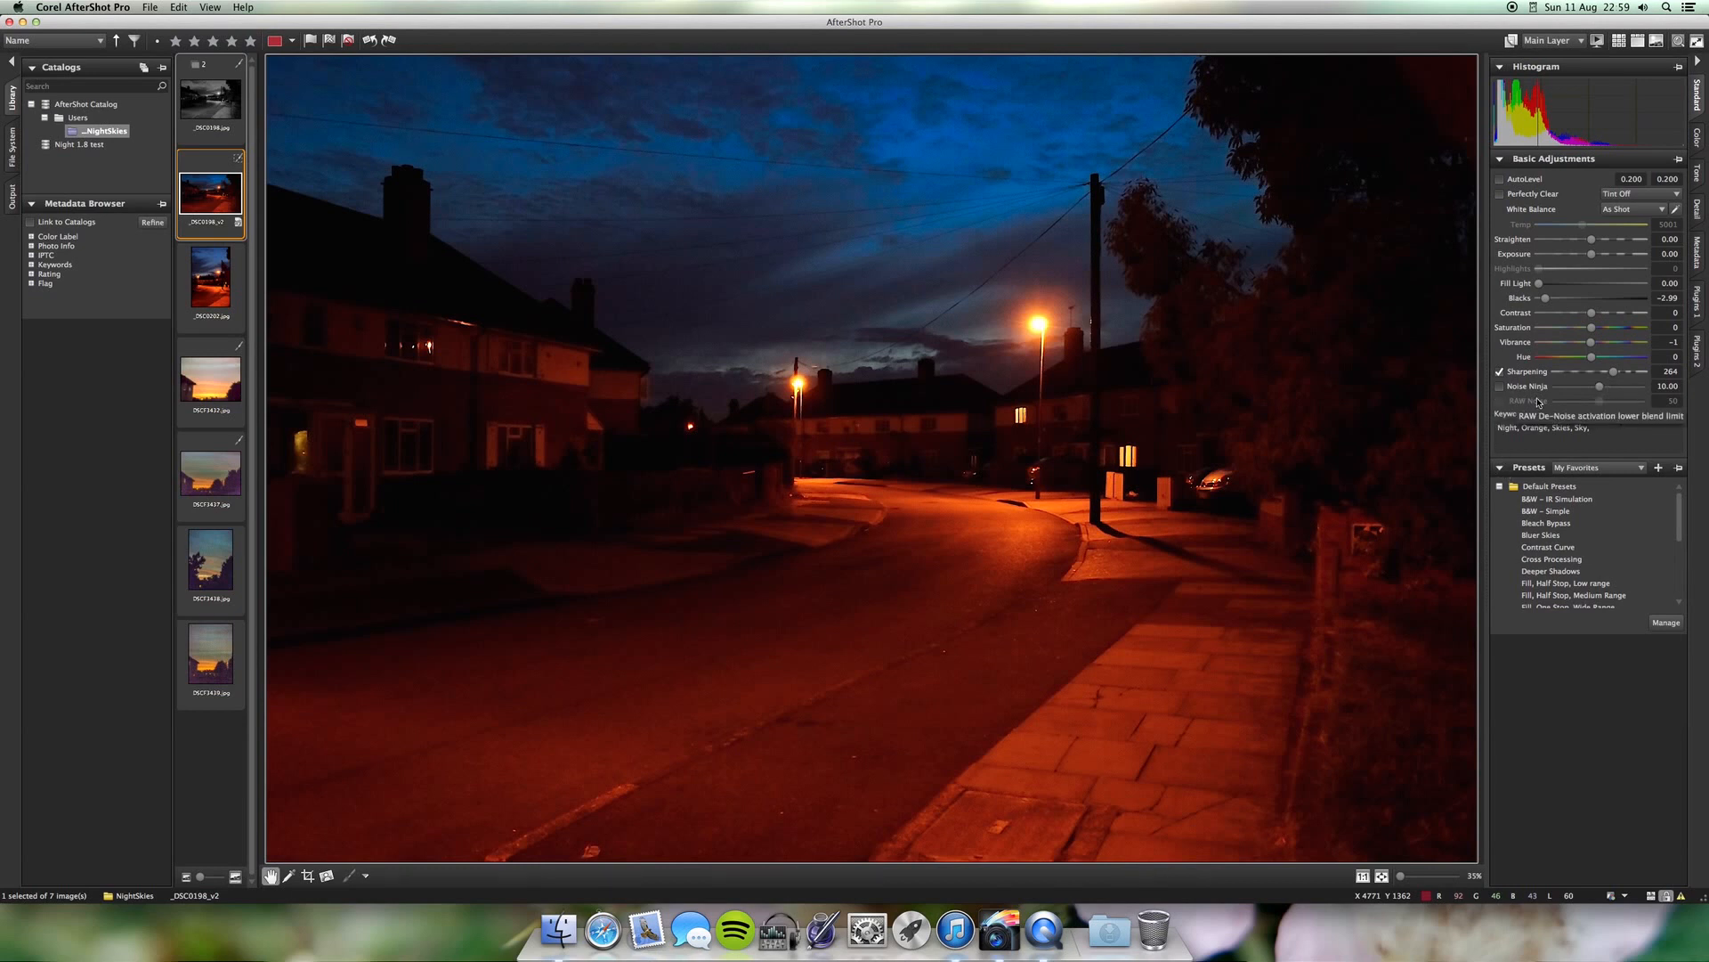
Examine the version options for _DSC0198_v2 and look through the neighbouring photos before returning to it
right_click(218, 196)
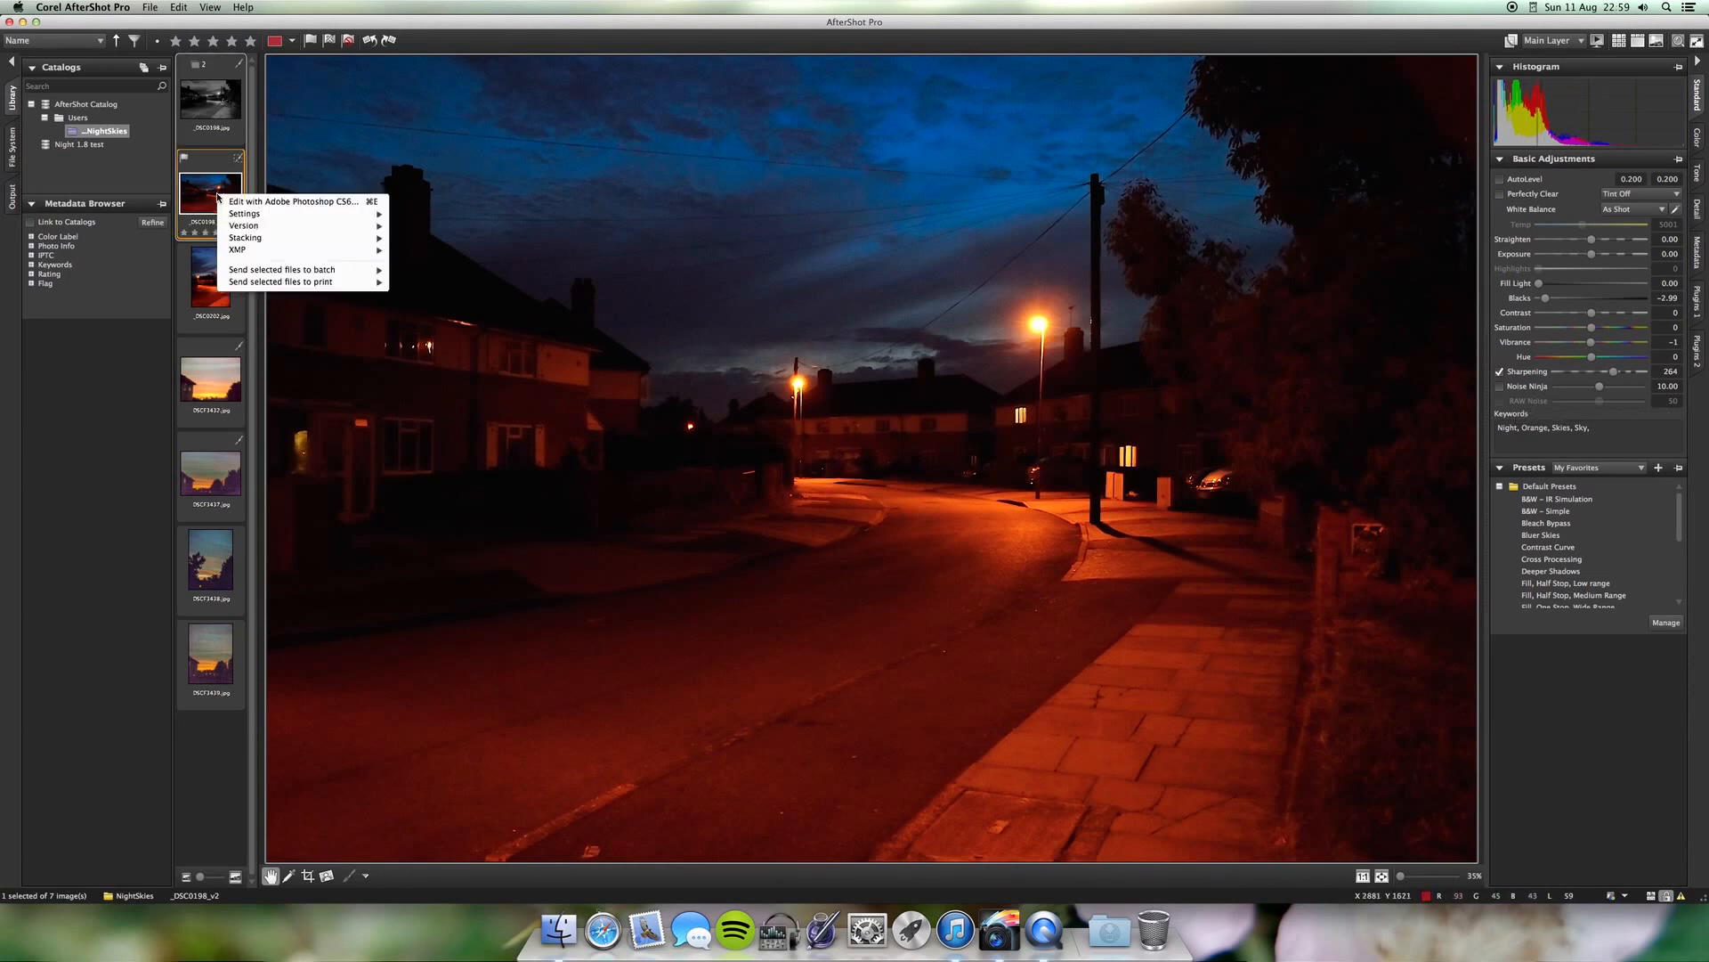
mouse_move(342, 228)
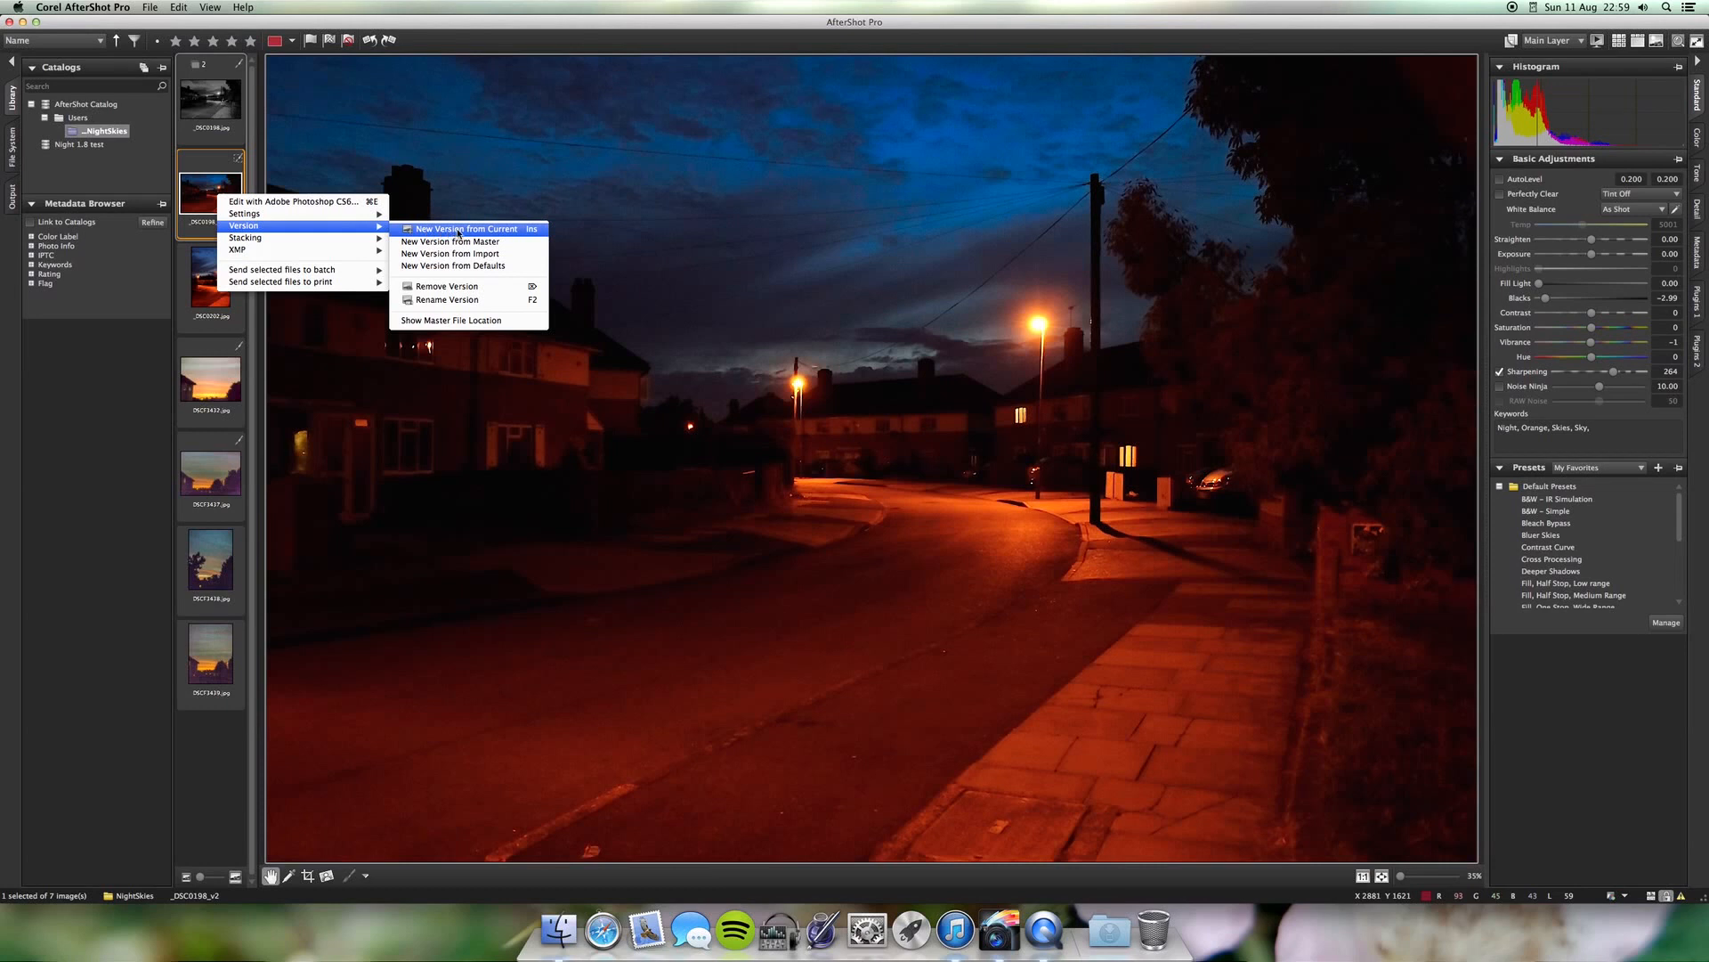
click(202, 196)
click(214, 279)
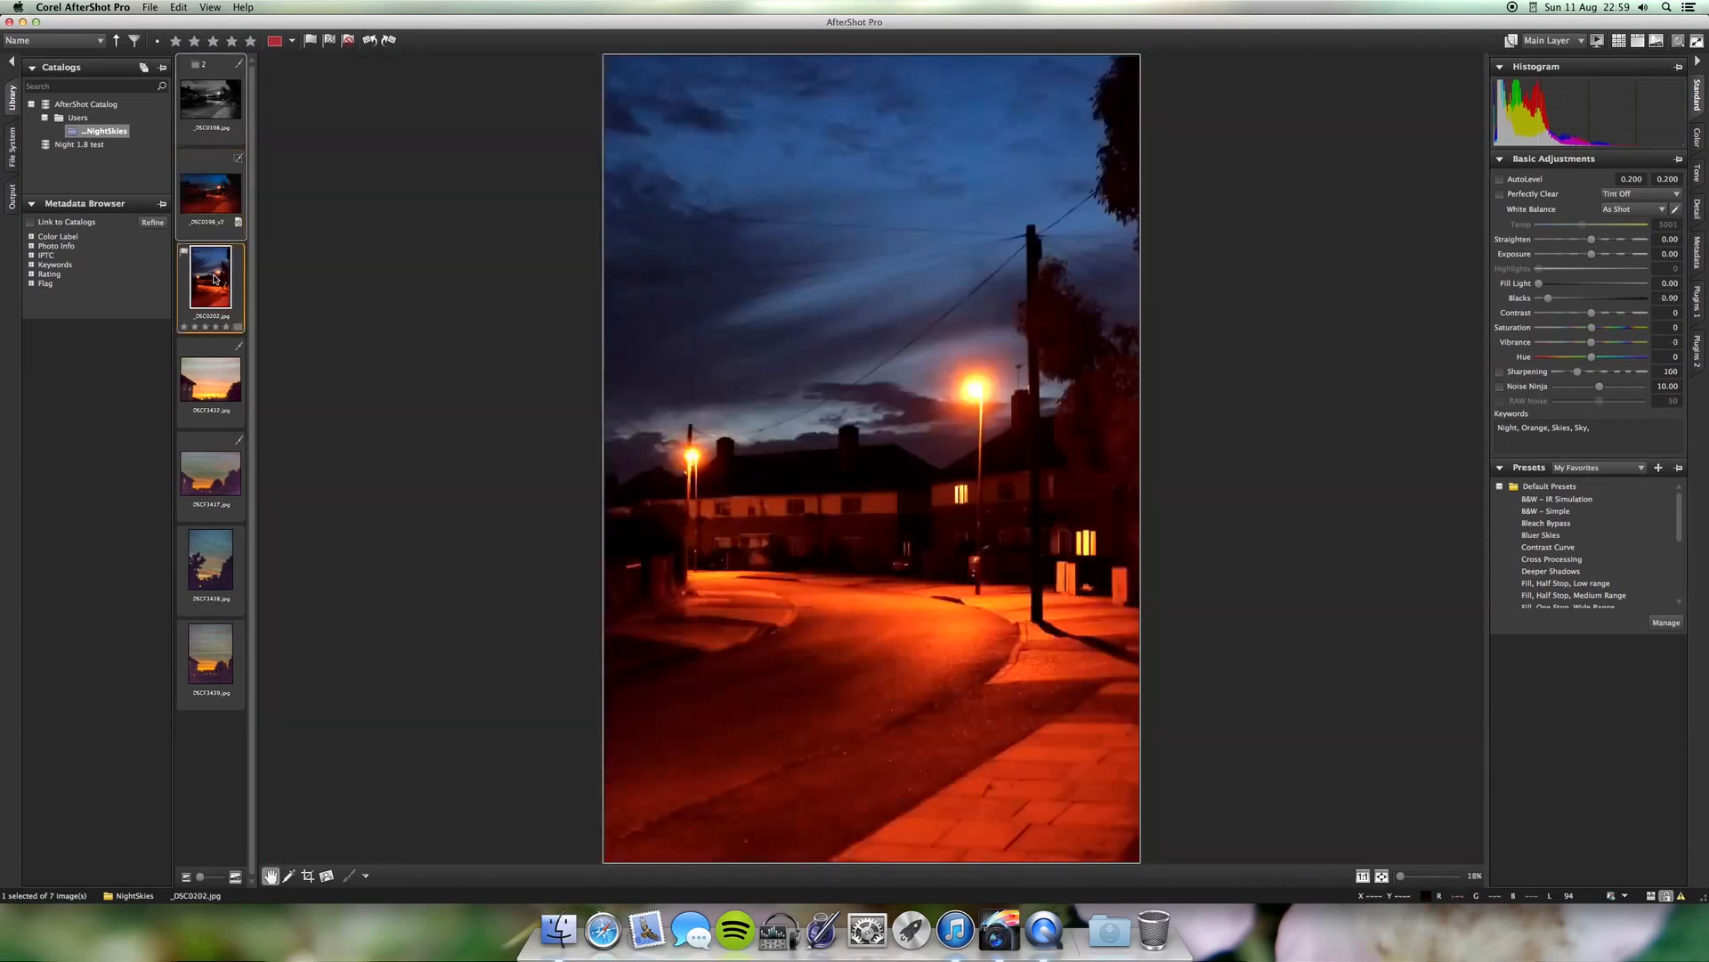
click(226, 110)
click(216, 189)
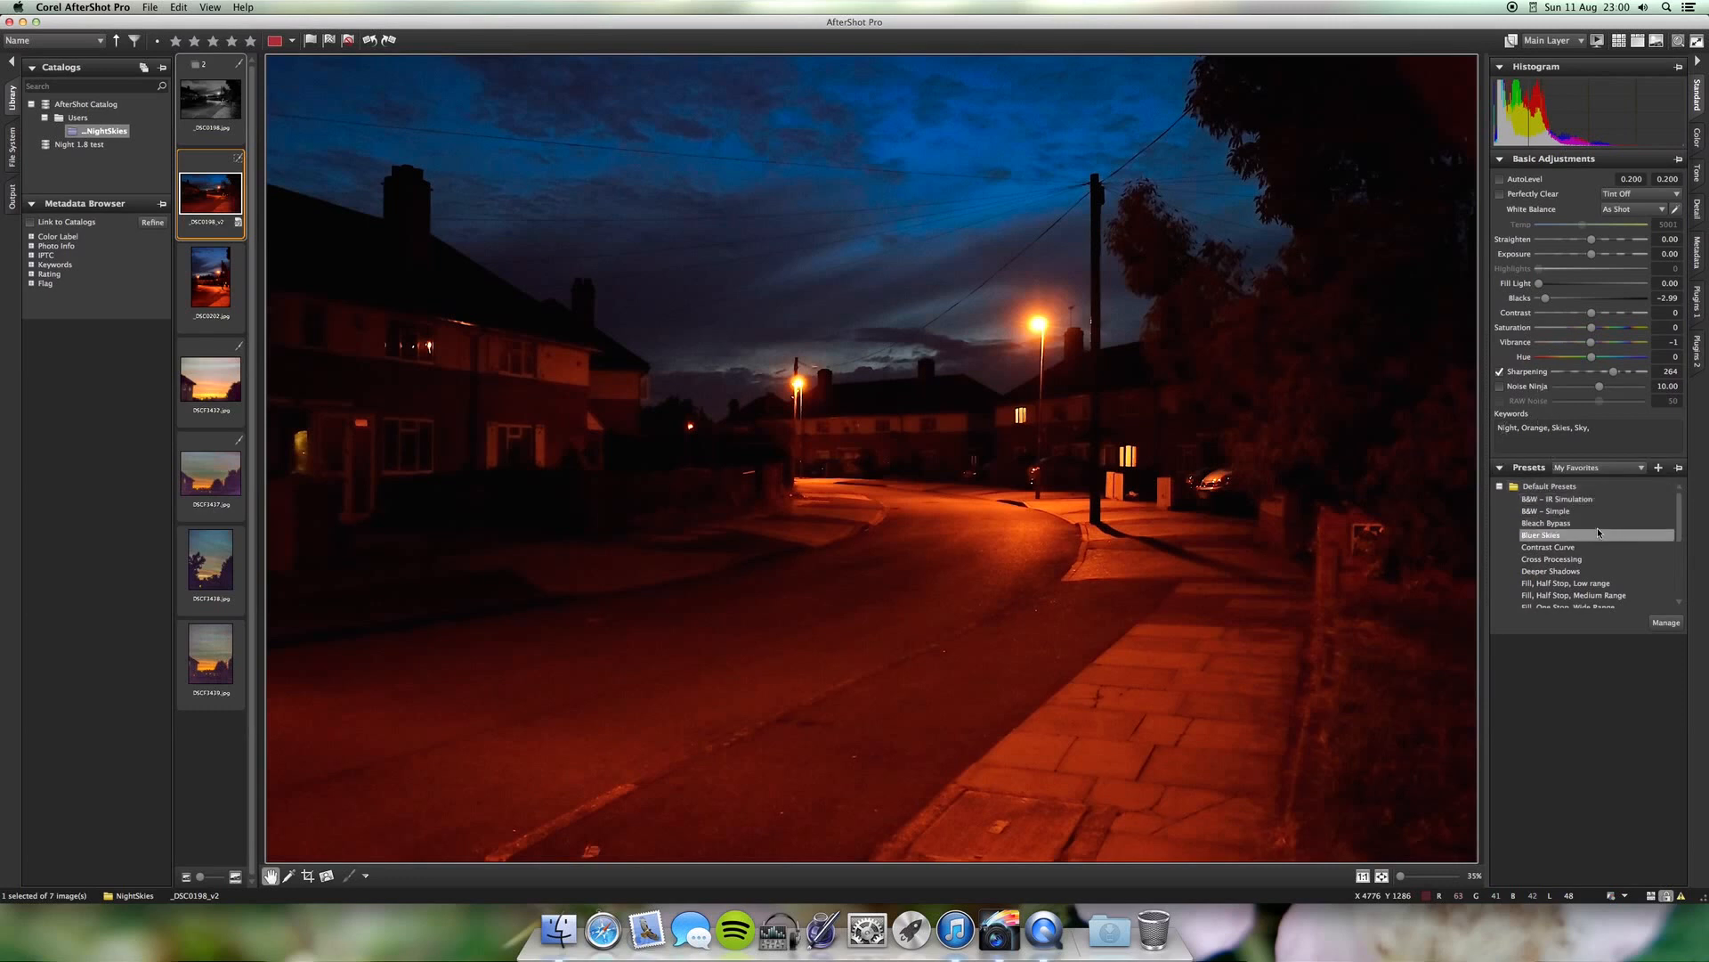
Try the B&W - IR Simulation and Bleach Bypass presets on the street photo, undoing each one
click(1589, 499)
click(1613, 559)
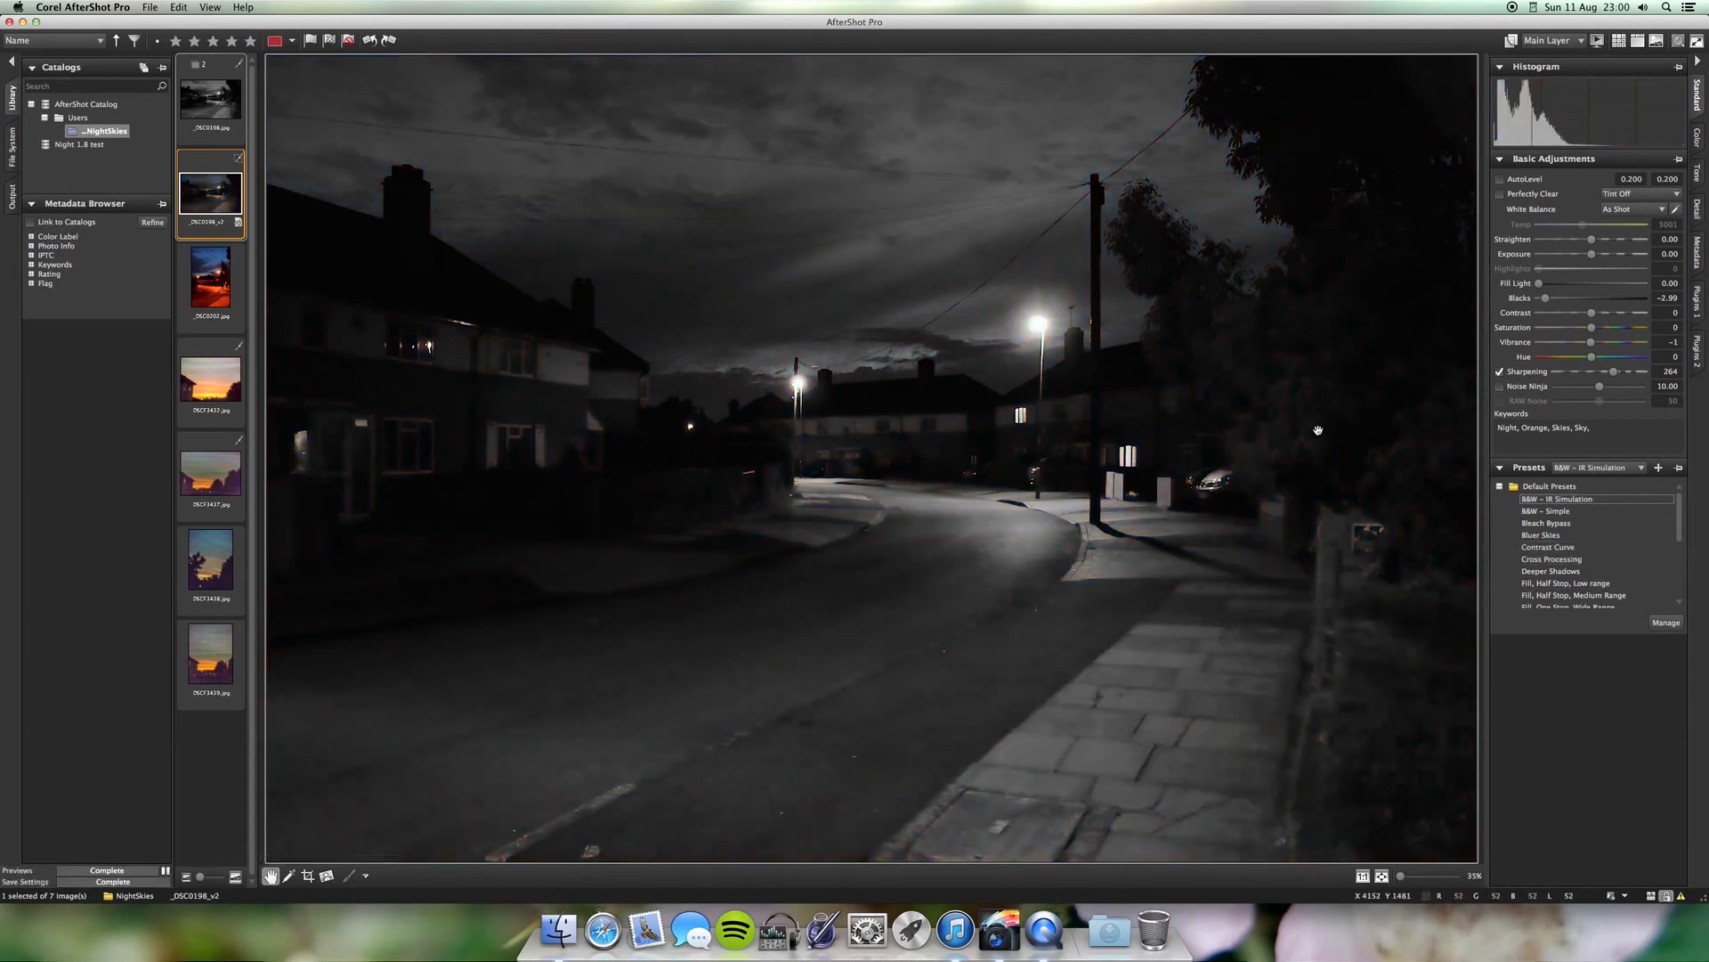
key(super+z)
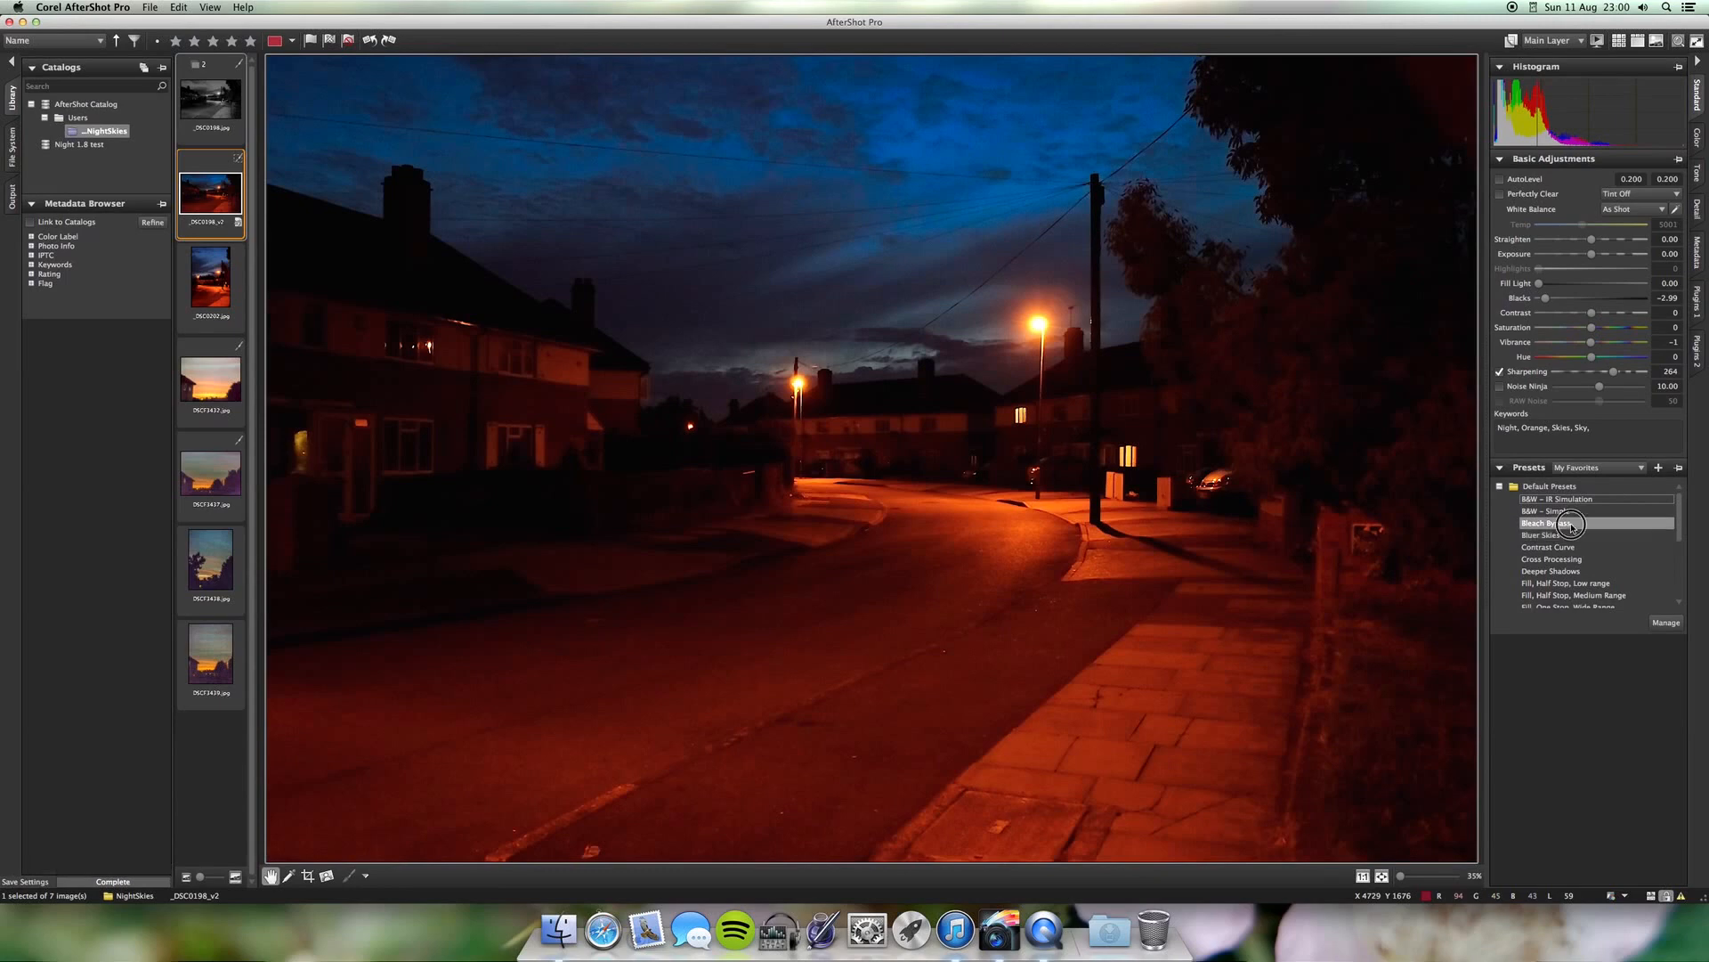
click(1569, 522)
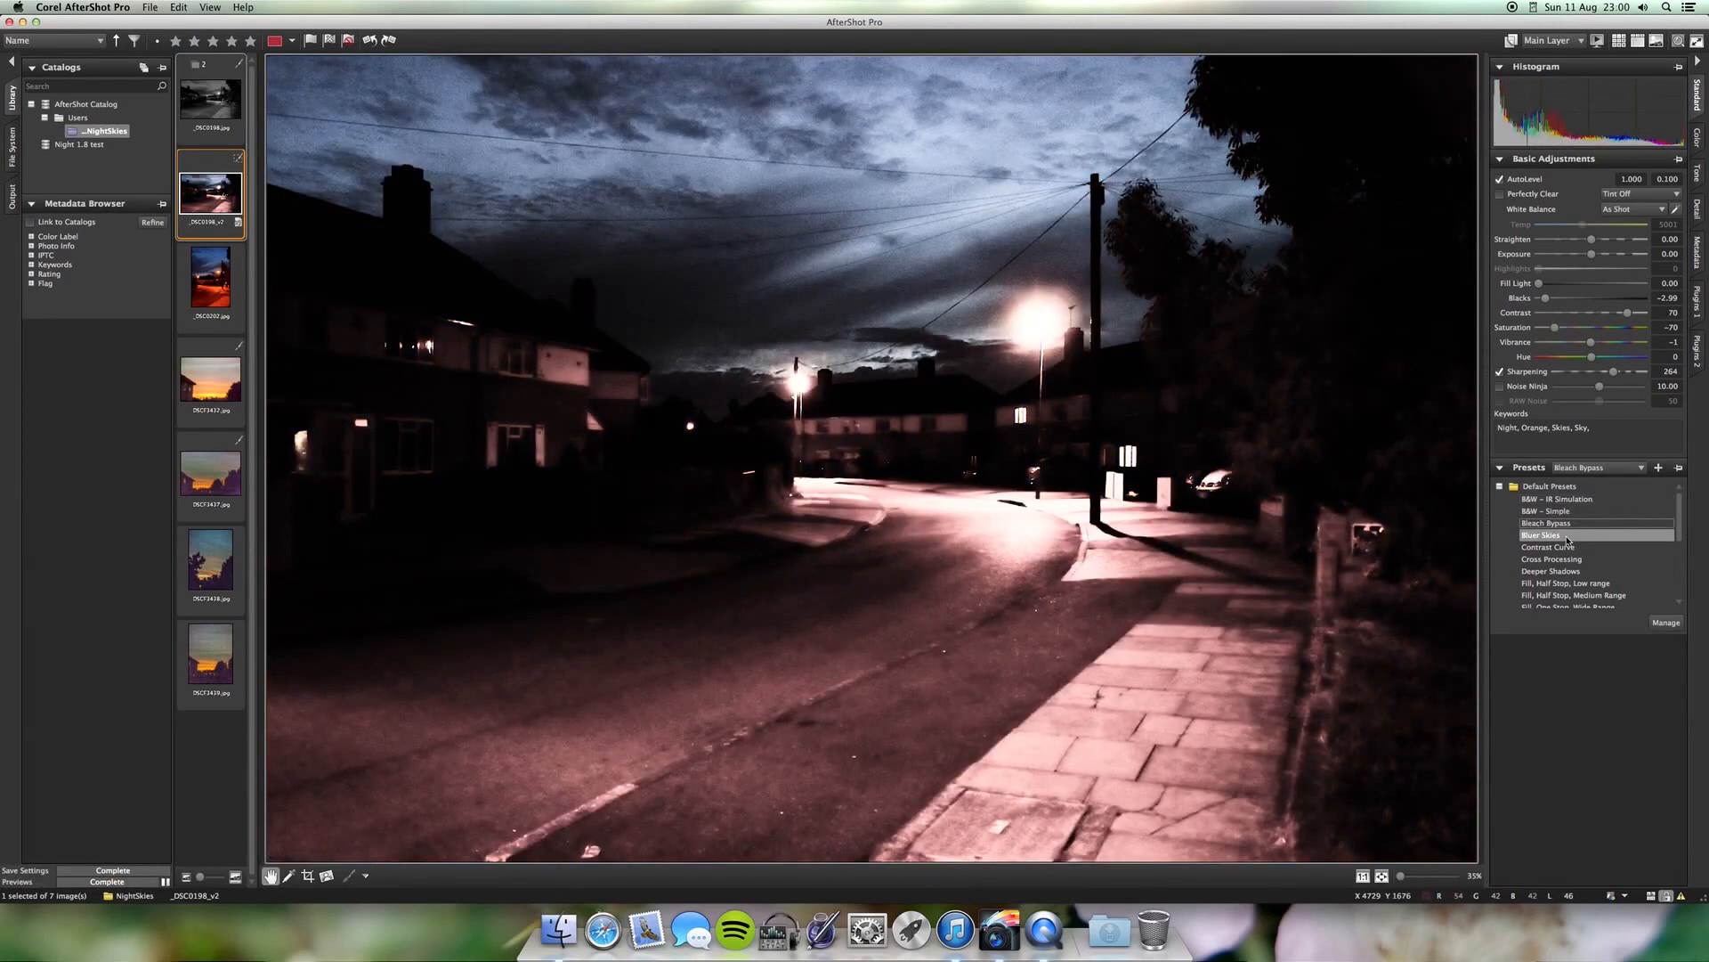
key(super+z)
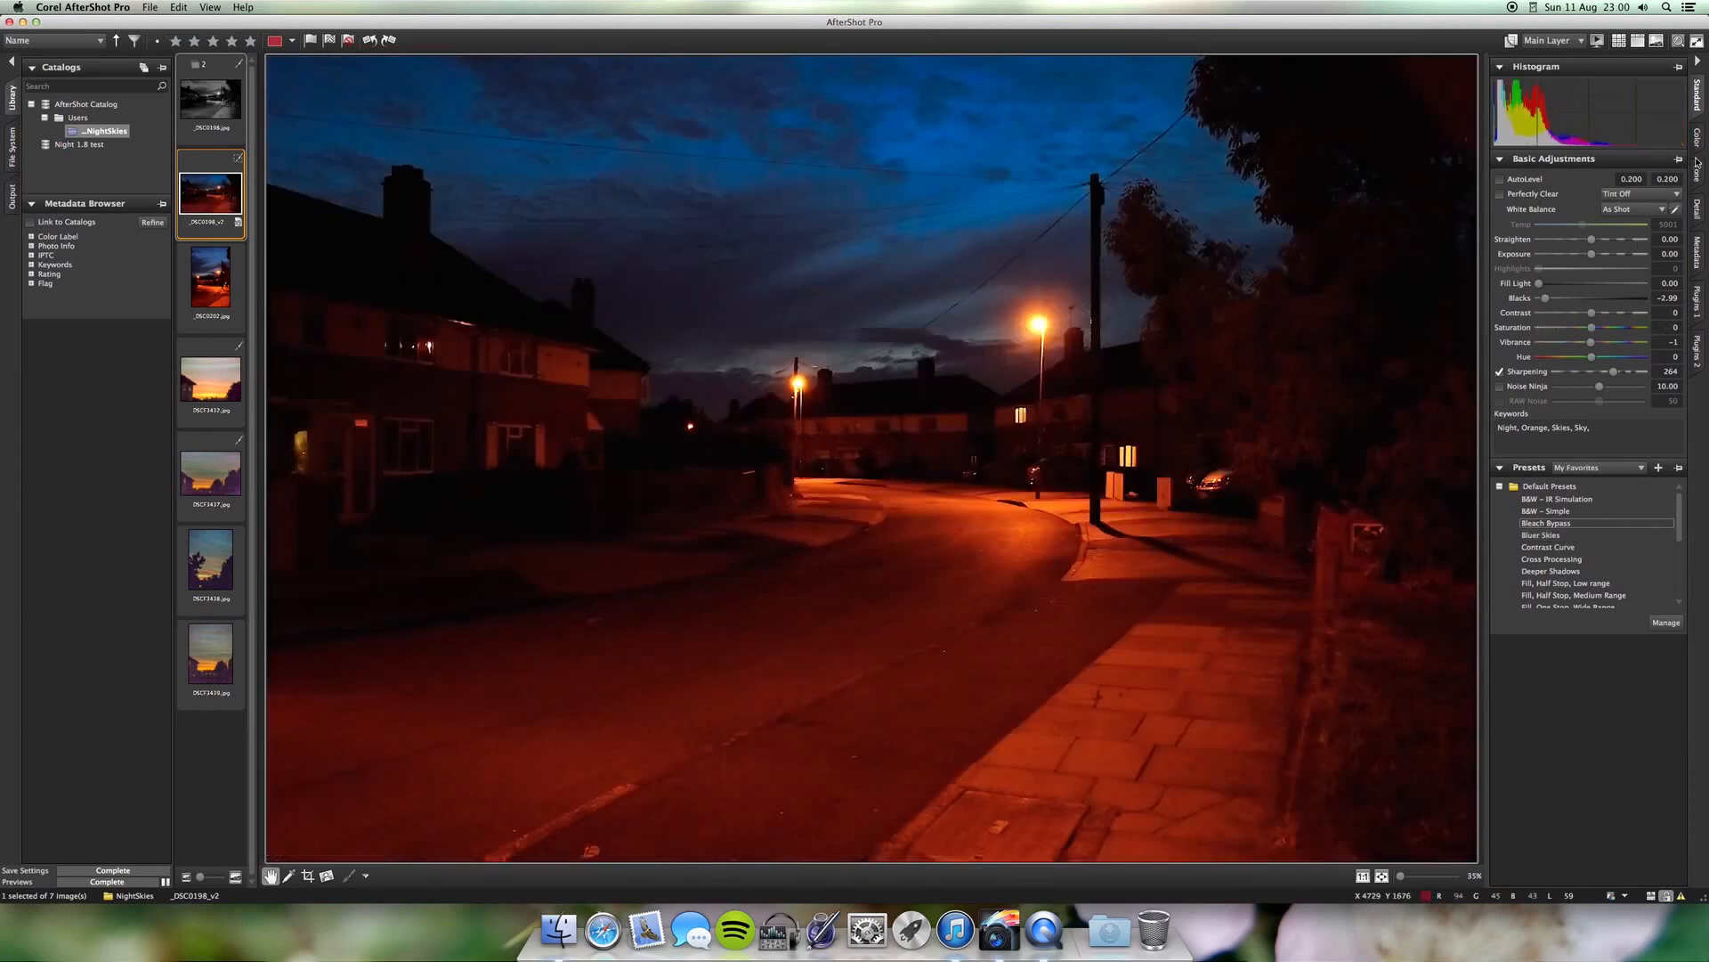
Try AutoLevel with Auto Contrast on the photo, undo the contrast change and turn AutoLevel off
click(1500, 179)
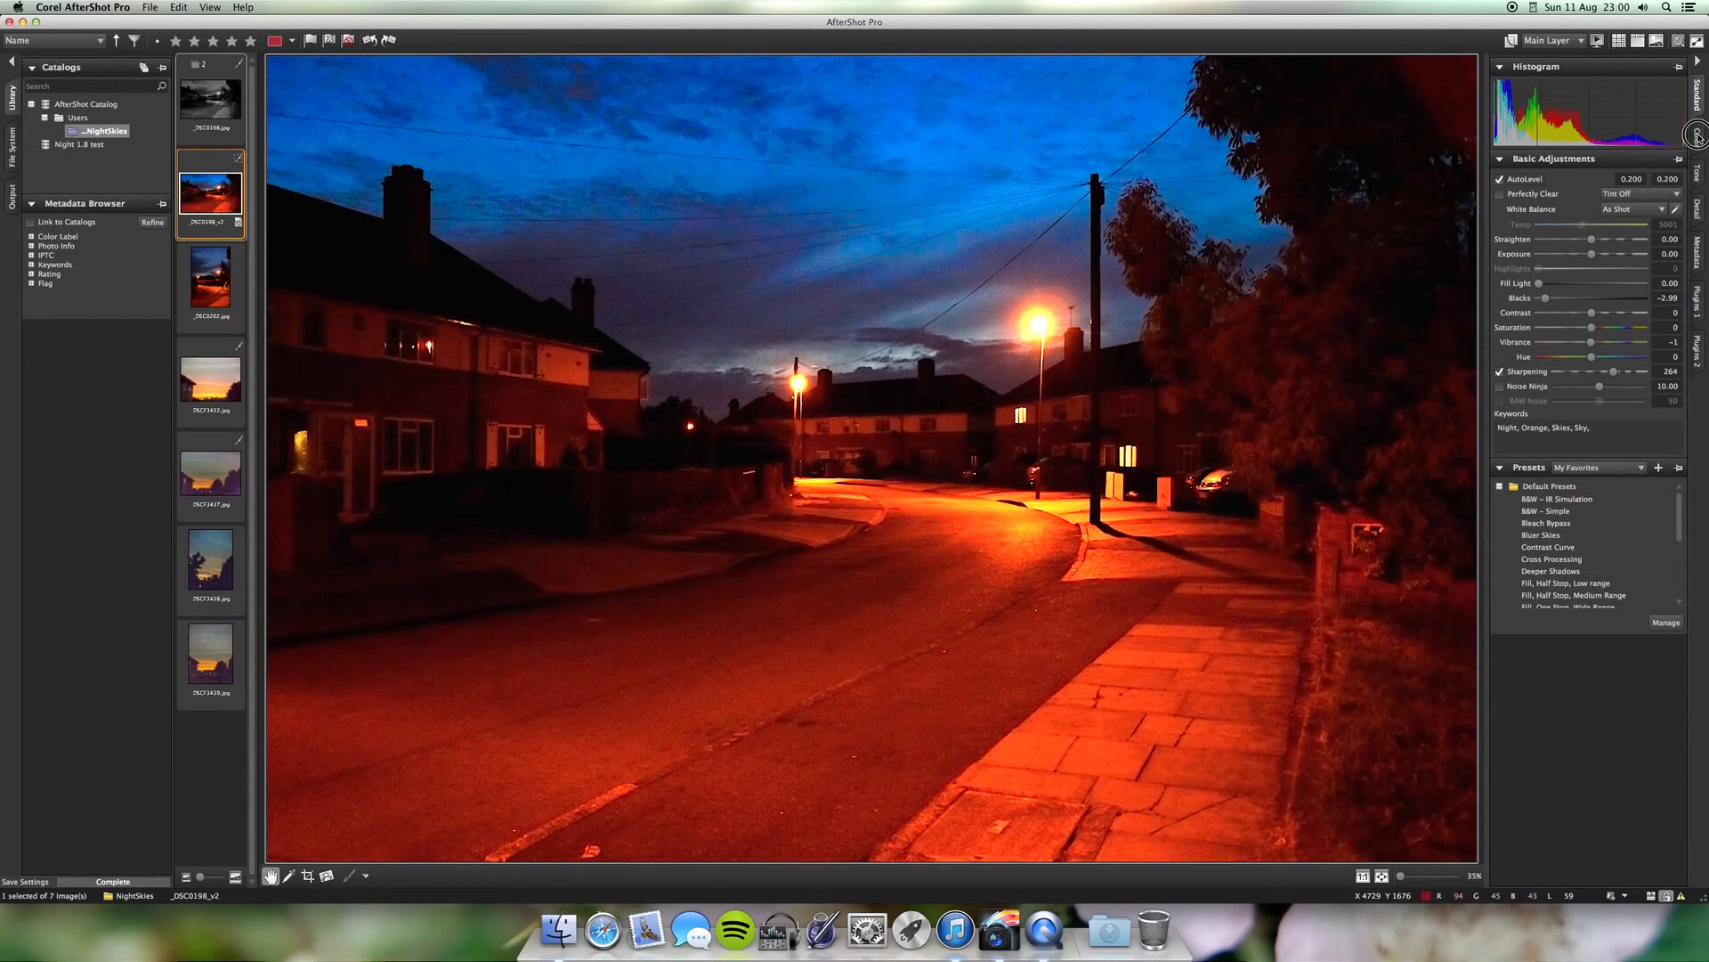
click(1697, 138)
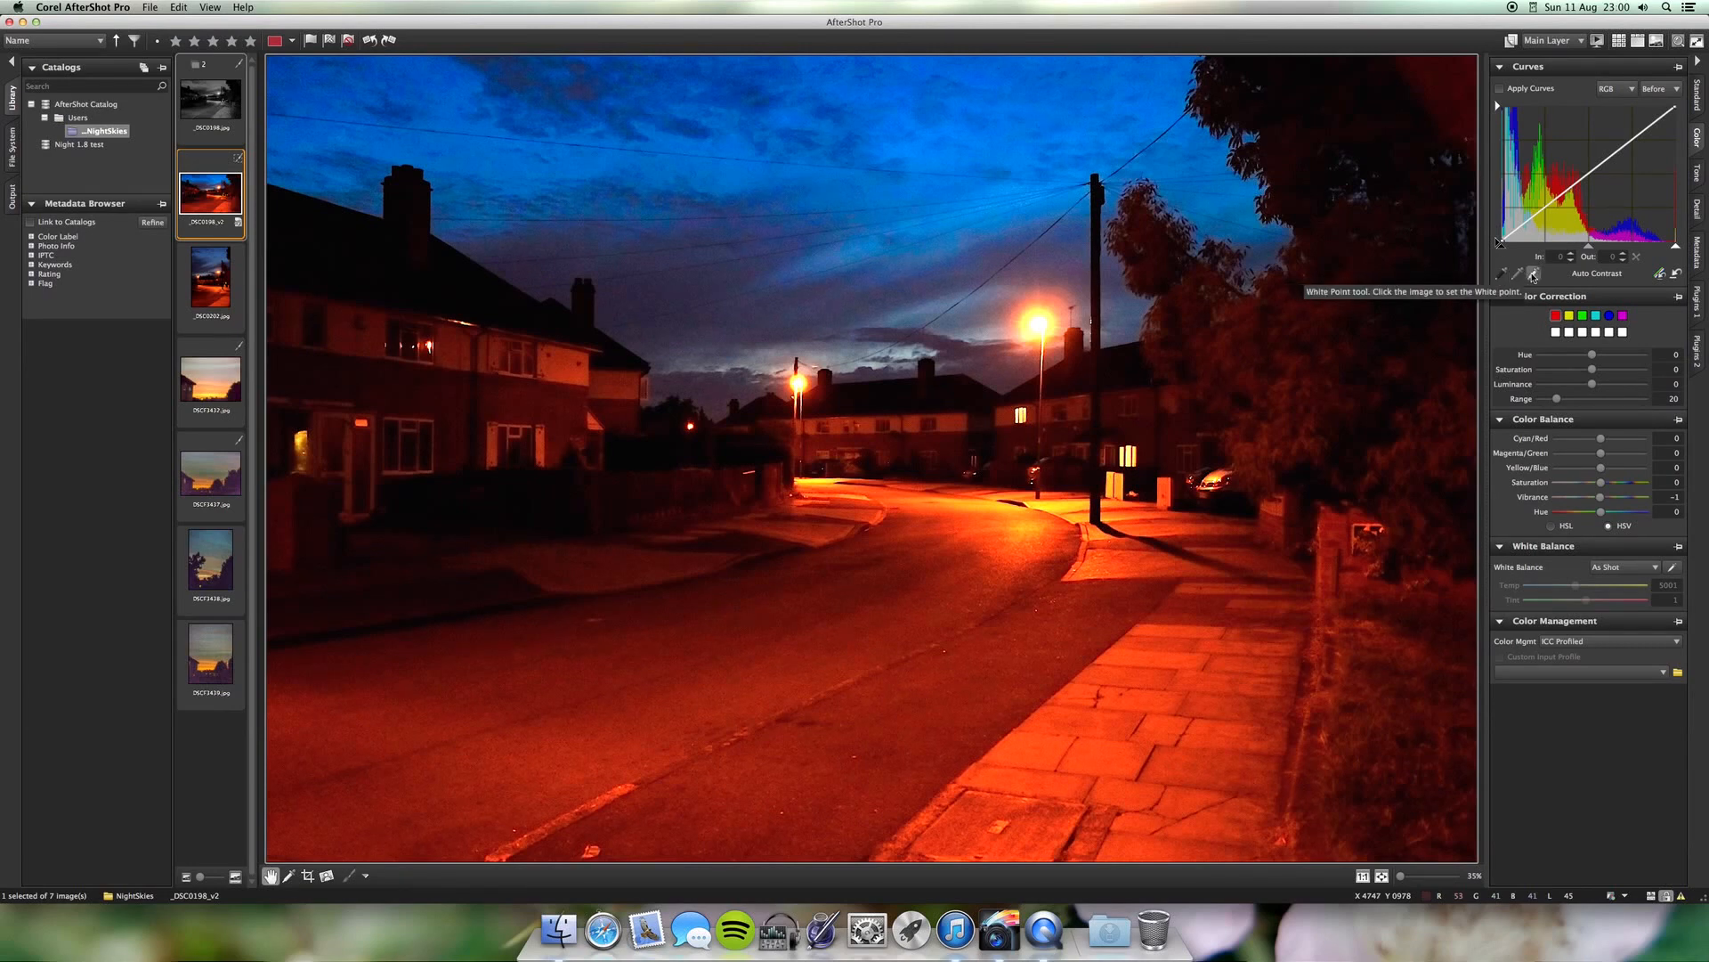
click(1593, 275)
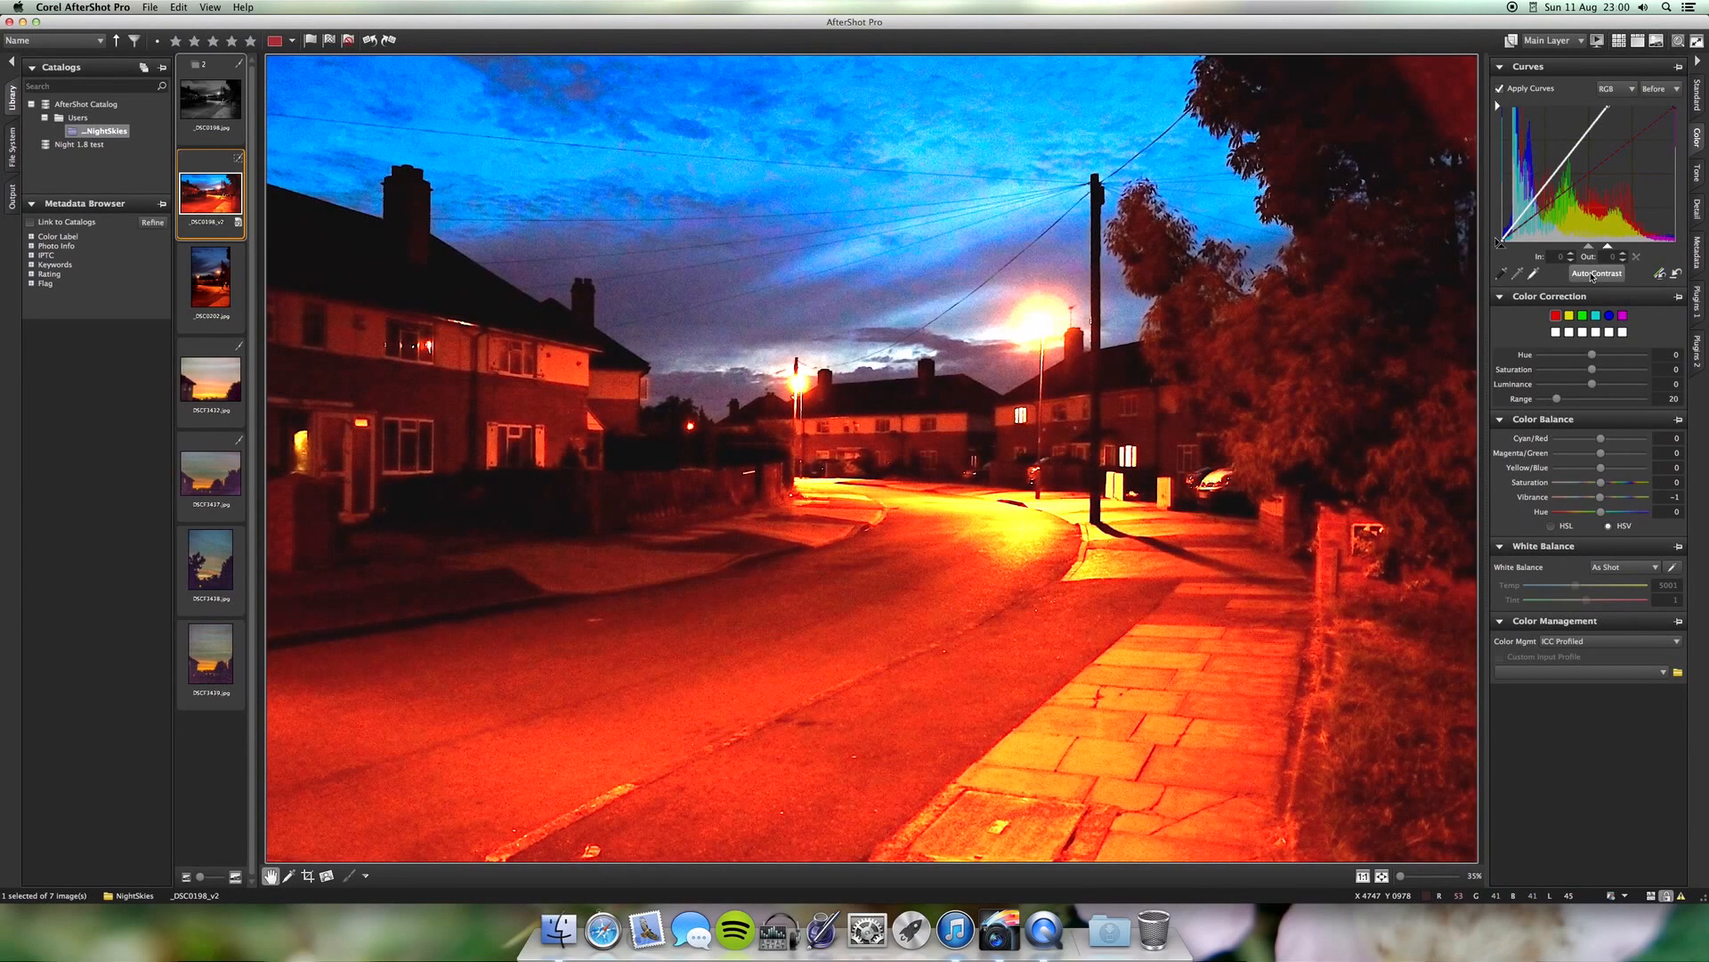
key(super+z)
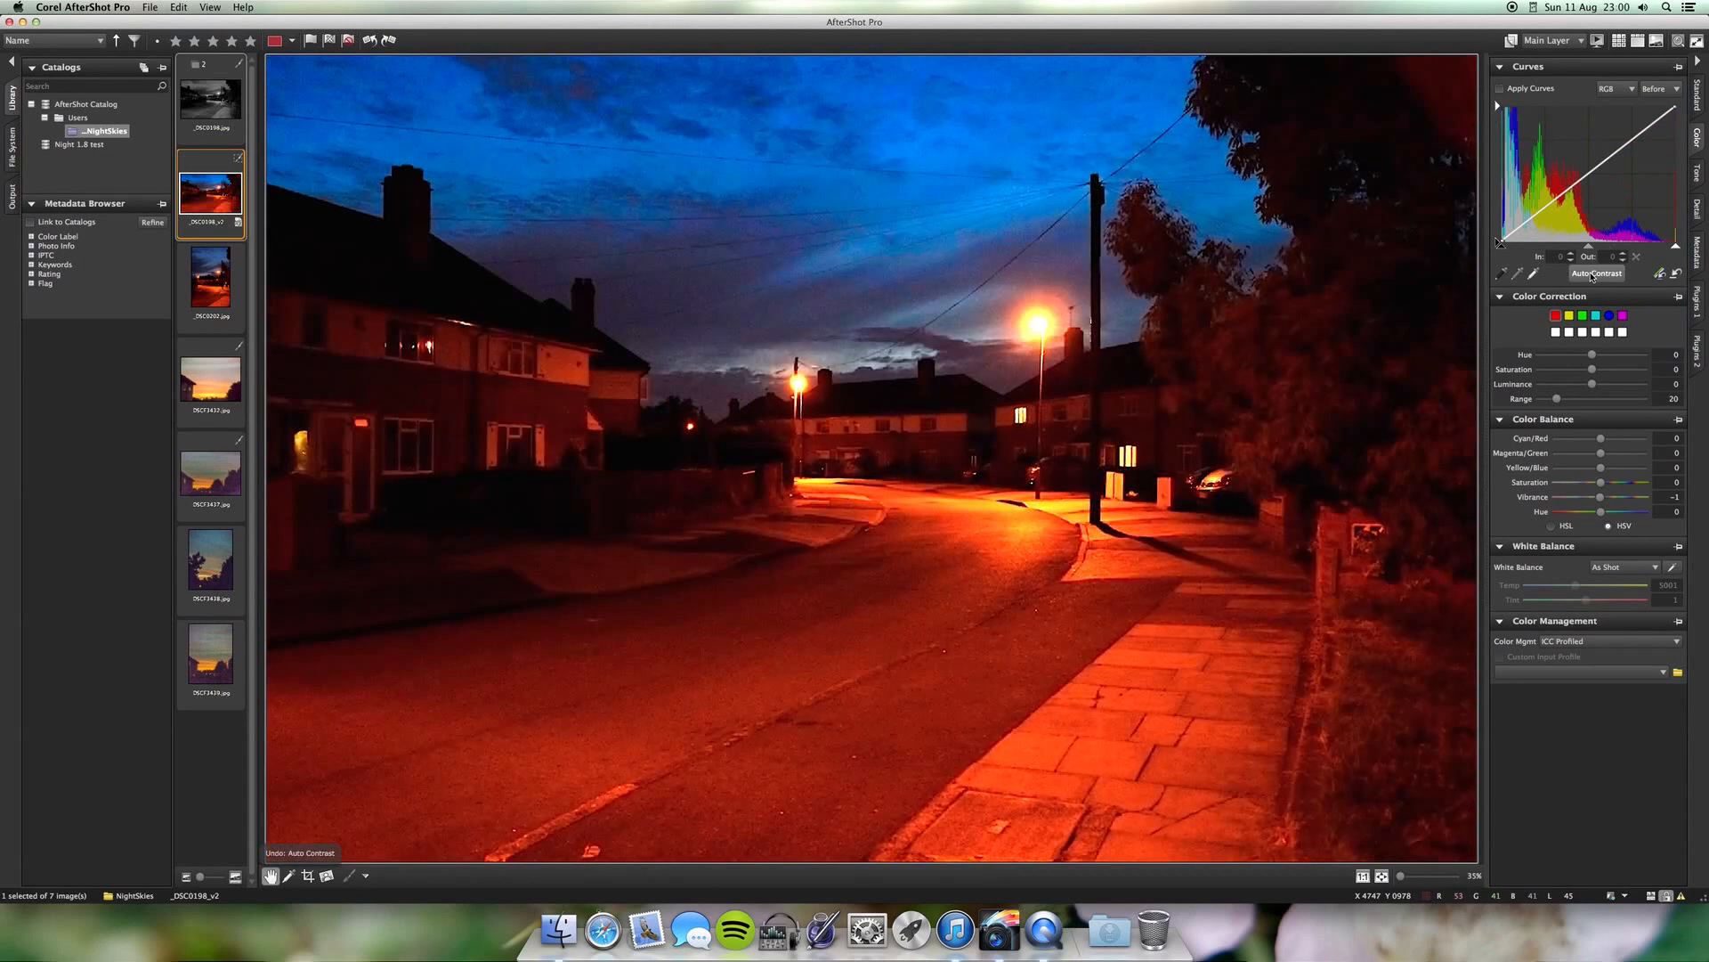
click(1697, 96)
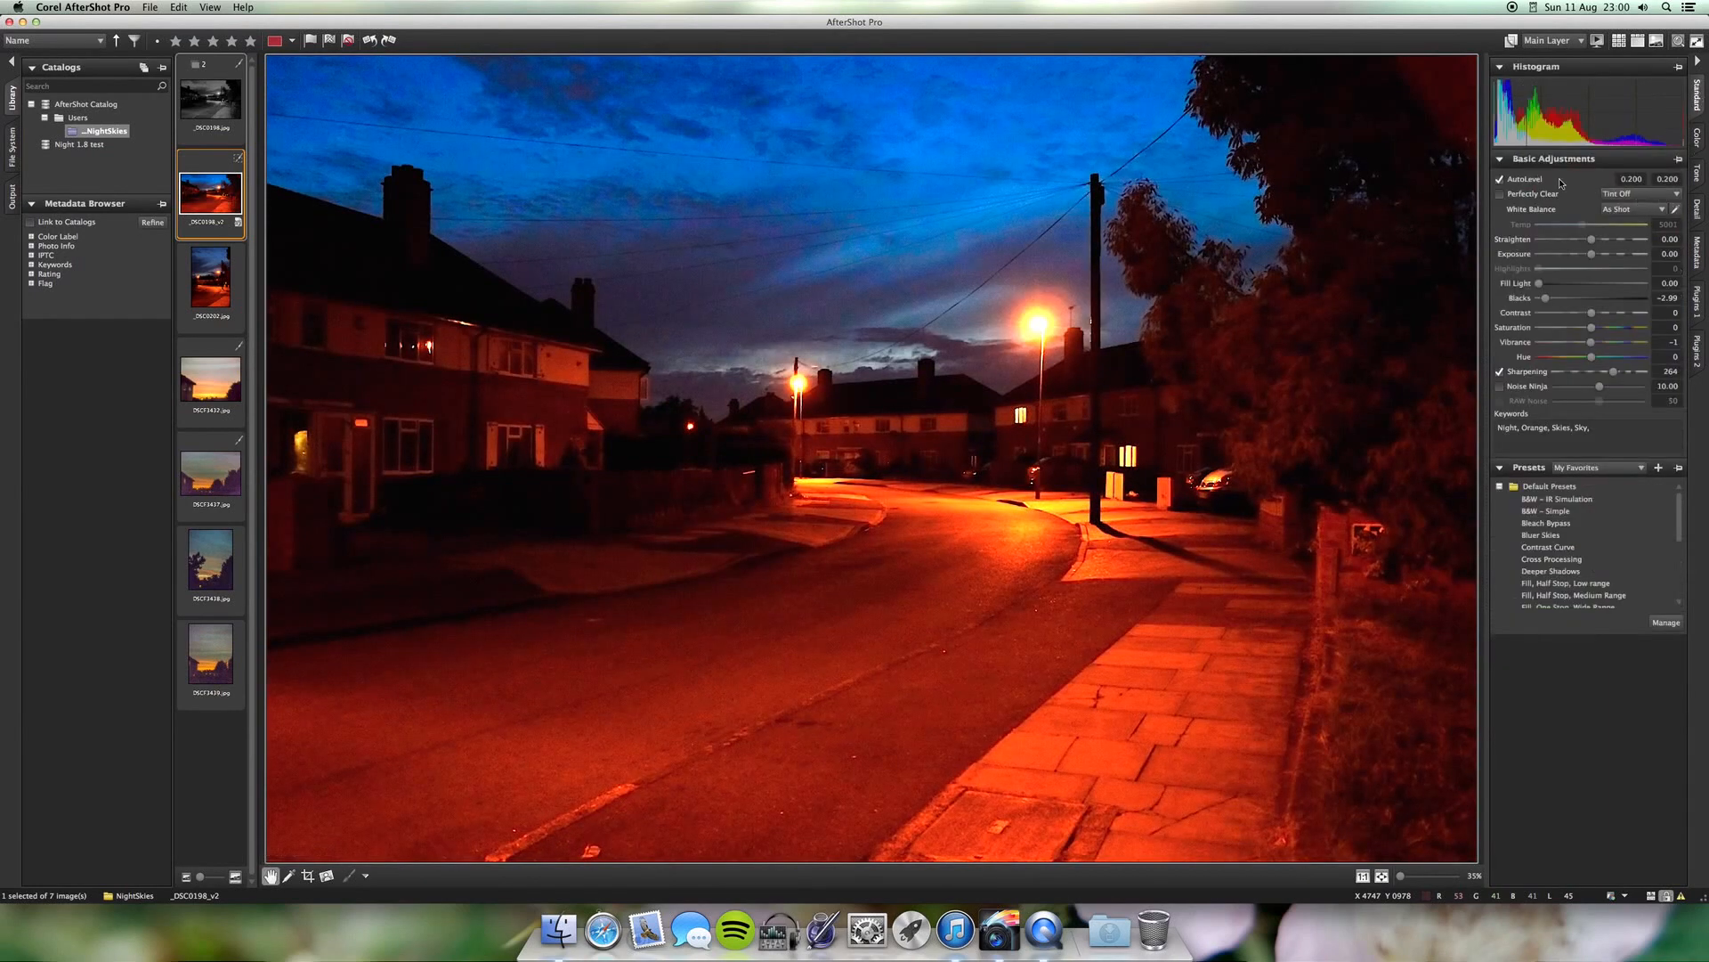
click(1515, 181)
Apply Auto Contrast to the curves and correct the blue tones with Hue -124, Saturation 31 and Luminance 89
click(1697, 135)
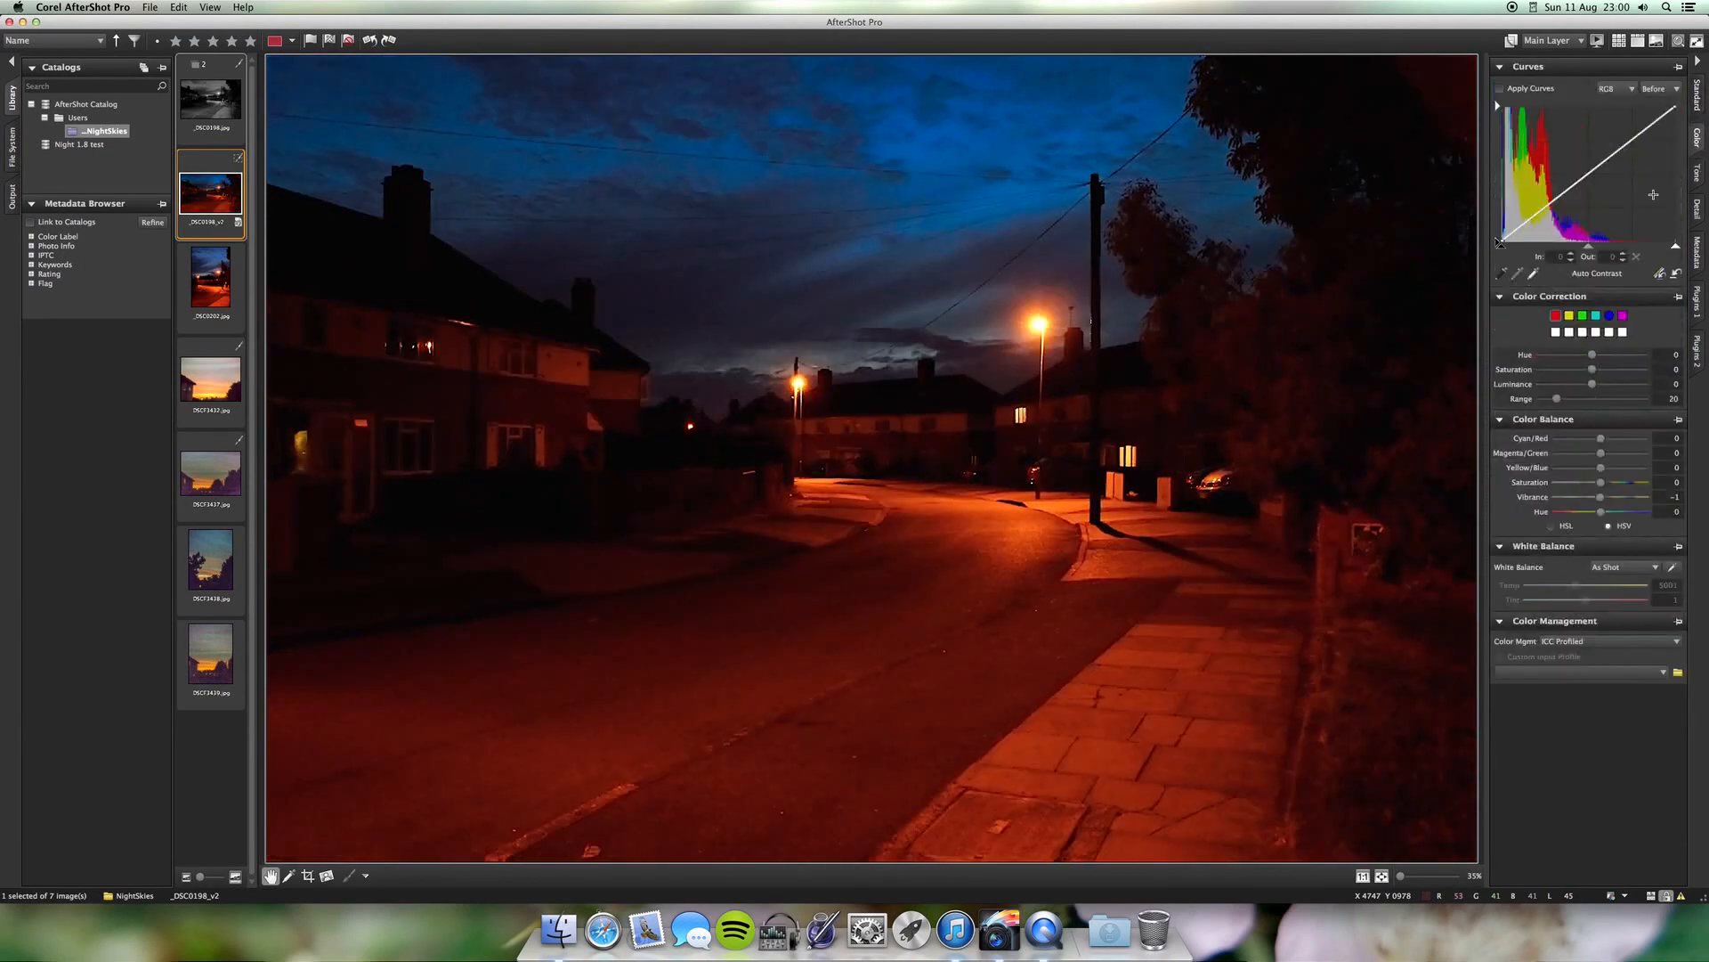
click(1602, 276)
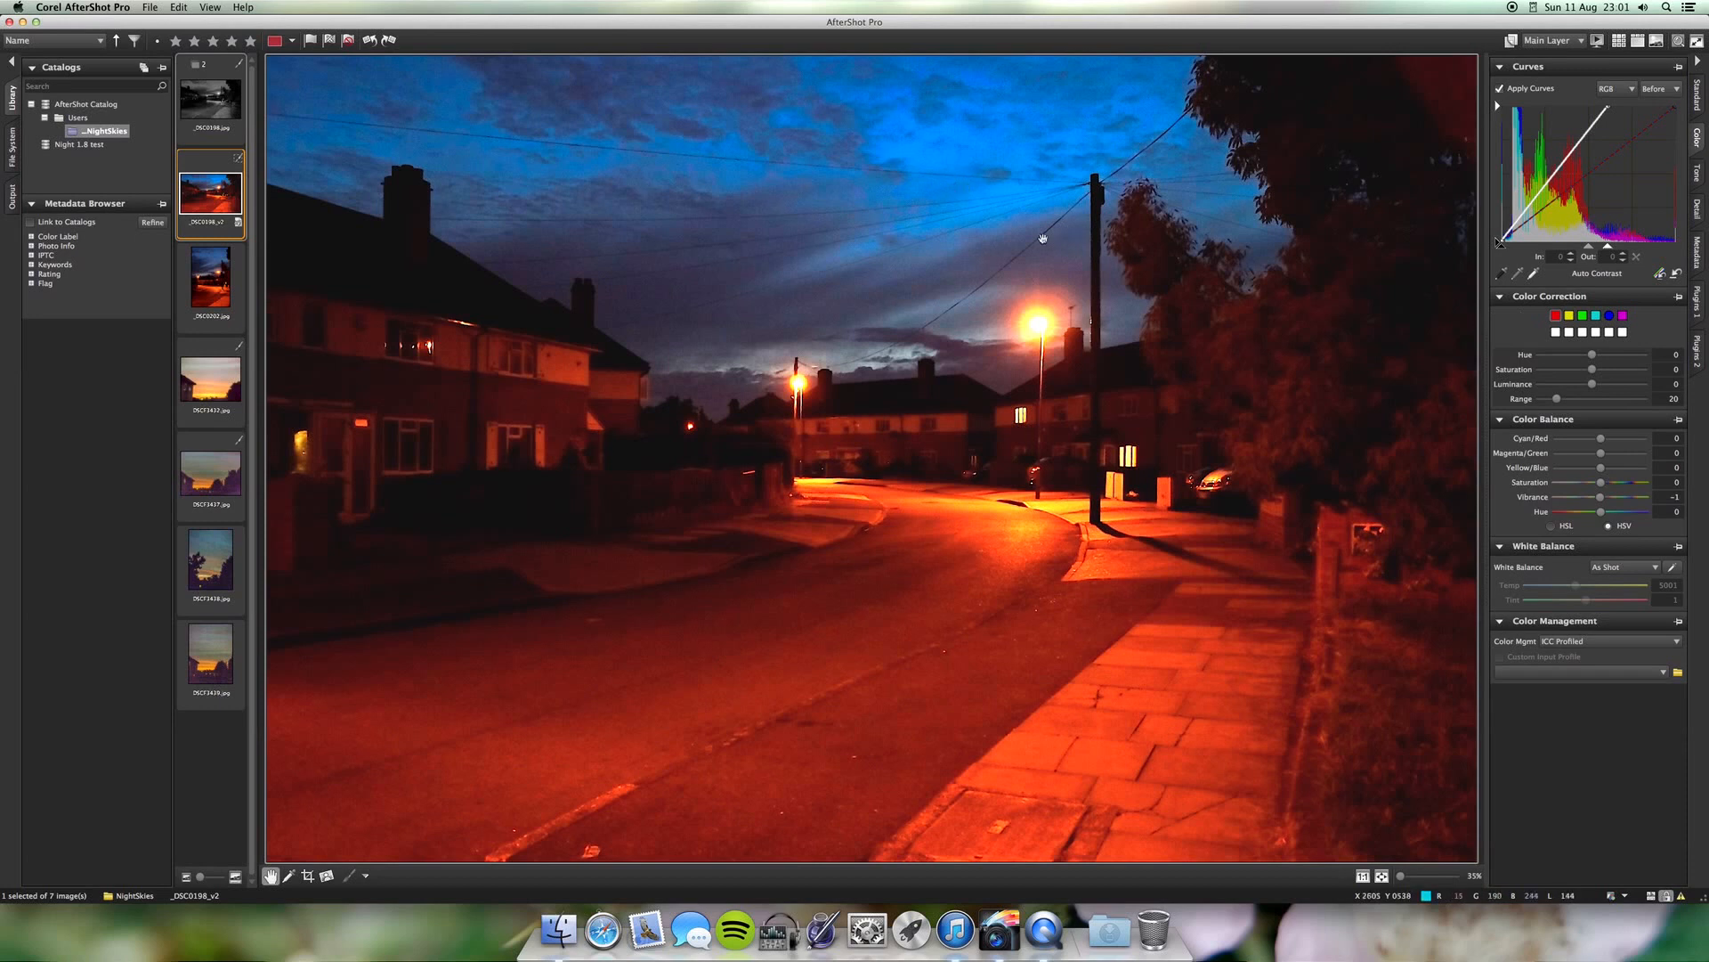
click(1609, 316)
drag(1593, 356, 1556, 355)
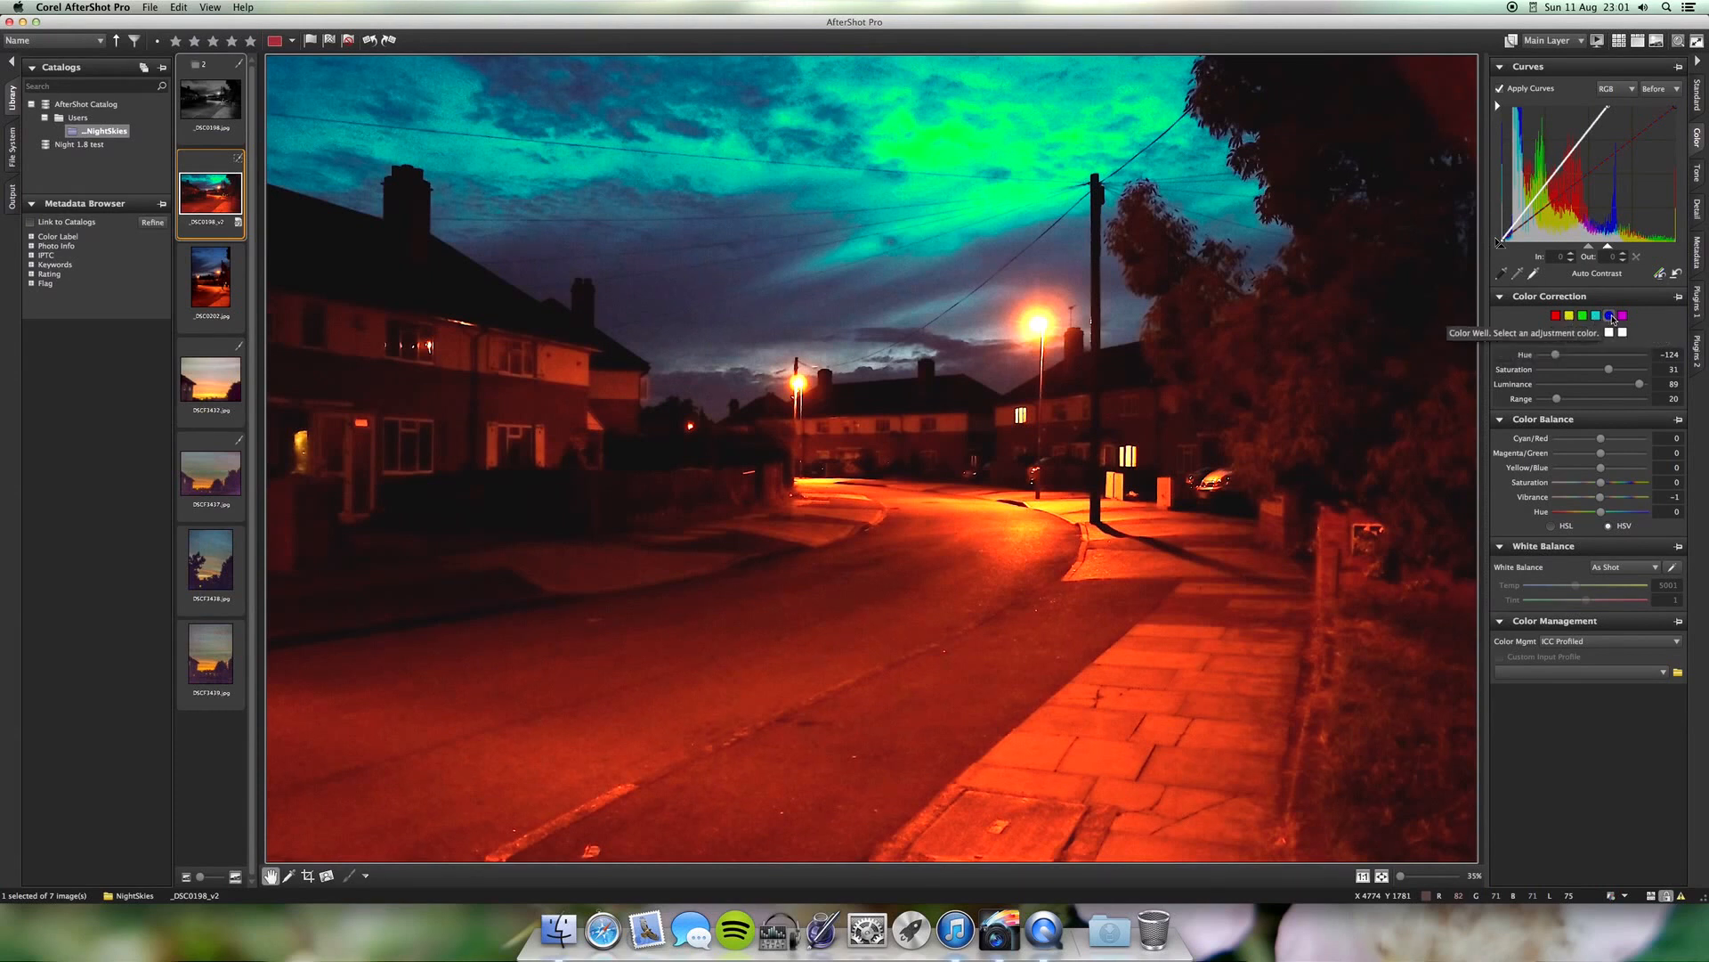
Correct the red tones with Hue 54 and Luminance -60
click(1556, 316)
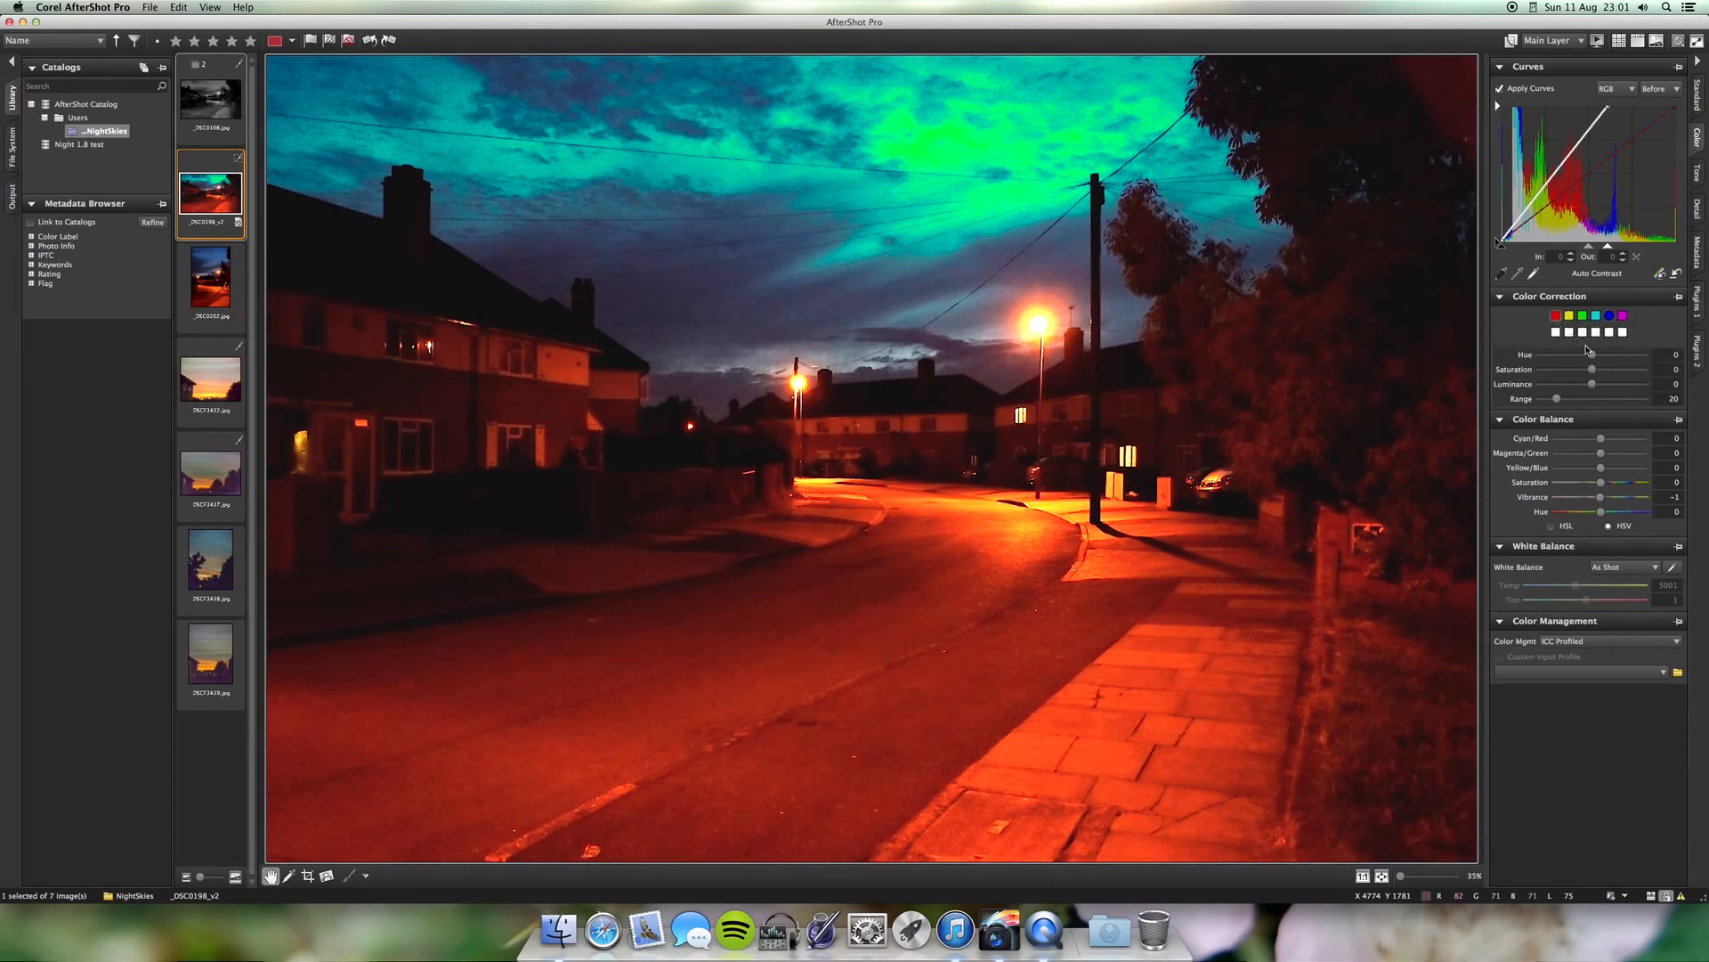
mouse_move(1593, 356)
mouse_down()
mouse_move(1546, 356)
mouse_move(1610, 359)
mouse_up()
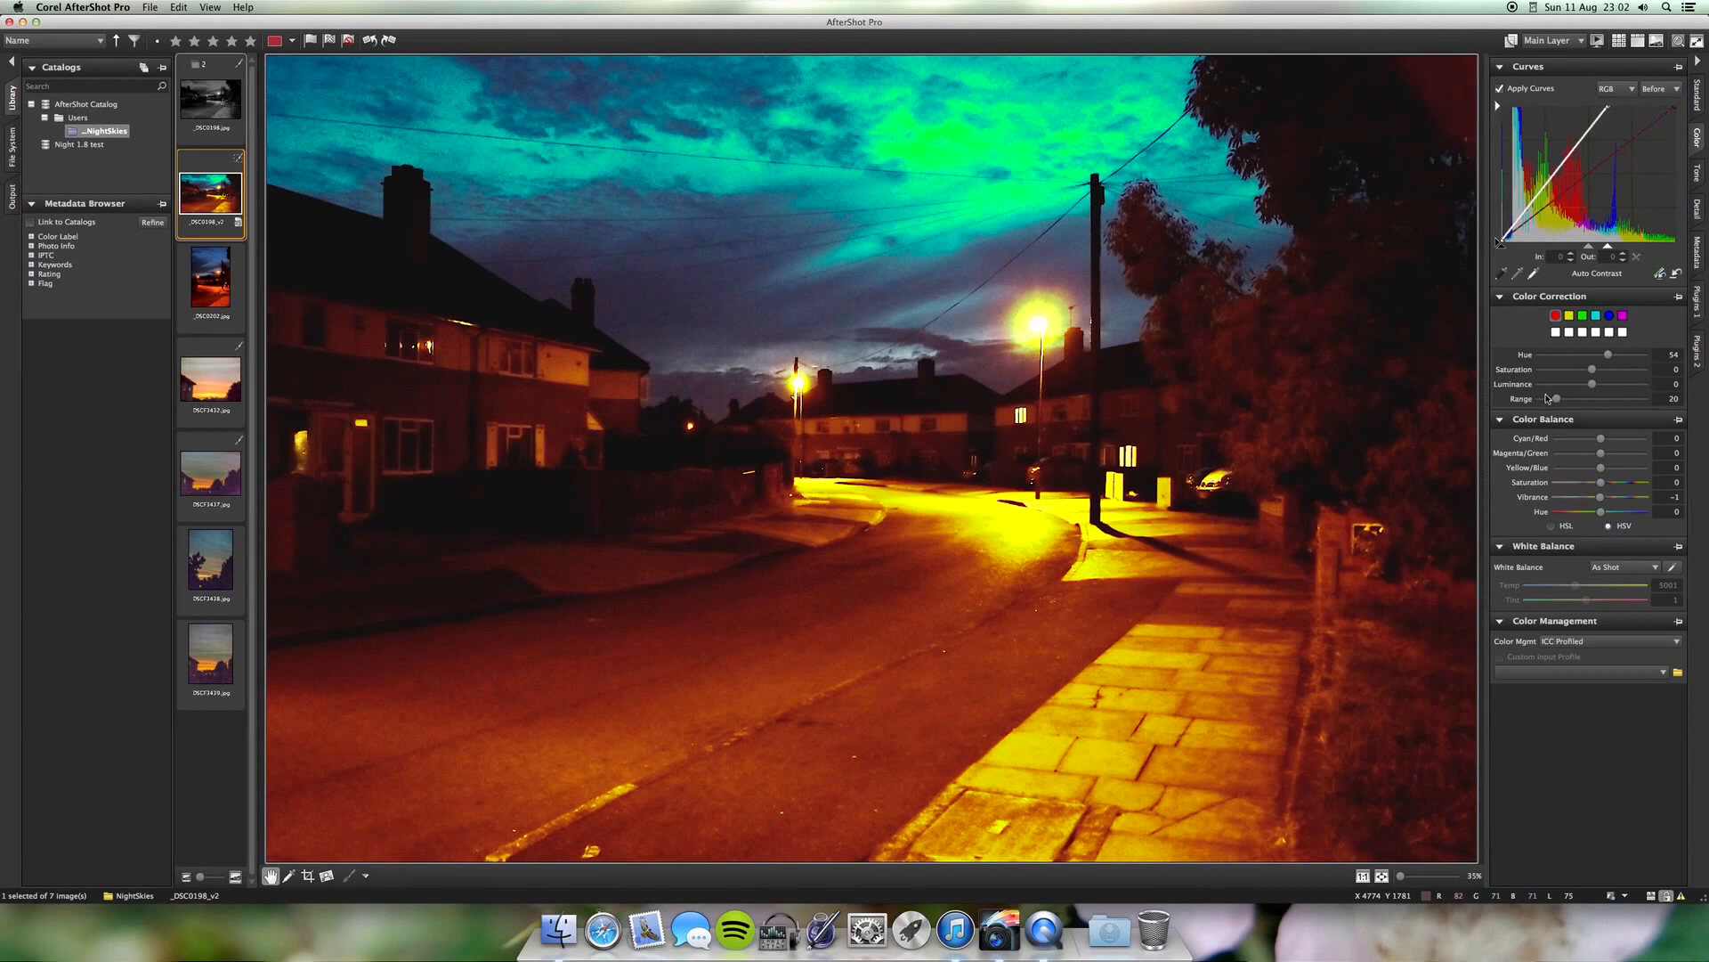
mouse_move(1592, 385)
mouse_down()
mouse_move(1552, 386)
mouse_move(1619, 388)
mouse_move(1560, 386)
mouse_up()
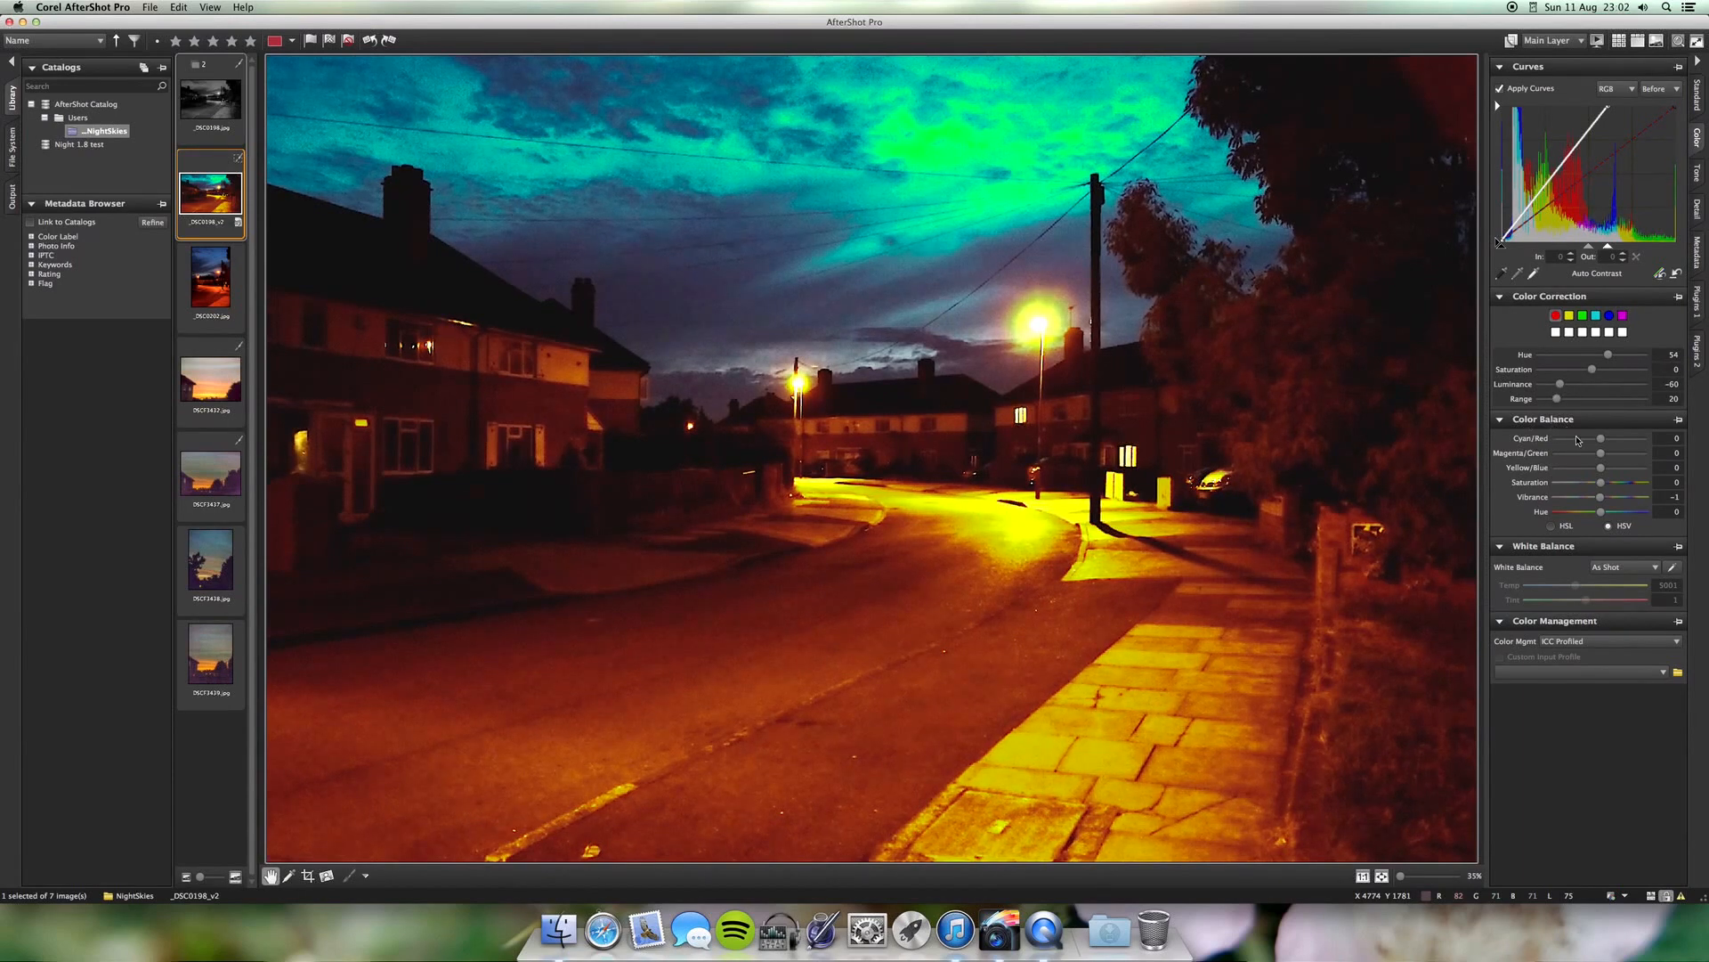
Set Cyan/Red to 22 and Magenta/Green to -22, trying Yellow/Blue -70 and Saturation 58 before undoing those two
drag(1600, 439, 1626, 484)
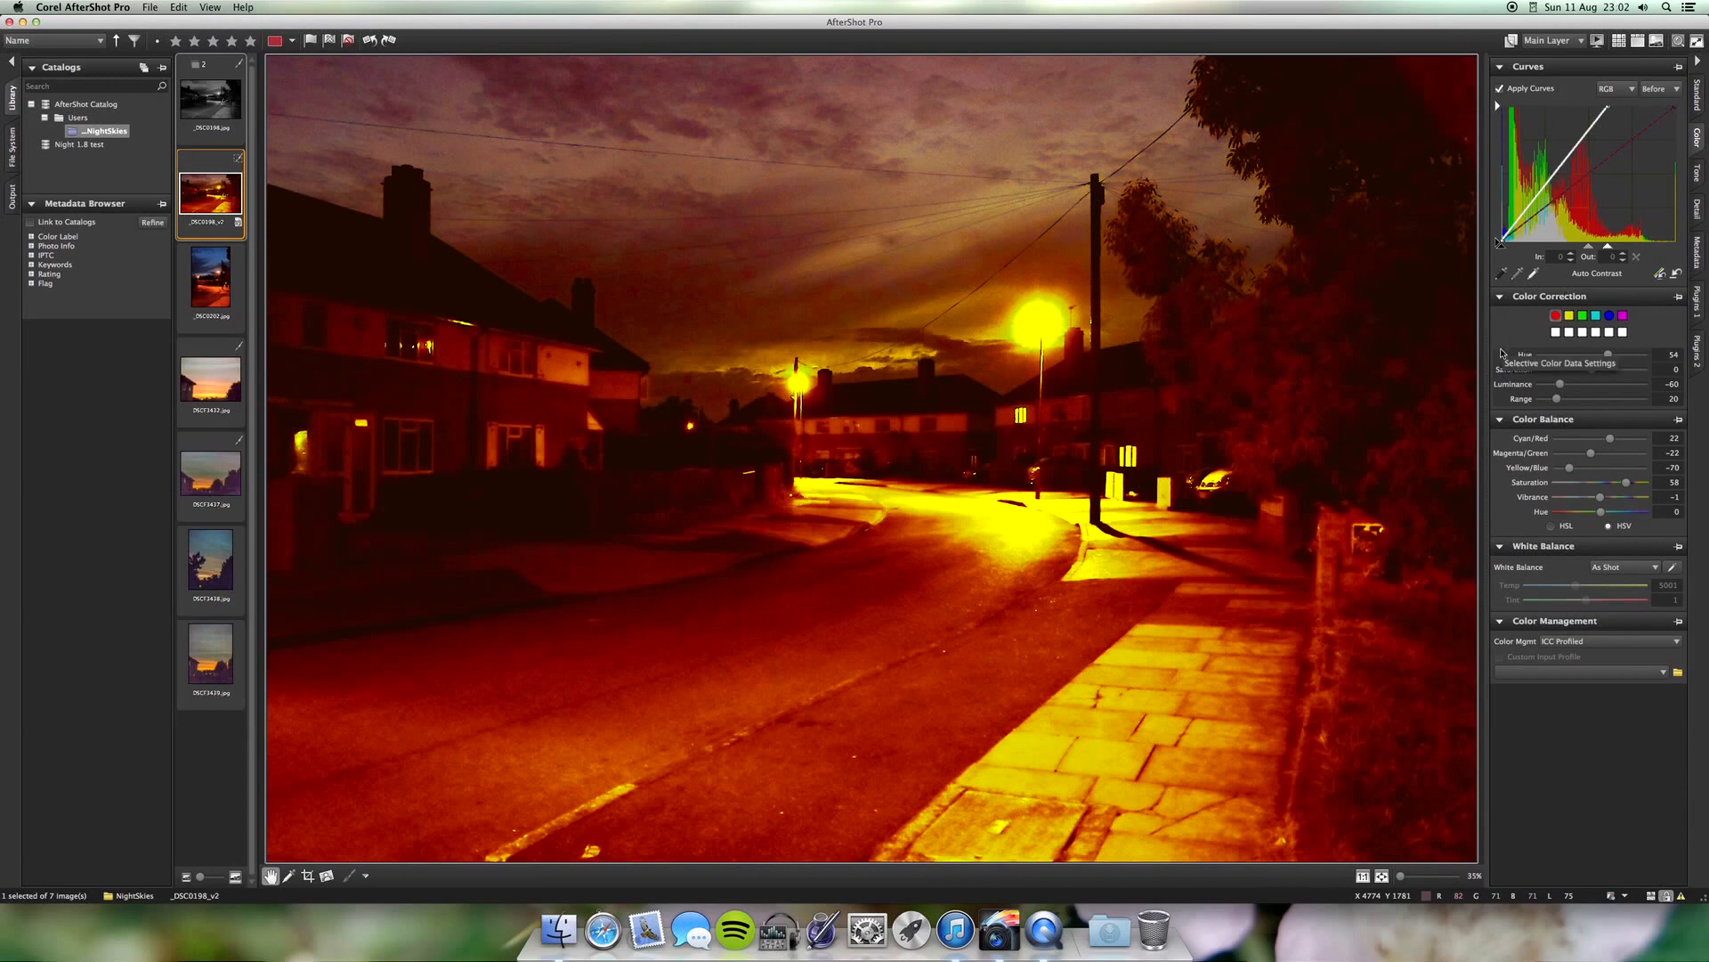
key(super+z)
key(super+z)
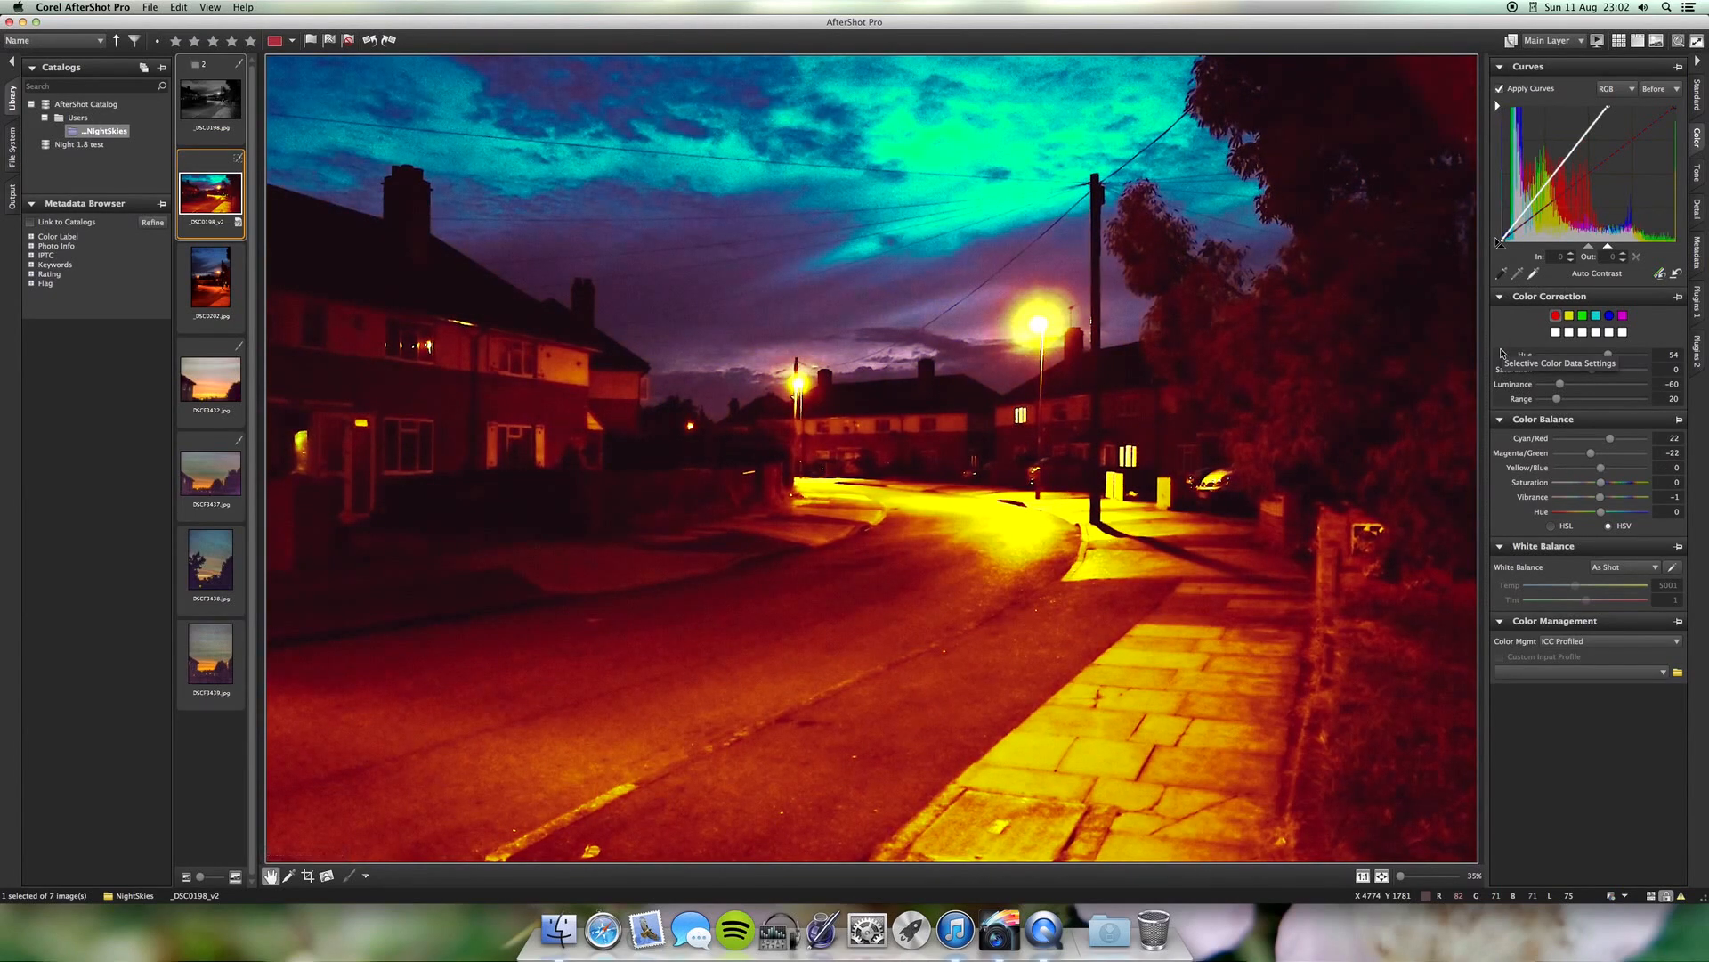
Sample the bright street lamp as the white balance reference for the photo
click(1696, 169)
click(1697, 141)
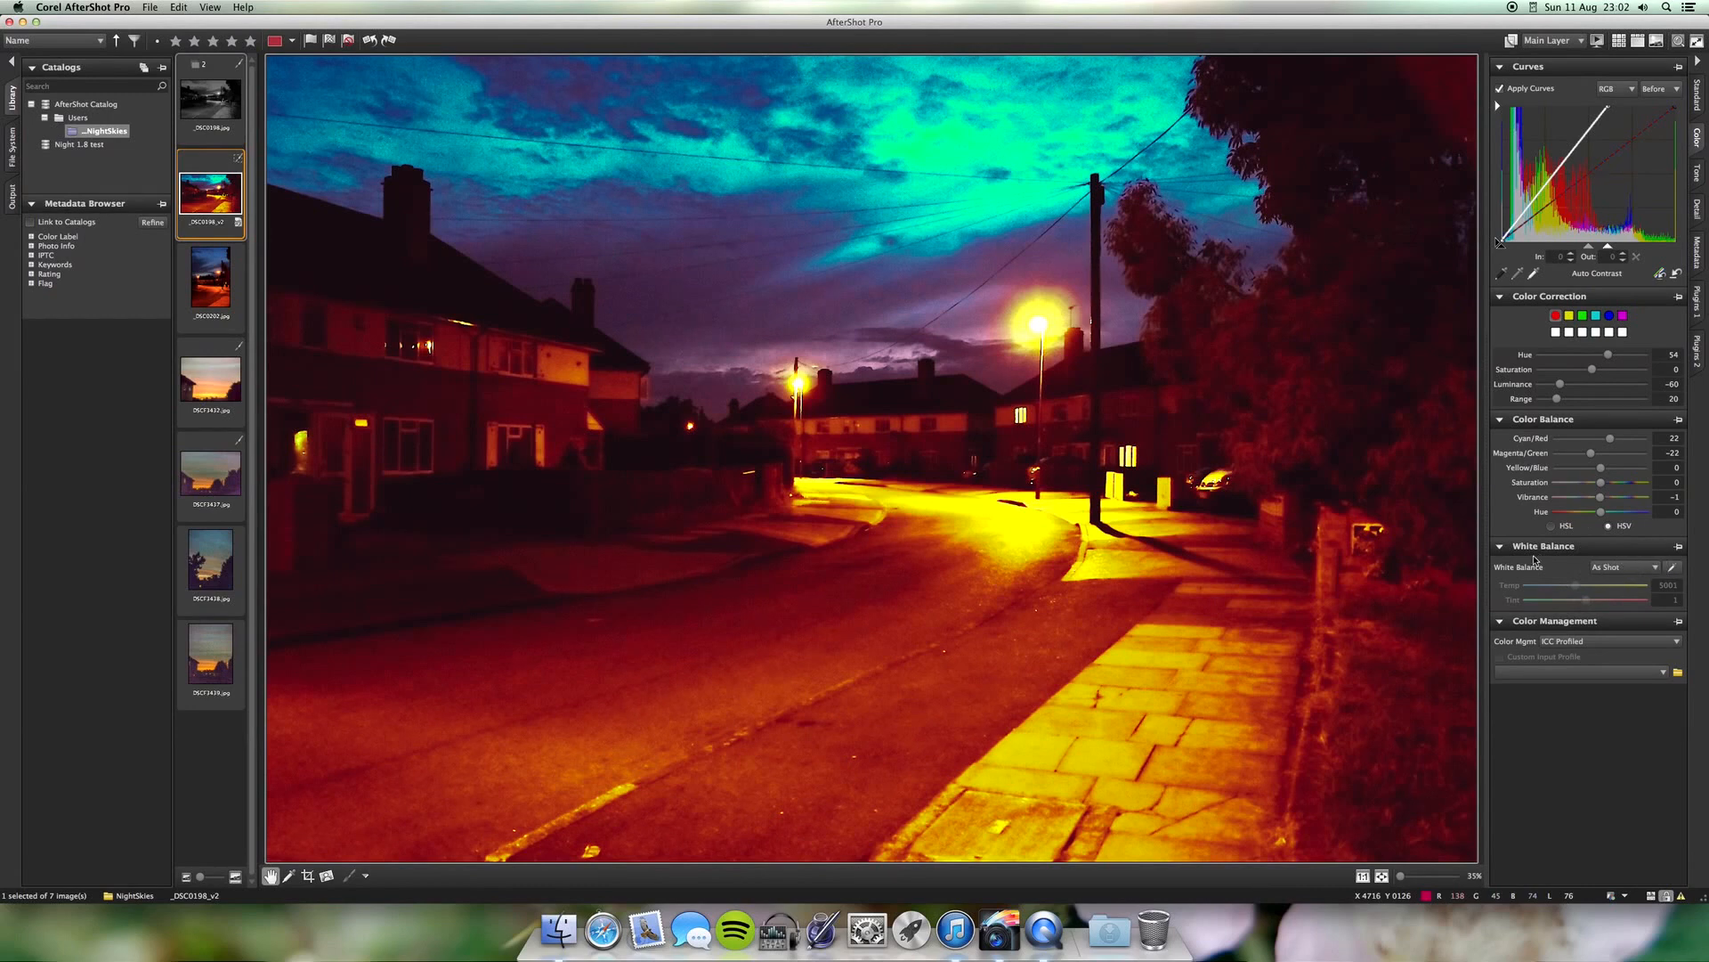
click(1672, 571)
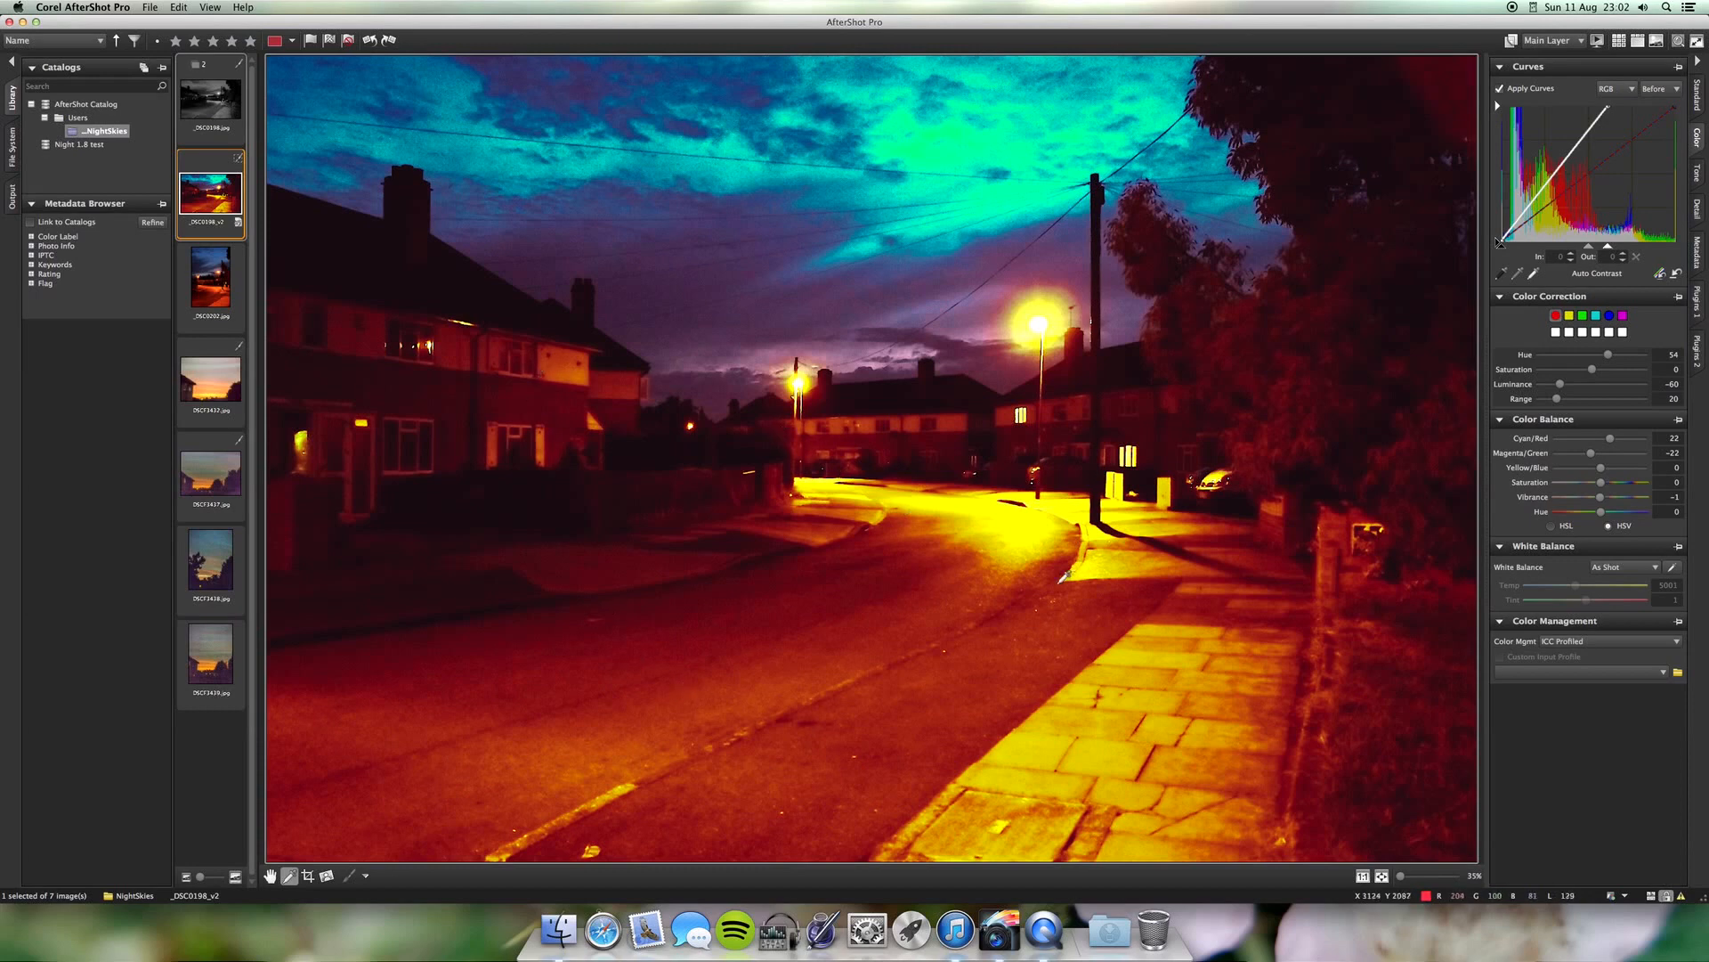
click(1046, 318)
Try AutoLevel in the tone adjustments of the recoloured photo and switch it off
click(1697, 173)
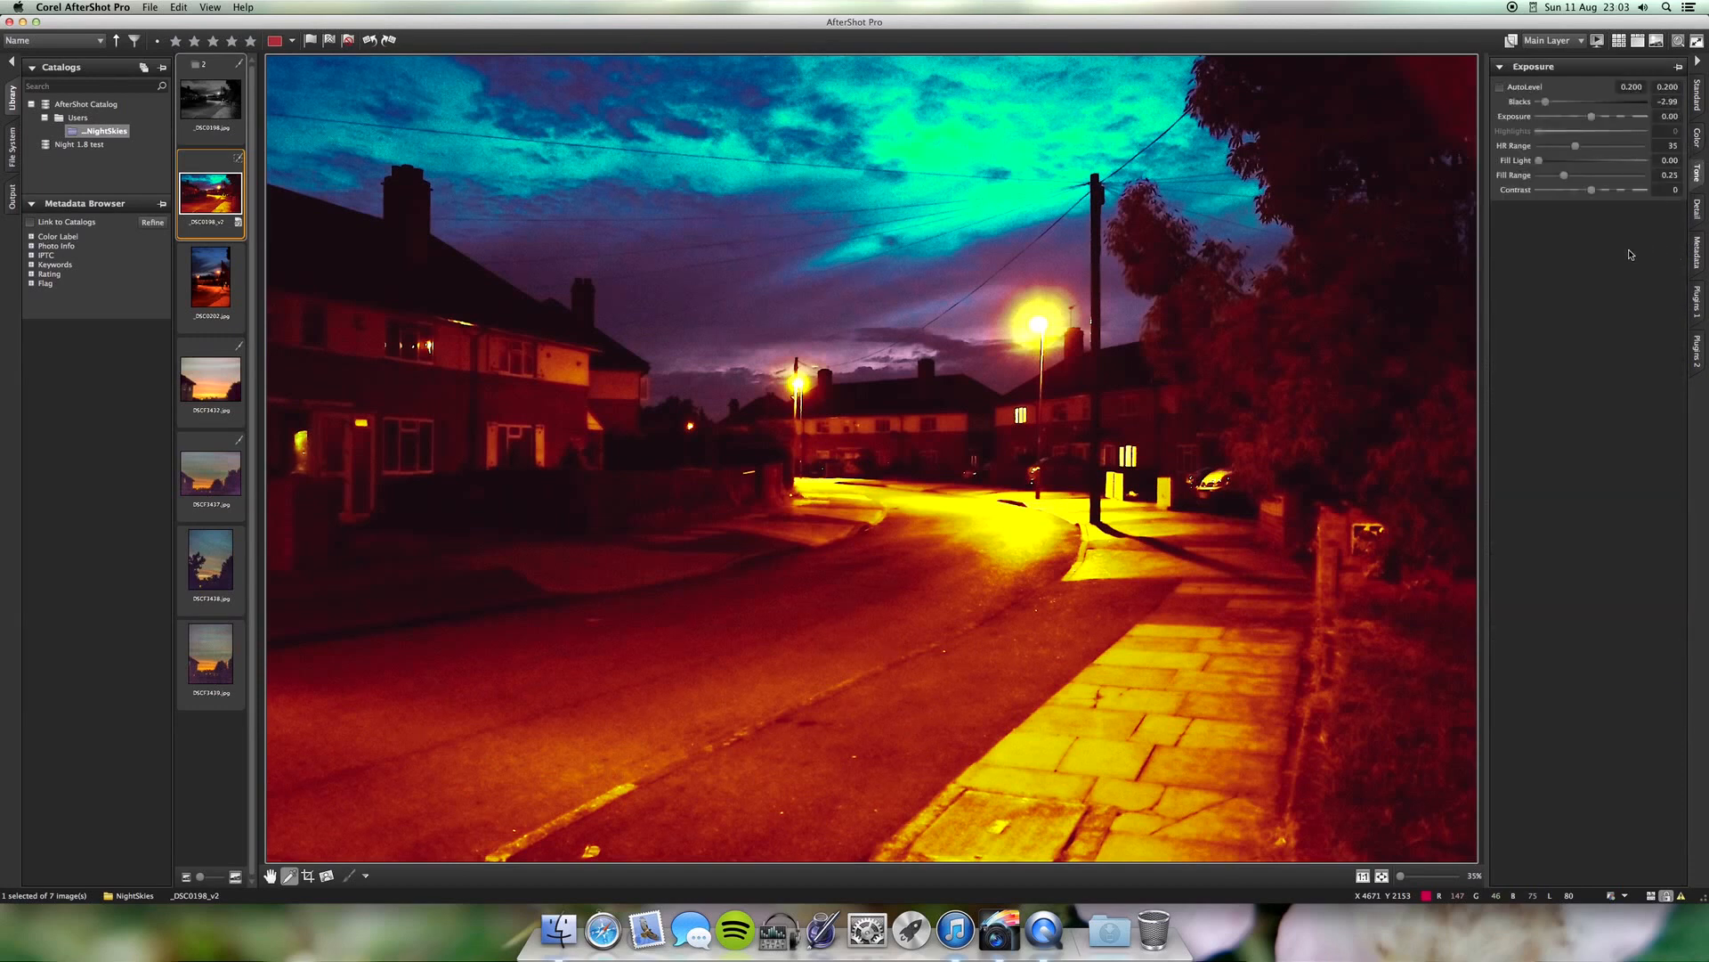
click(1500, 89)
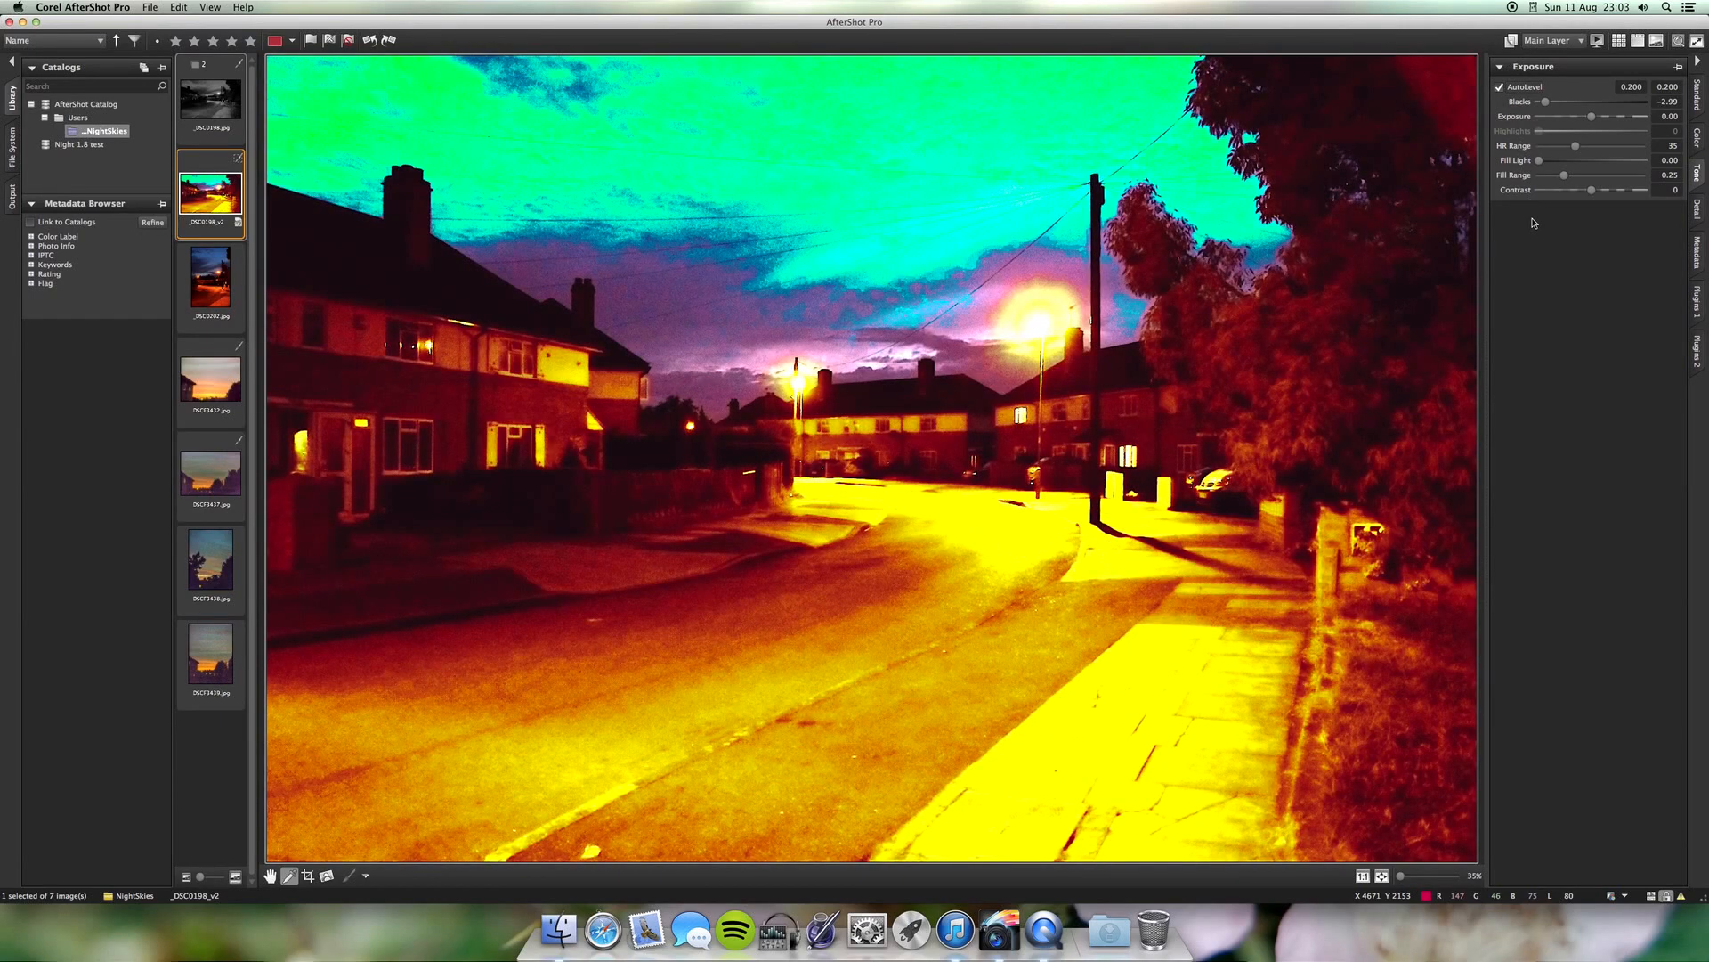
click(1501, 88)
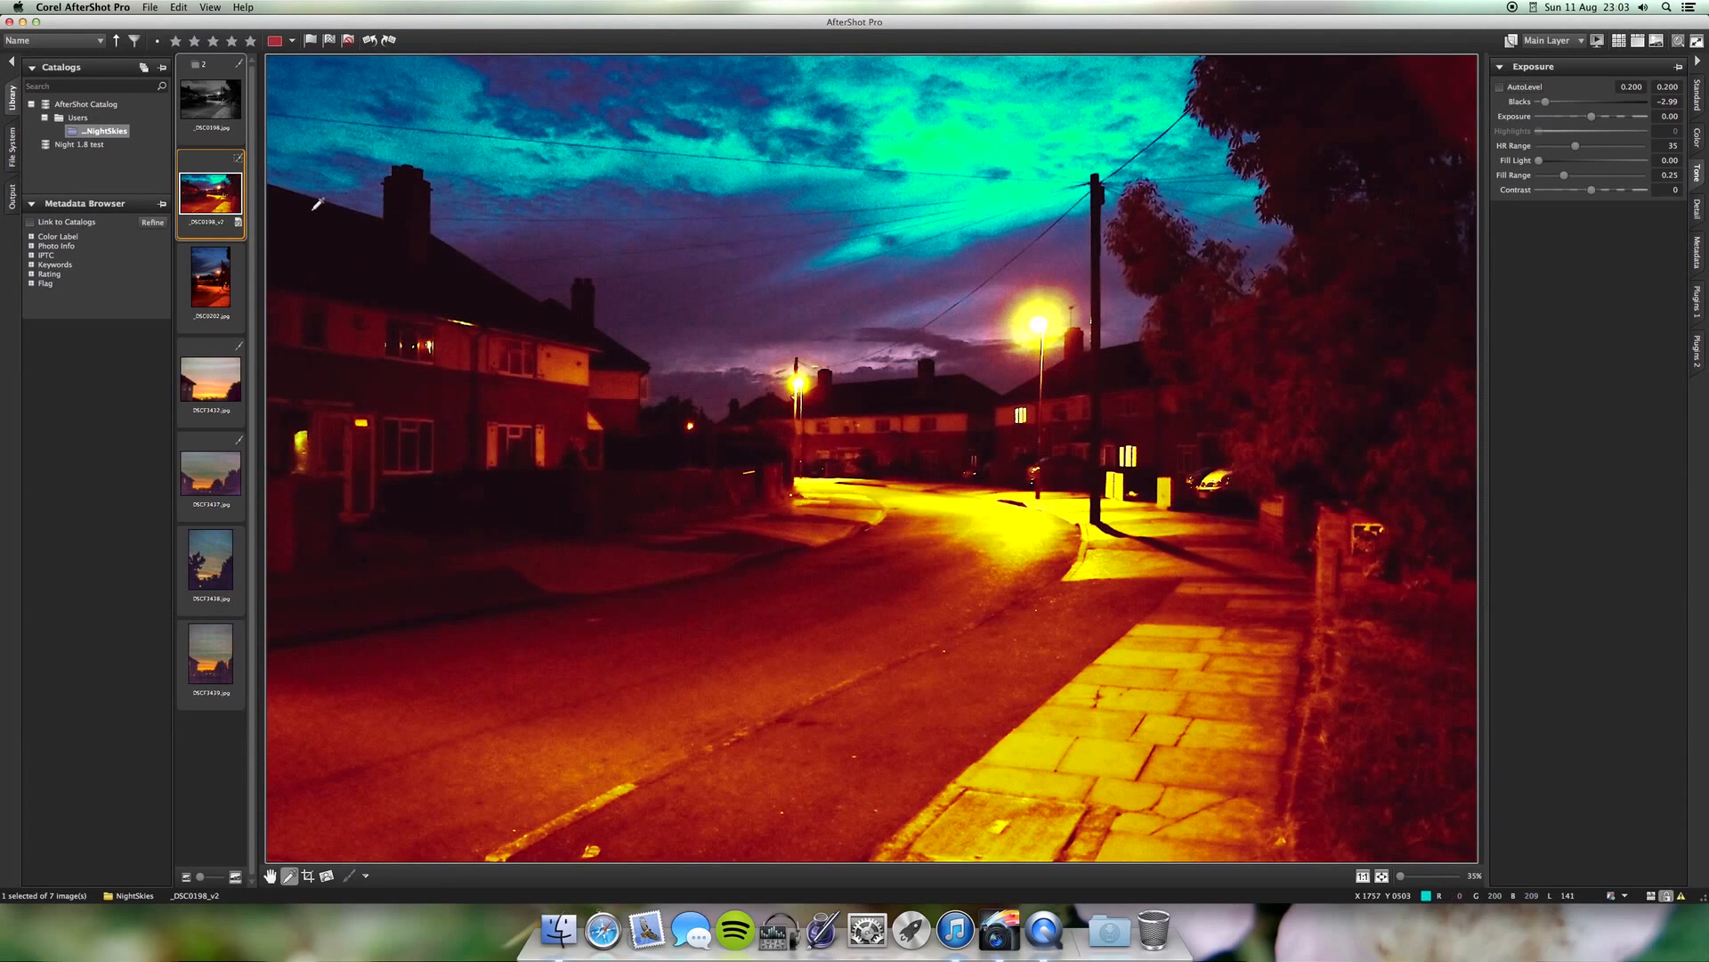
Enable AutoLevel on portrait photo _DSC0202.jpg and set Blacks to -10.00, highlight range to 15 and Fill Light to 1.16
click(210, 296)
click(1501, 87)
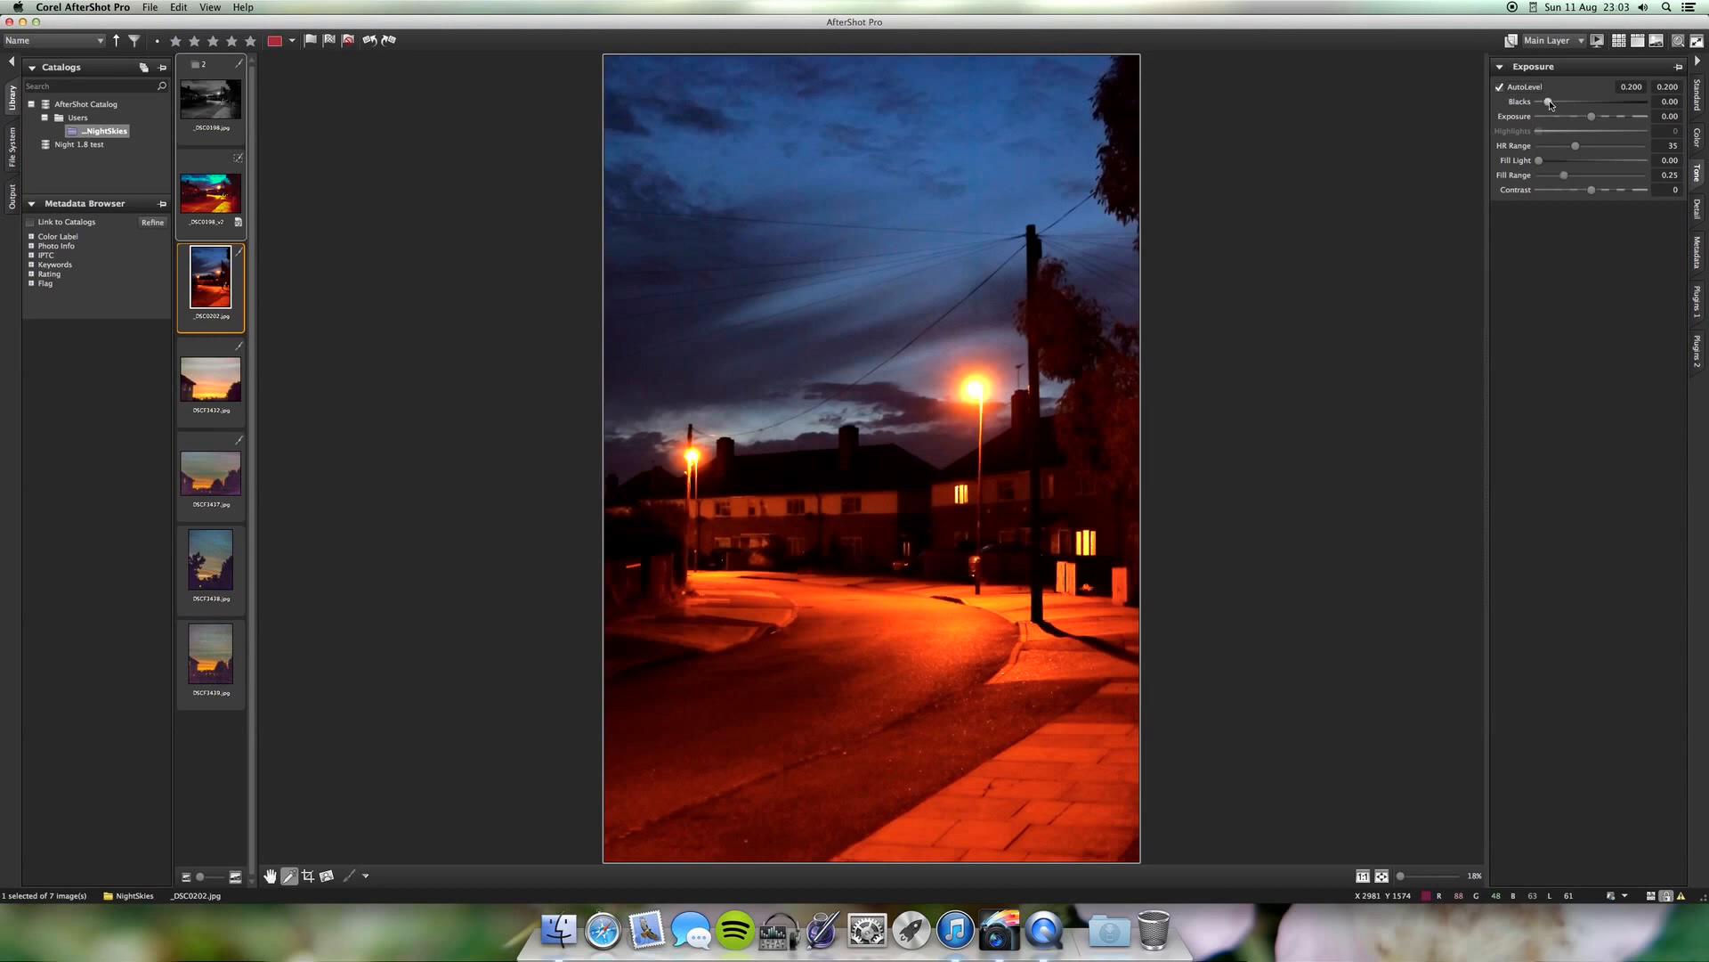
drag(1550, 101, 1587, 160)
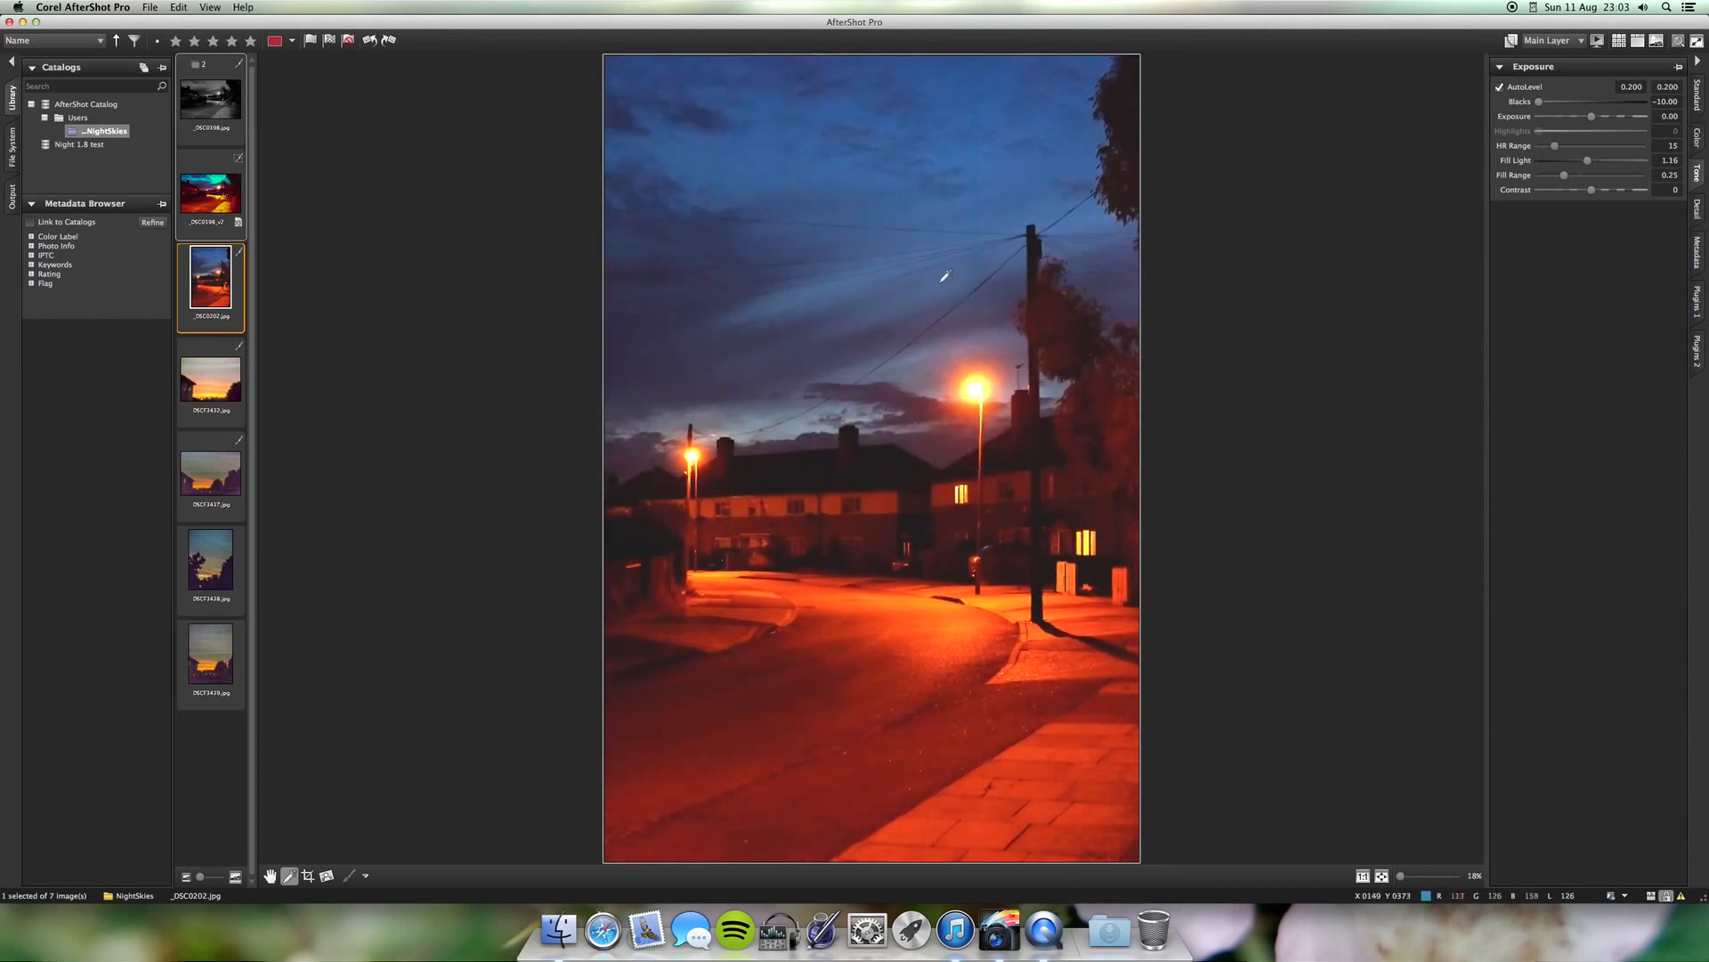
Enable sharpening with an amount of 223 and Noise Ninja with Strength about 13.98 and Smooth 6.75
click(1695, 207)
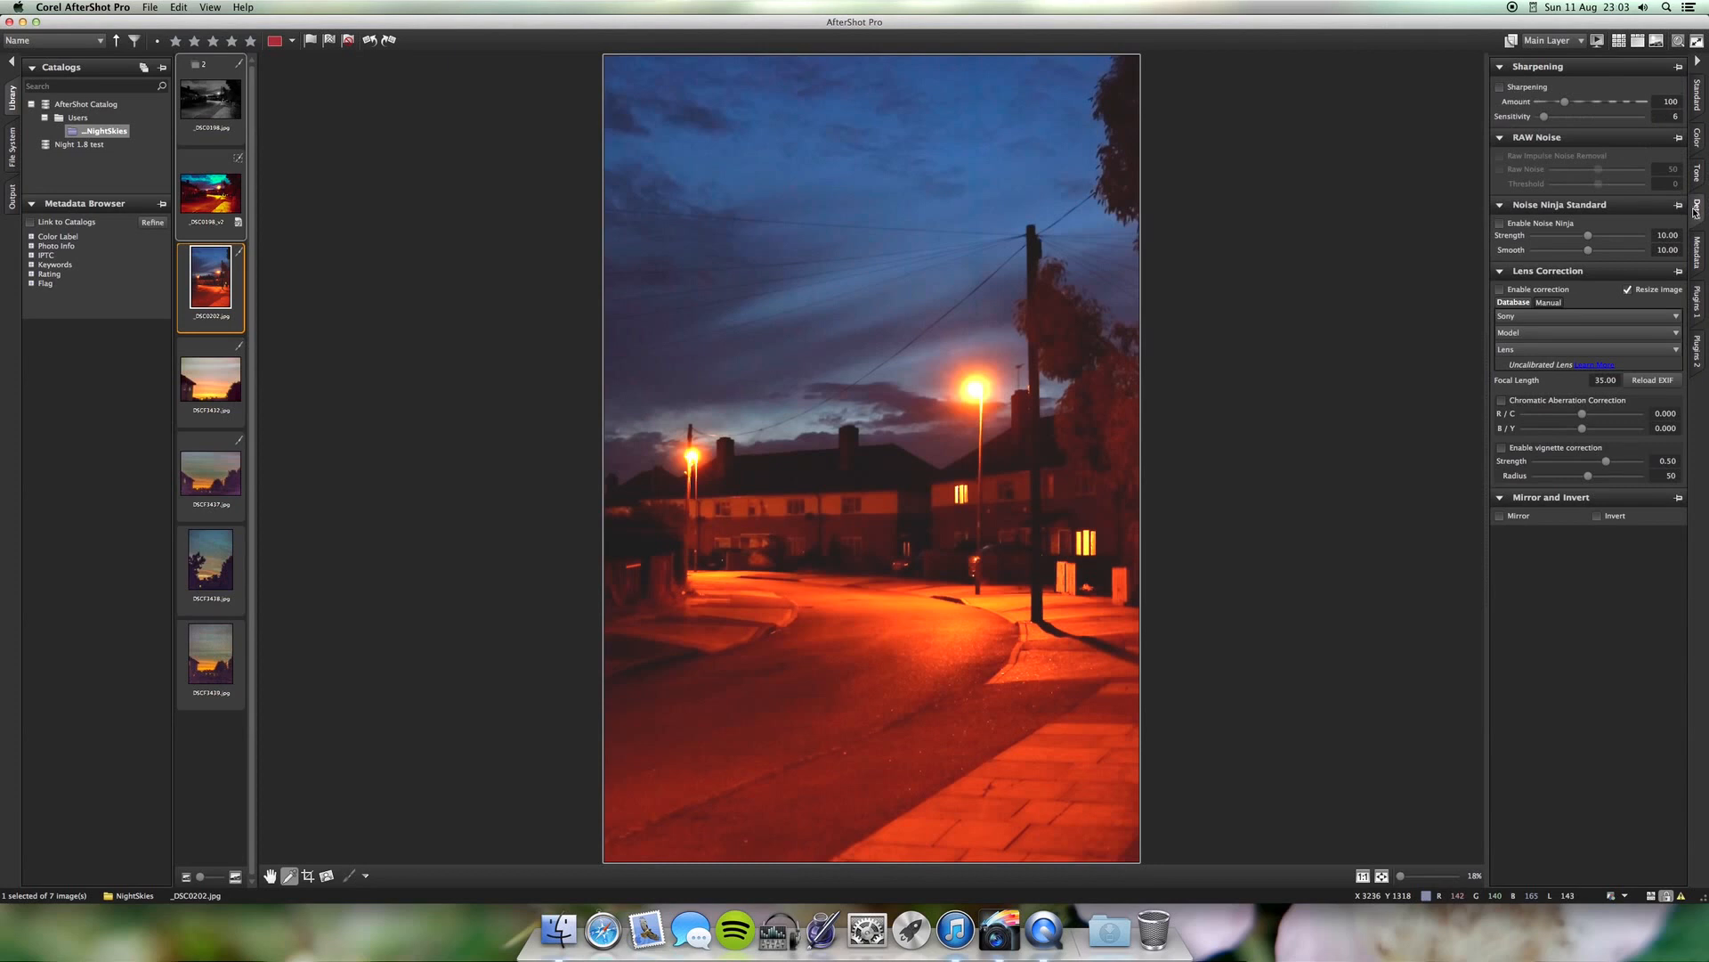
click(1500, 87)
drag(1565, 101, 1596, 102)
click(1500, 223)
mouse_move(1590, 237)
mouse_down()
mouse_move(1571, 250)
mouse_move(1609, 236)
mouse_up()
Enable lens correction for the photo and set the camera make to Sony and the model to a58
click(1501, 290)
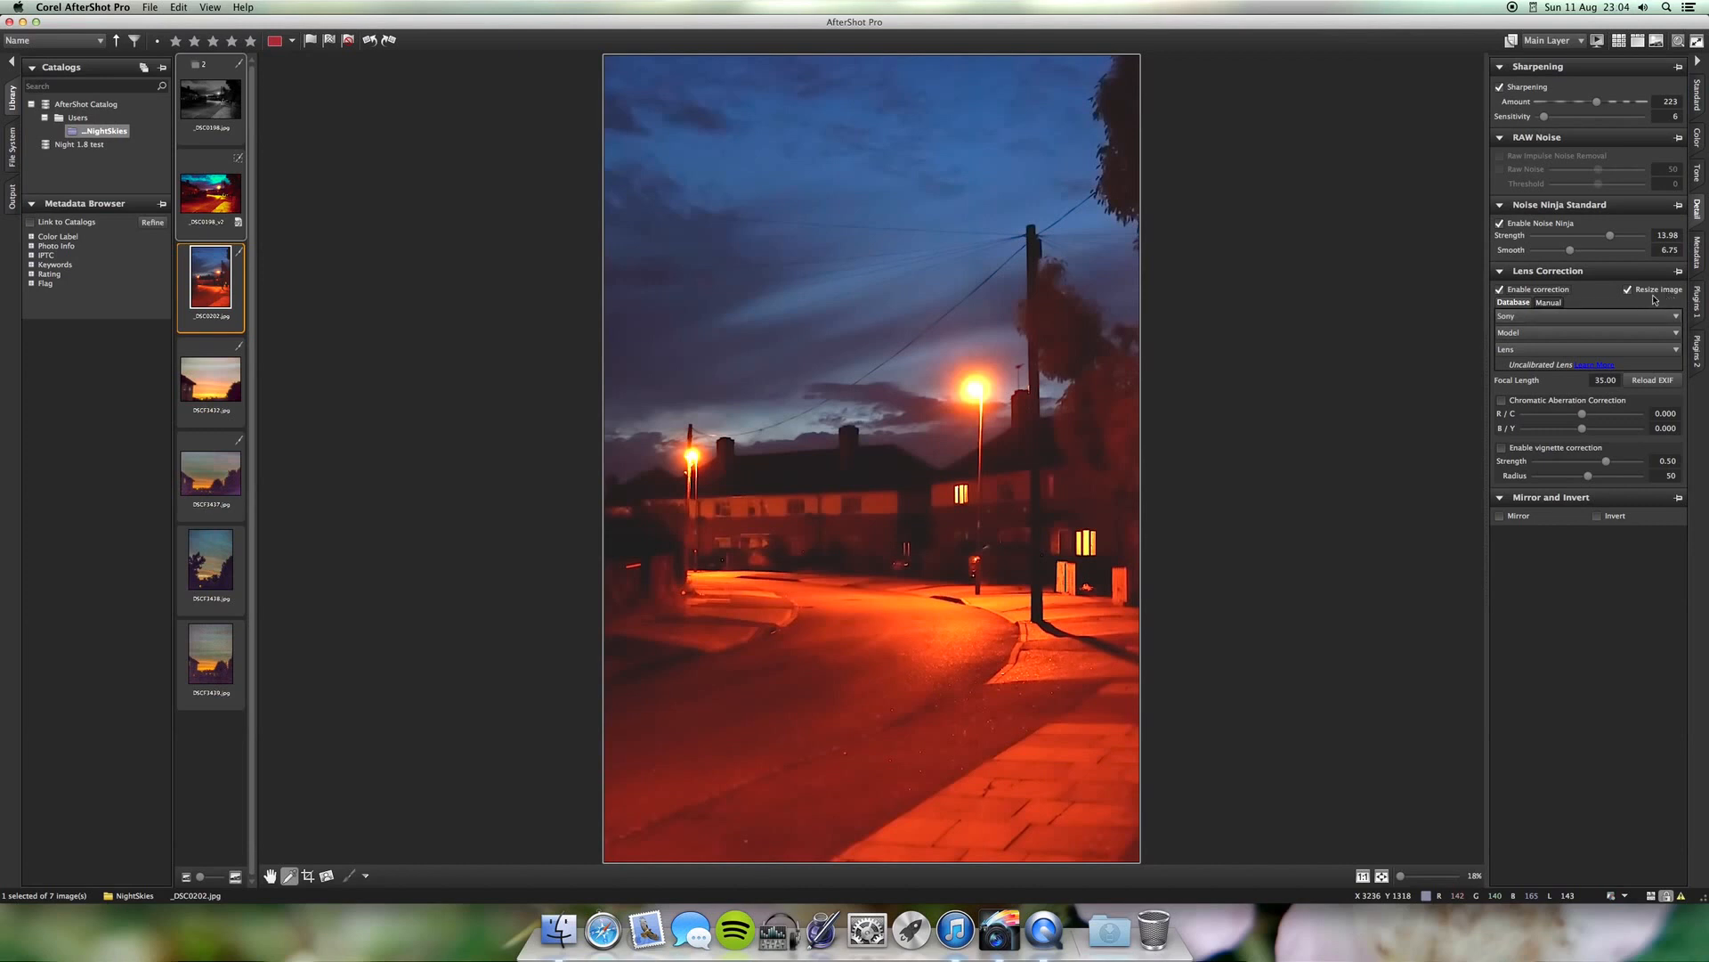
click(1604, 317)
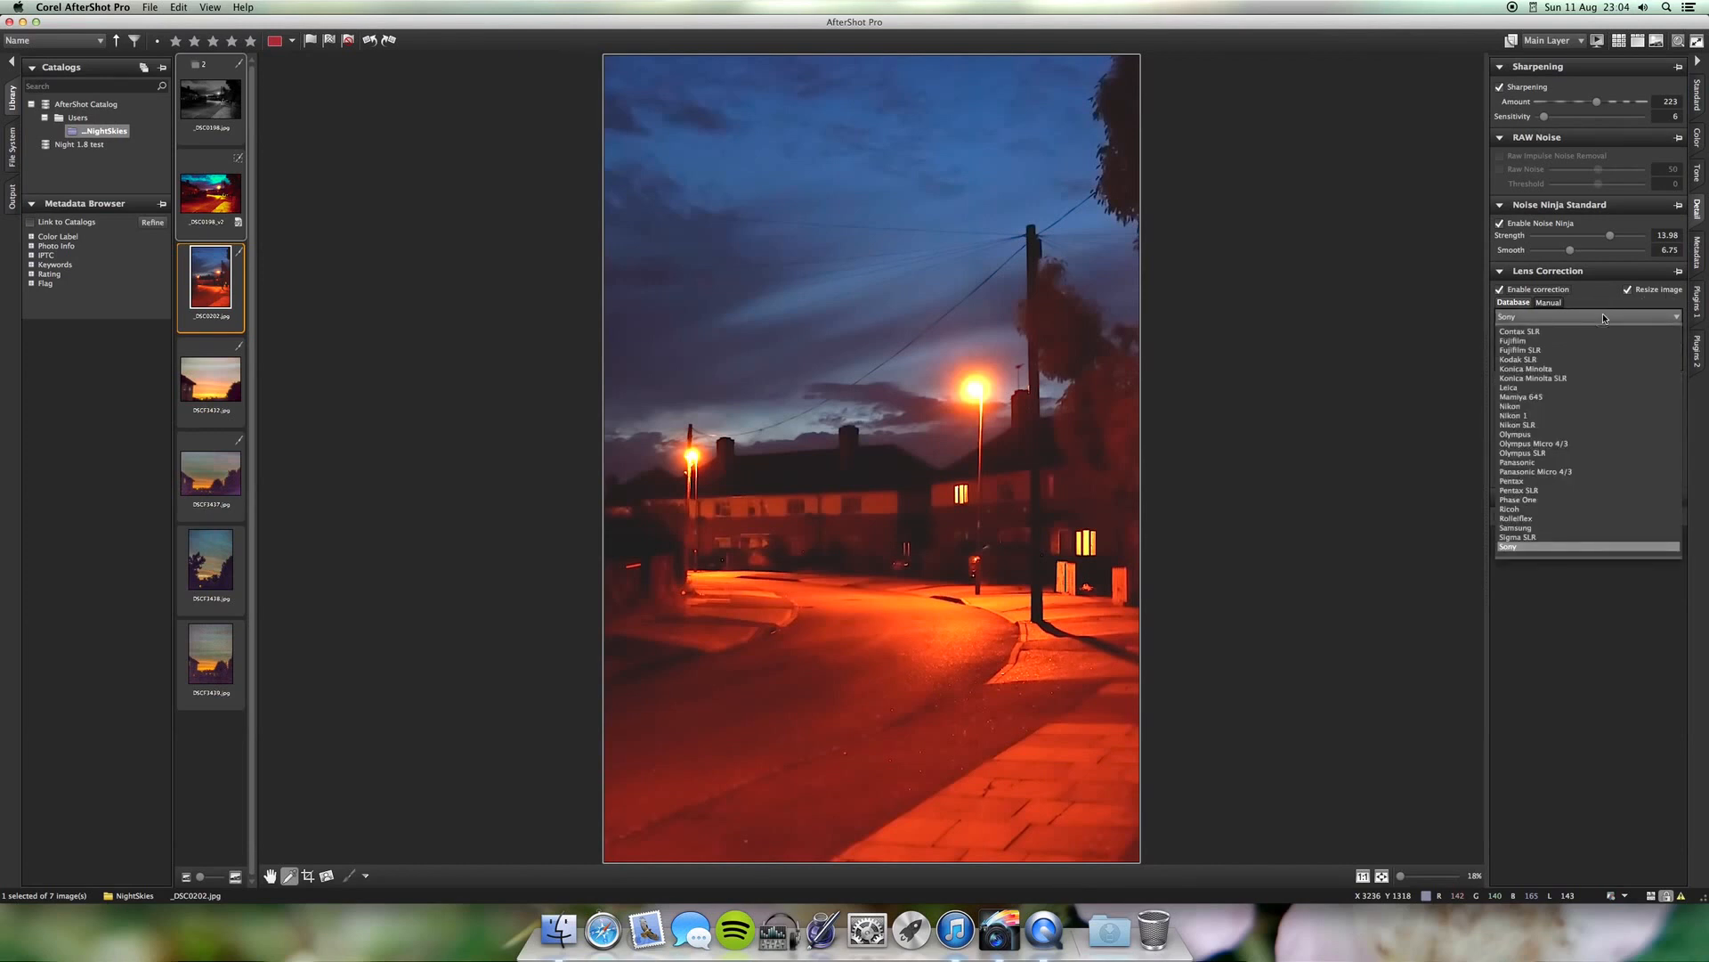
click(1519, 546)
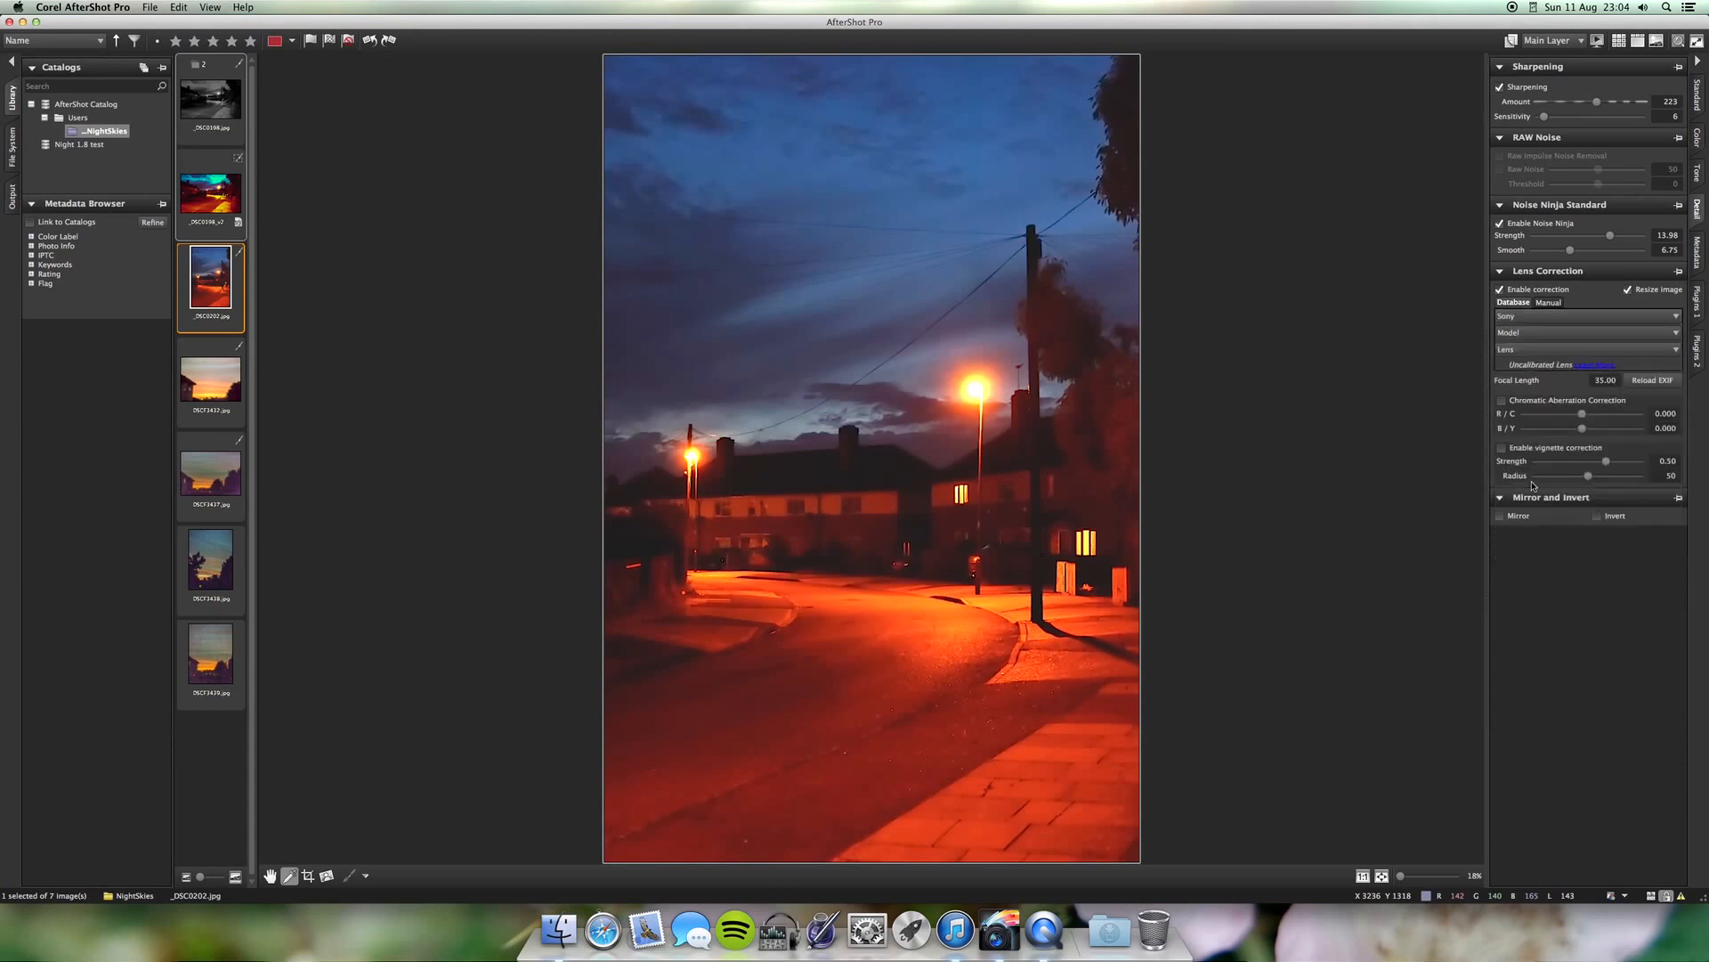
click(1540, 333)
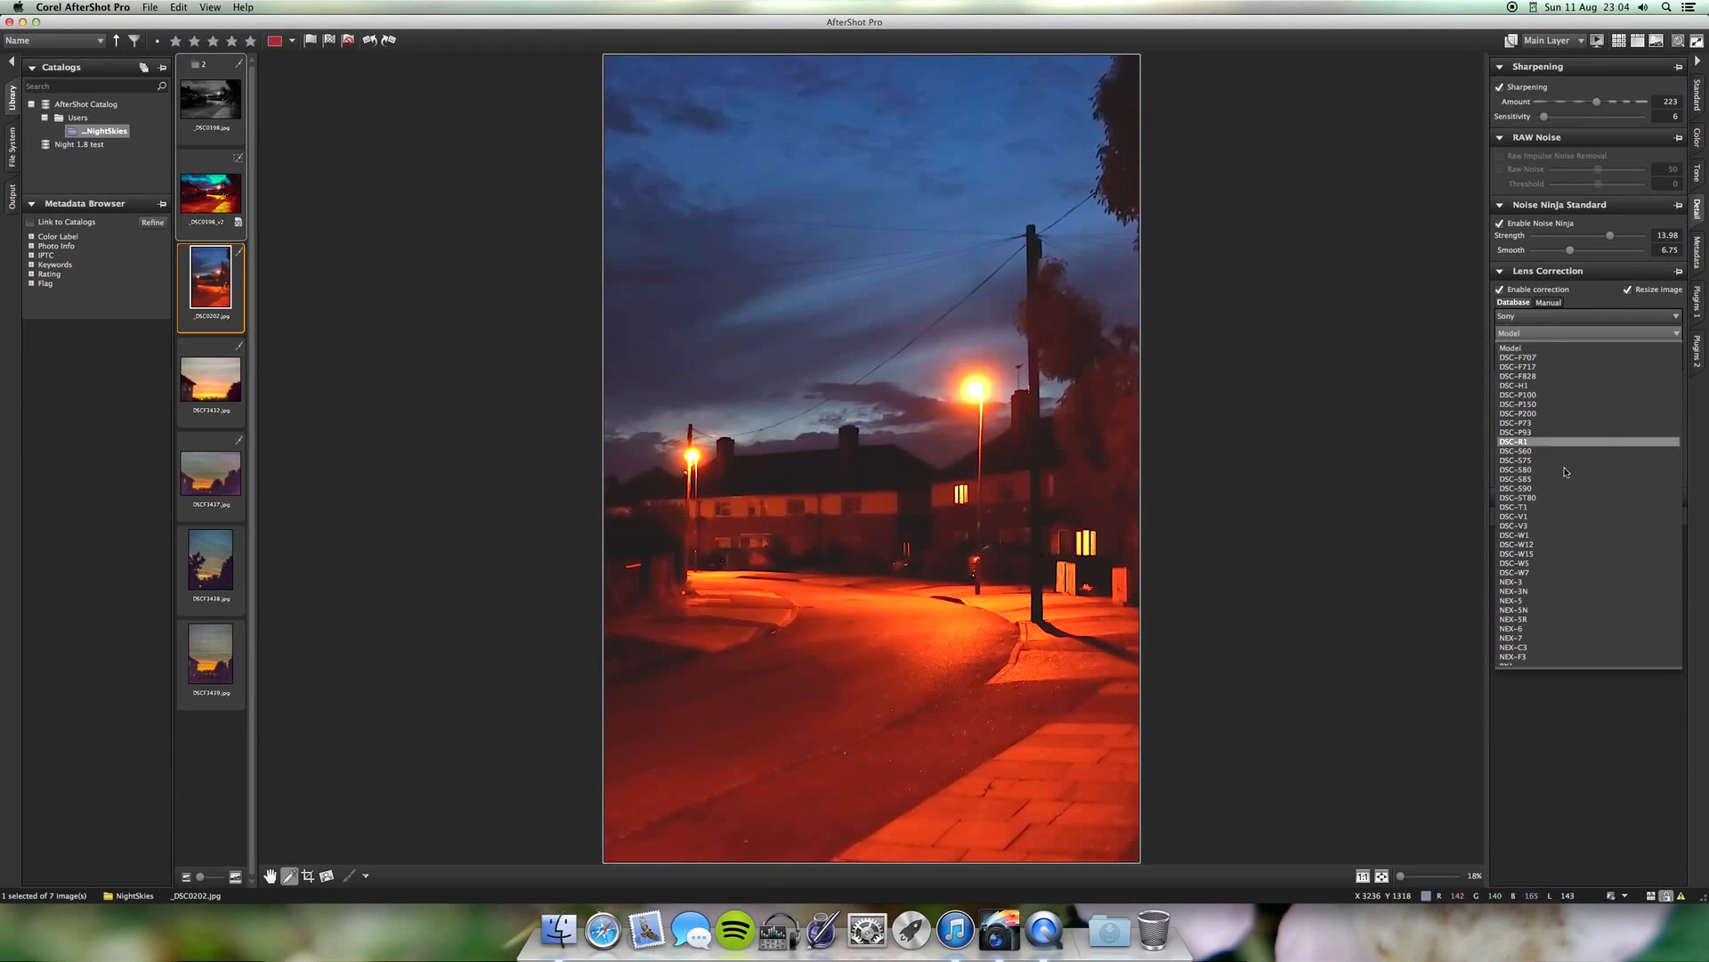
scroll(1565, 476, down, 10)
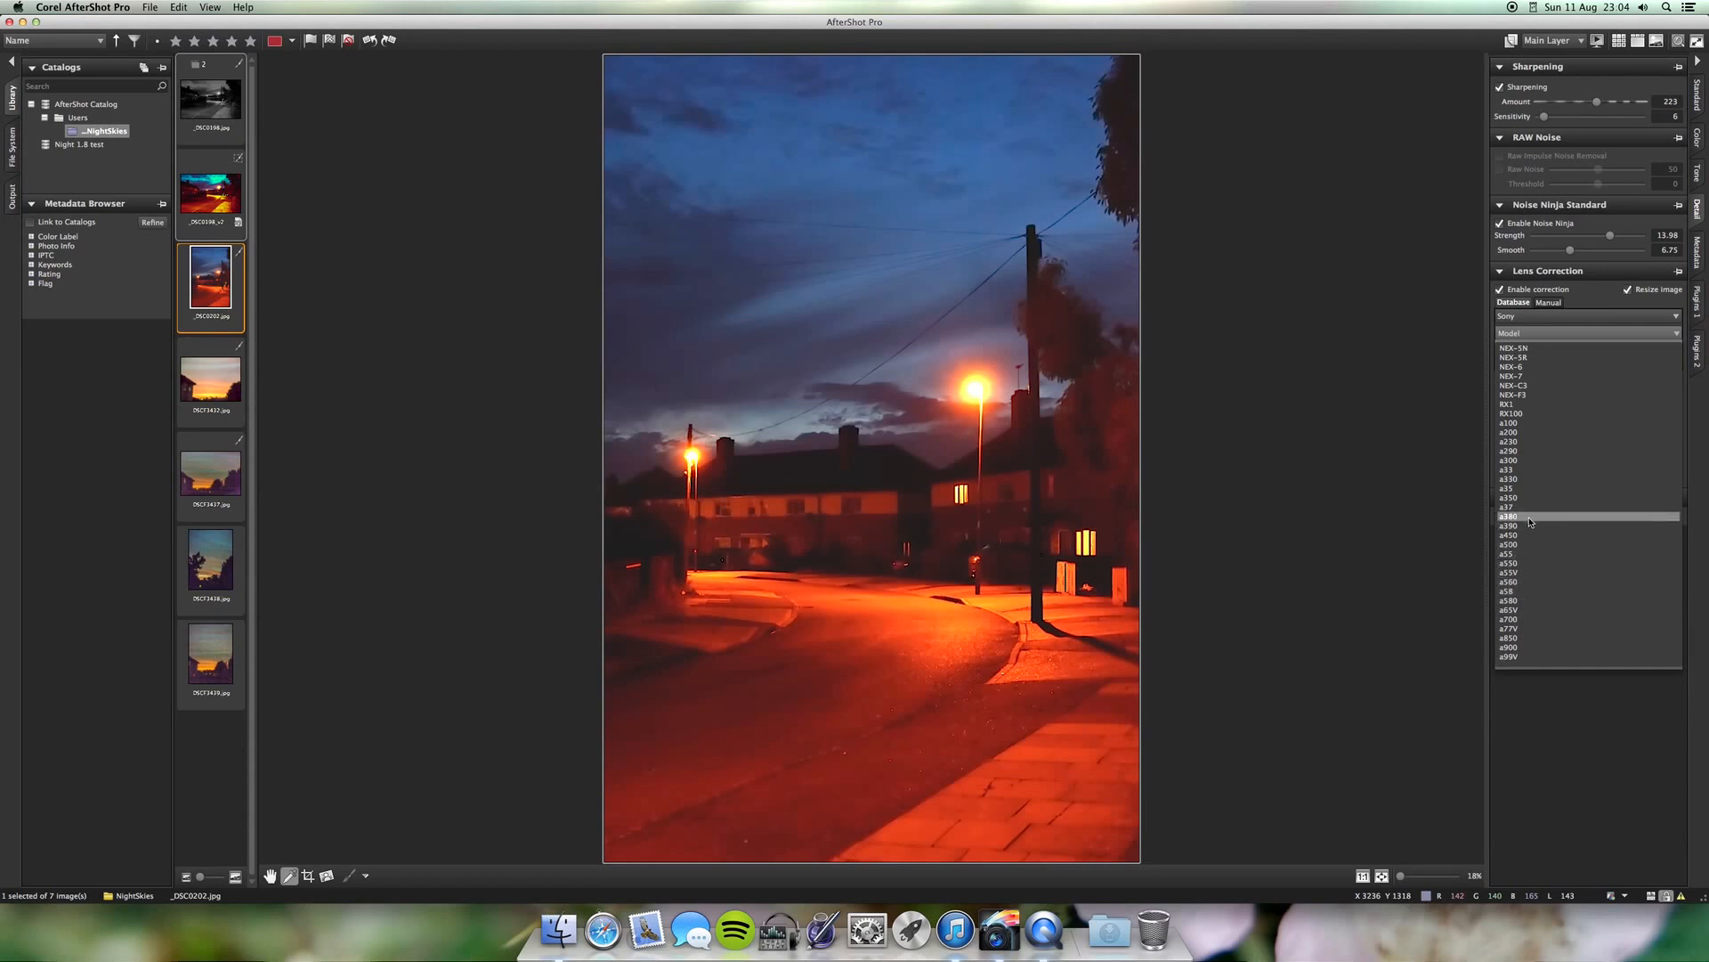
click(1529, 591)
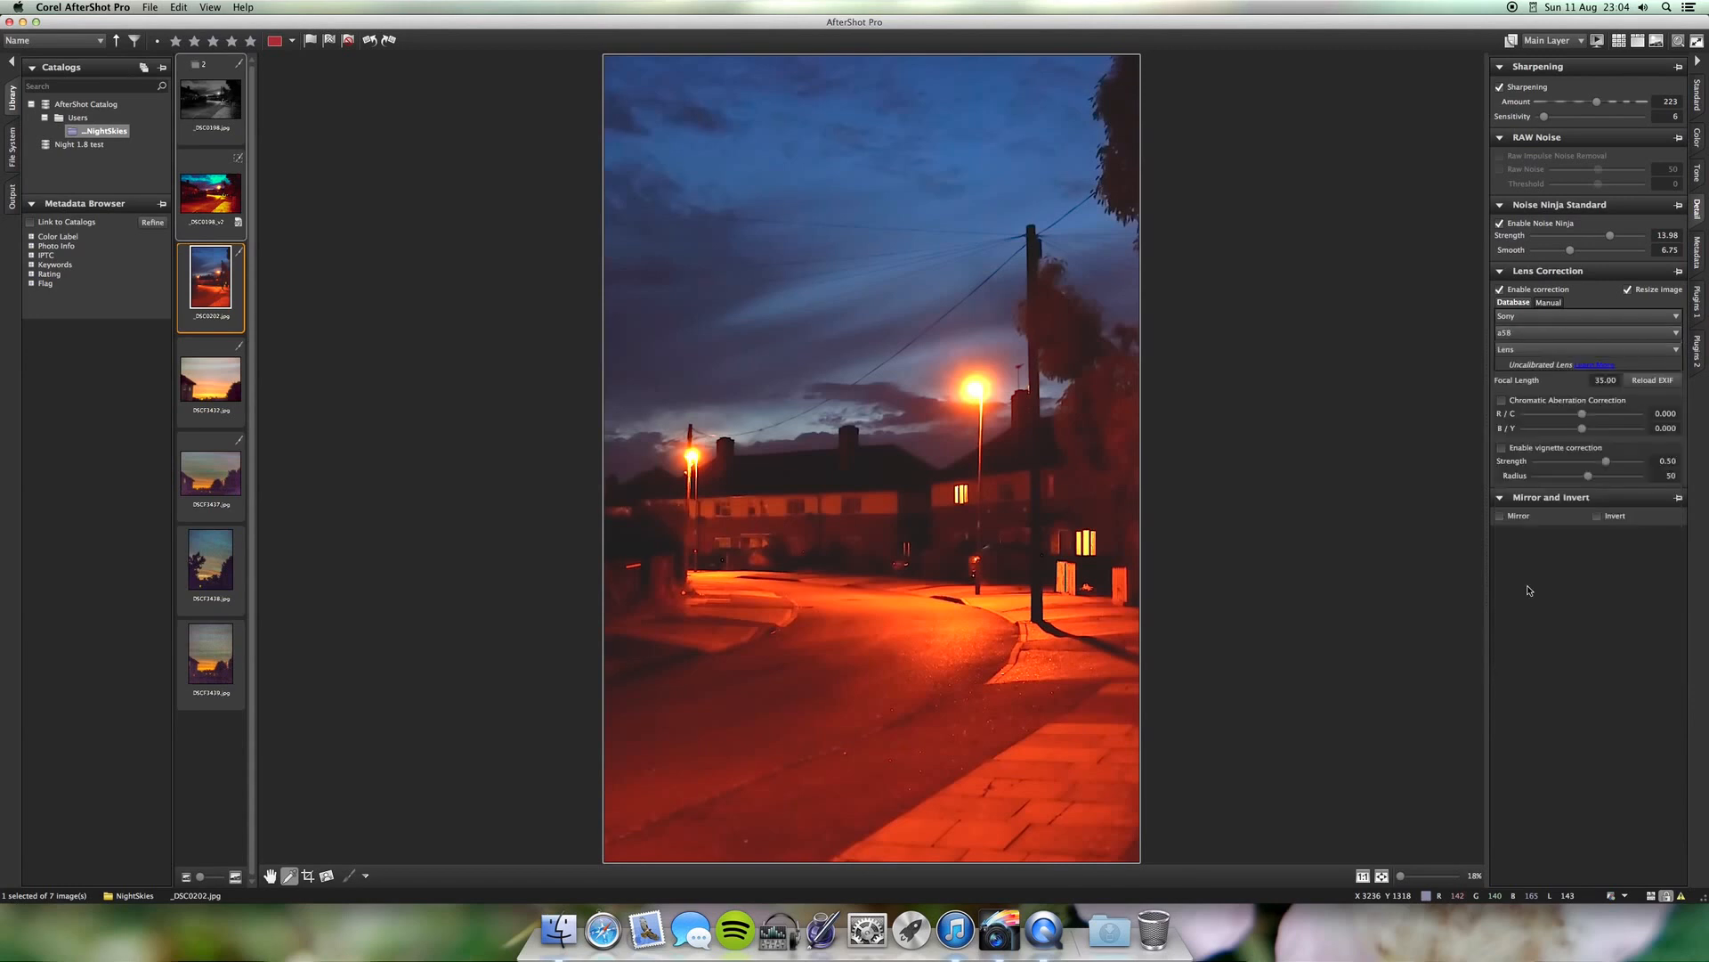
Look through the lens profiles offered for the a58 and the list of supported camera makes, leaving both choices as they are
click(1516, 348)
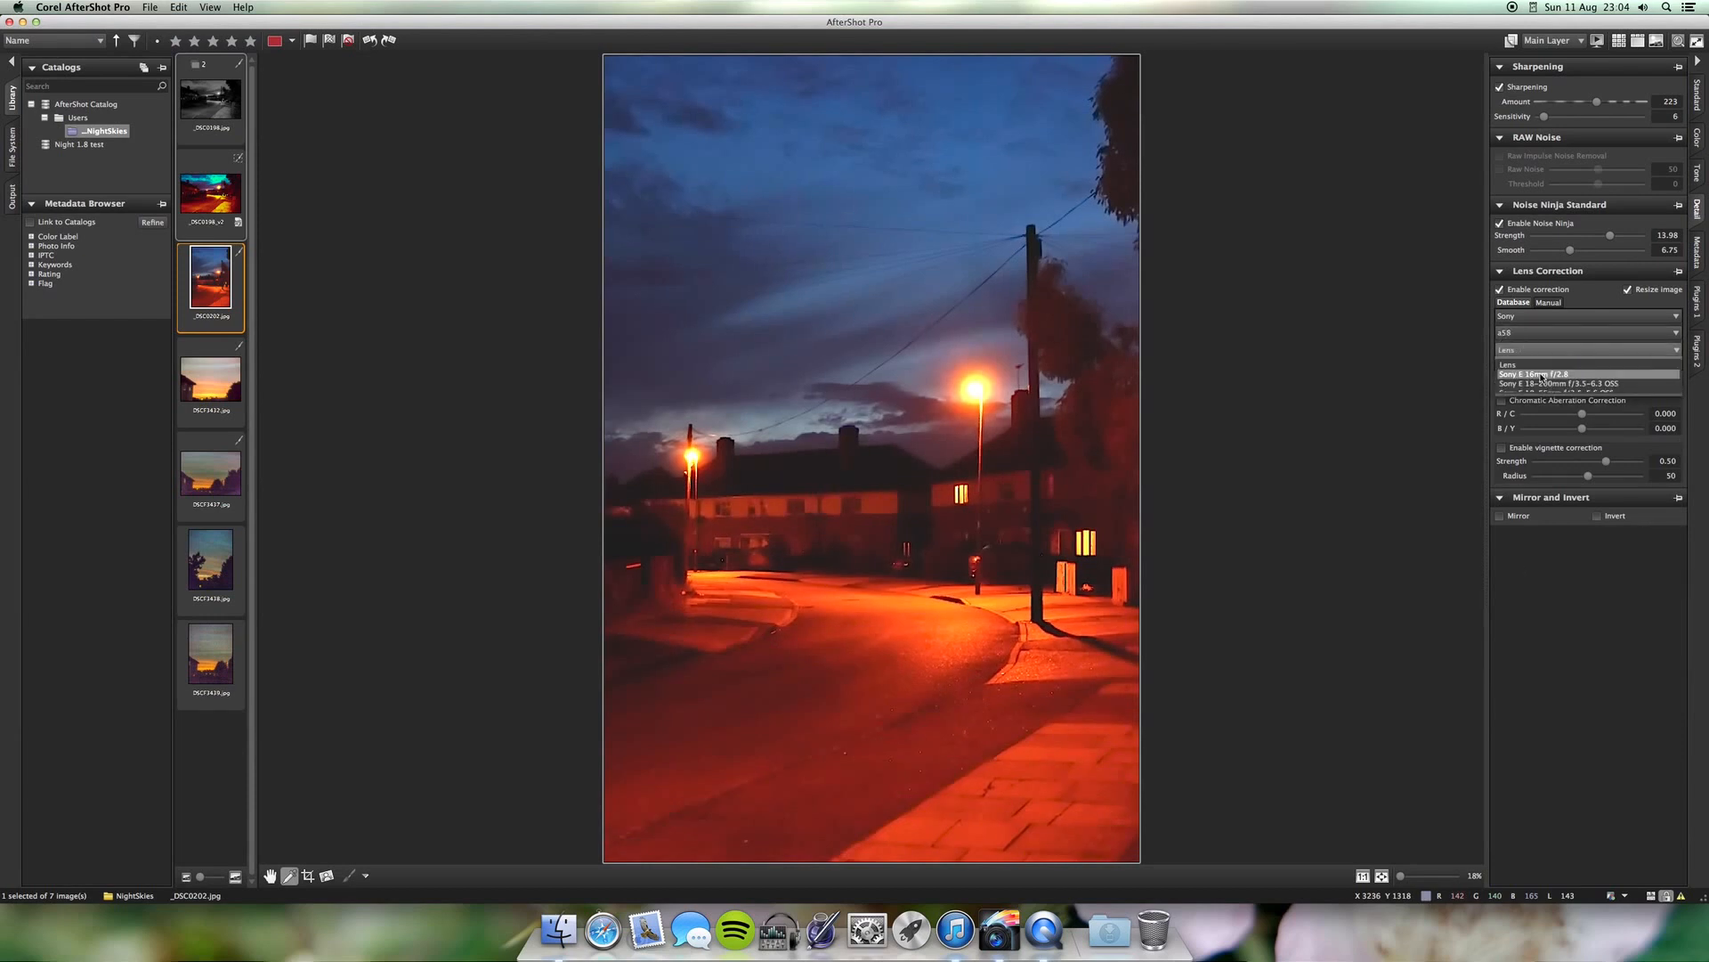
scroll(1536, 377, down, 1)
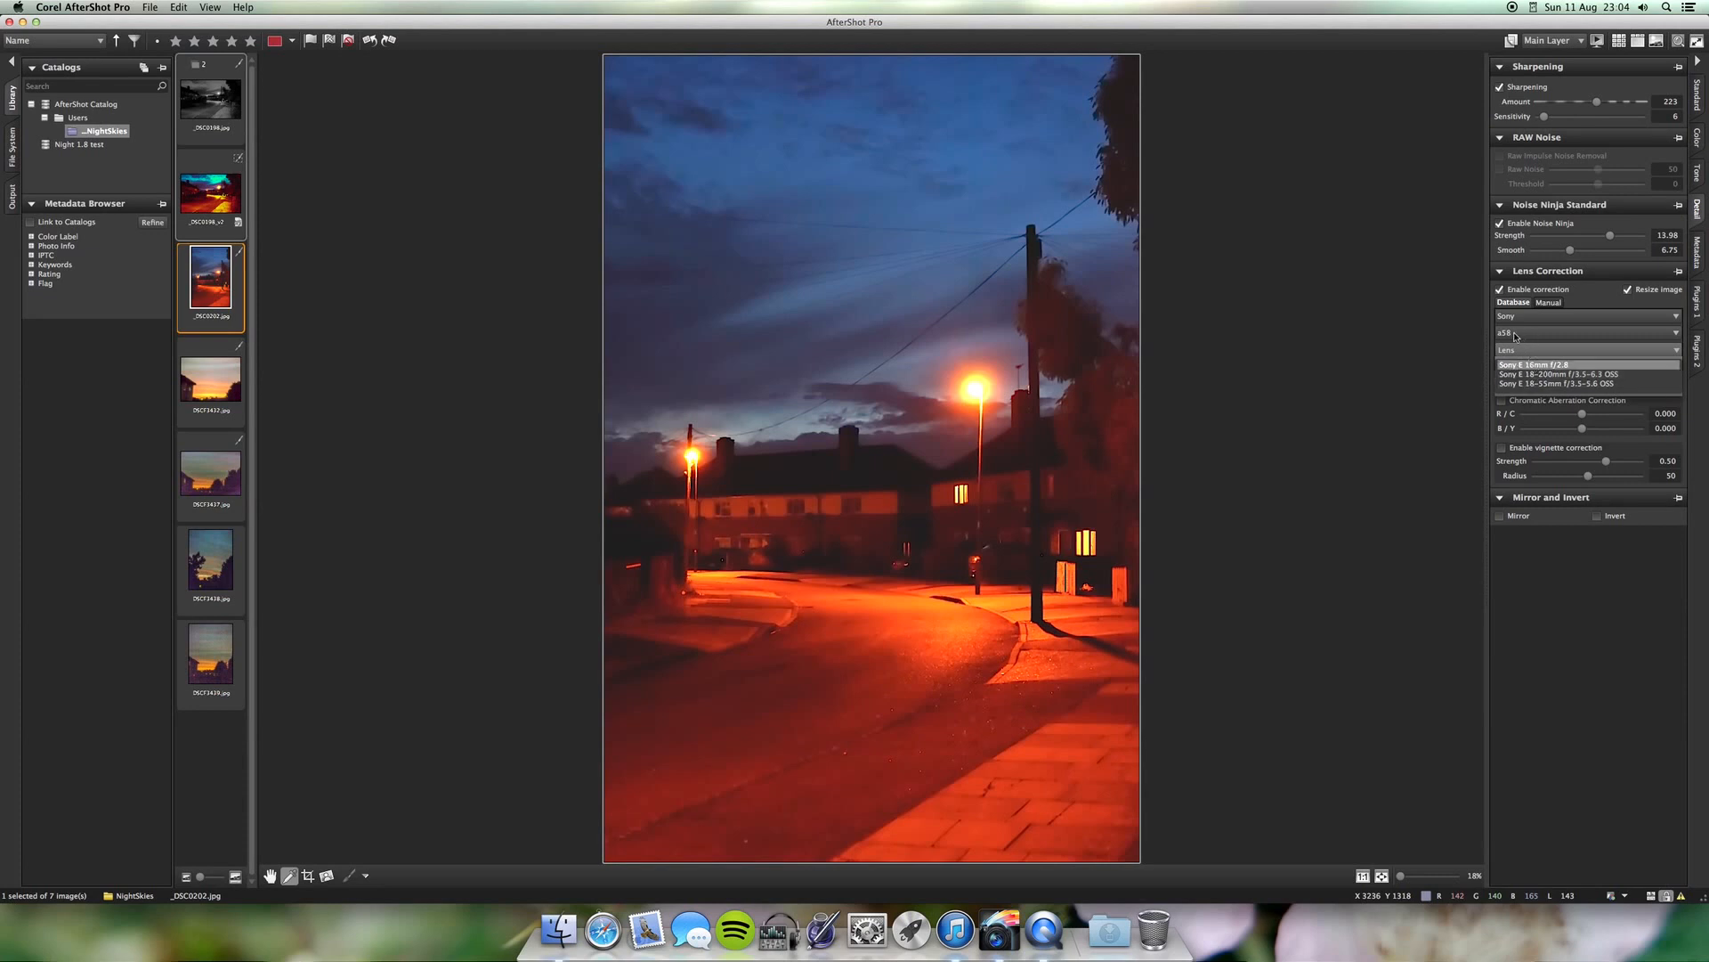
click(1538, 353)
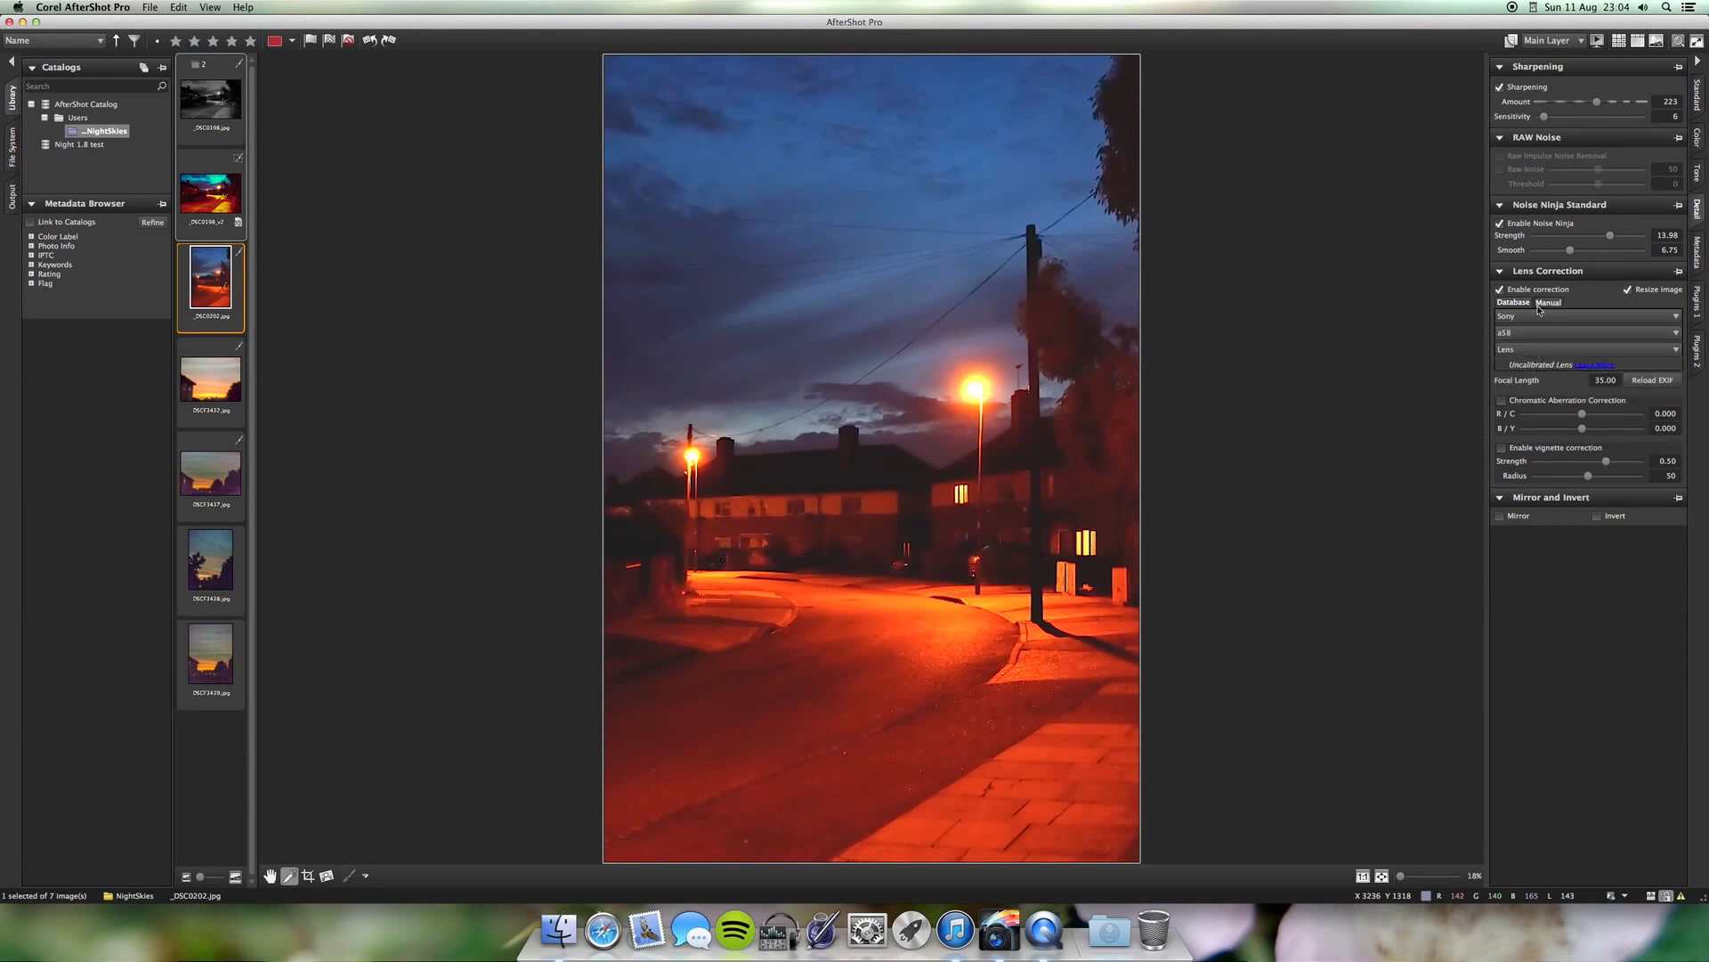
click(1521, 318)
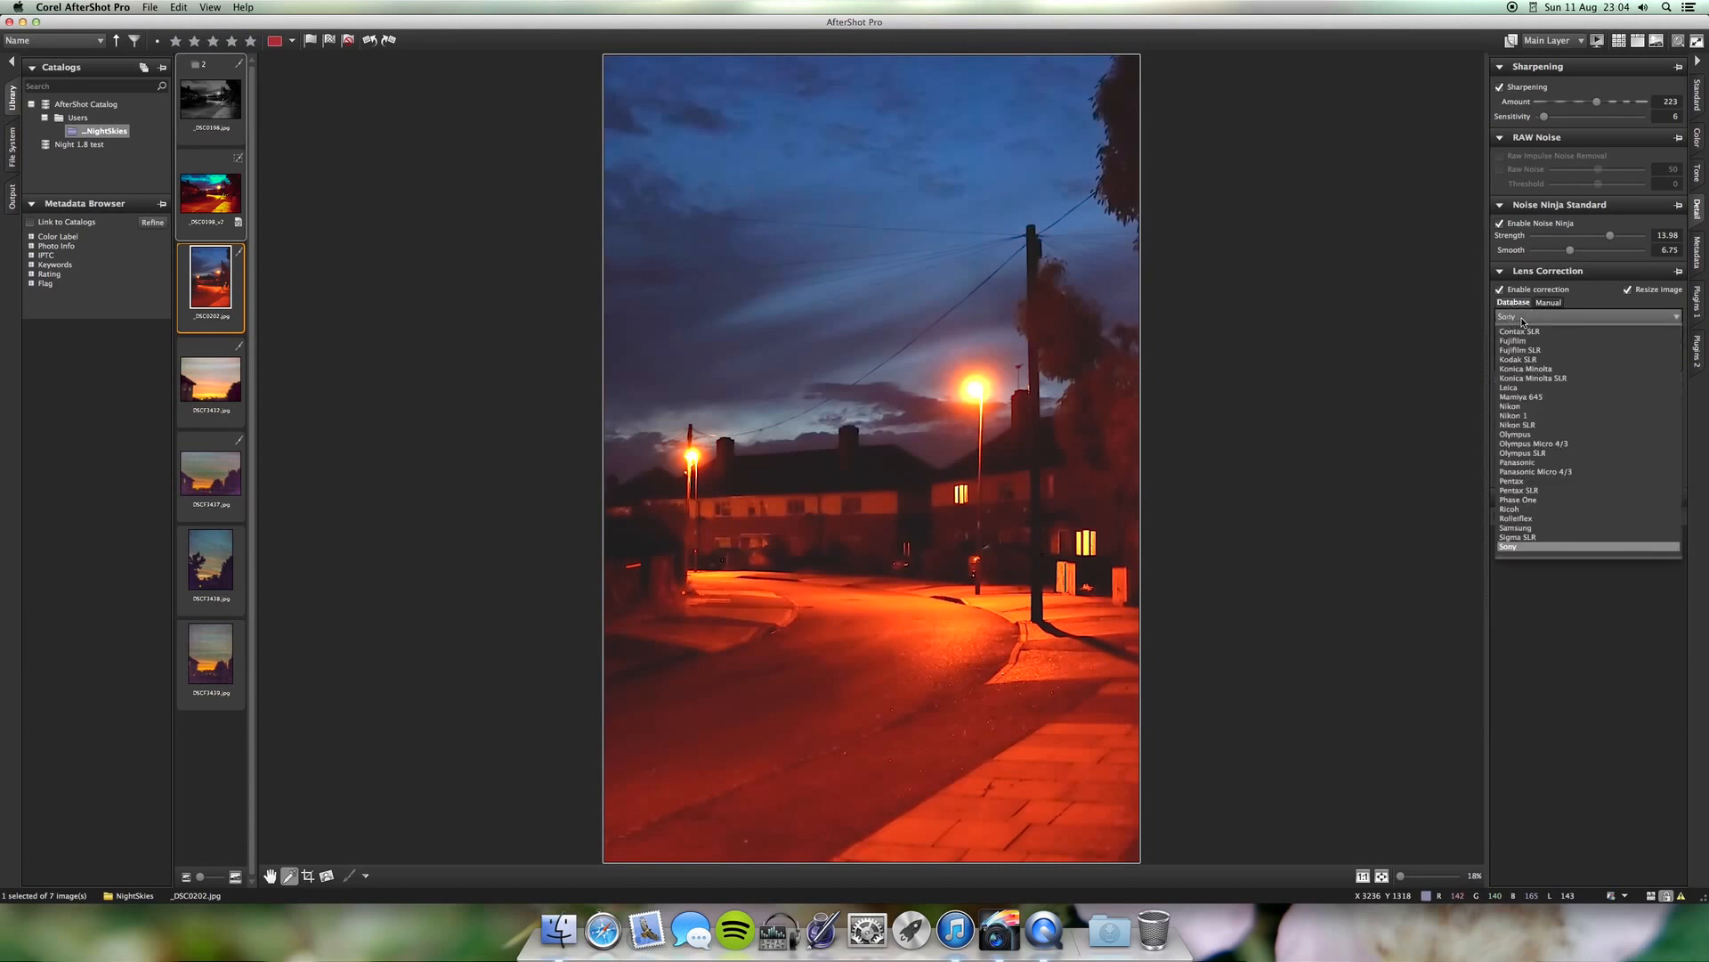
click(1595, 296)
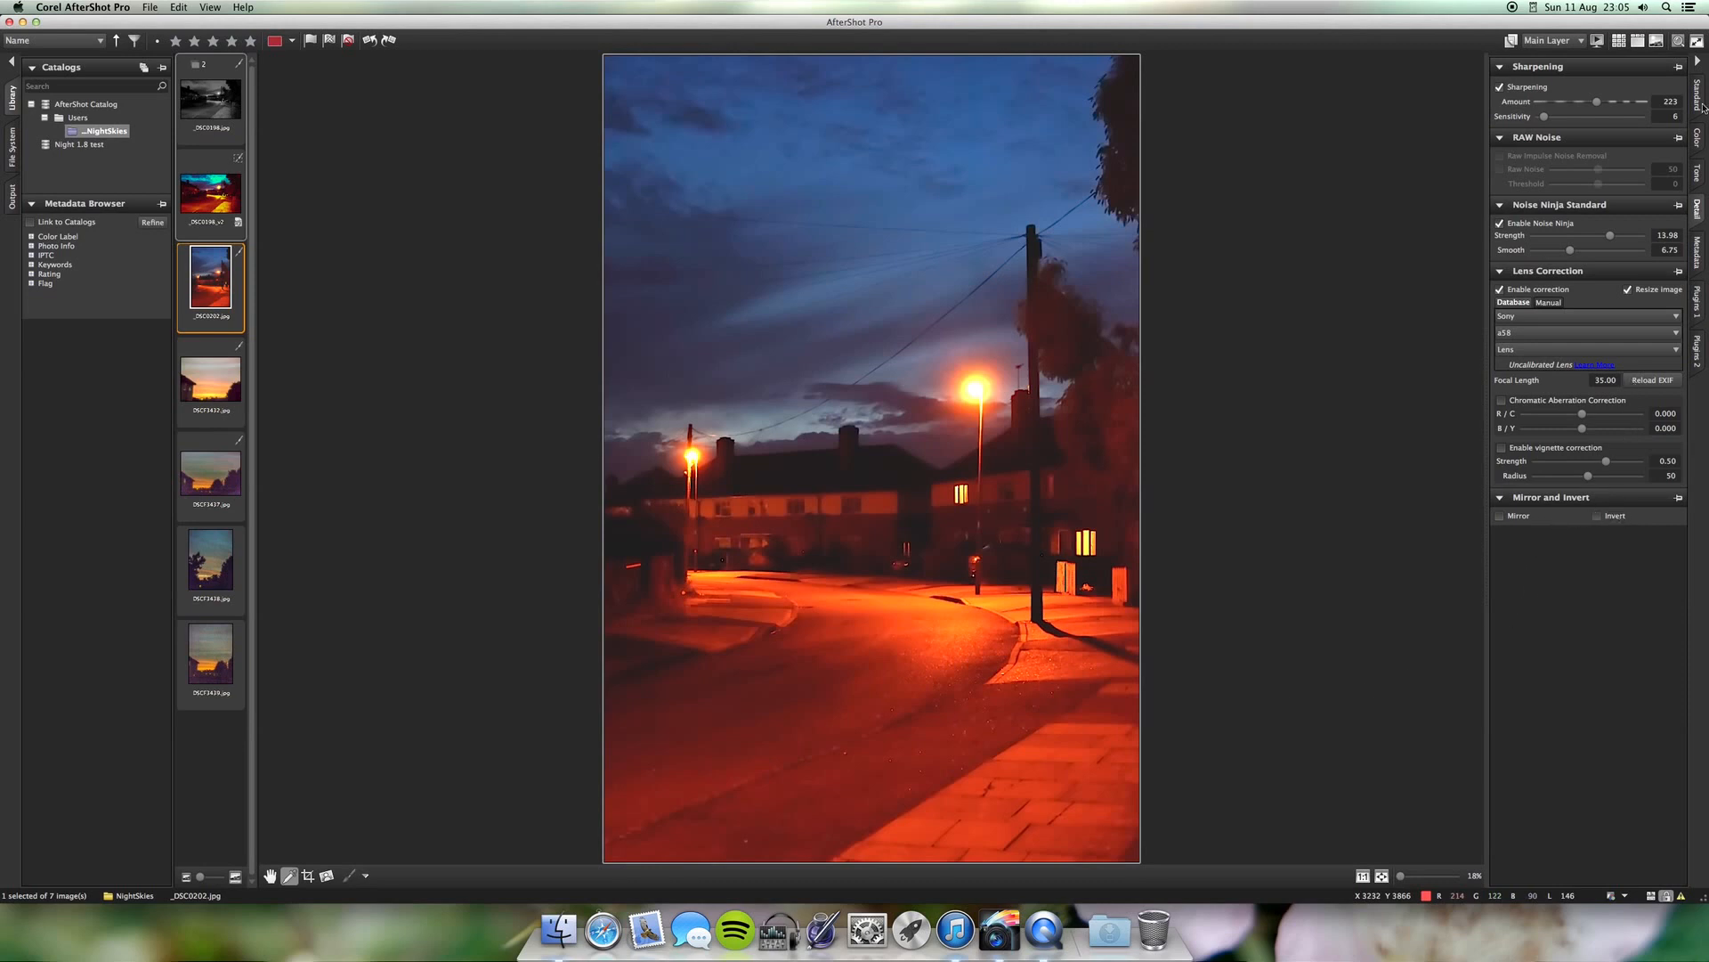
Review the photo's metadata and keywords, browse the available fields in the Metadata Set Manager and close it
click(1696, 253)
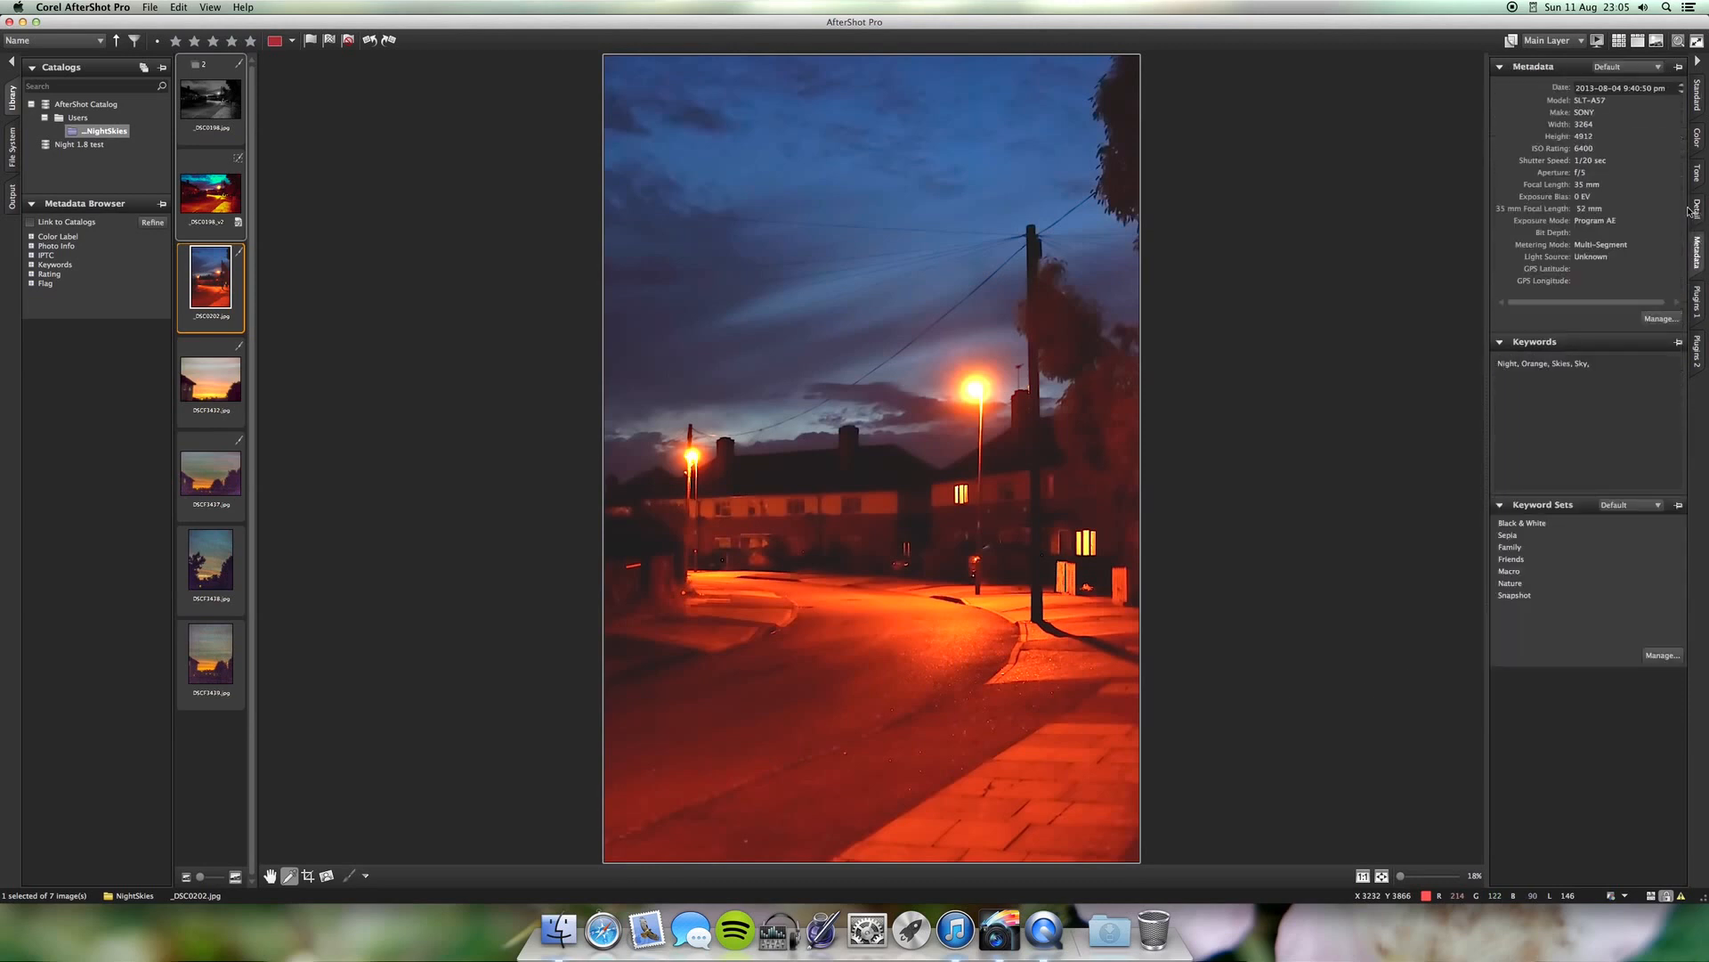
click(1661, 317)
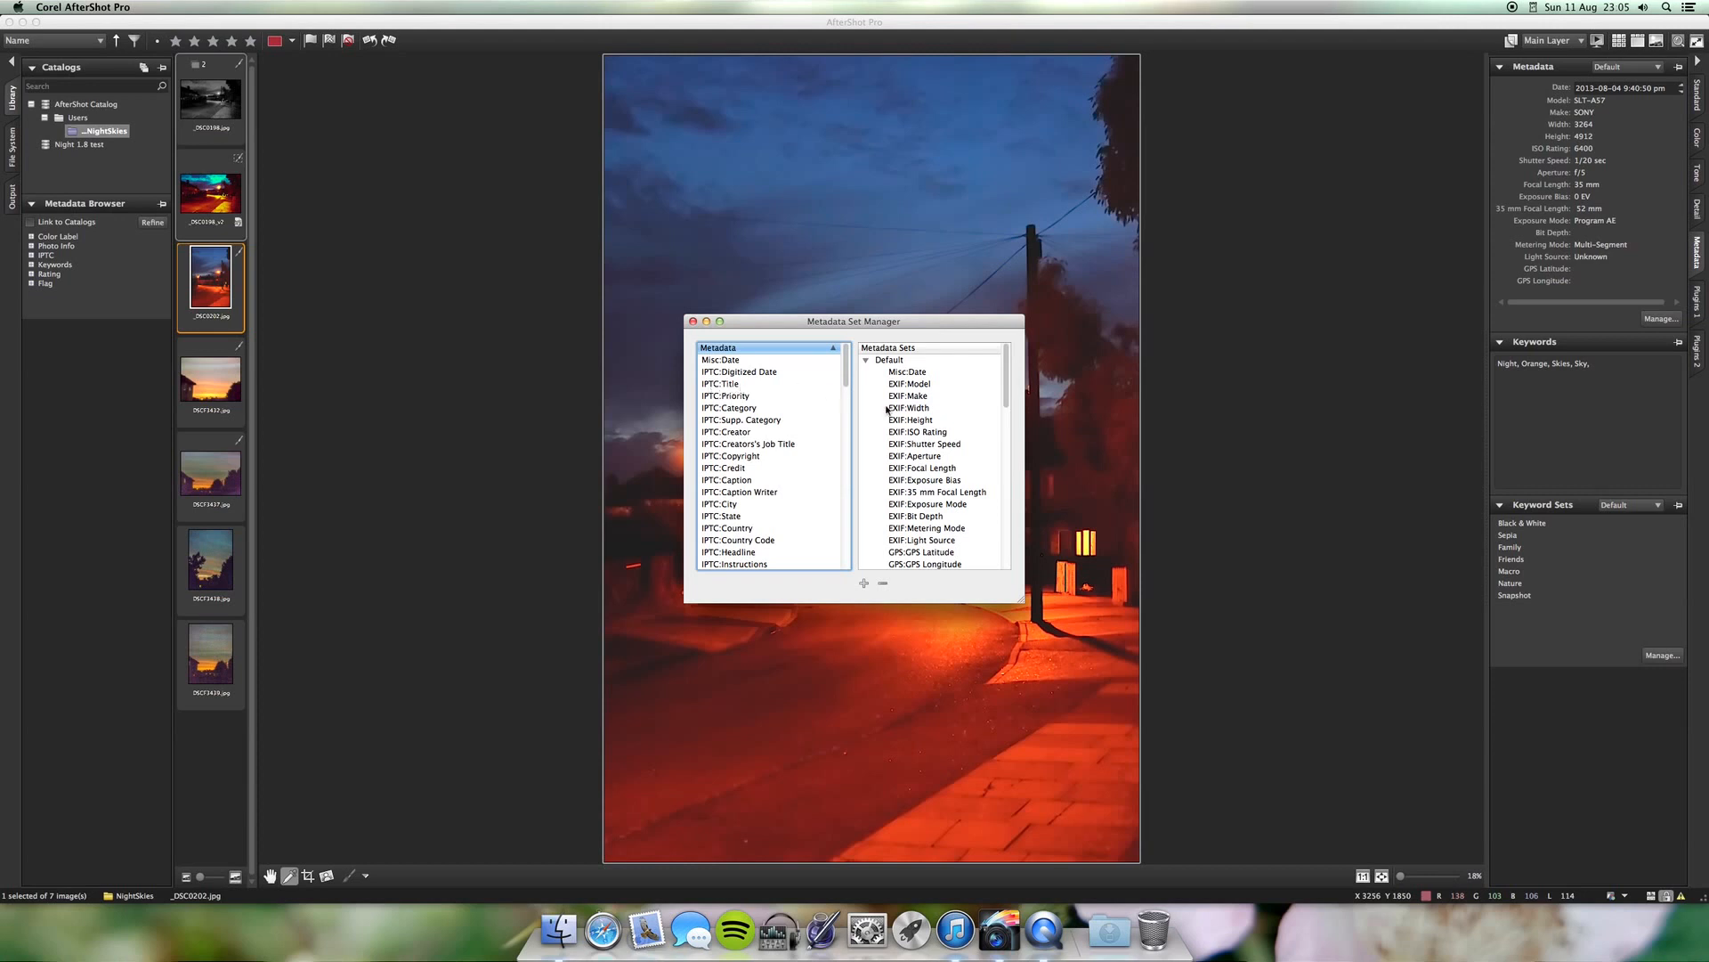
scroll(844, 376, down, 10)
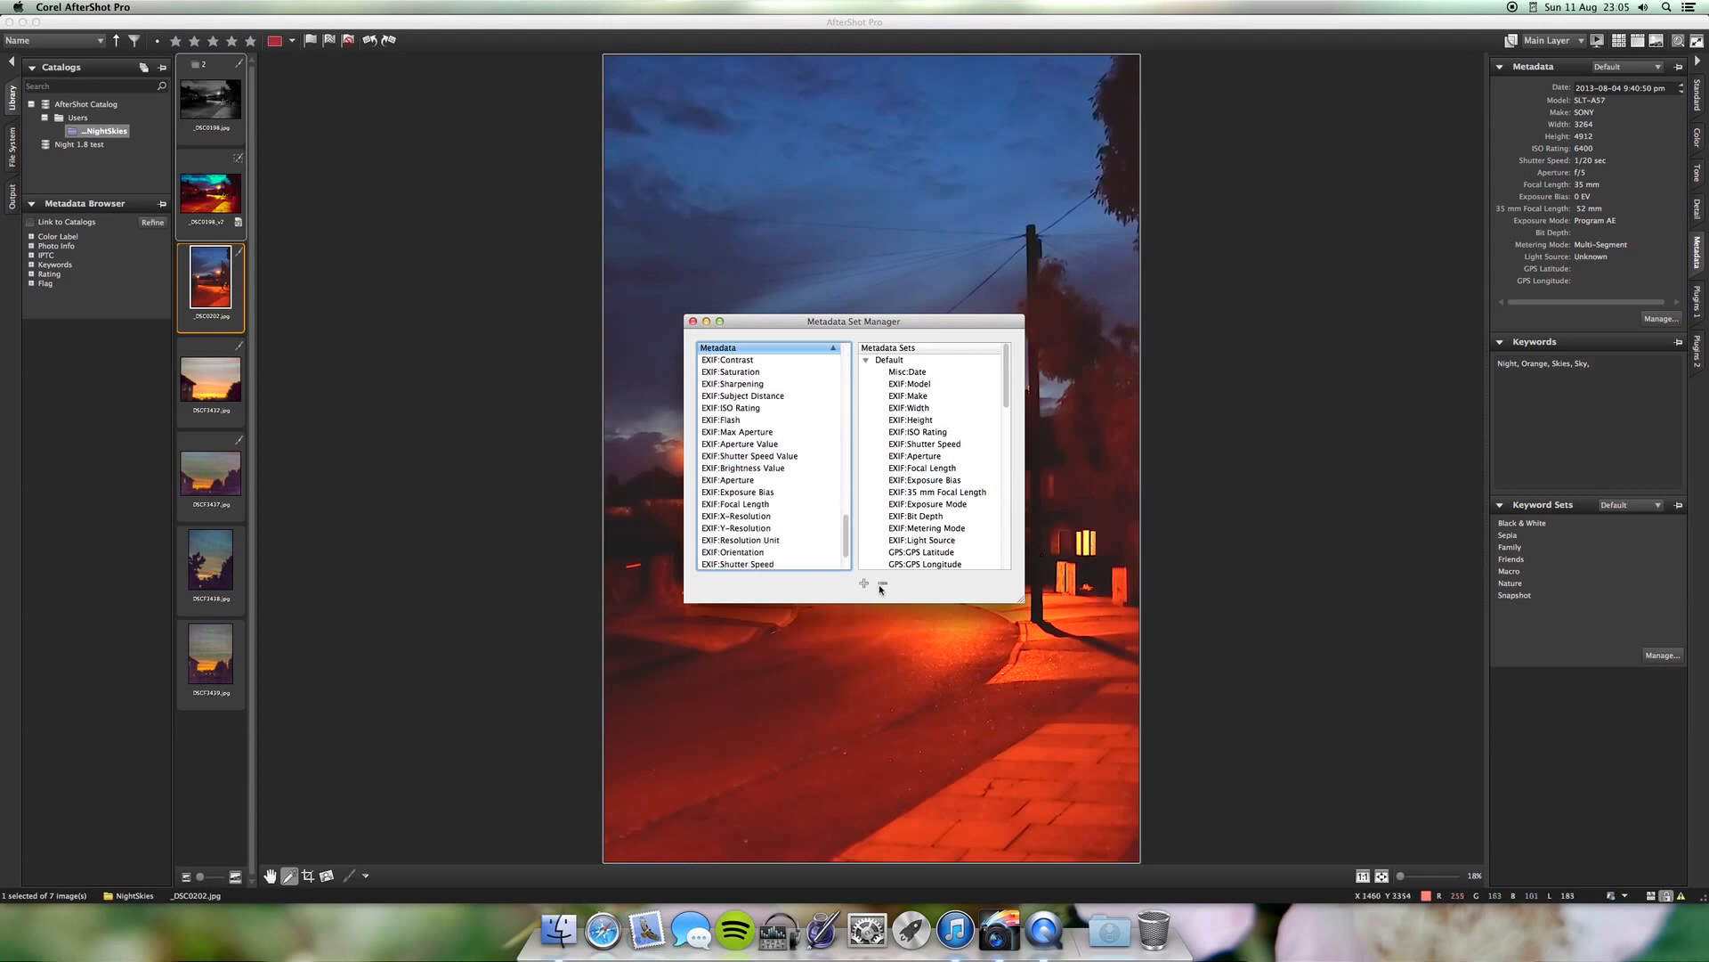
click(693, 322)
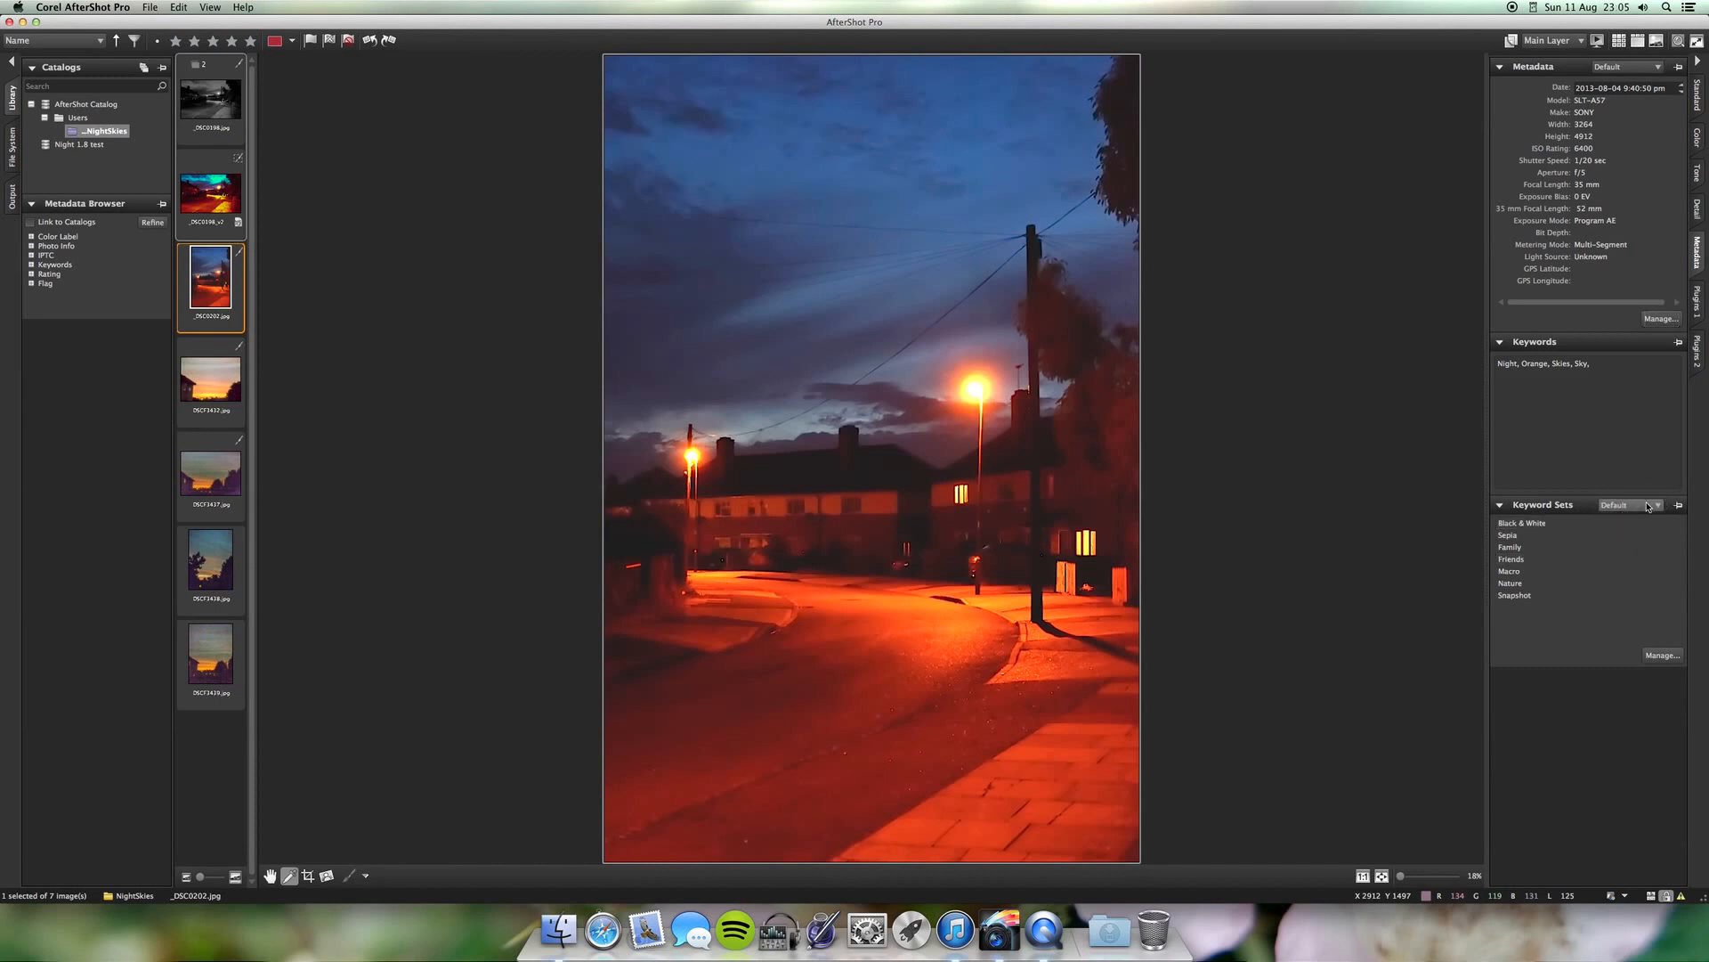
Enable the AutoLevels plugin on the photo and check the plugin list in asPluginManager
click(1701, 305)
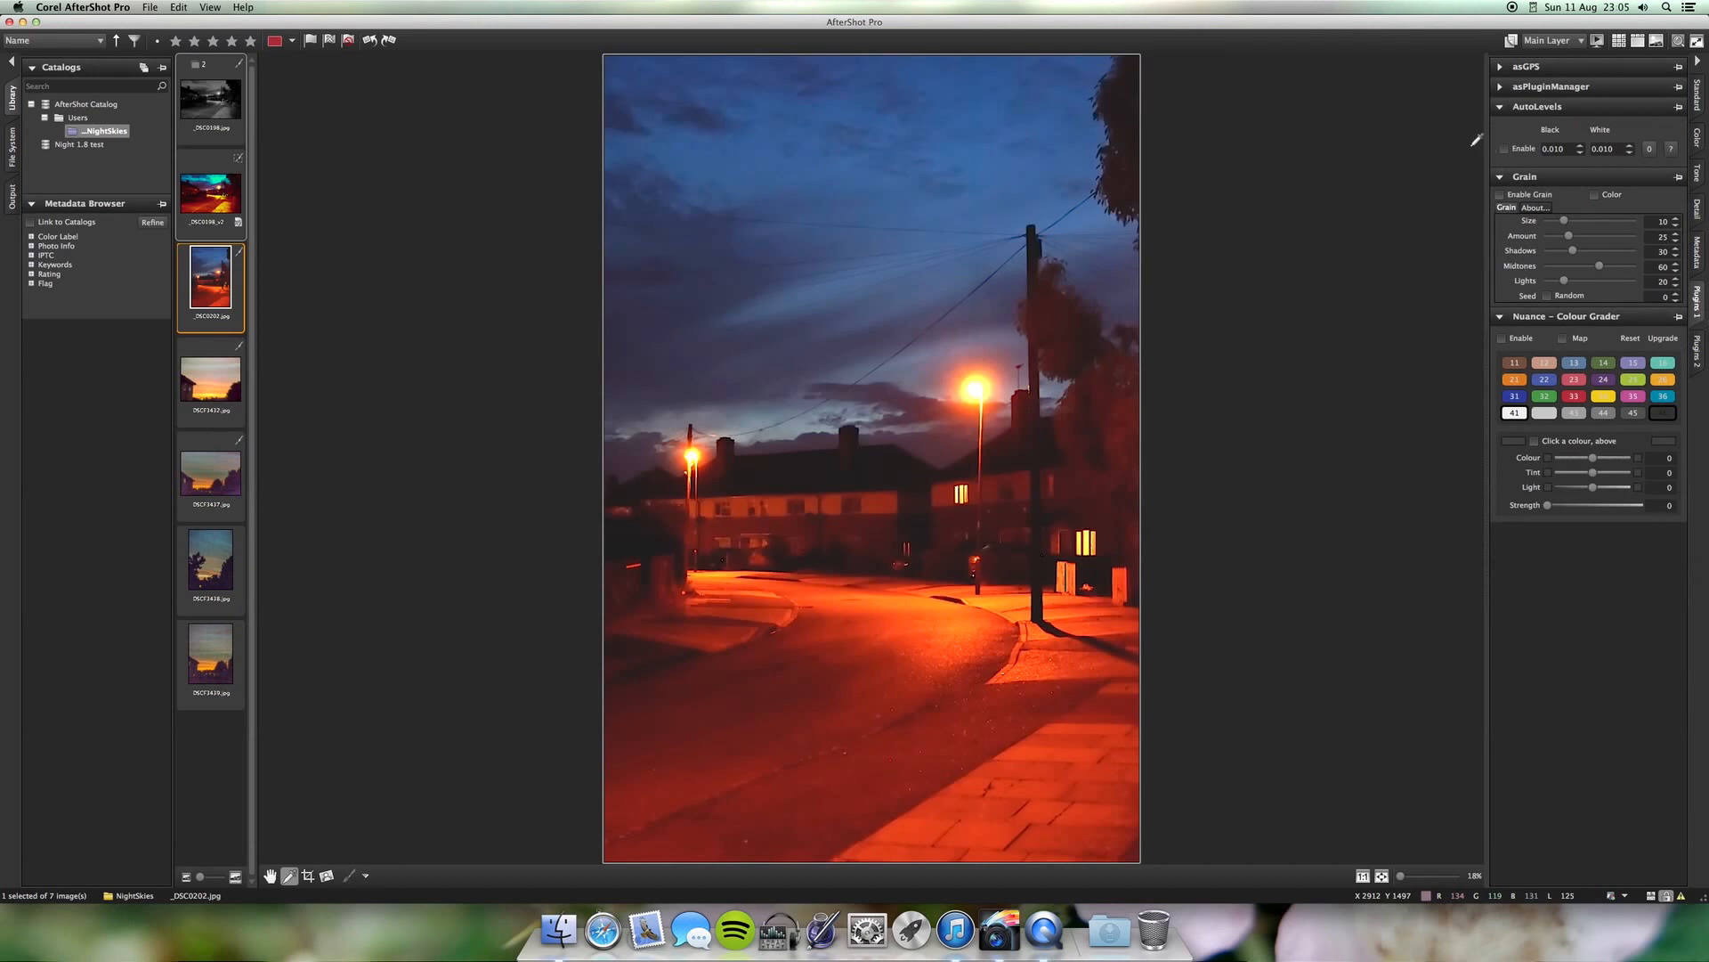
click(1503, 149)
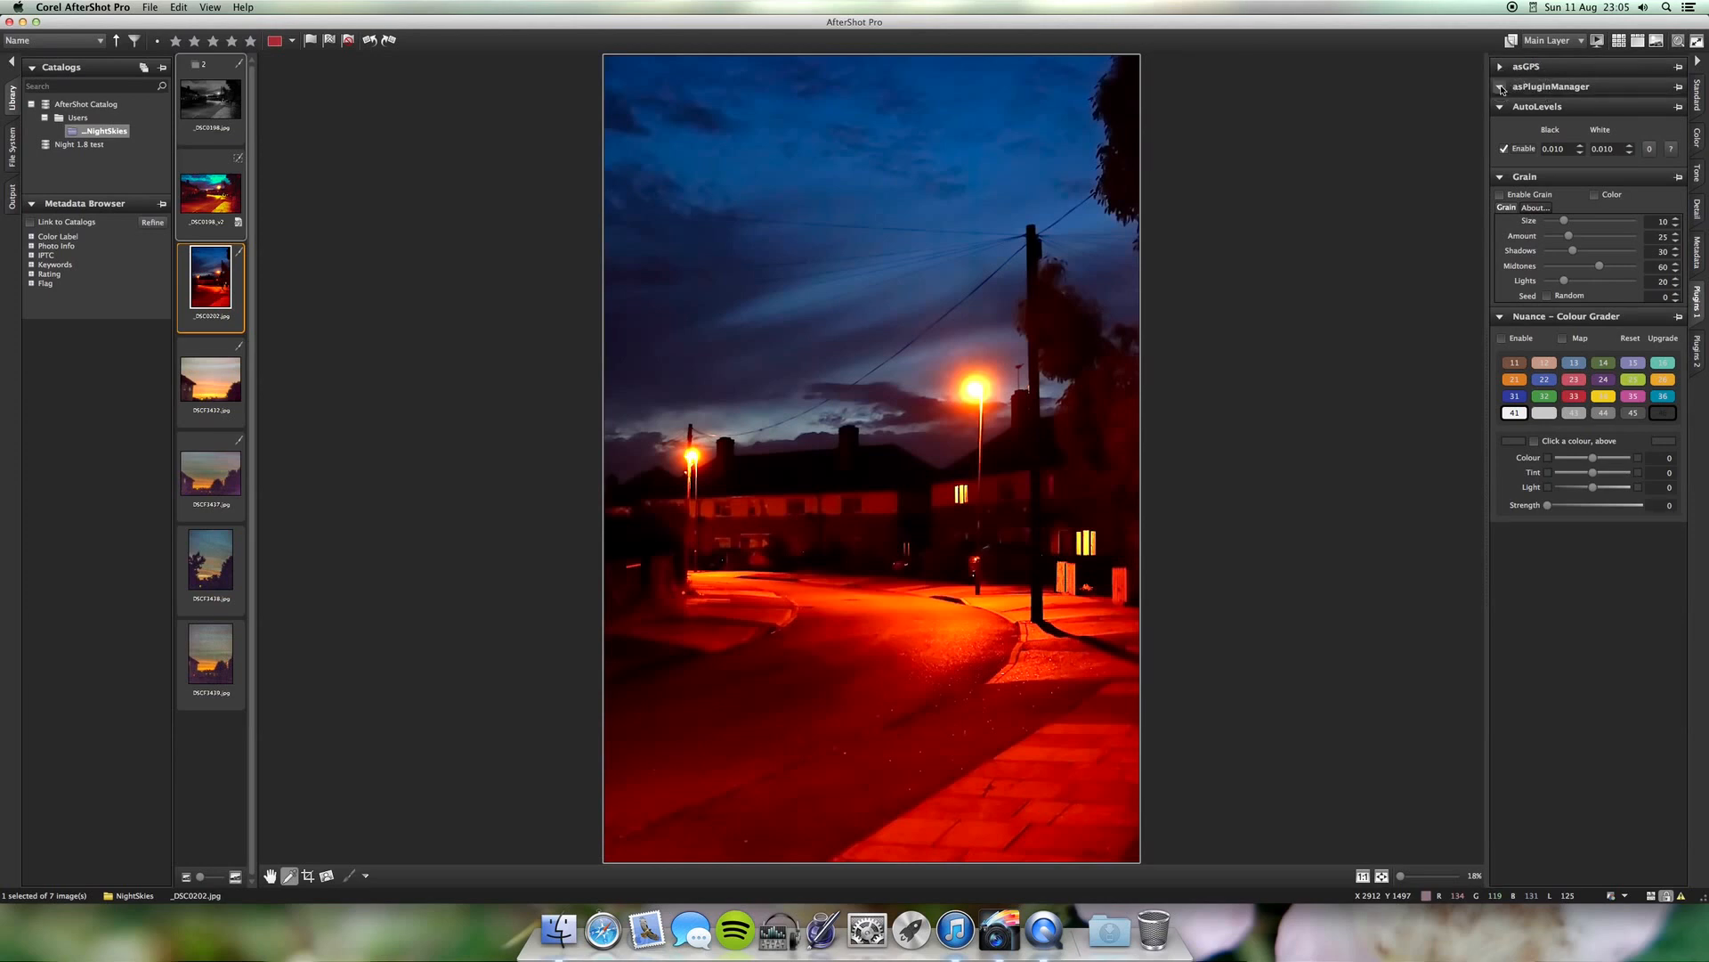
click(1501, 87)
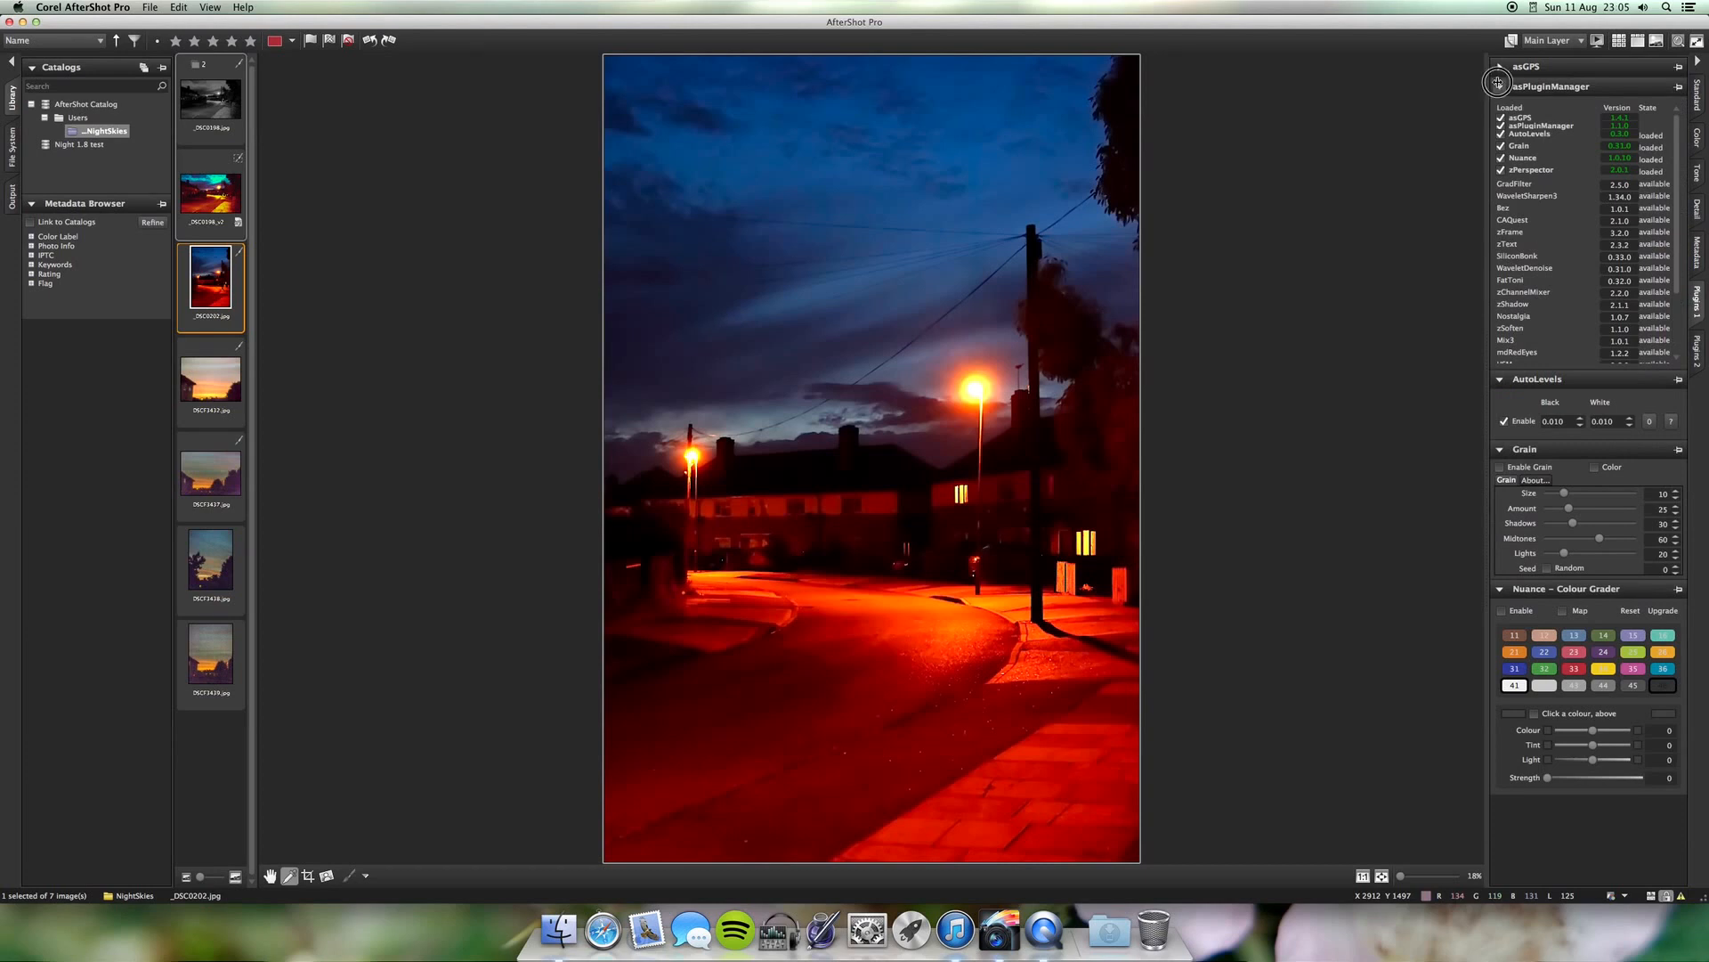
click(1500, 87)
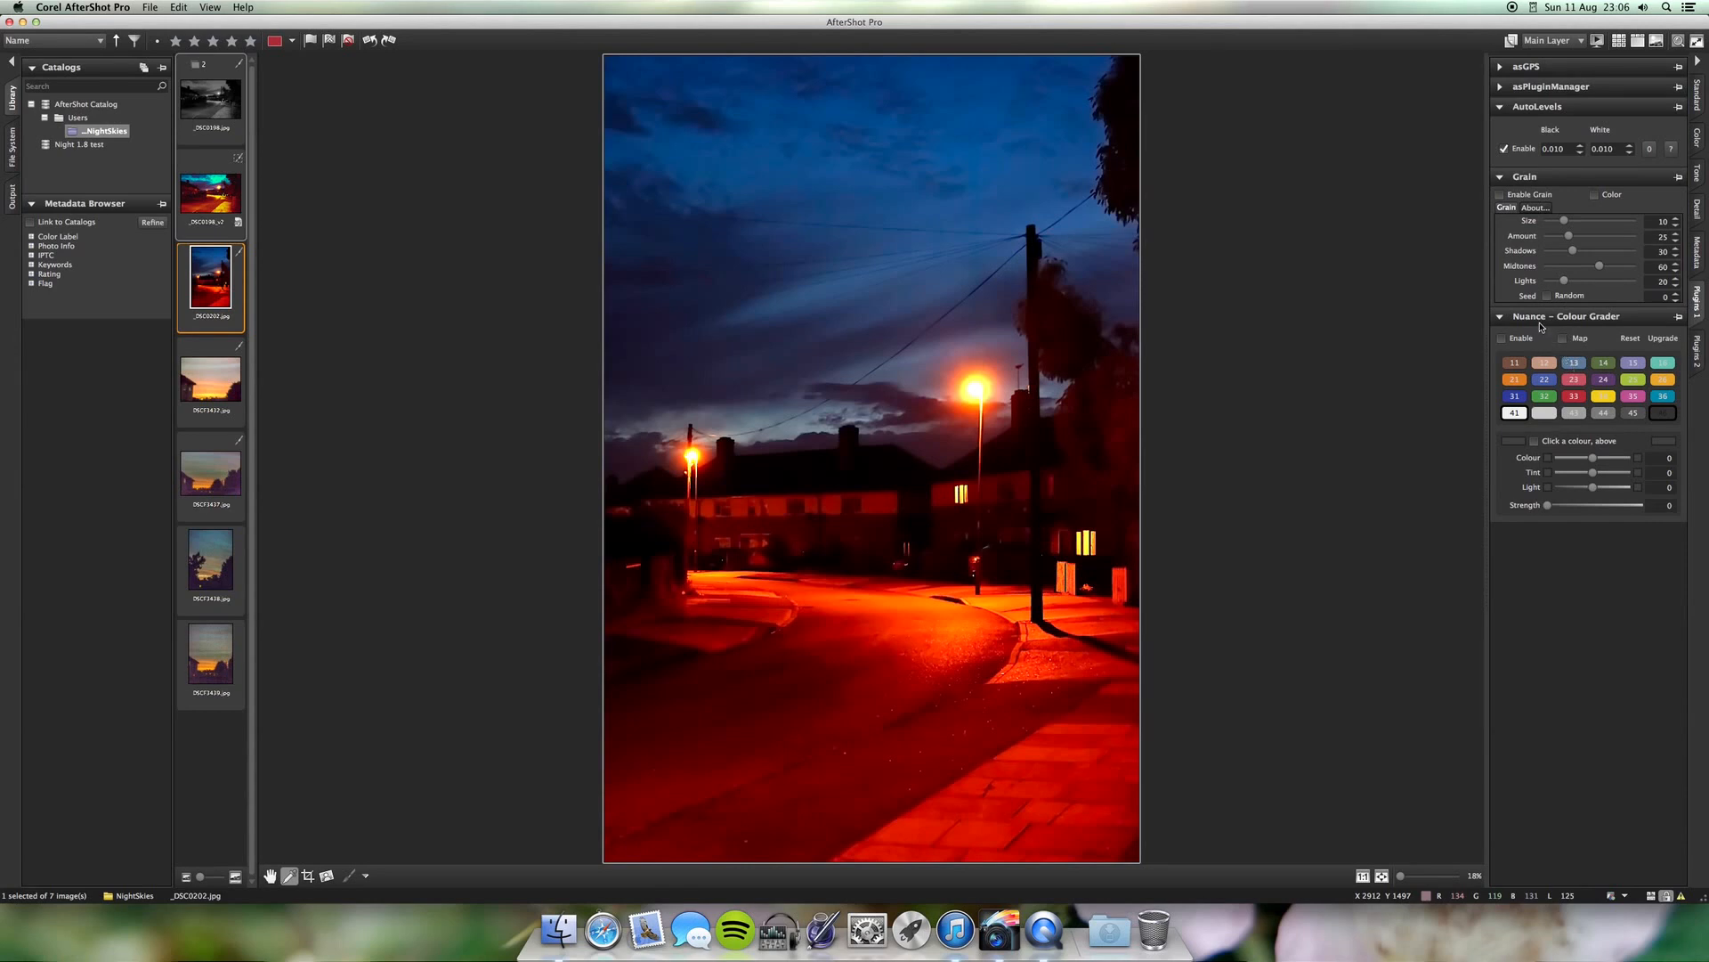
Try the Black and White plugin on the photo, preview its conversion modes, return to Luminance and switch the effect off
click(1696, 352)
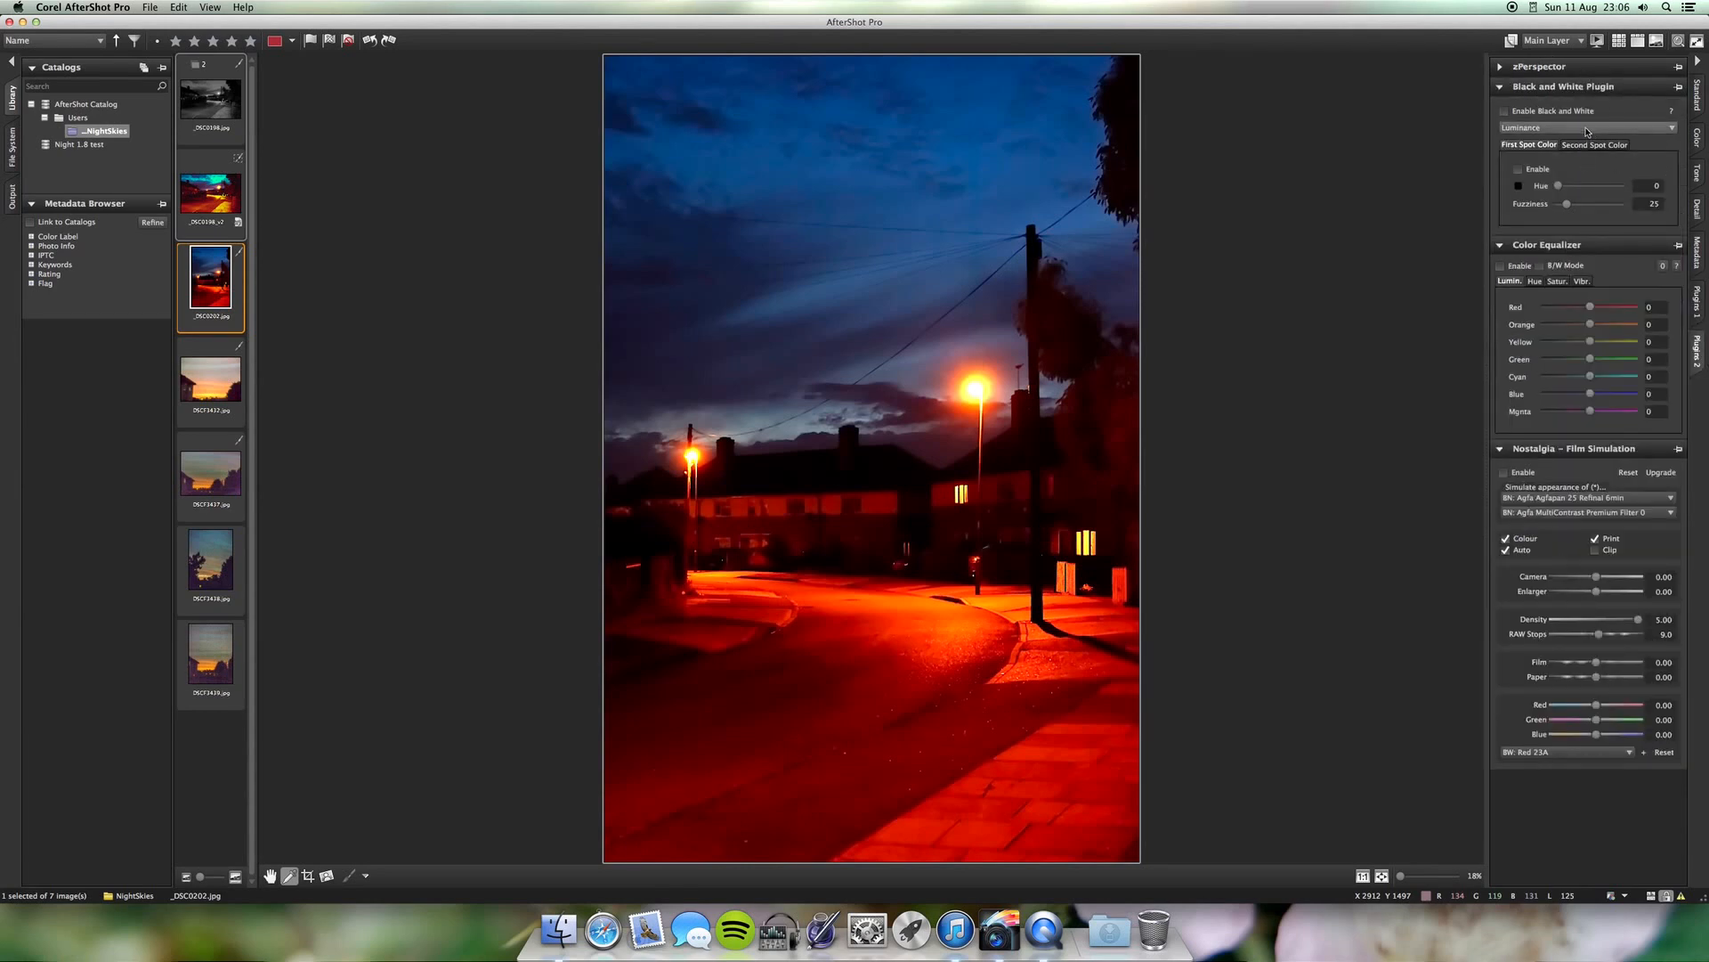
click(1505, 111)
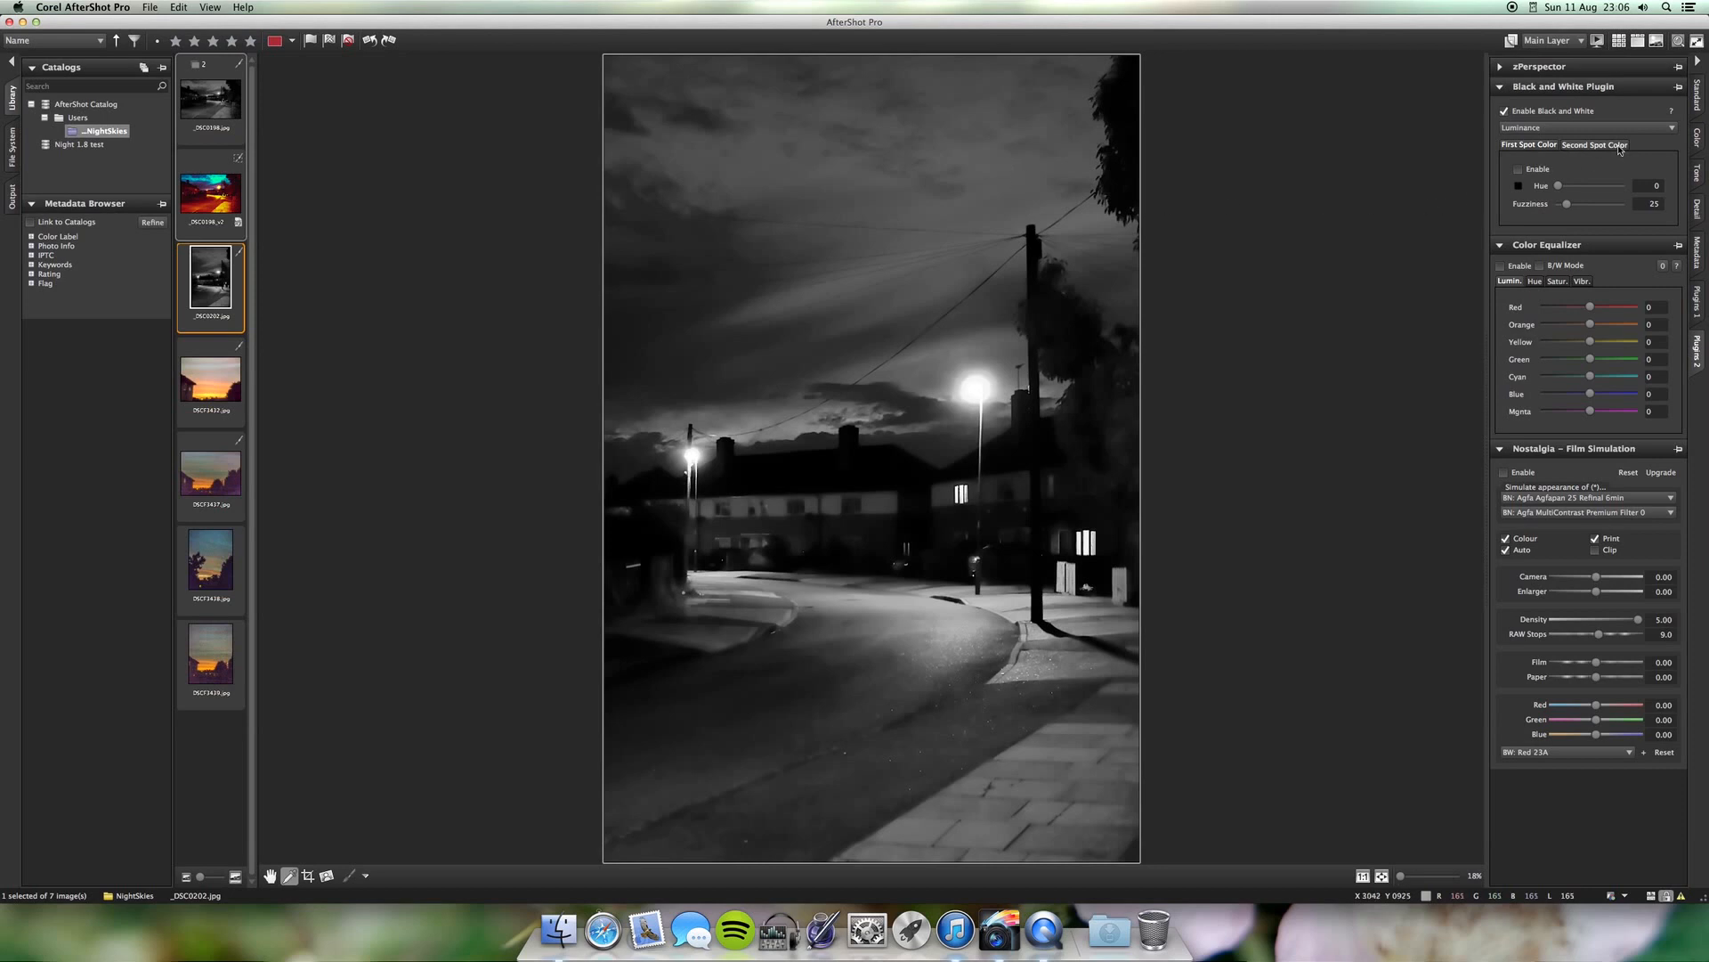
click(1585, 128)
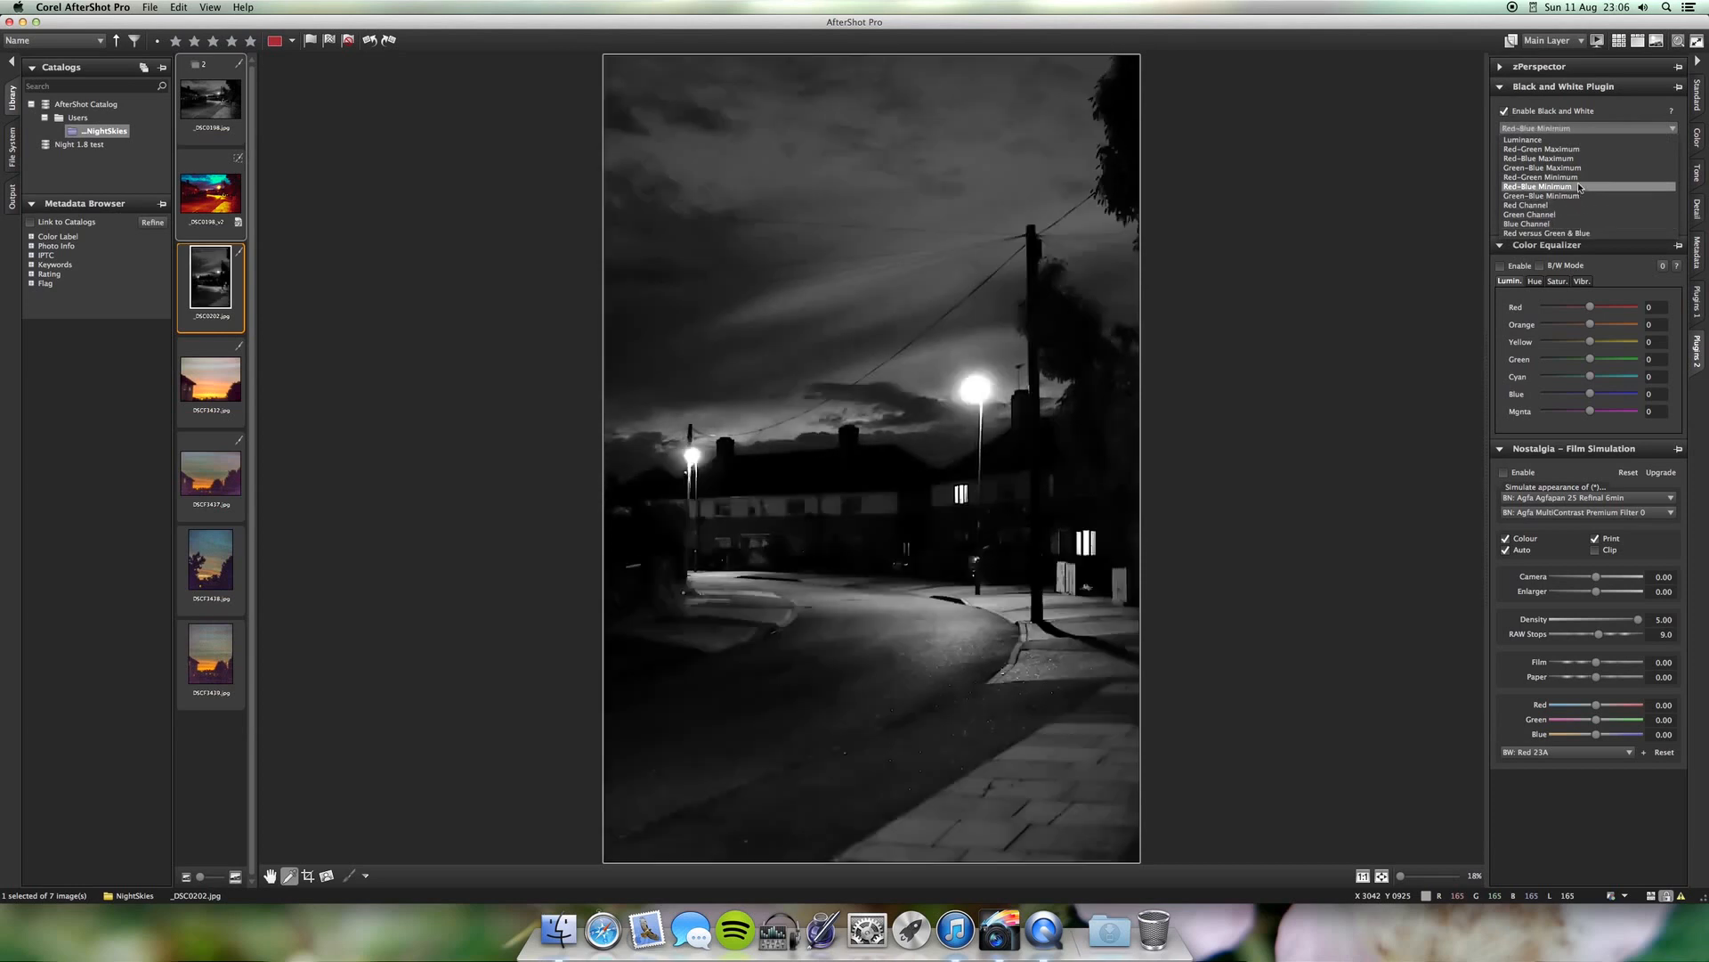
click(1614, 140)
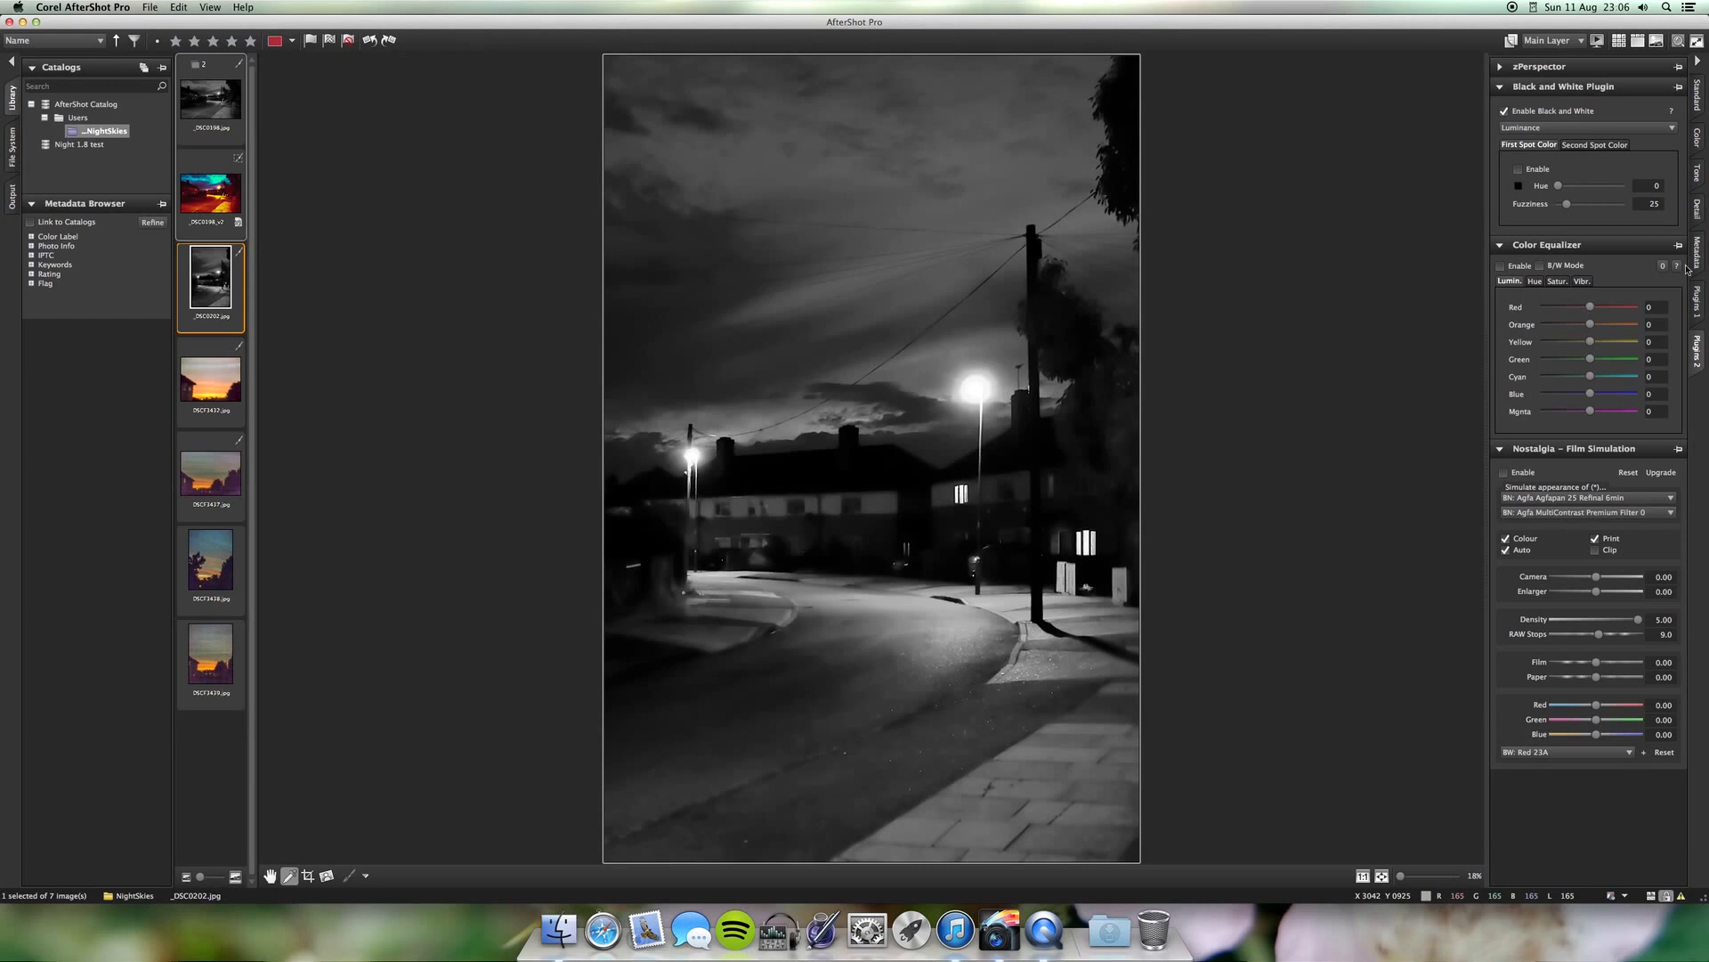
click(1694, 98)
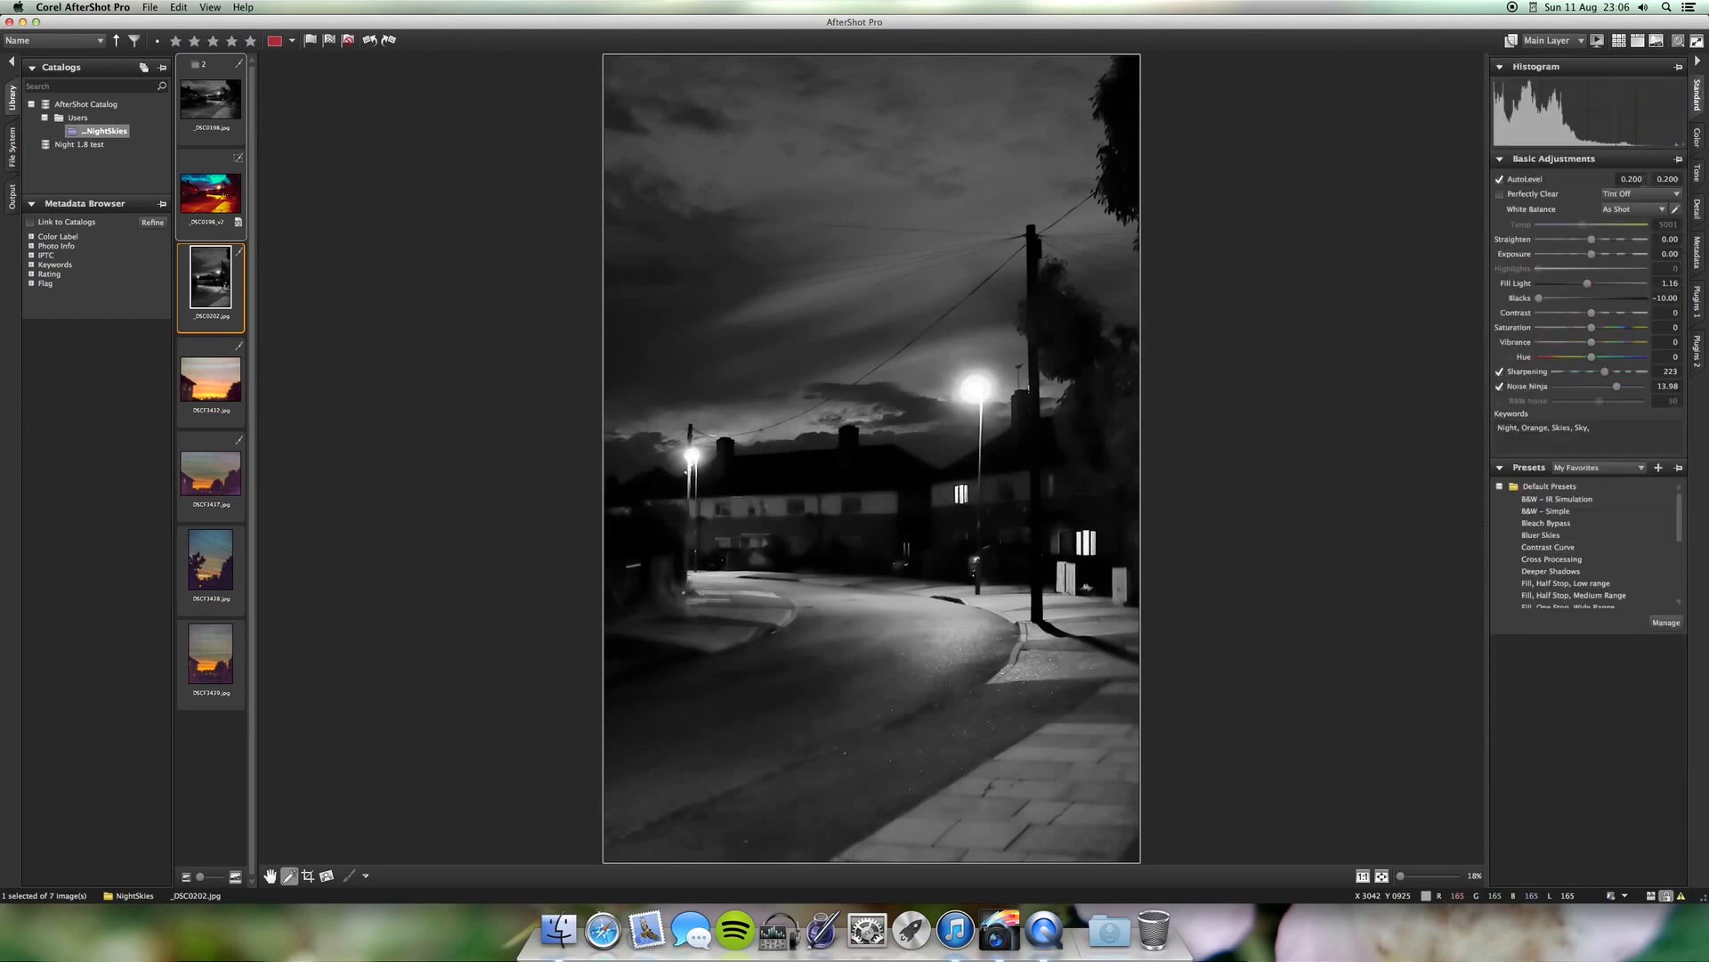
click(1698, 301)
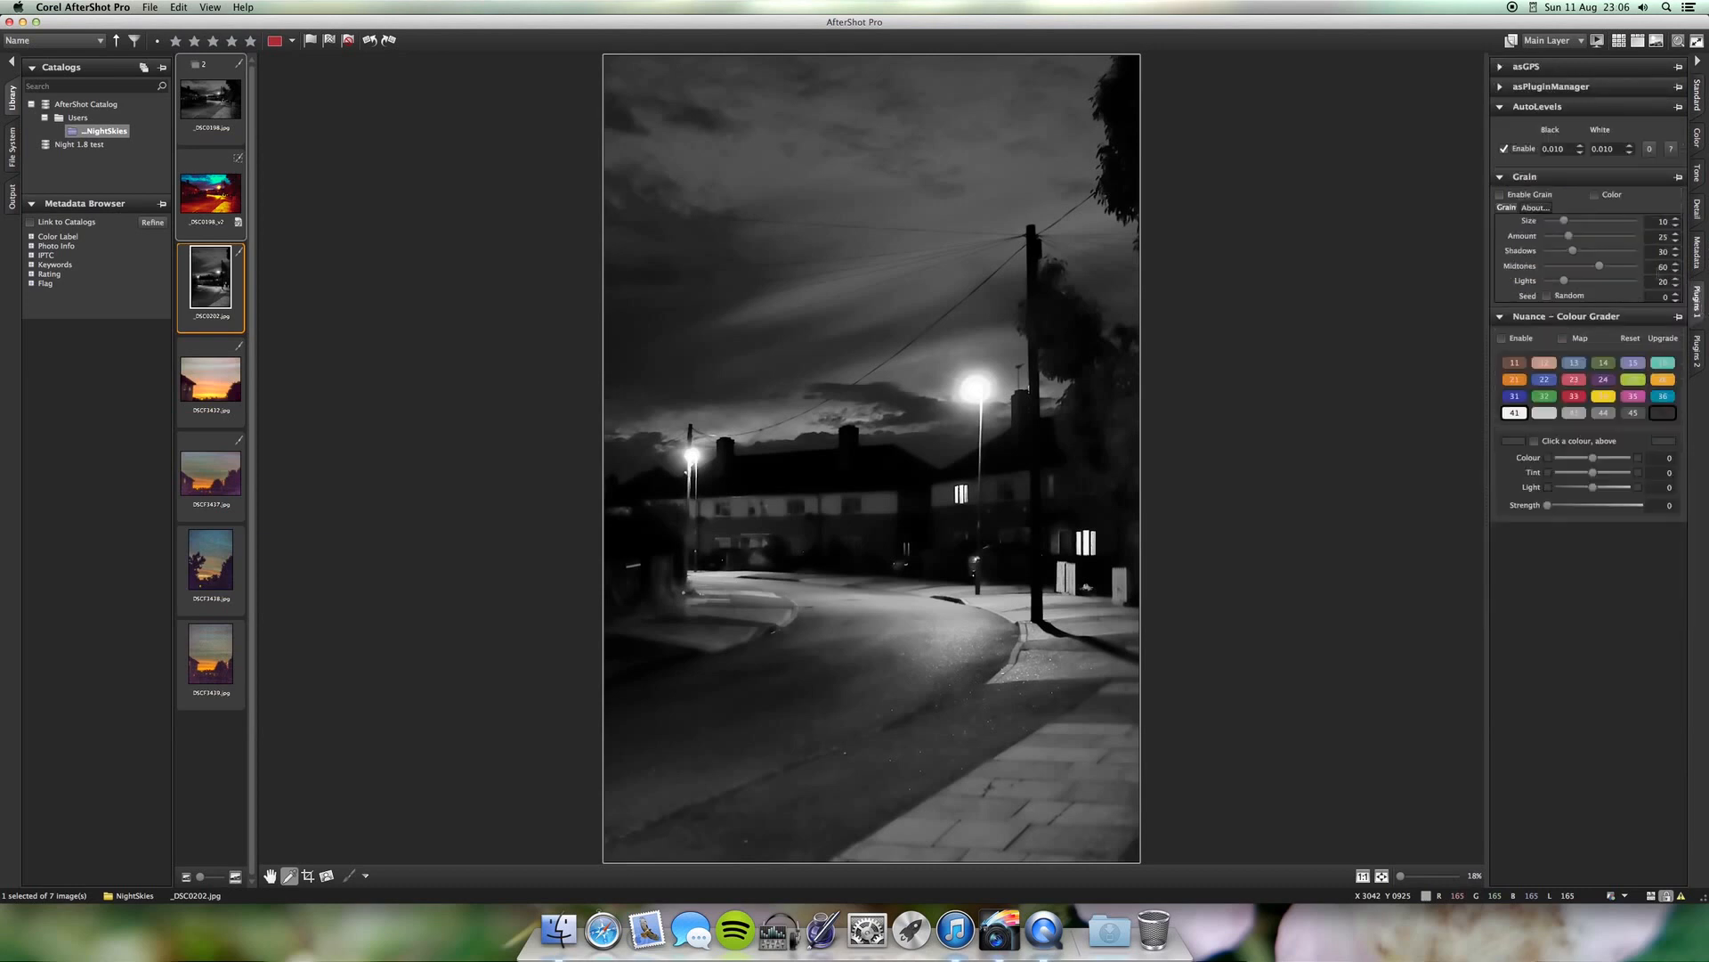
click(1698, 347)
click(1505, 111)
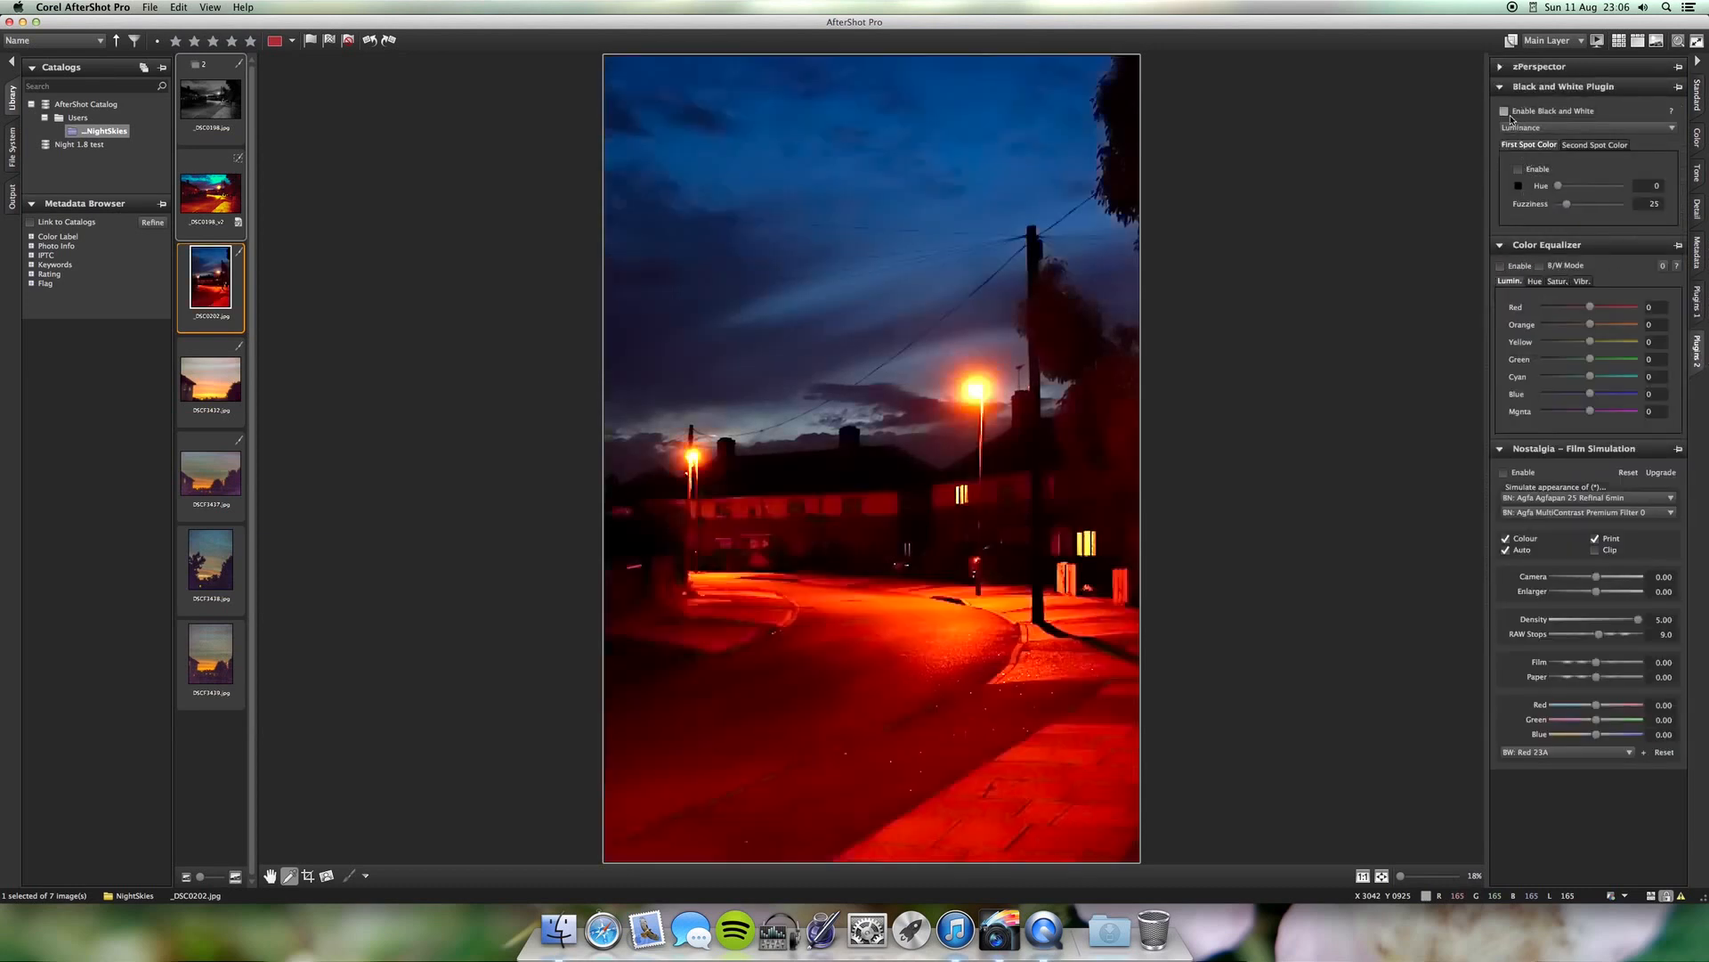
Move the Layers window beside the photo, add a Heal/Clone layer and an adjustment layer, and close the window
click(1698, 100)
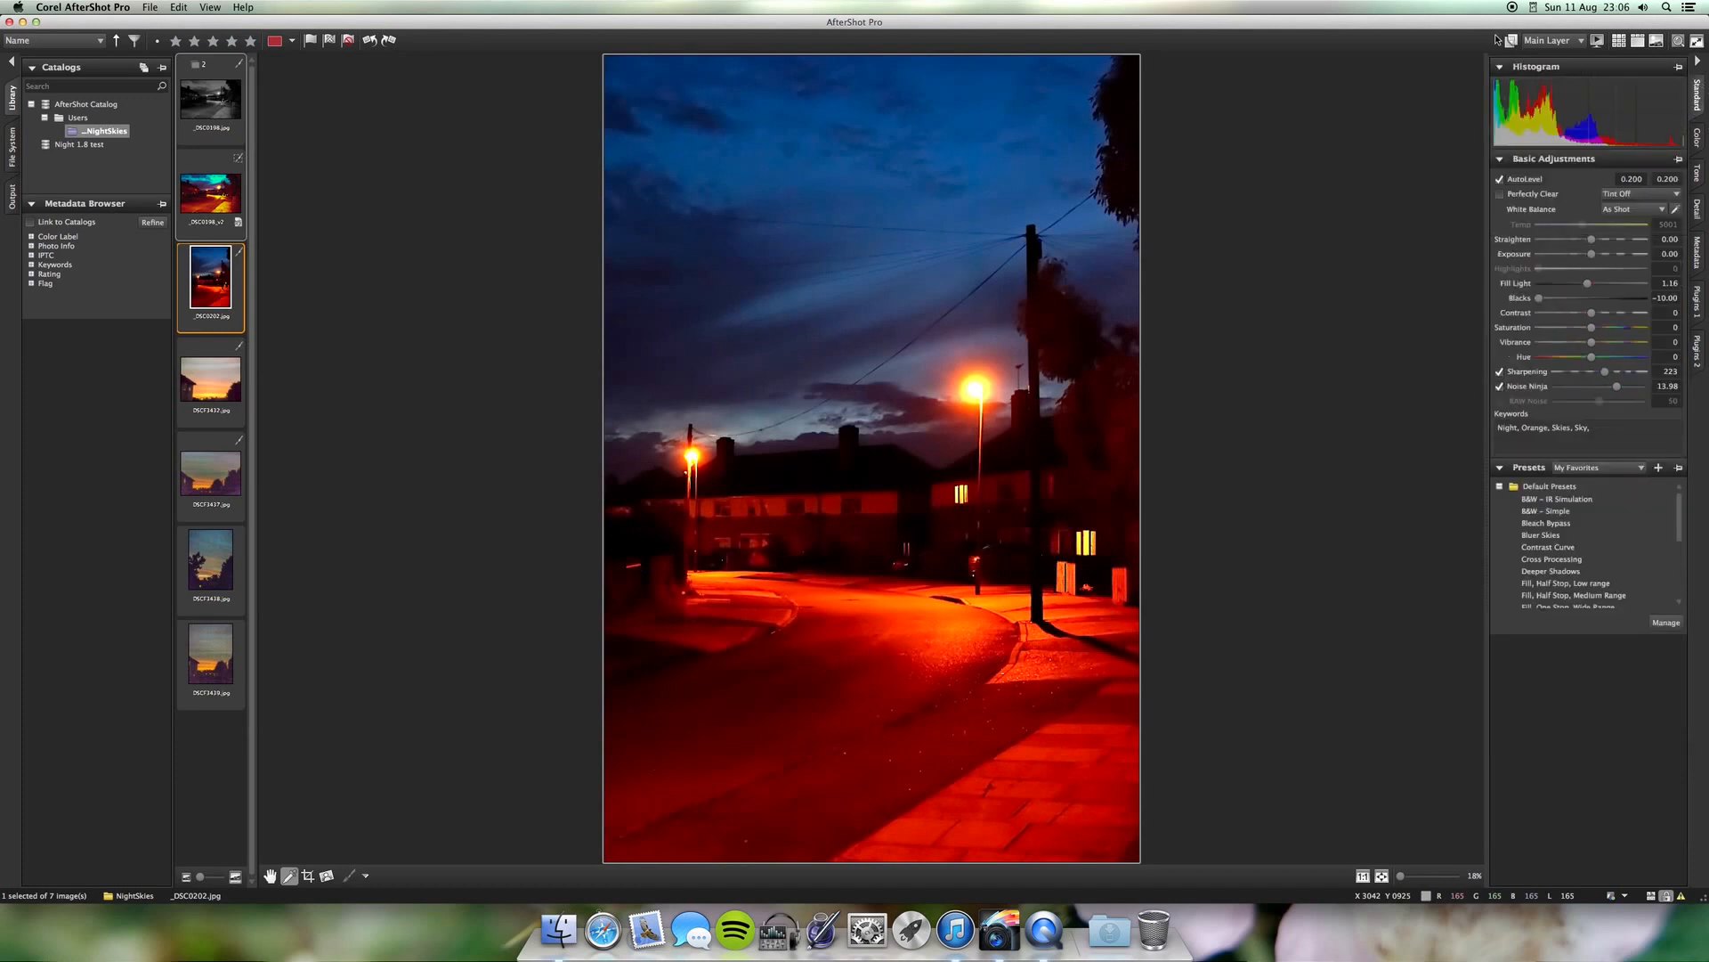
click(1542, 43)
click(1554, 54)
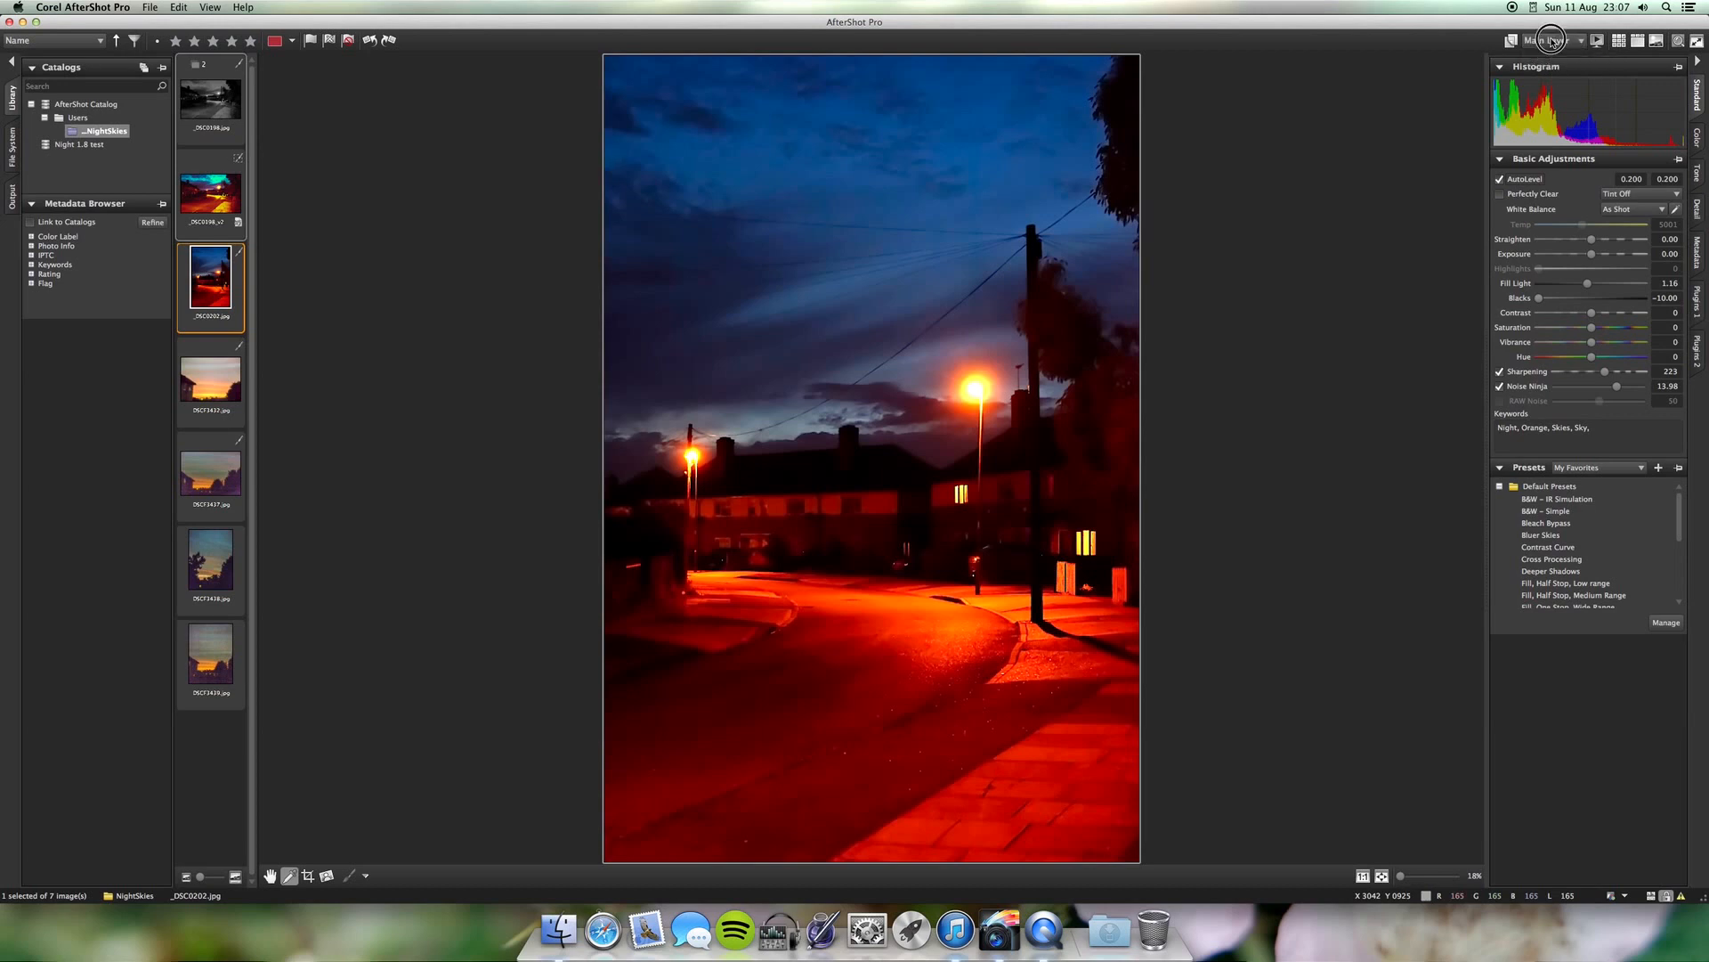
click(1512, 41)
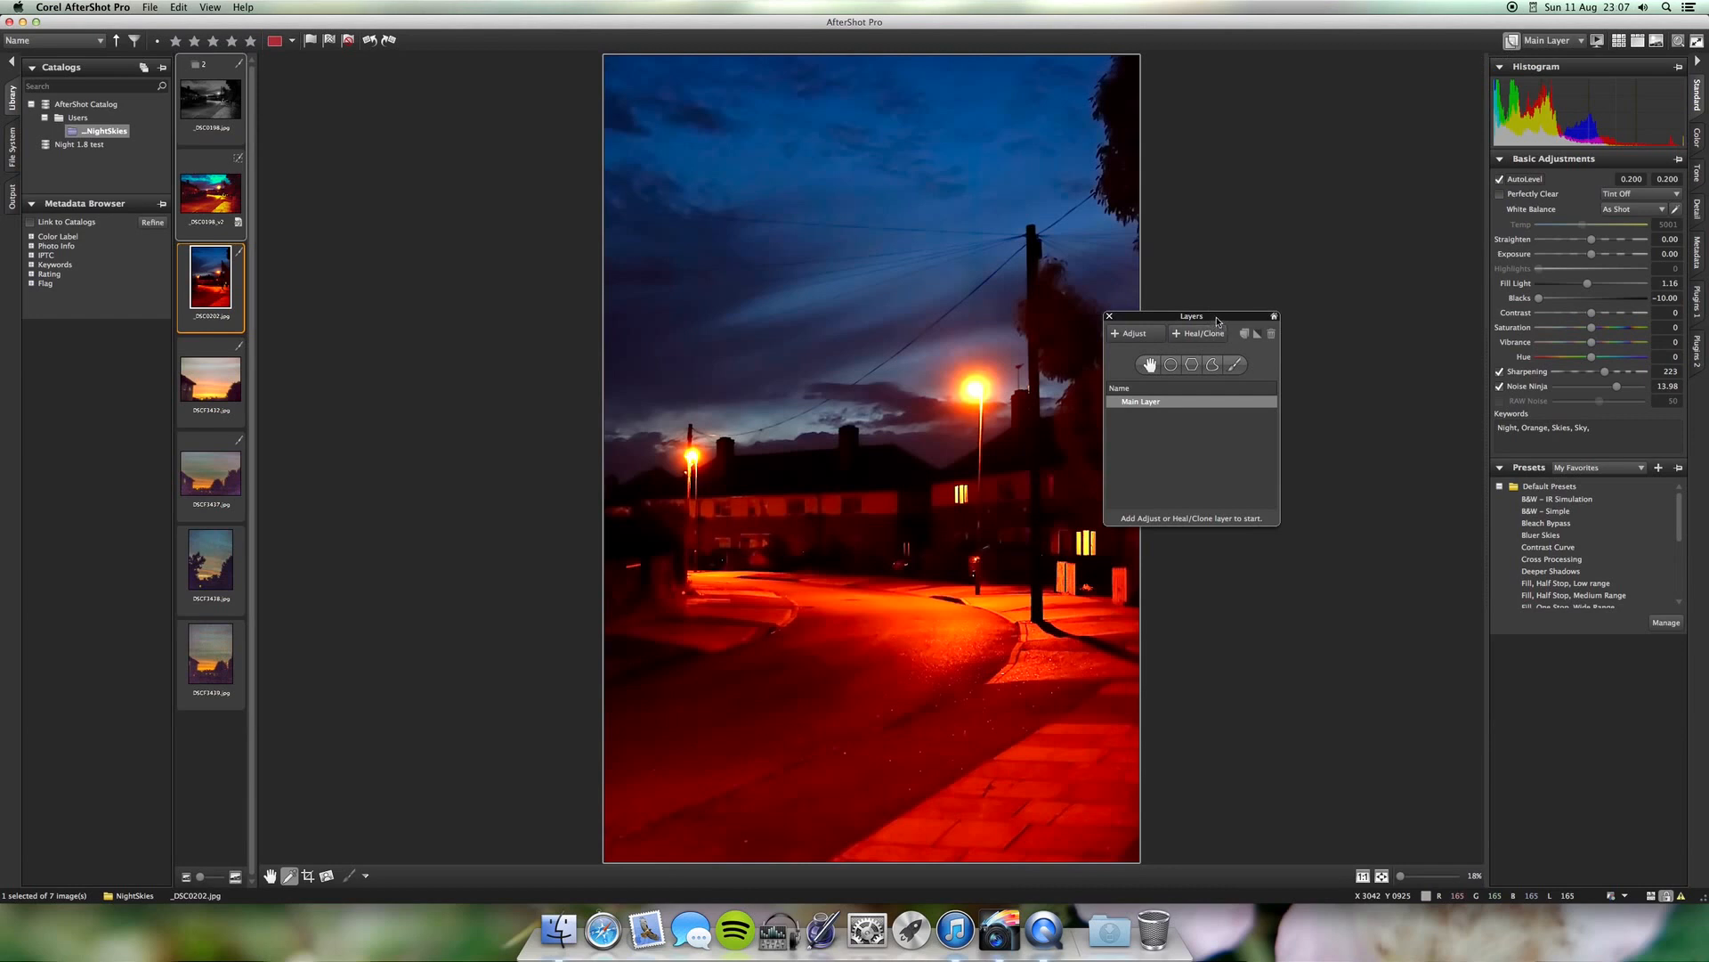
drag(1217, 321, 1304, 239)
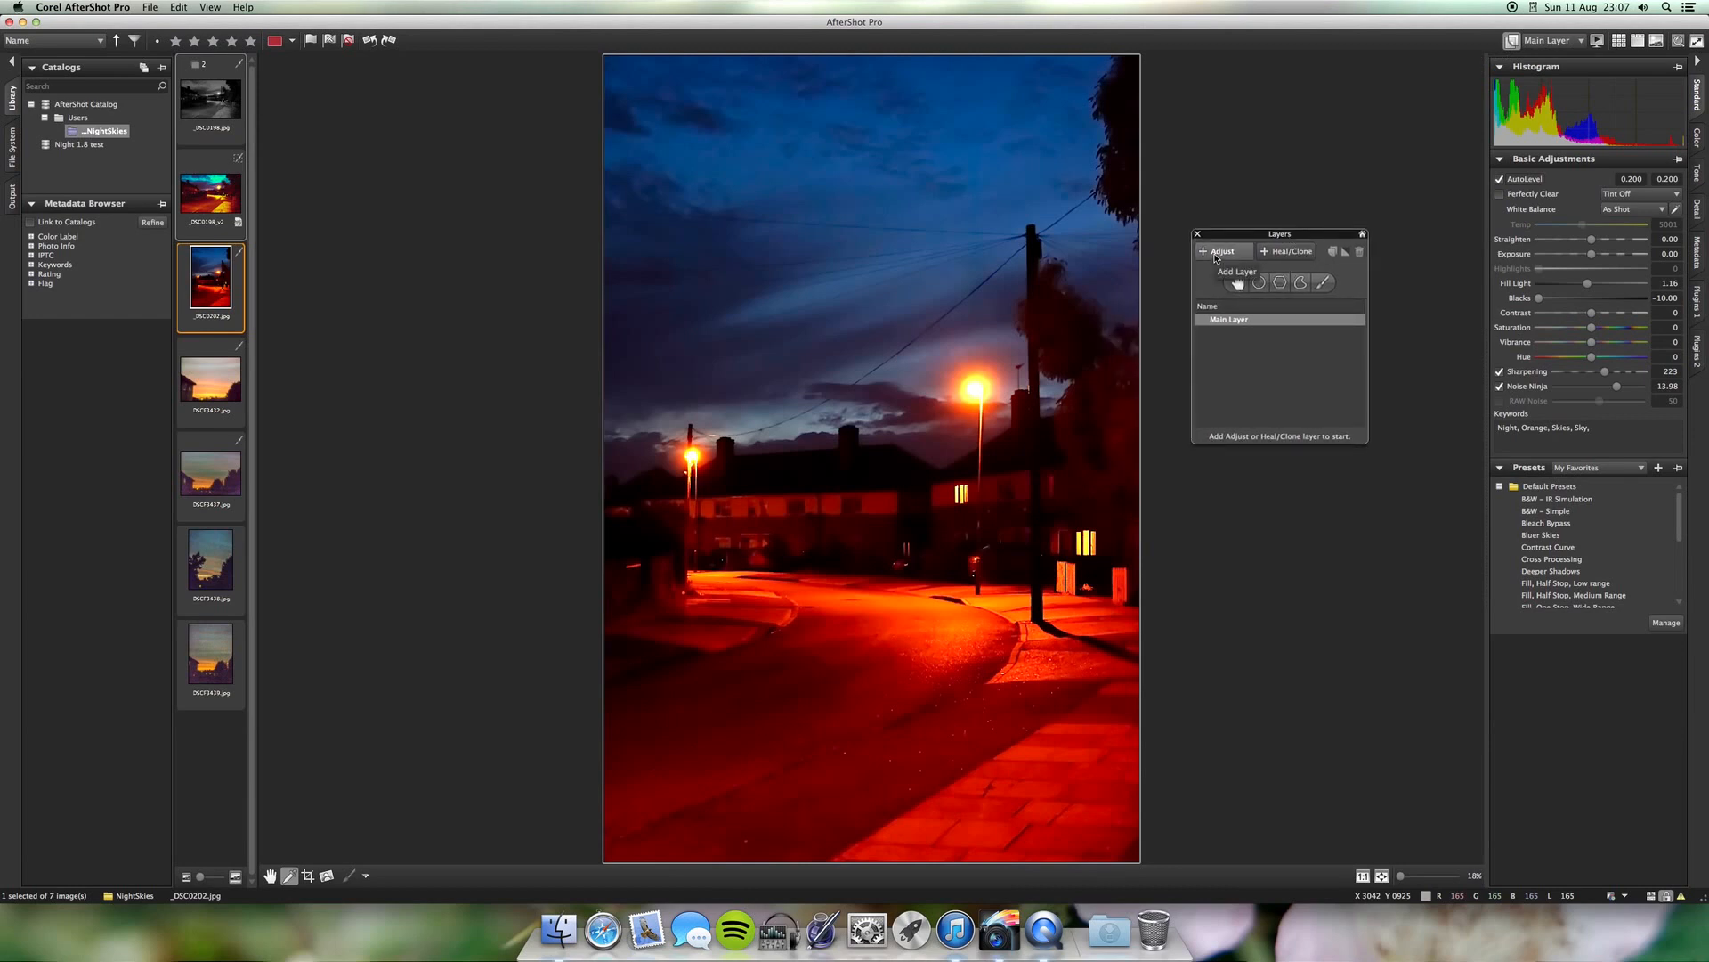
click(1283, 253)
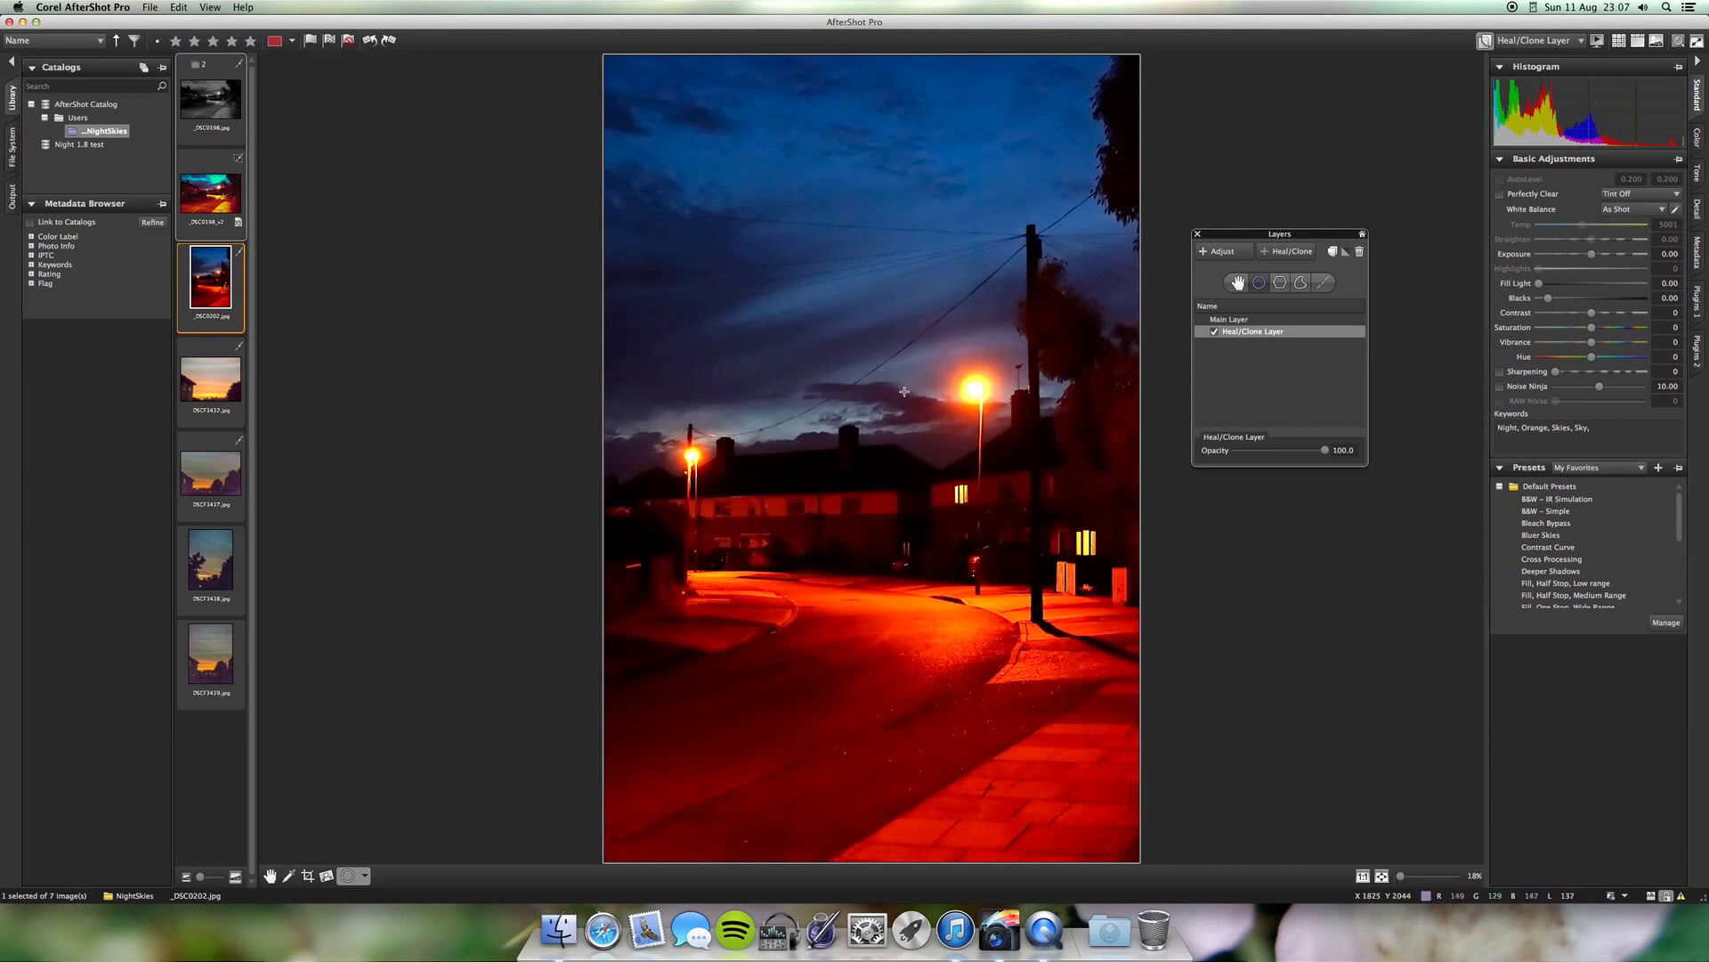
click(1213, 330)
click(1220, 251)
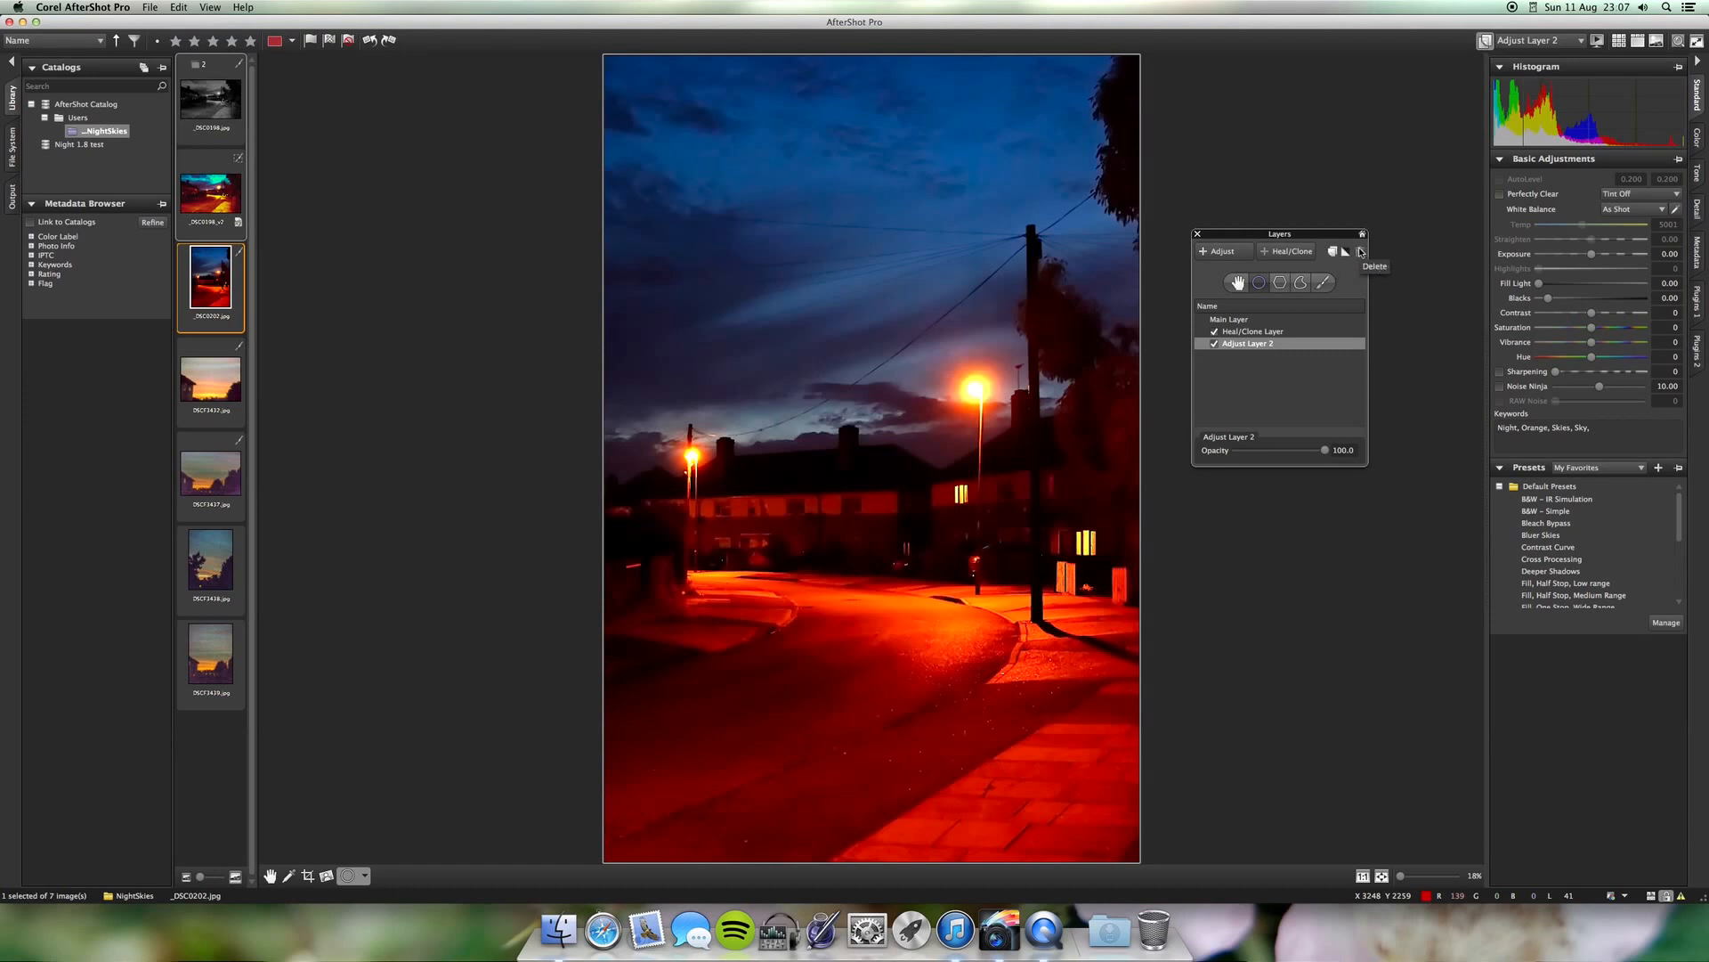
click(1196, 234)
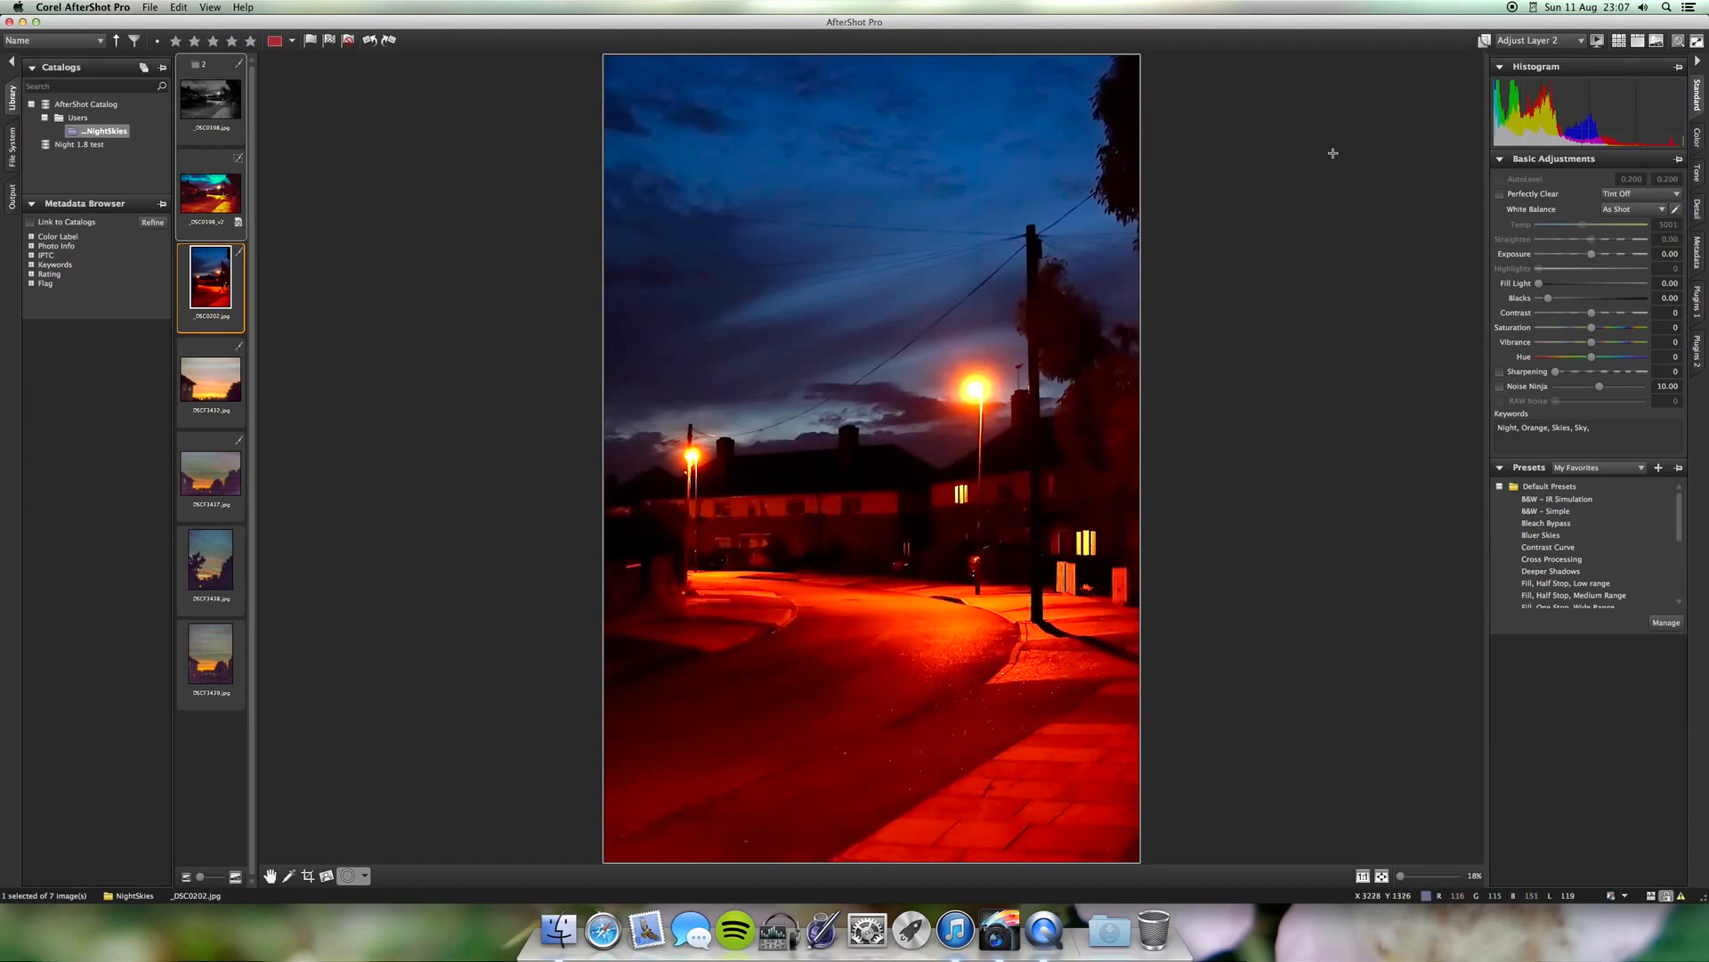
Leave layer editing with the Pan tool and enable a crop on the street photo, placing the Cropping window beside the picture
click(1485, 41)
click(1484, 40)
click(270, 875)
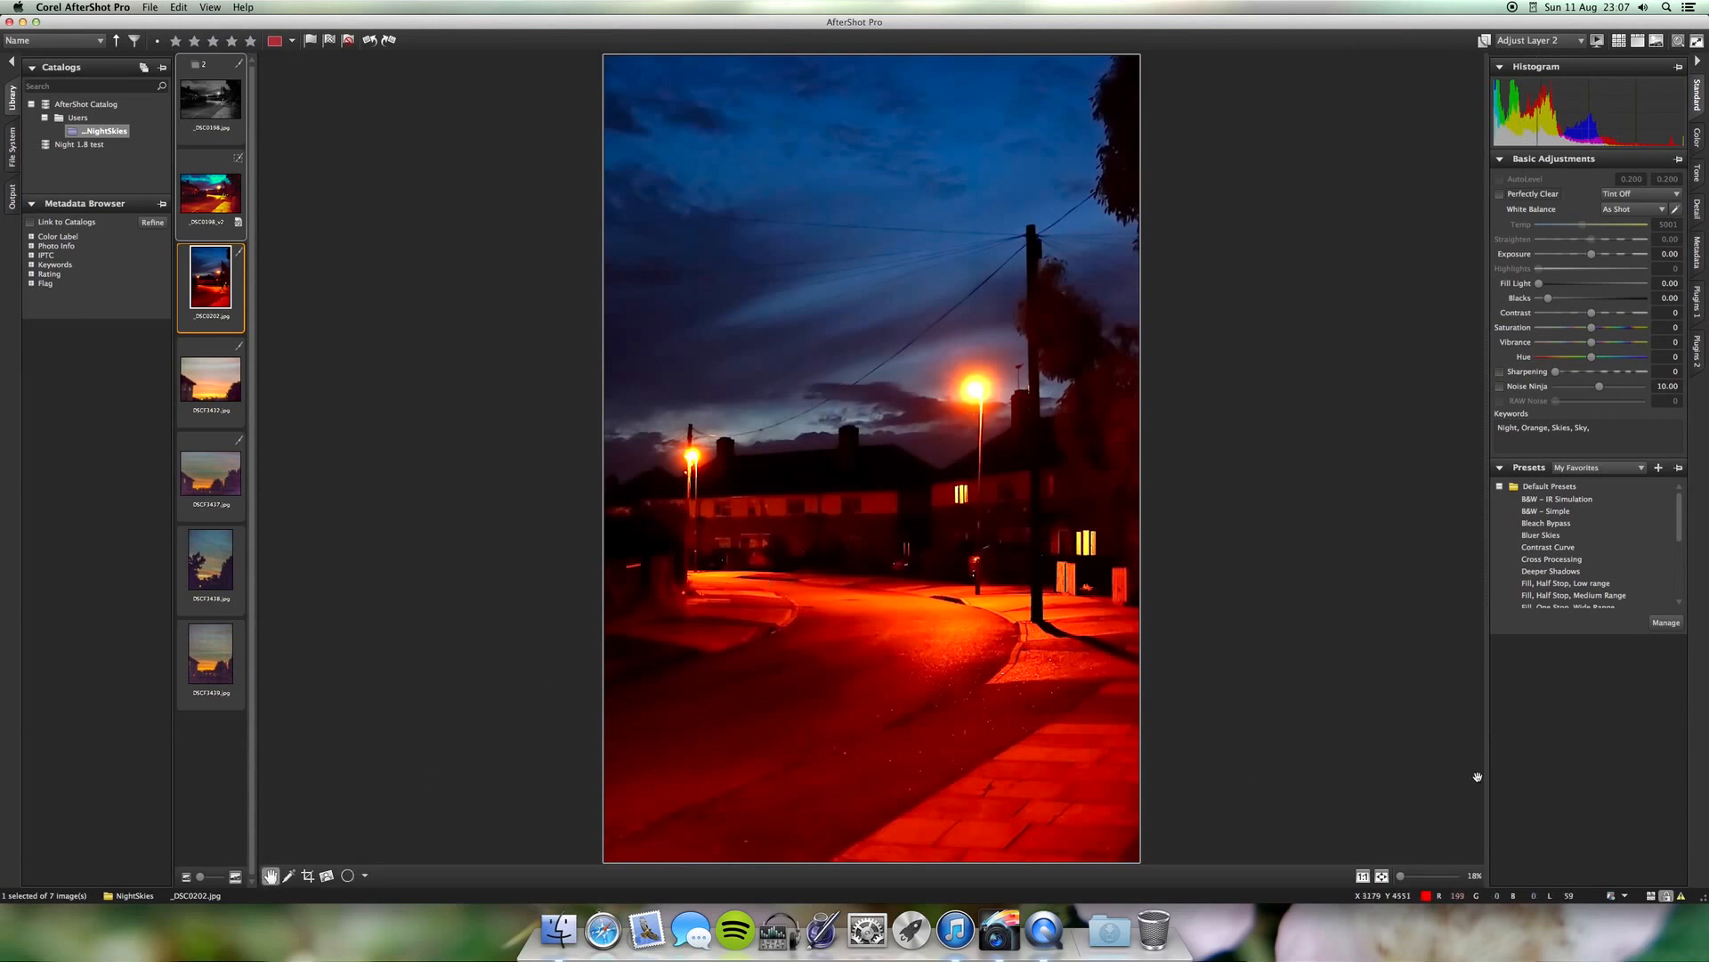
click(309, 876)
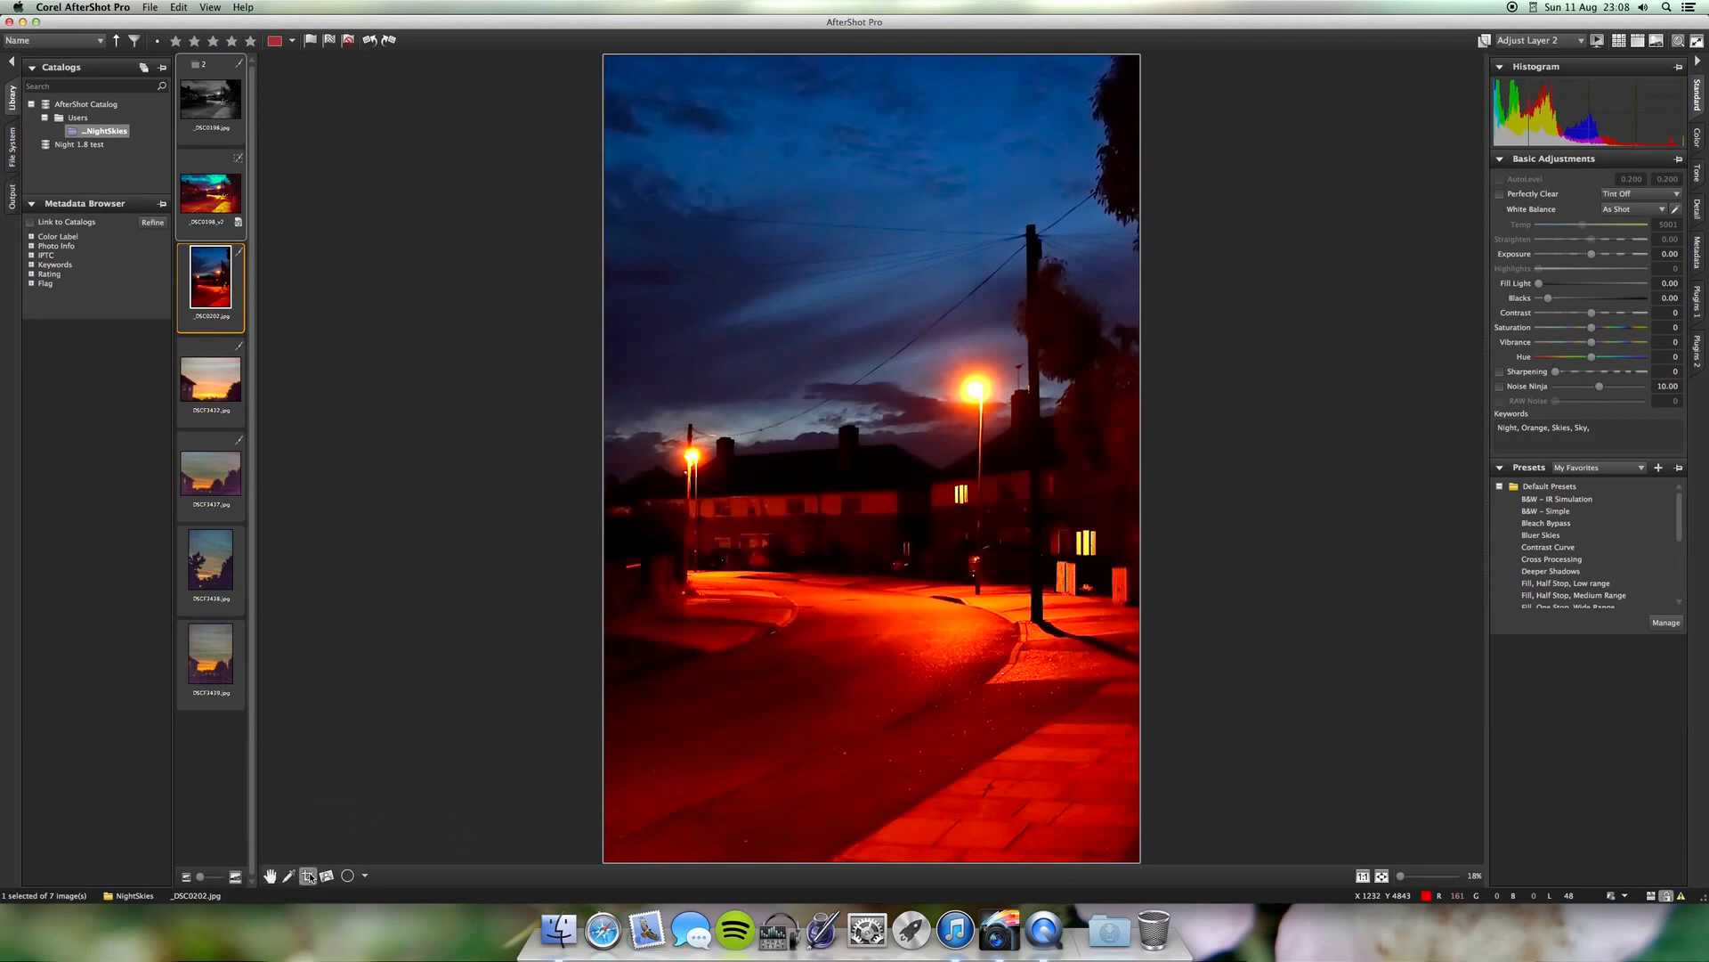
drag(367, 786, 373, 596)
click(312, 611)
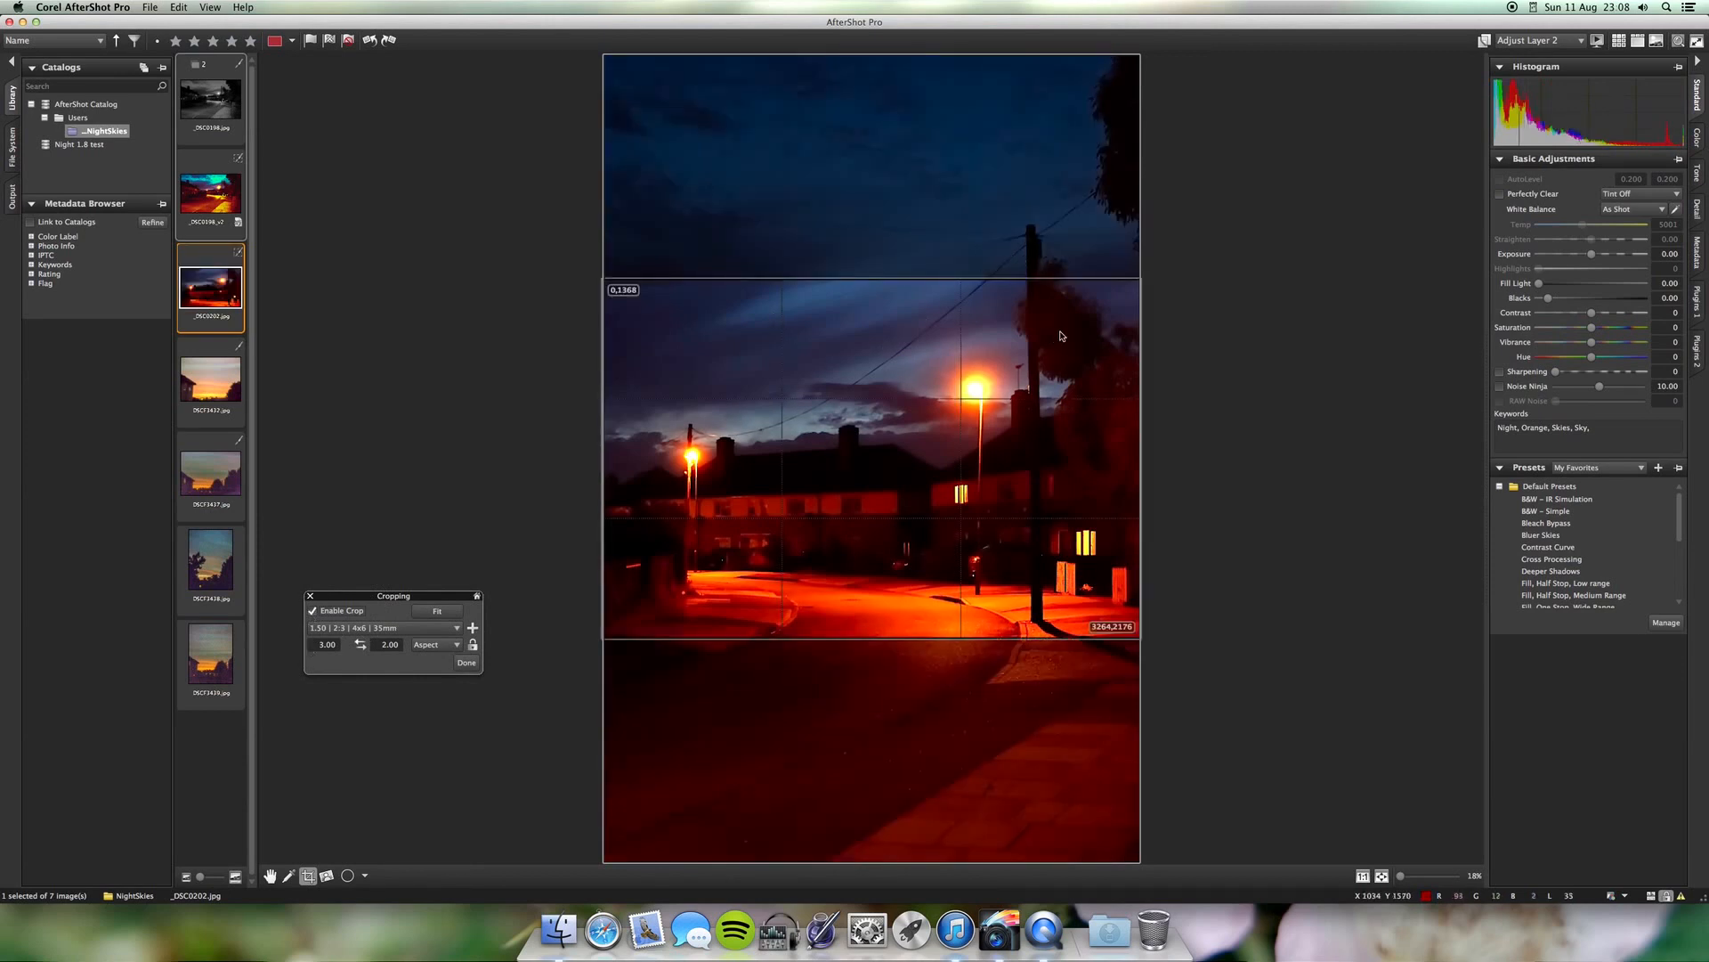
Try the 1.00 | 1:1 | Square and 1.85 | Widescreen aspect ratios on the crop
click(411, 628)
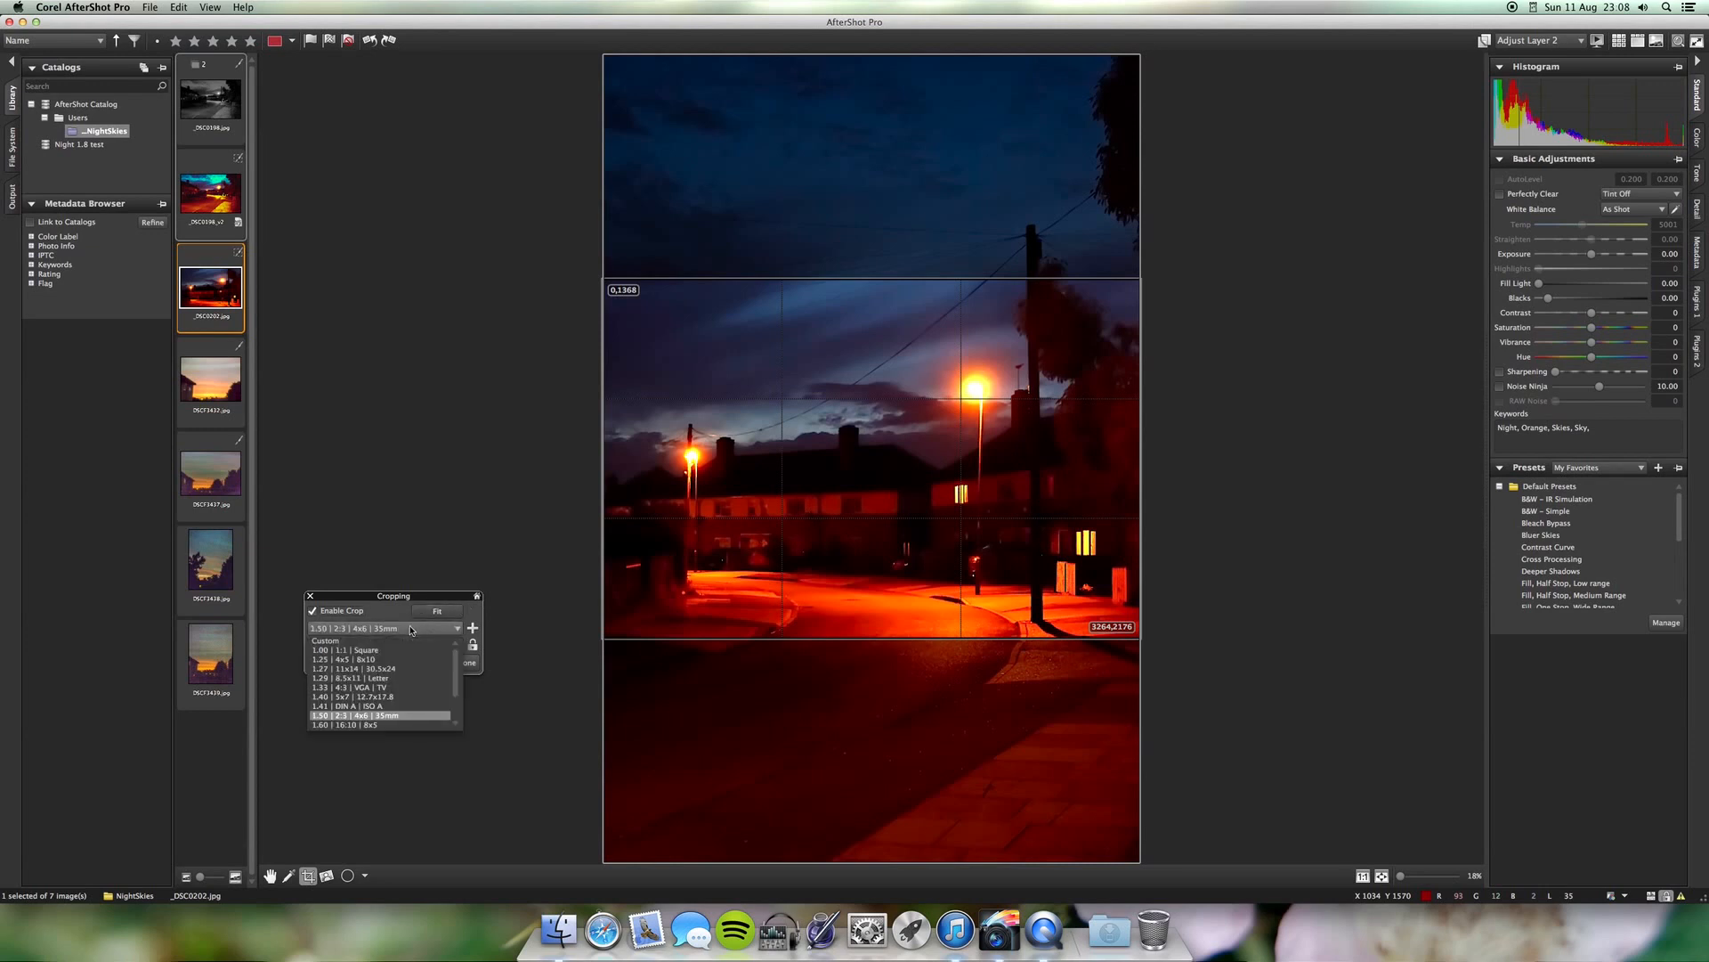
click(388, 651)
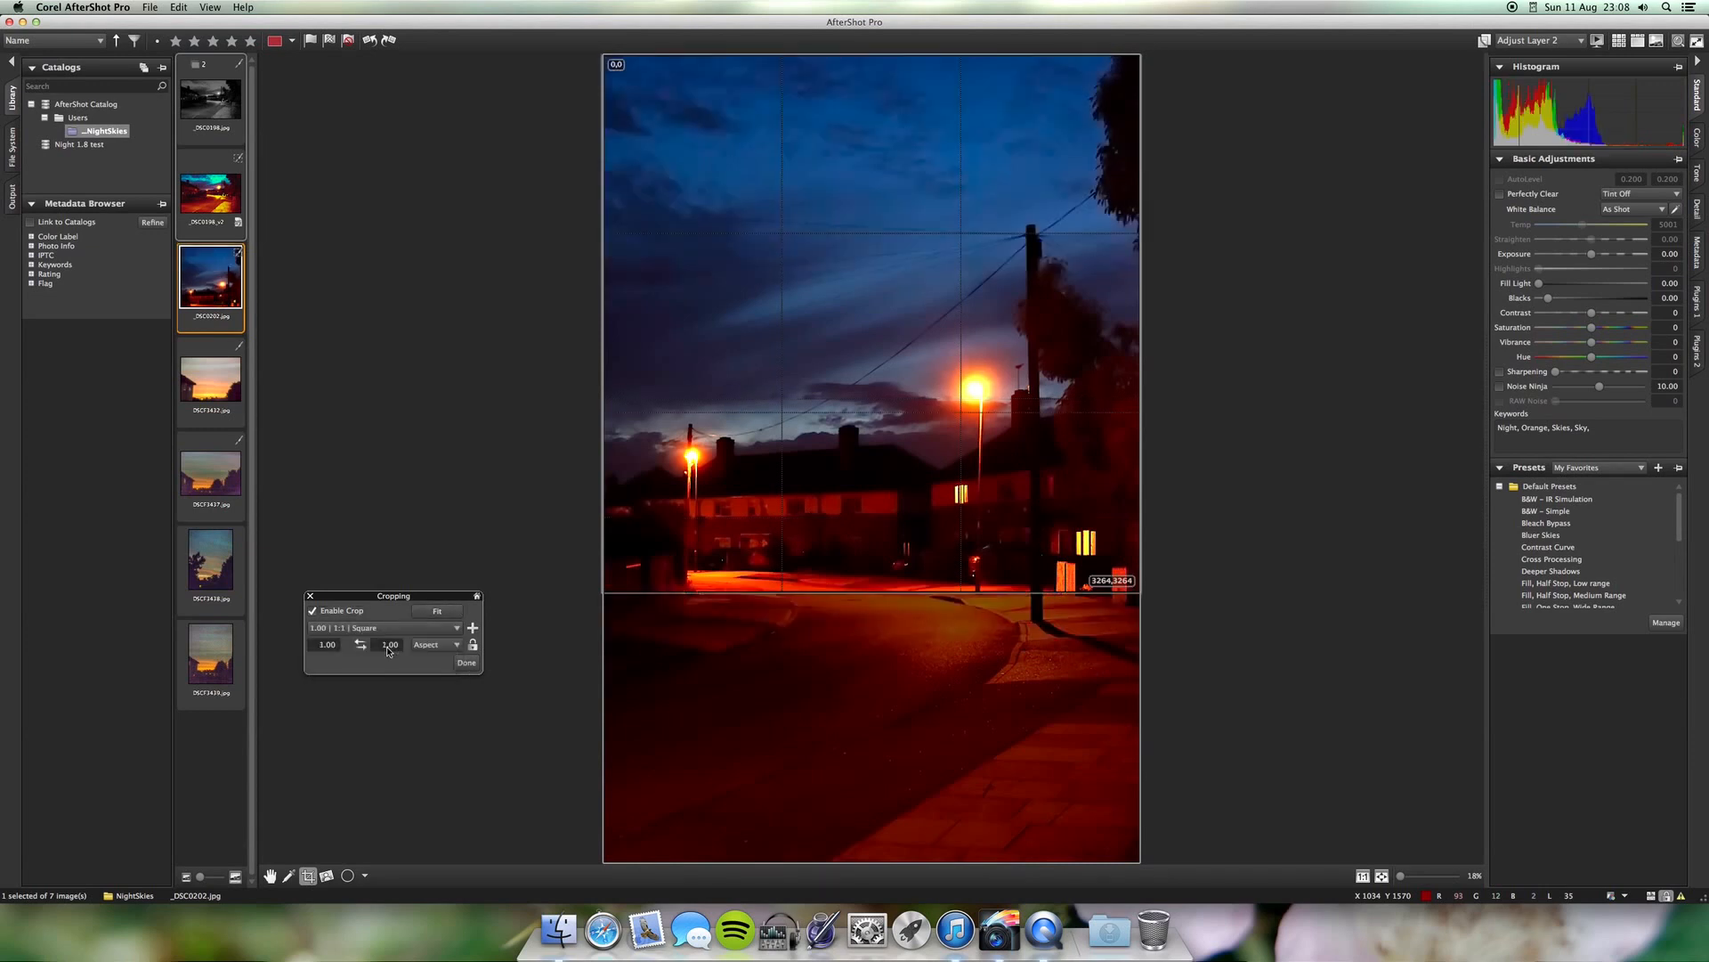
click(399, 629)
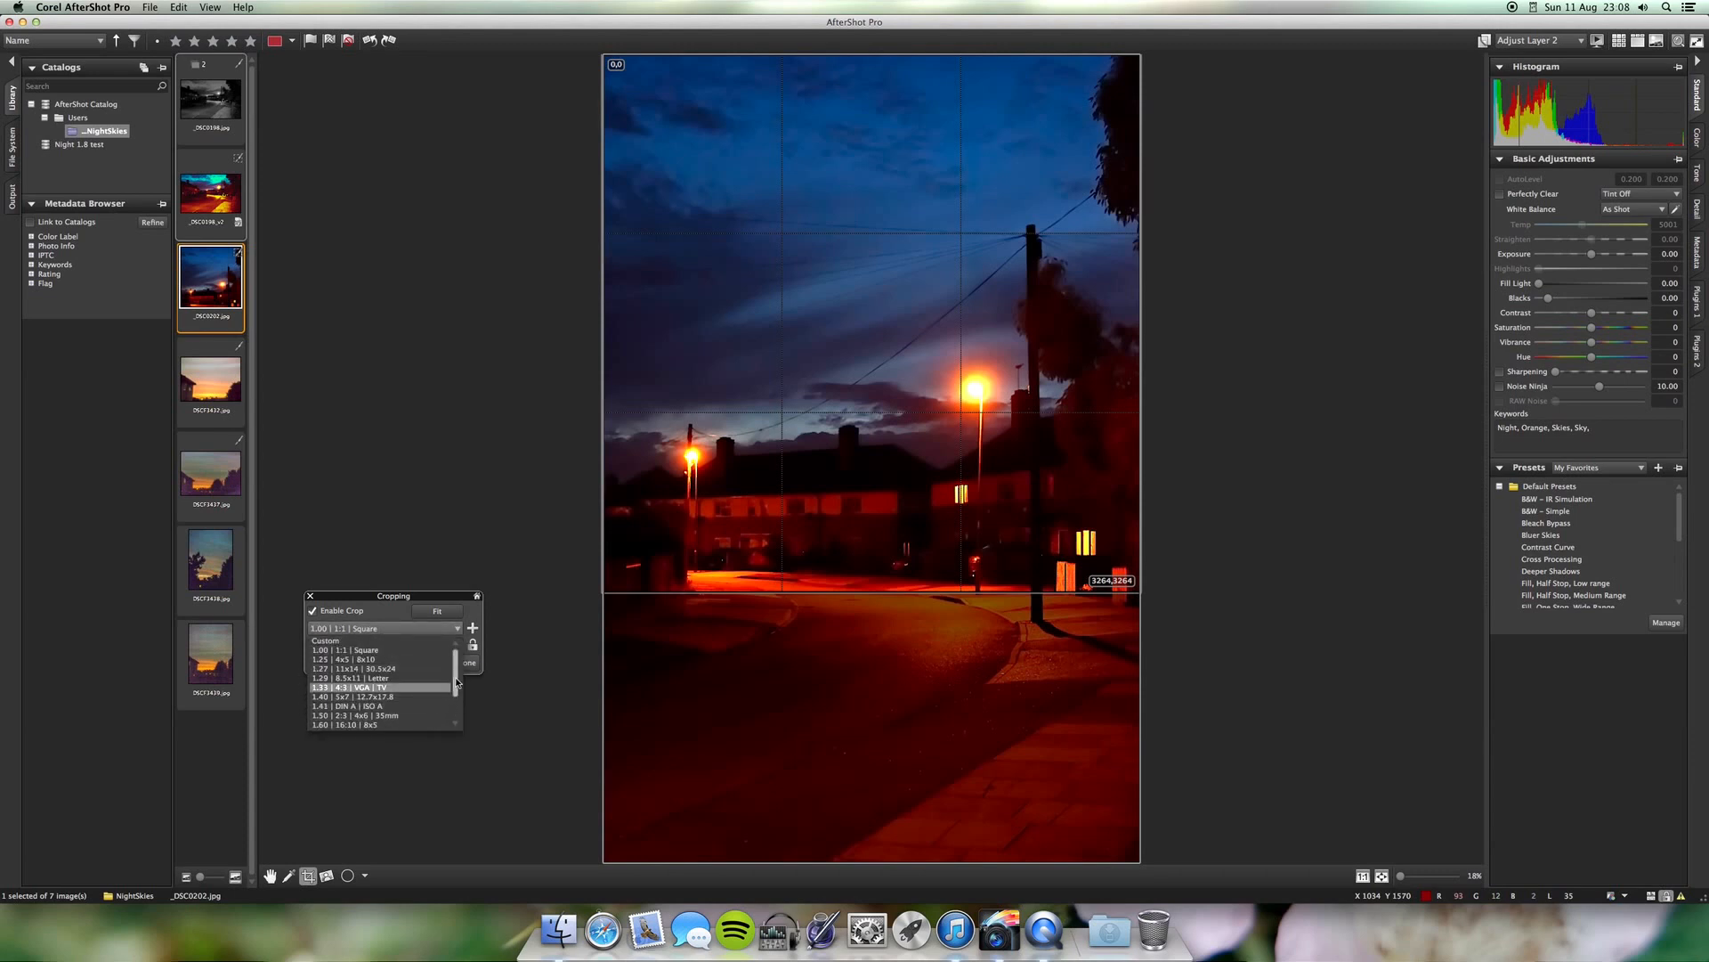
drag(457, 678, 452, 707)
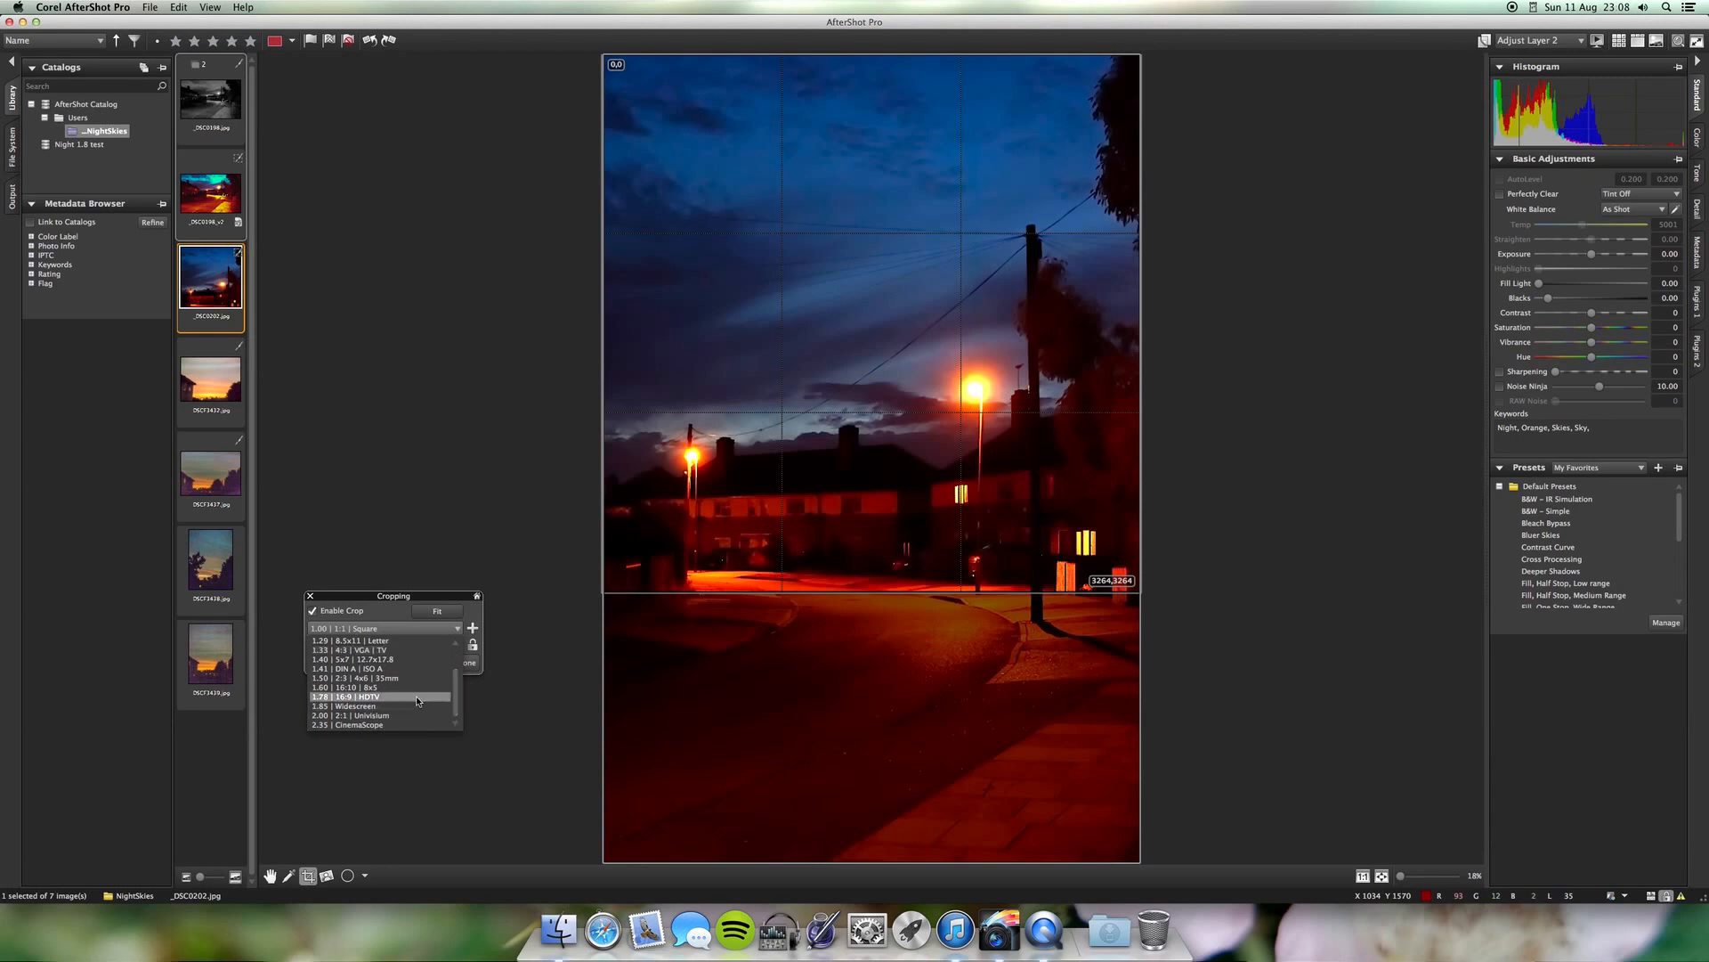
click(414, 705)
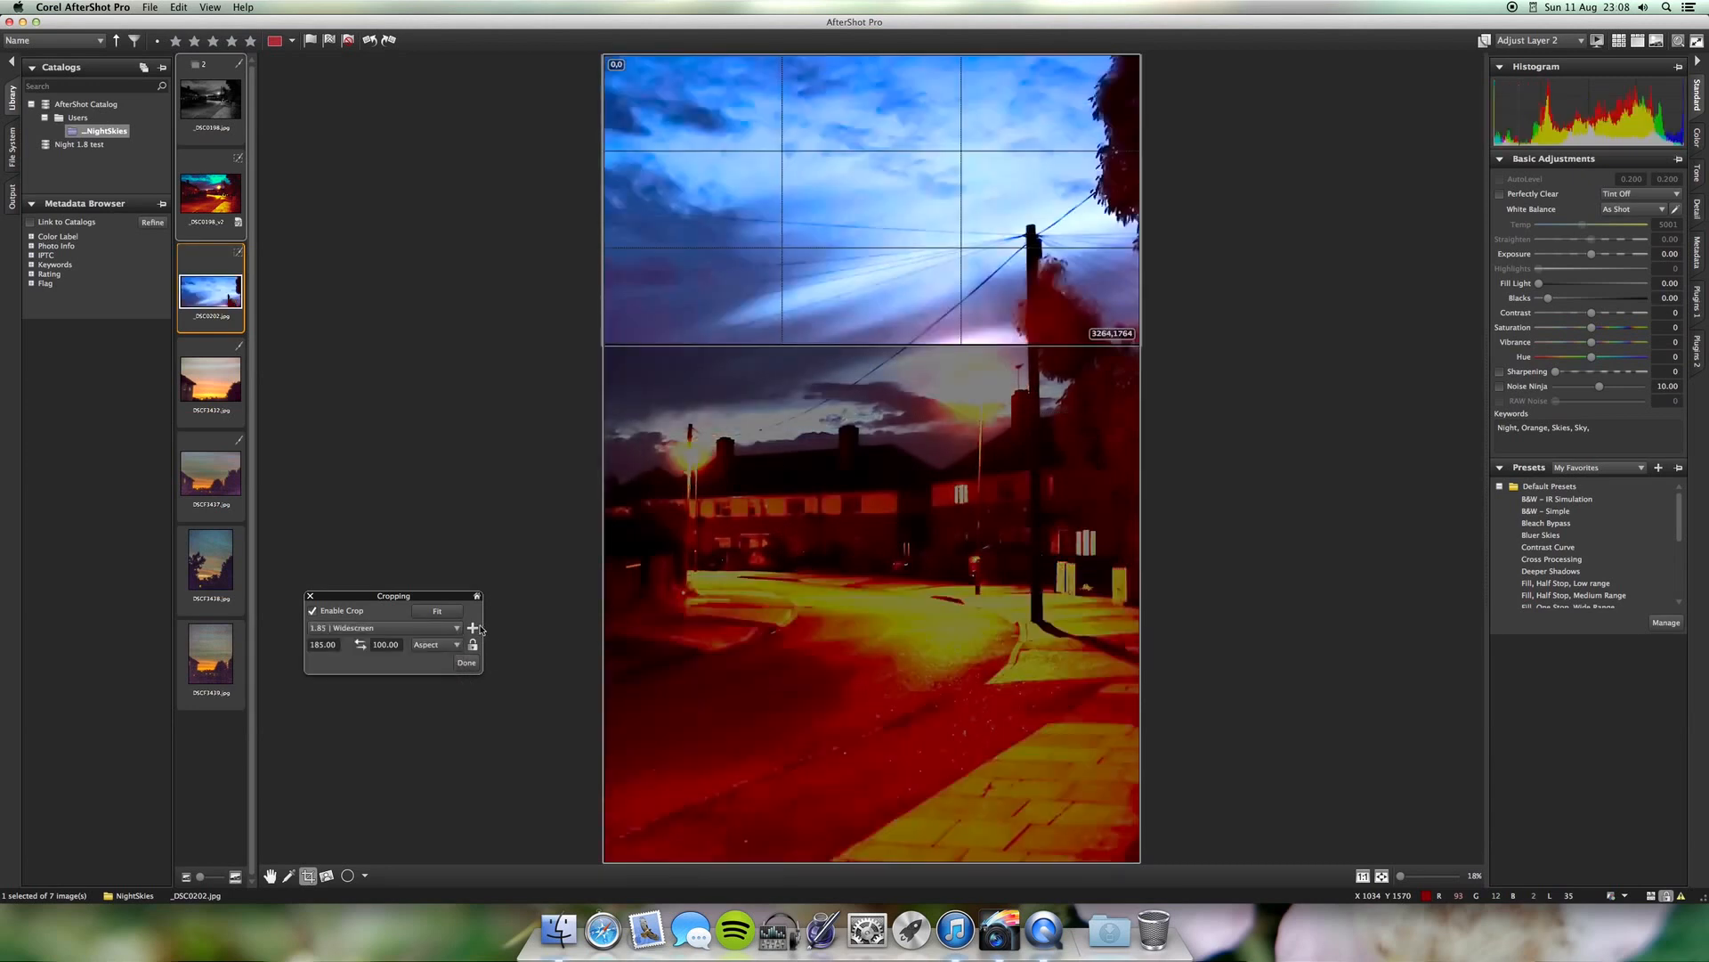
Set the crop ratio to 1.50 | 2:3 | 4x6 | 35mm and move the crop area down over the houses and street lamps
click(452, 630)
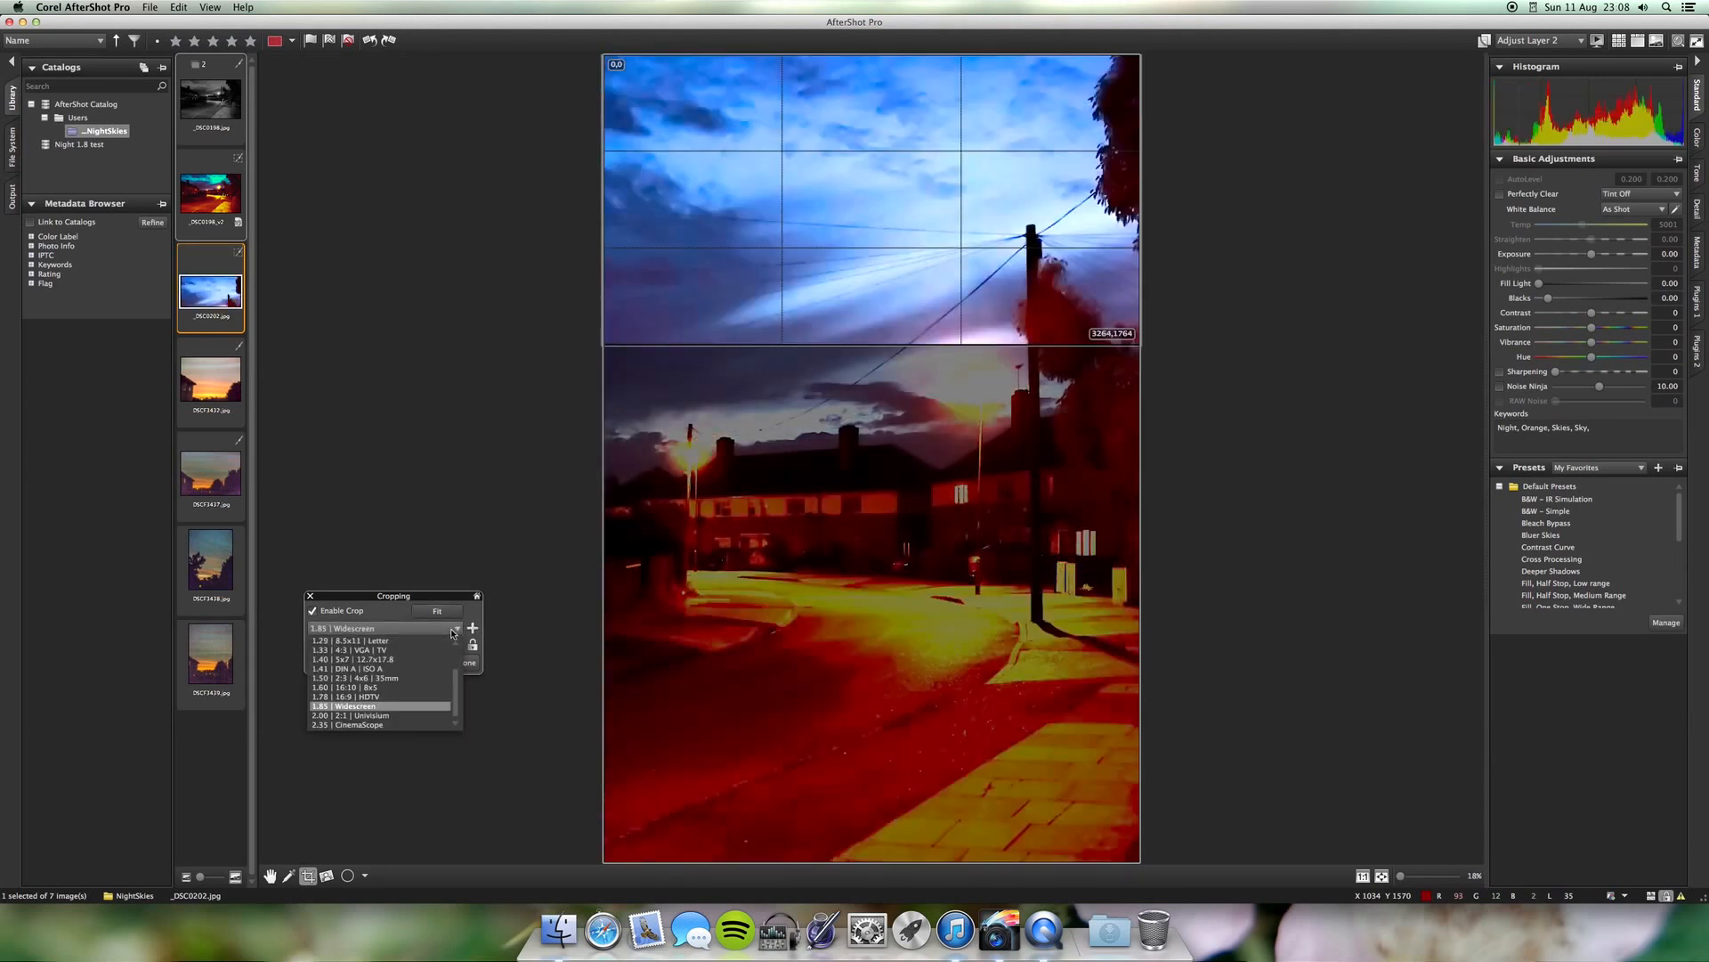
drag(460, 695, 456, 669)
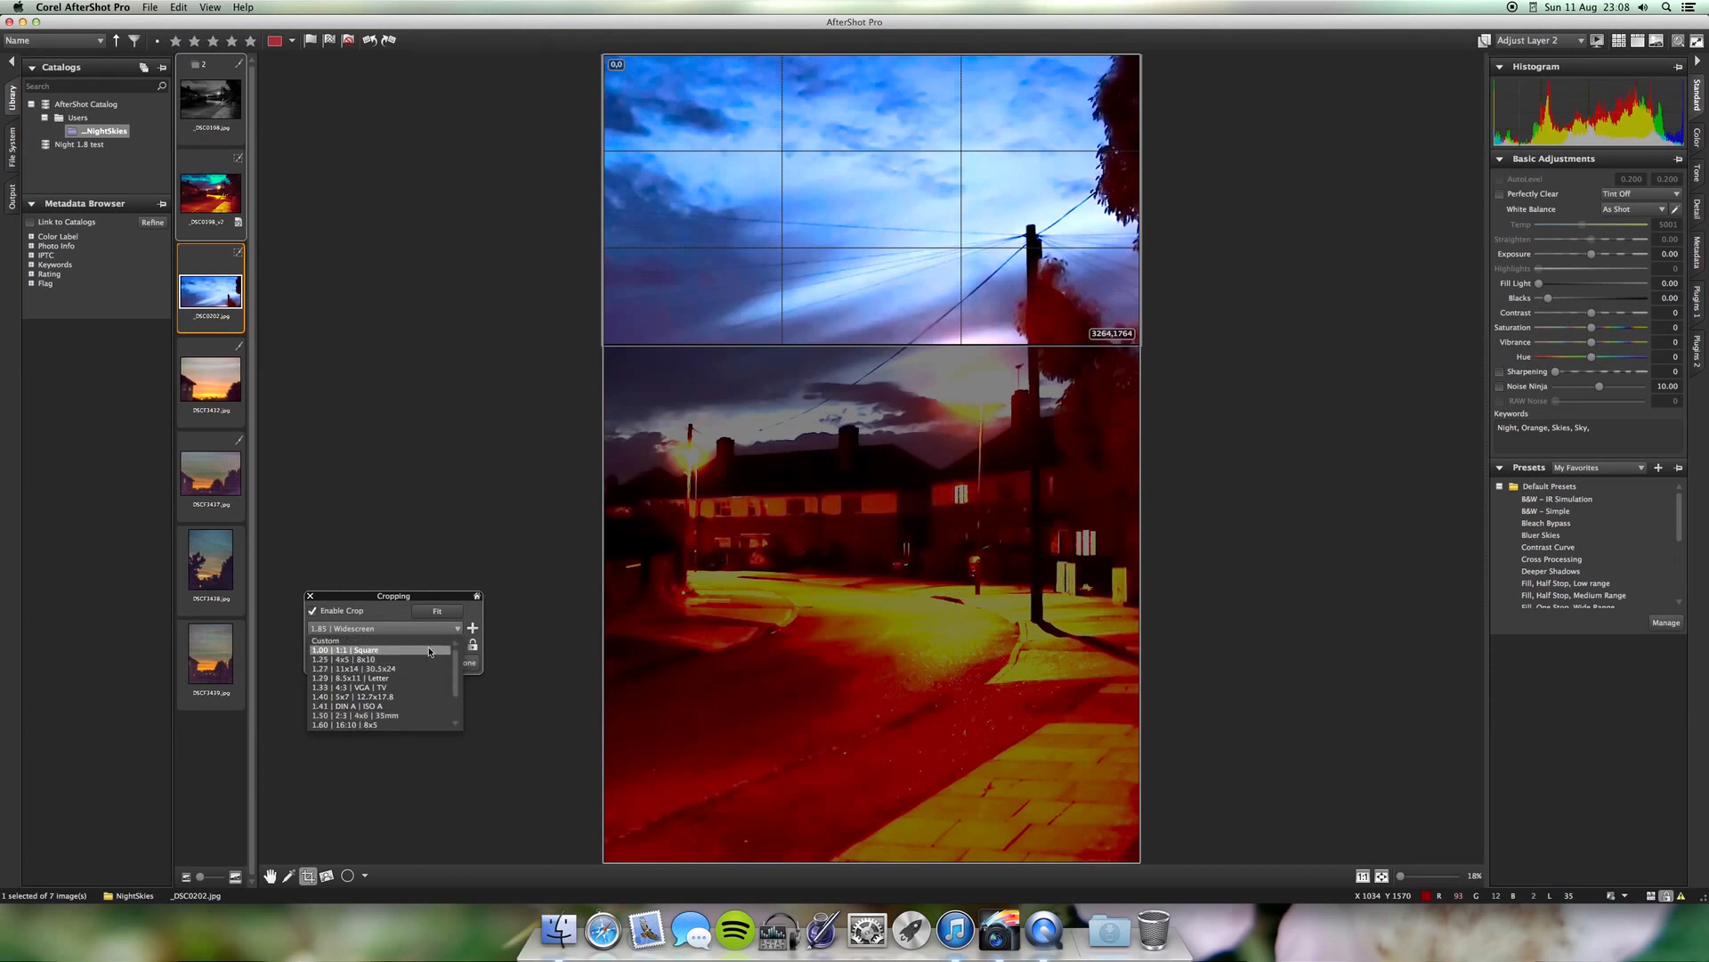
click(432, 716)
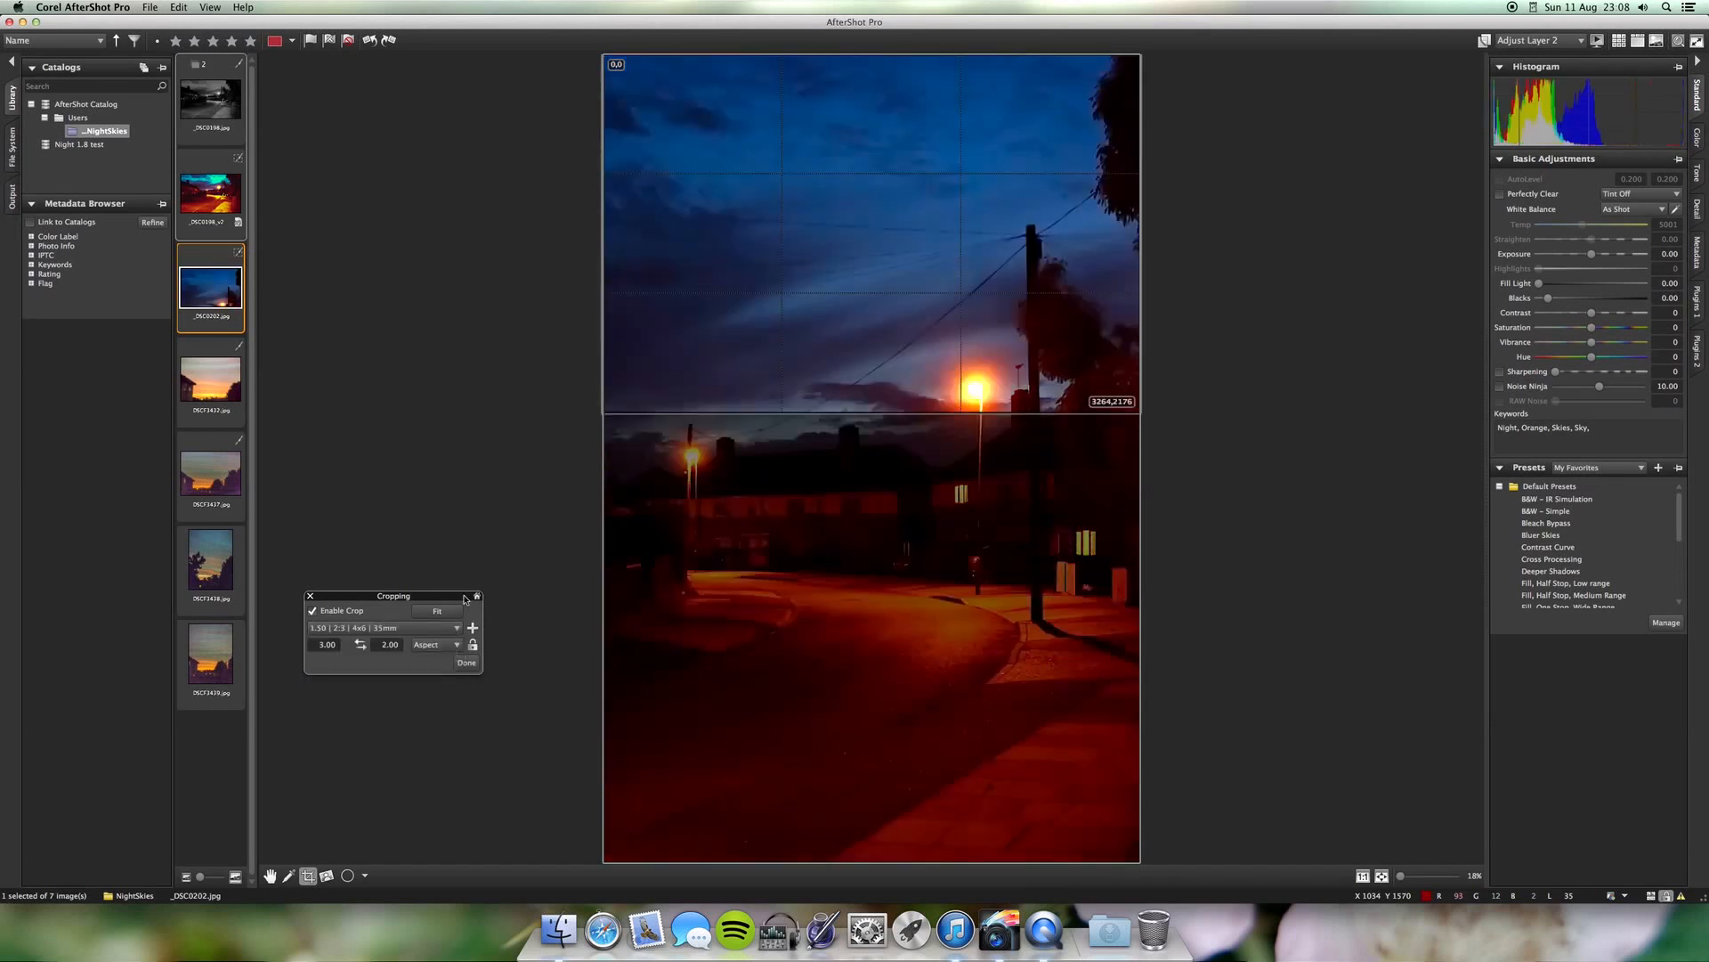
click(436, 644)
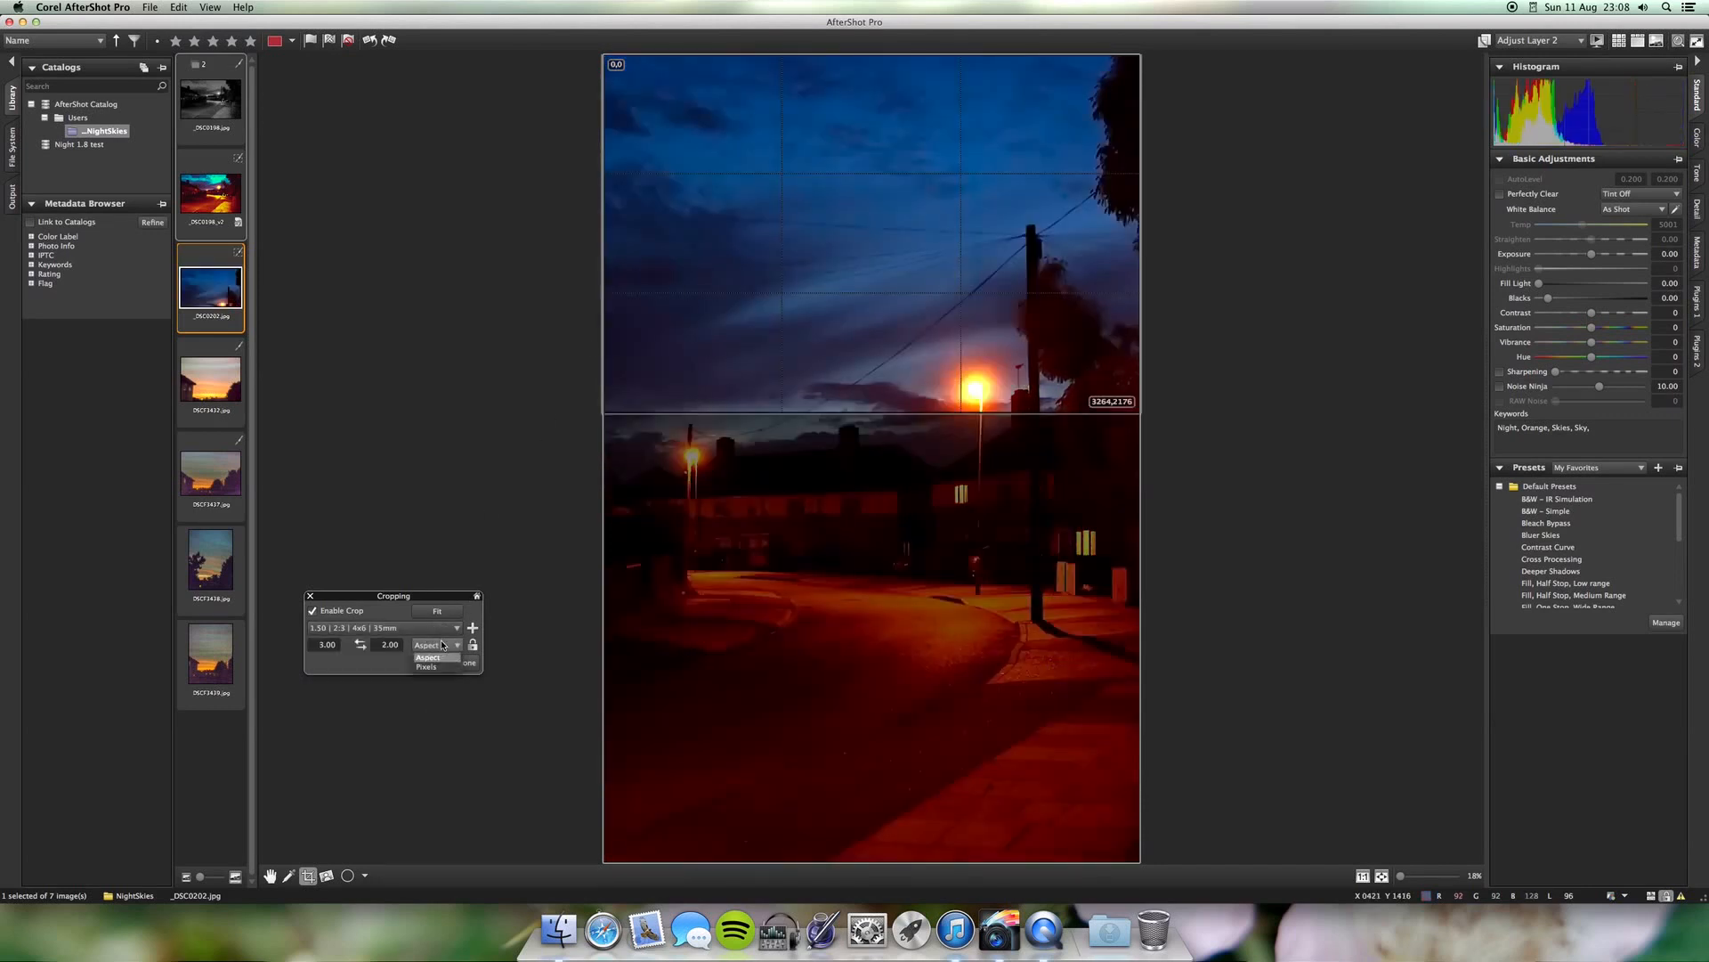
click(399, 665)
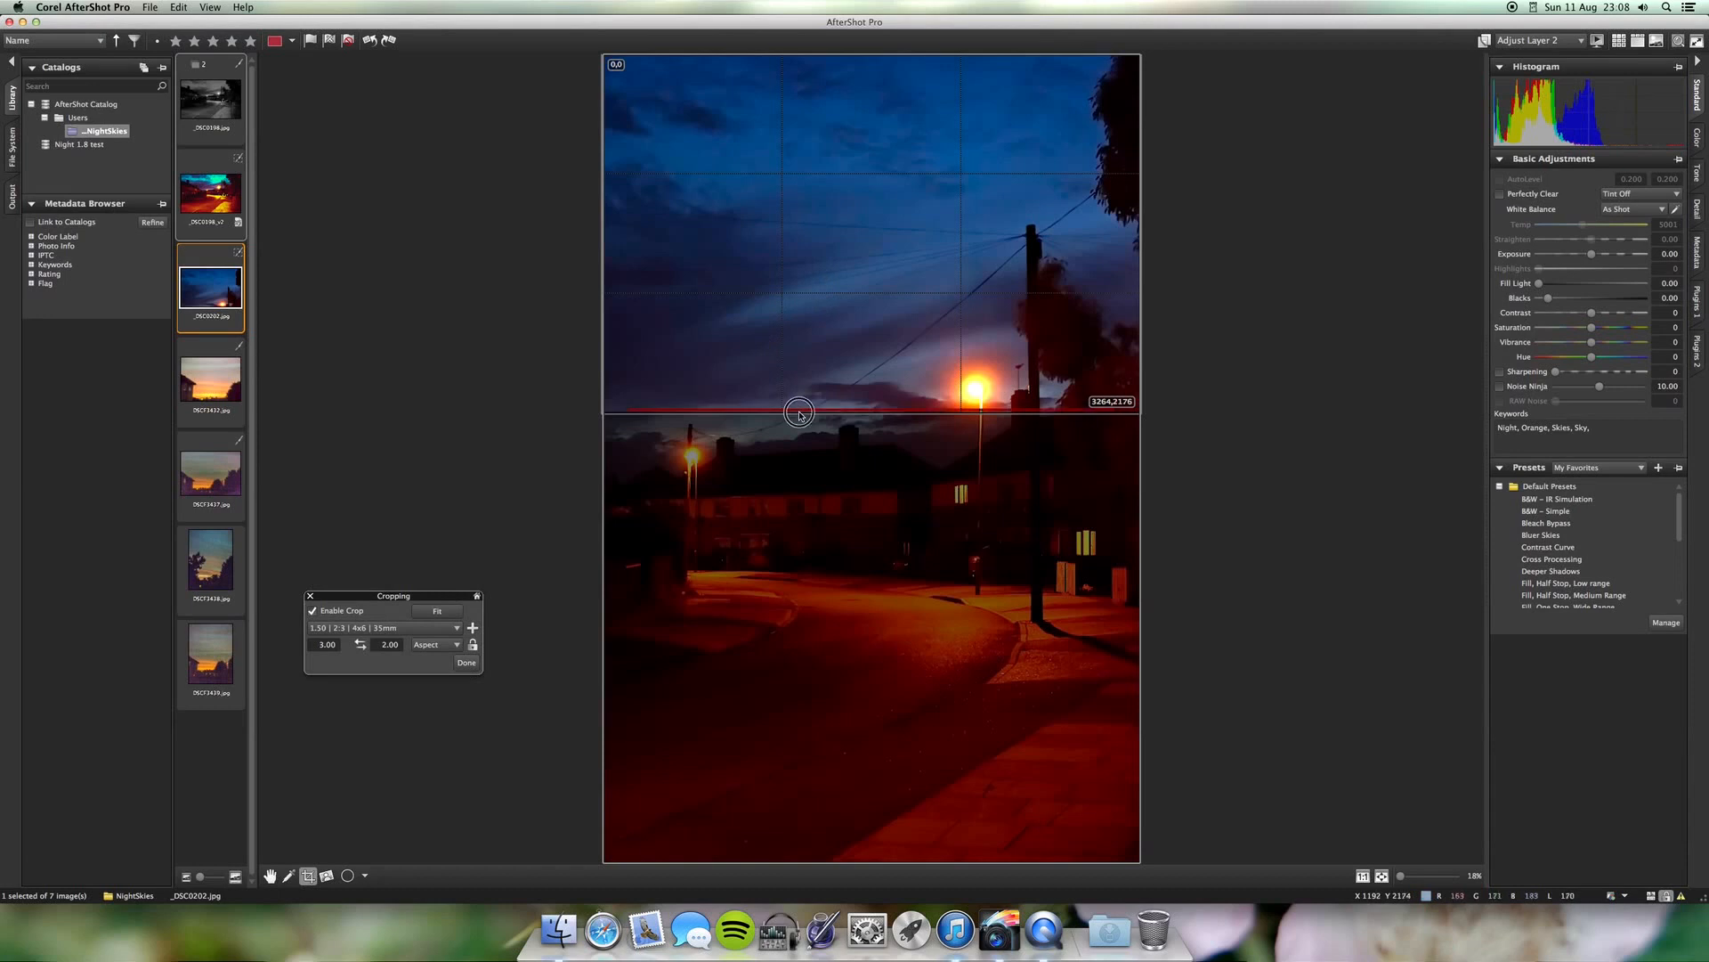
drag(801, 413, 807, 652)
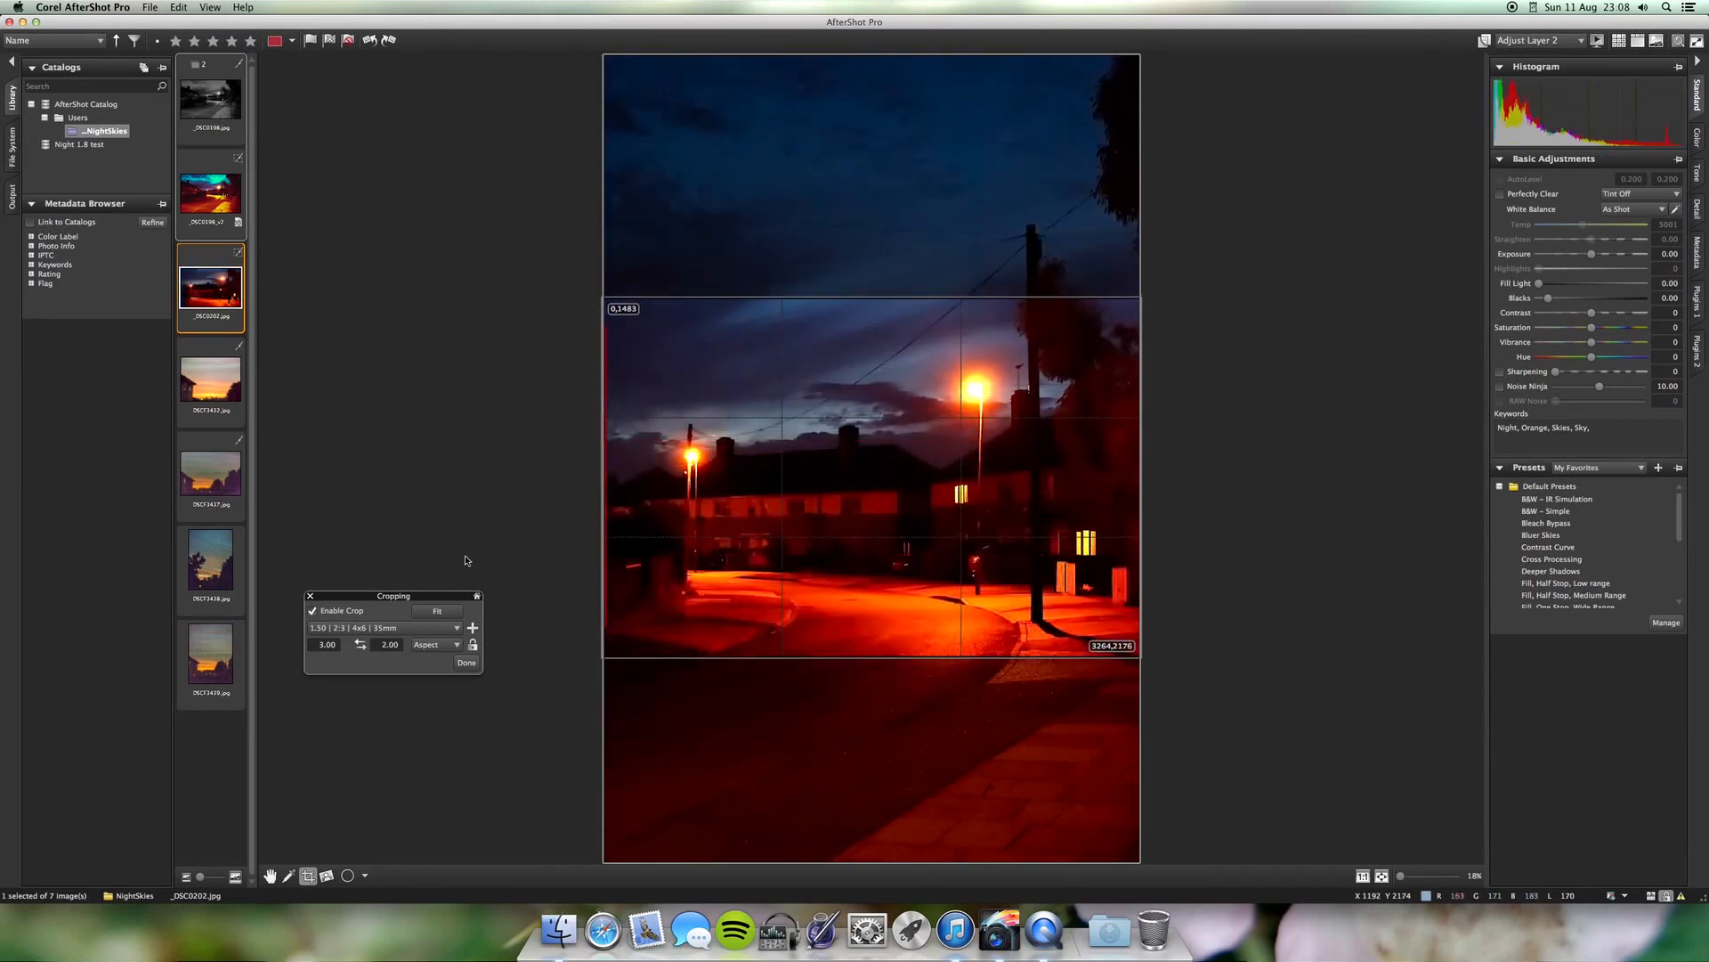
Unlock the crop's proportions, show its size in pixels, resize it to a portrait frame of about 2072 by 3333 pixels and apply it
click(399, 627)
click(400, 639)
drag(604, 469, 666, 465)
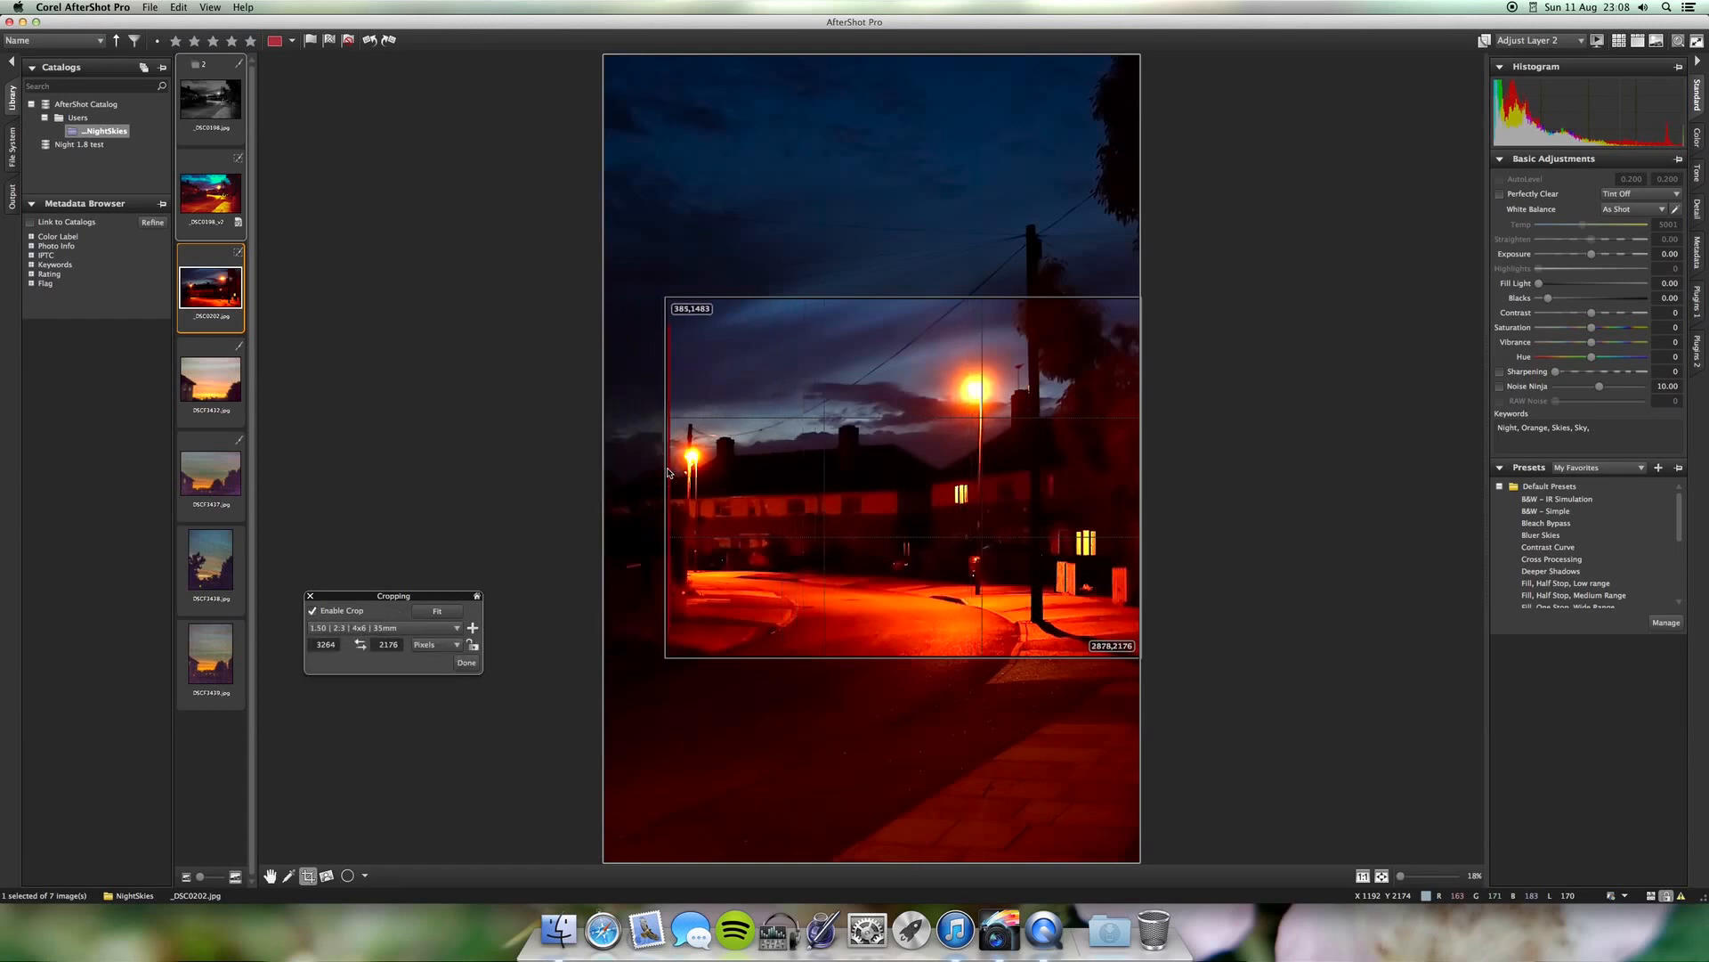
drag(818, 298, 812, 191)
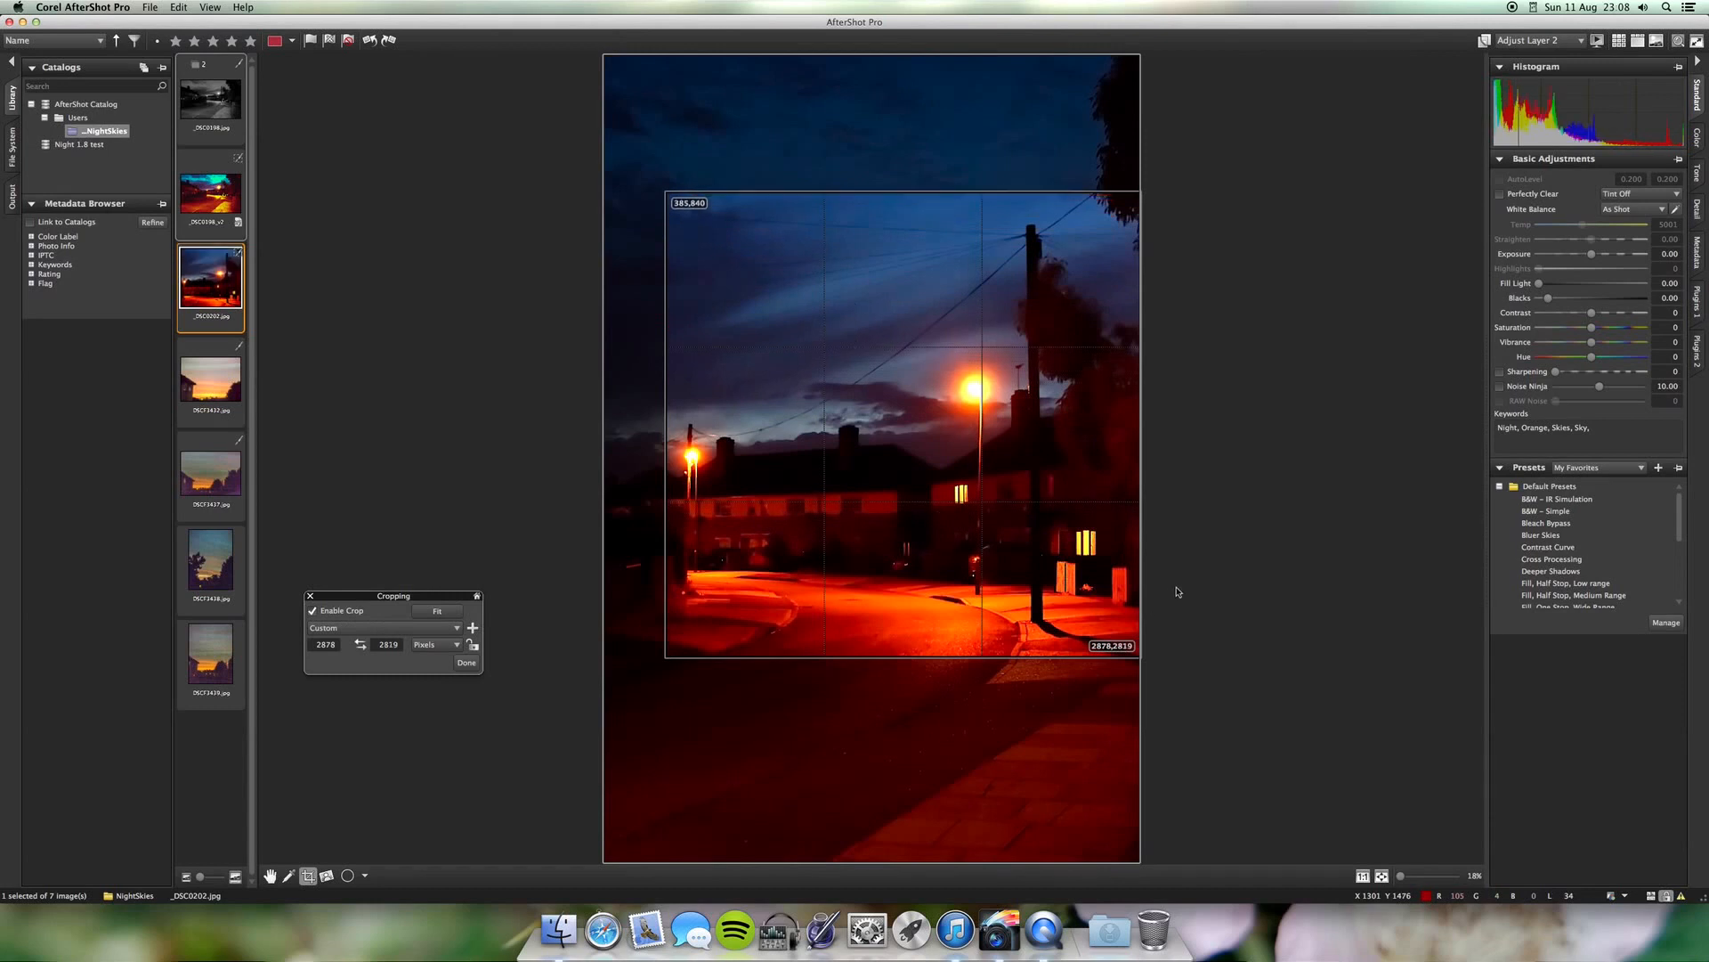
drag(1141, 587, 1009, 589)
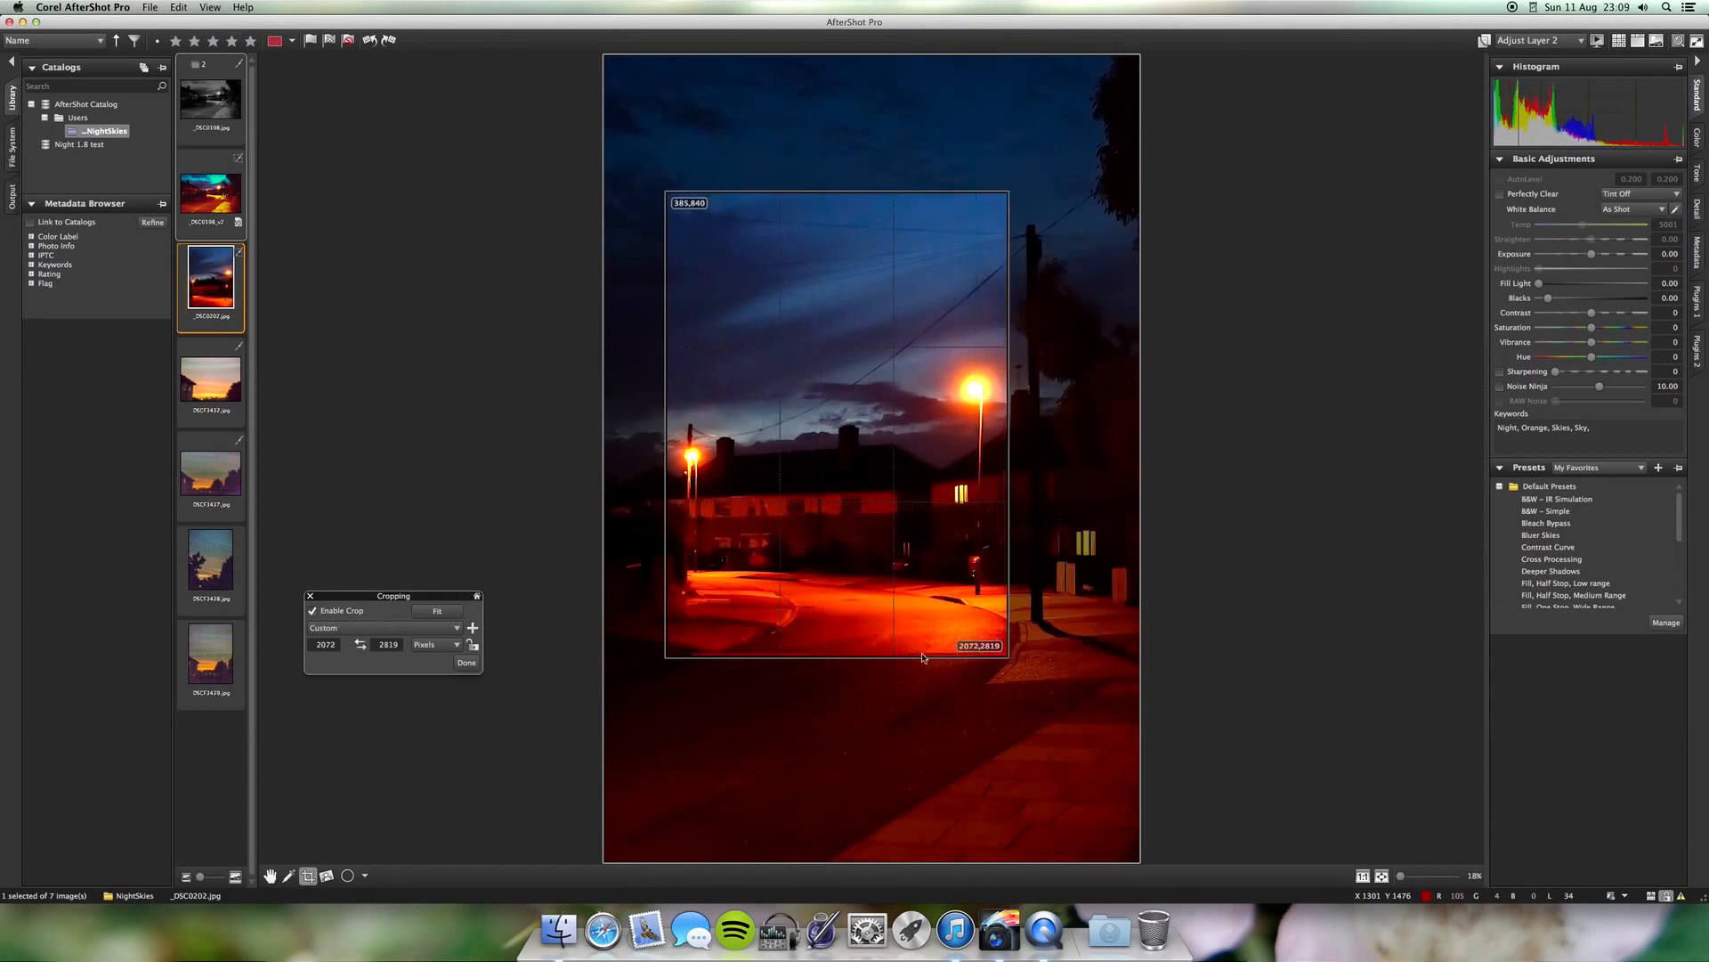
drag(931, 658, 922, 744)
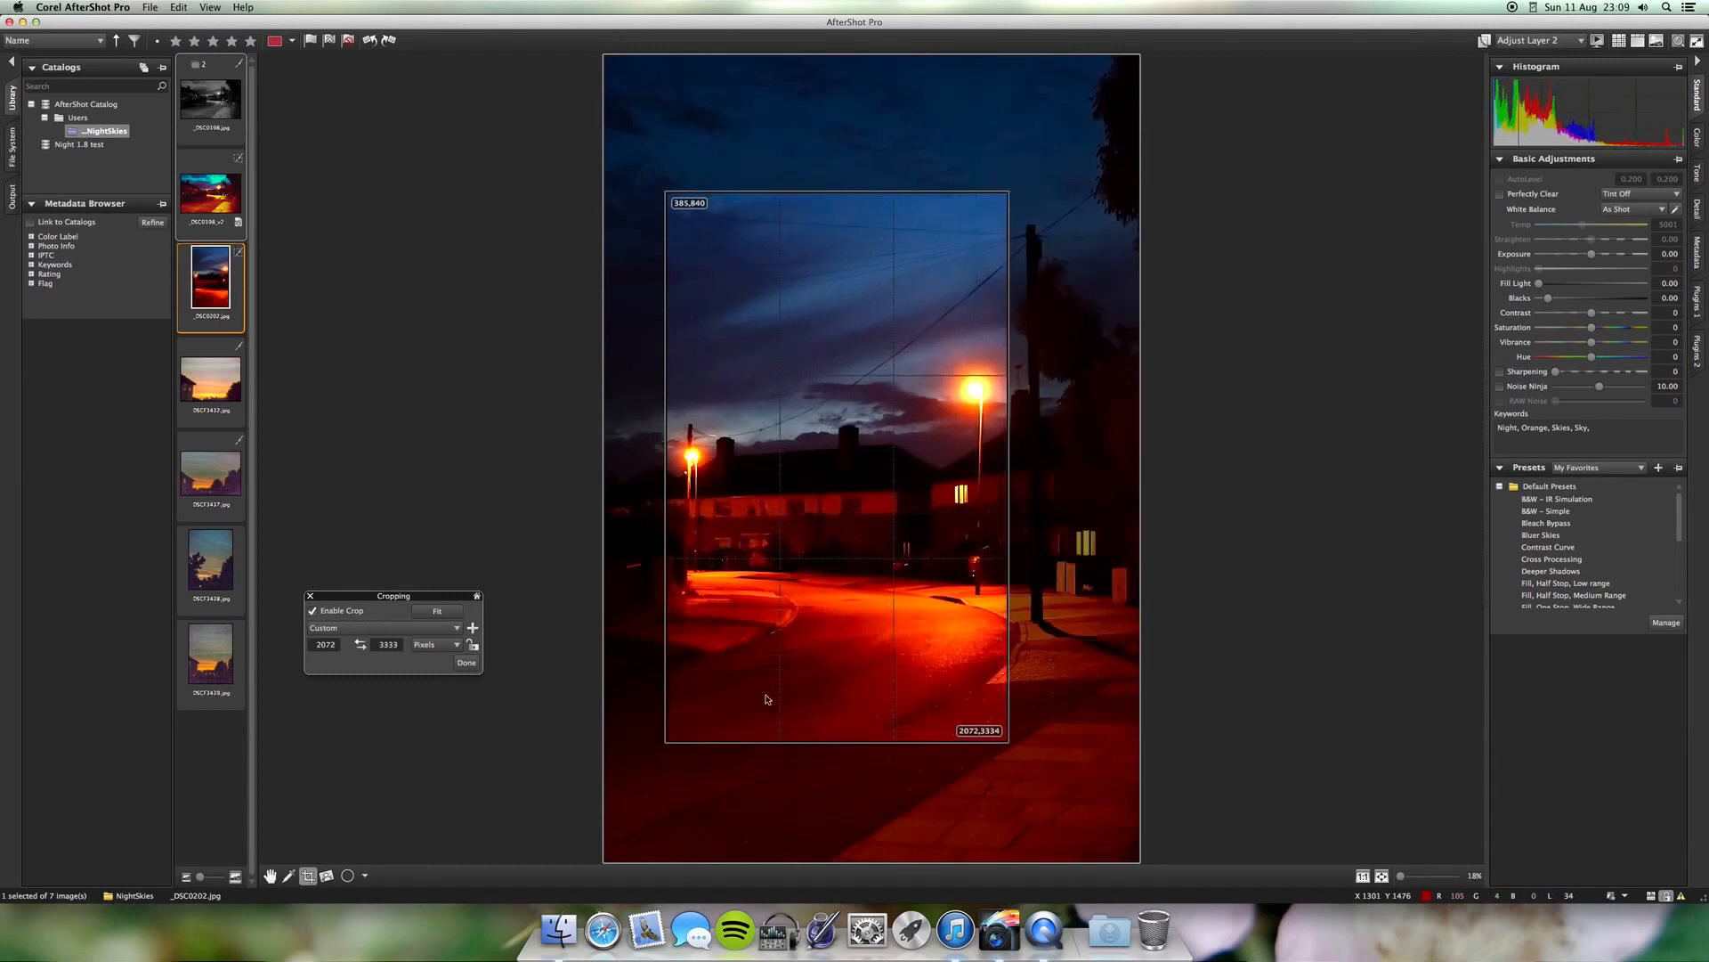
click(463, 662)
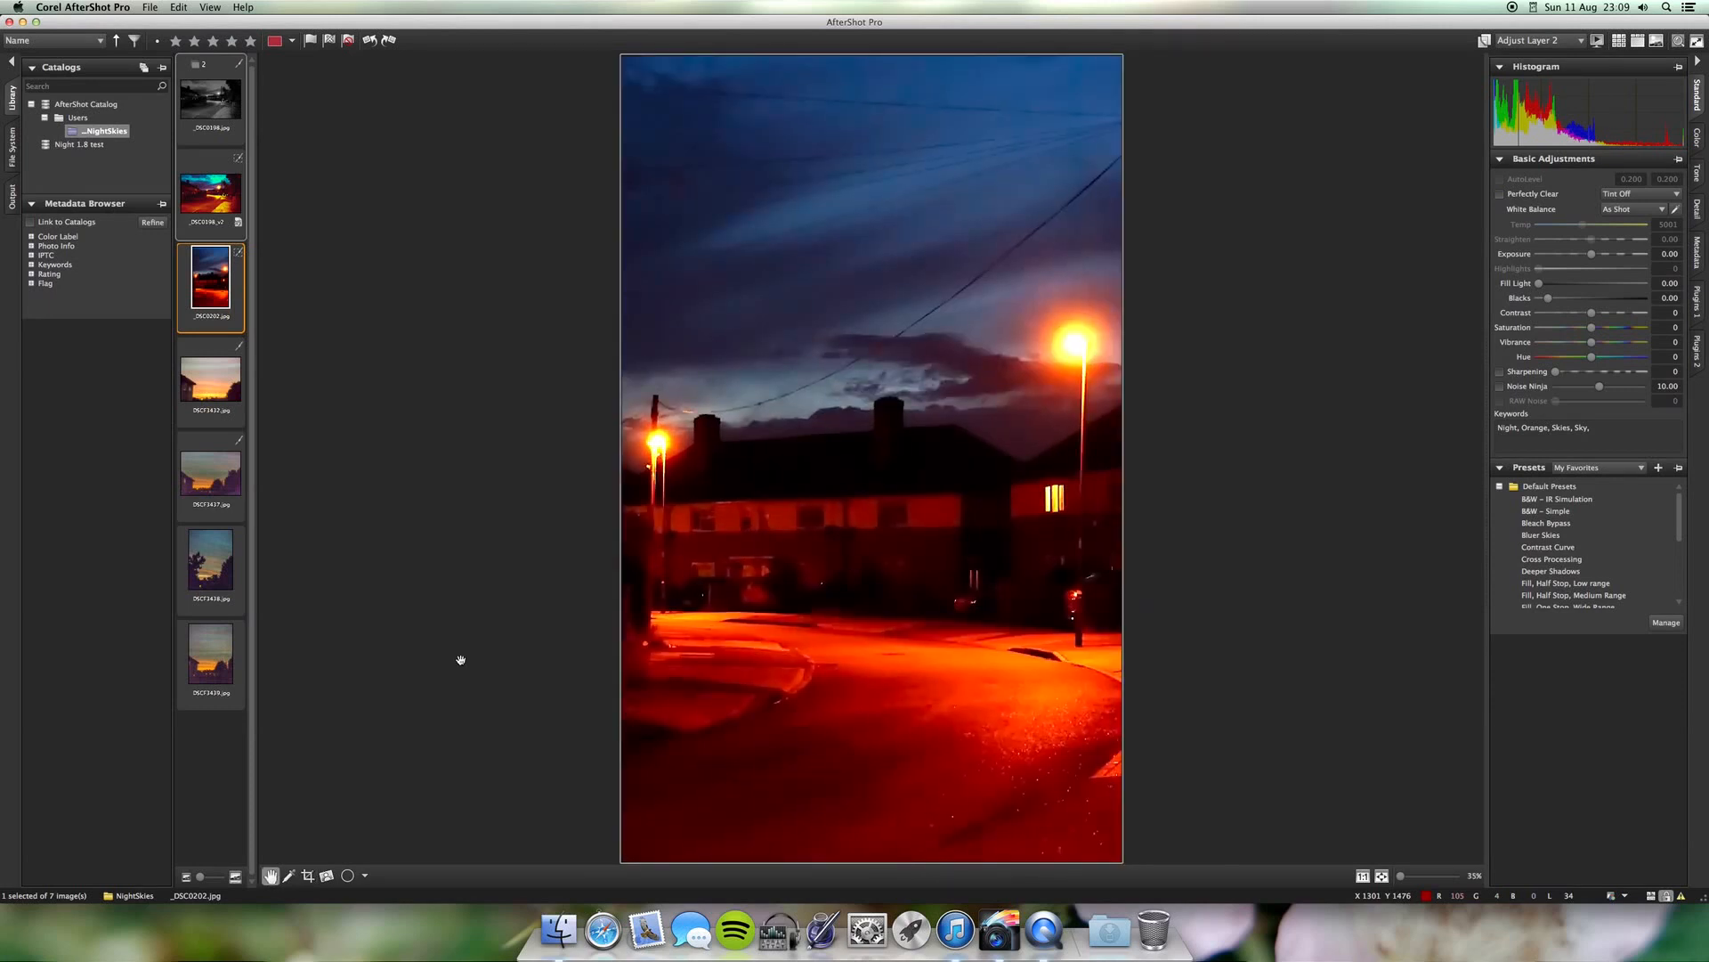
Undo the last crop changes to bring back the landscape crop of the street photo
key(super+z)
key(super+z)
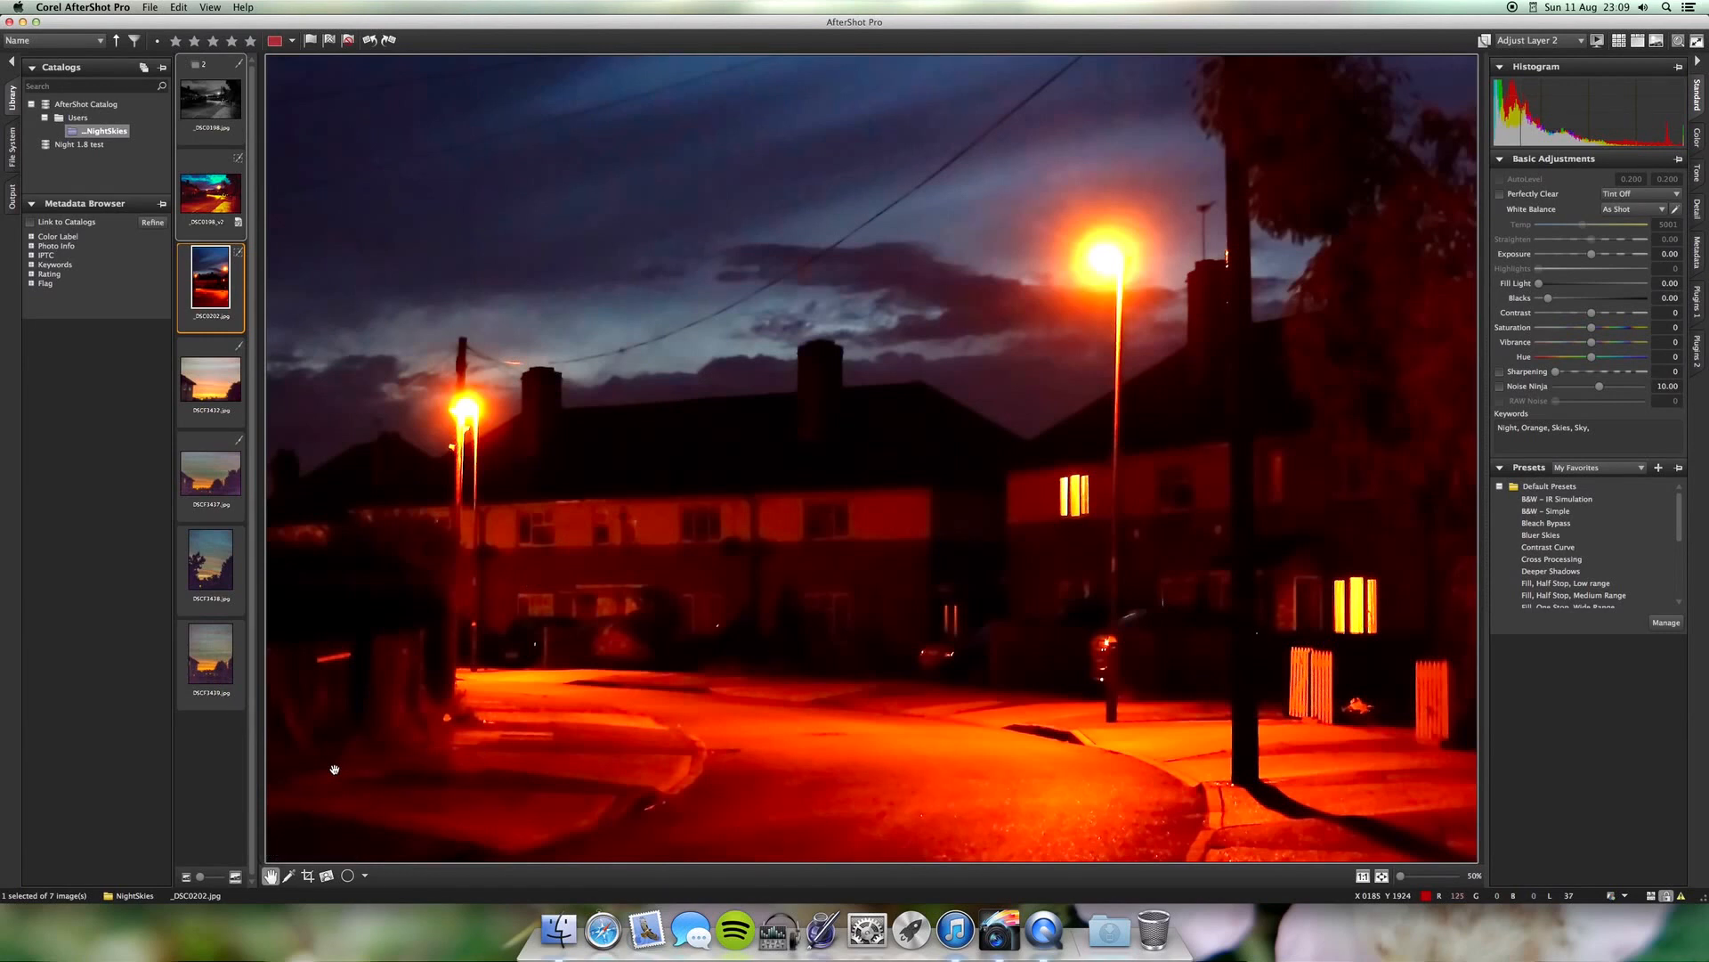
click(151, 8)
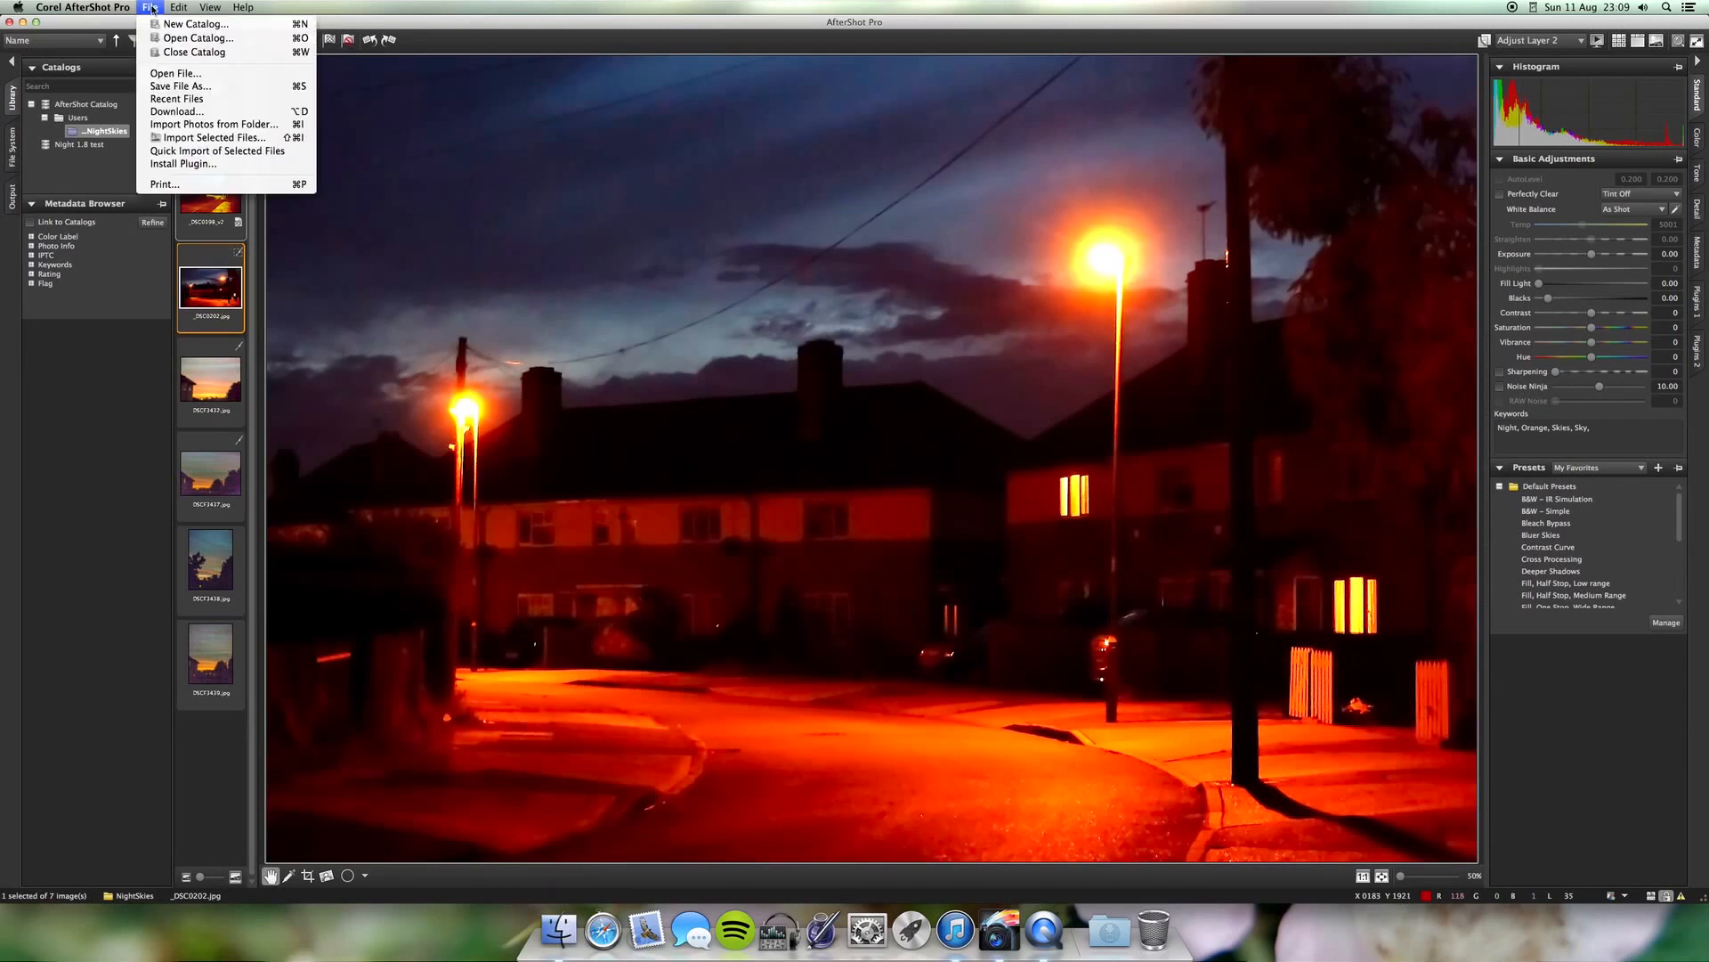
click(152, 8)
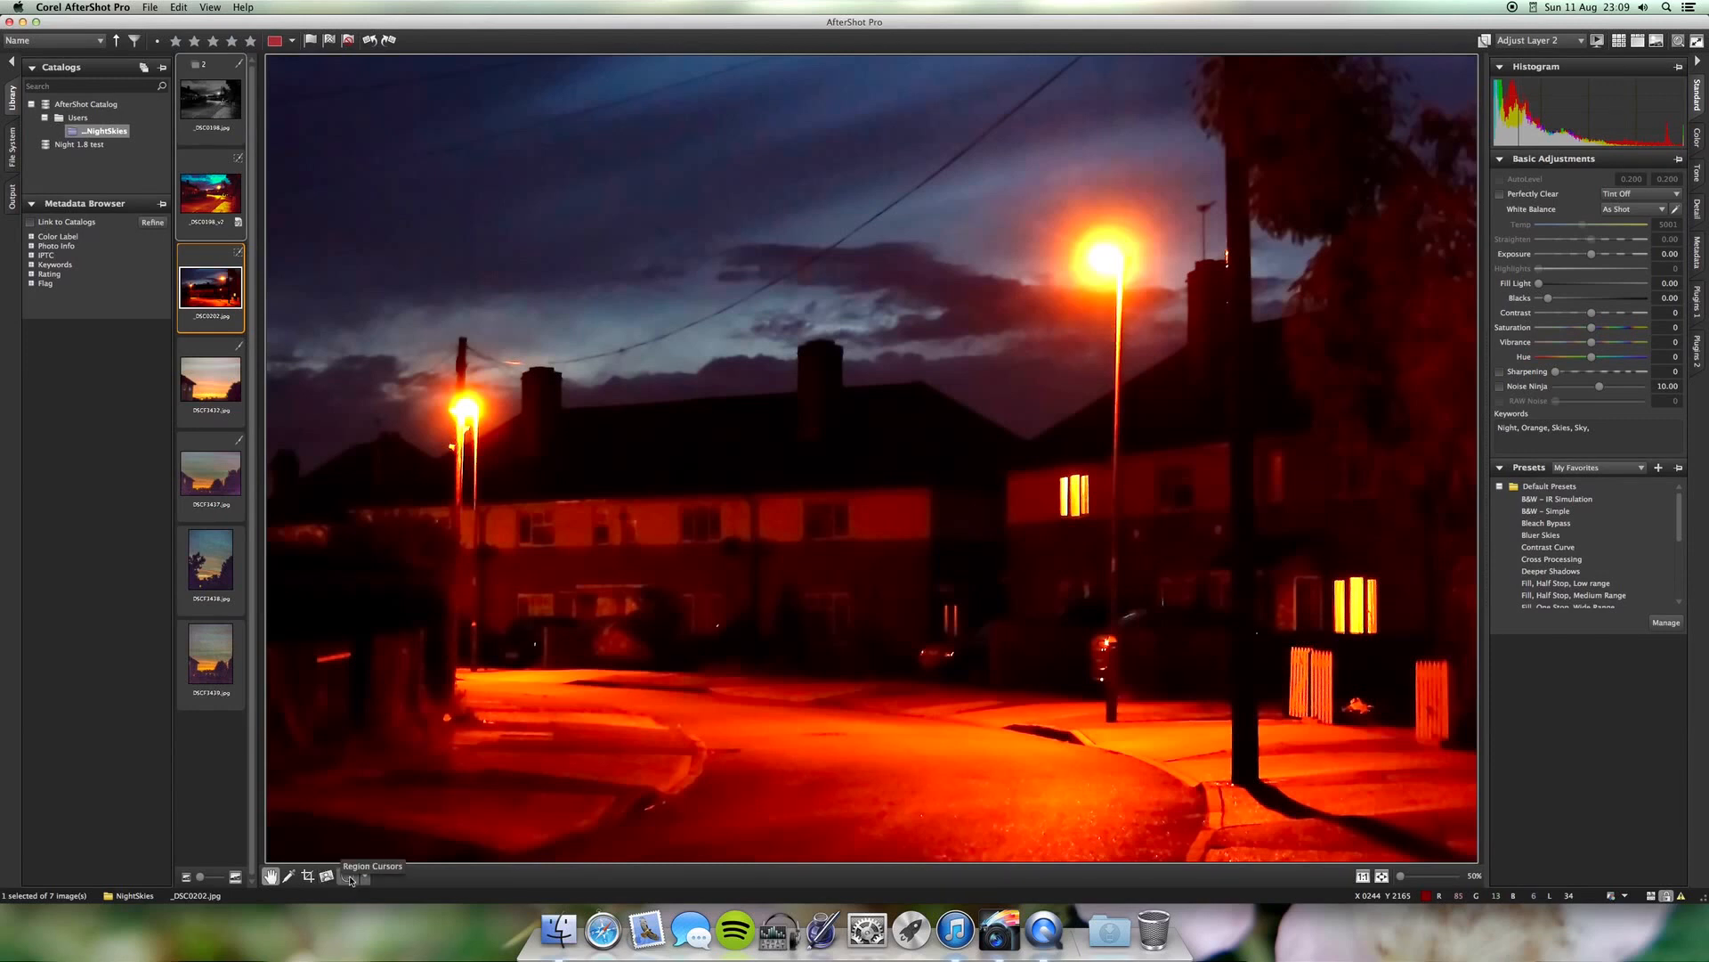
Check the available region cursor types, review the Slideshow Settings and close them without playing
click(366, 877)
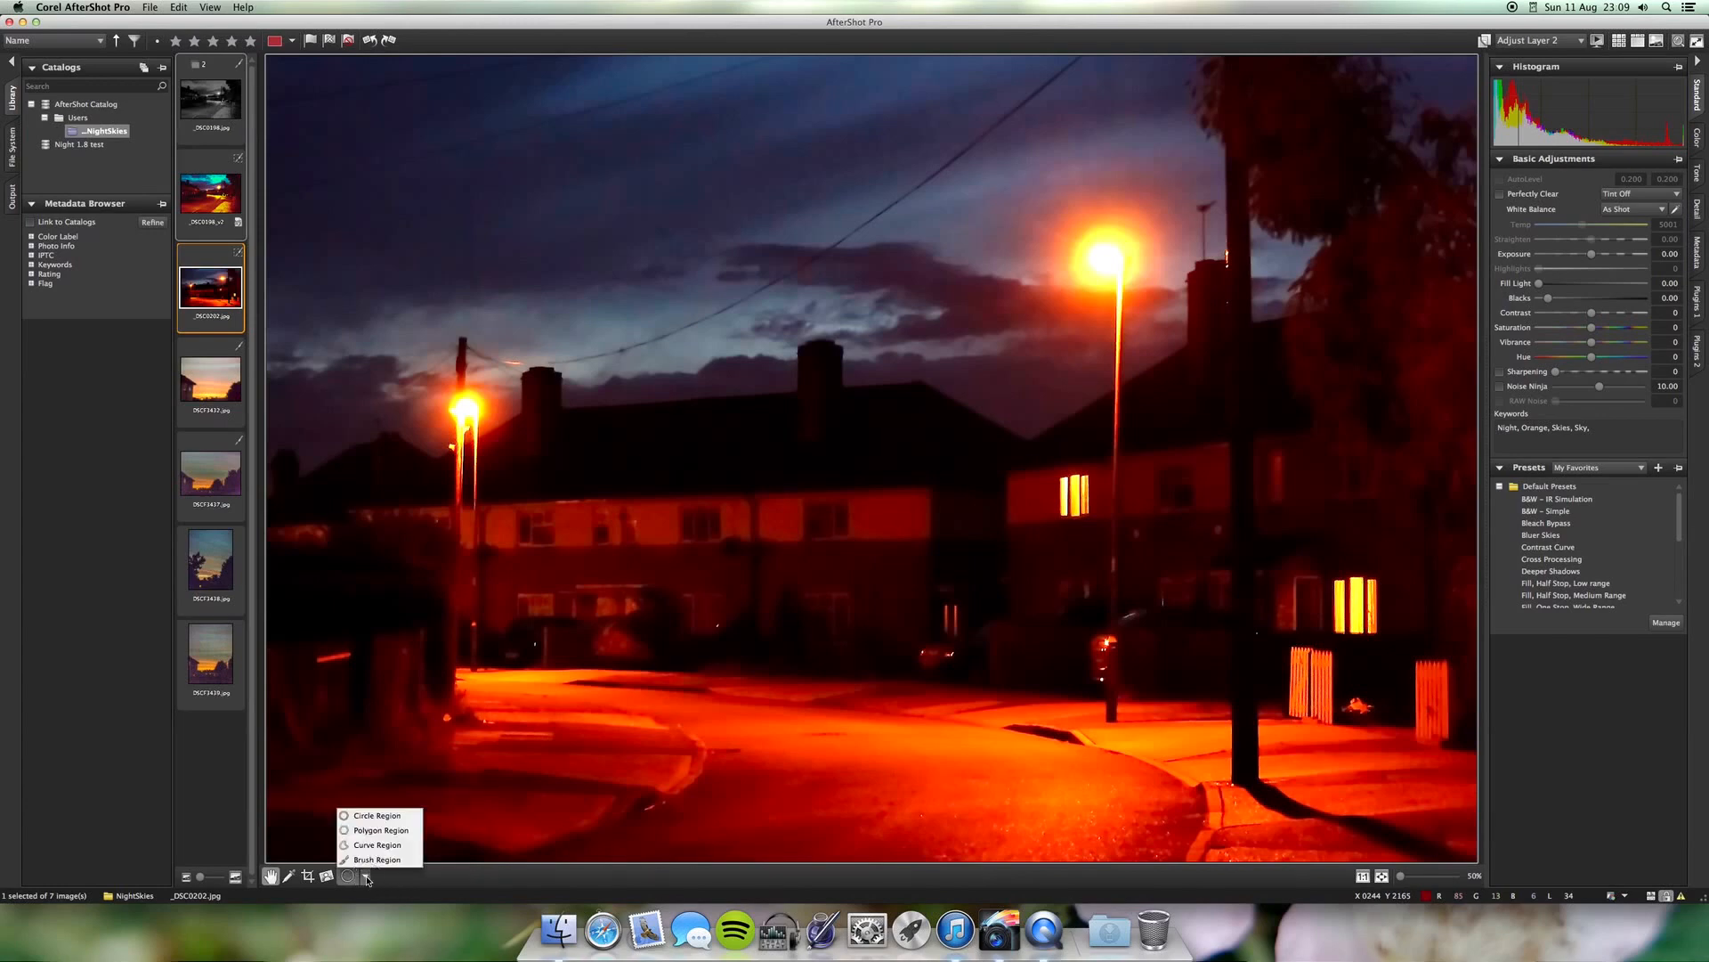
click(366, 877)
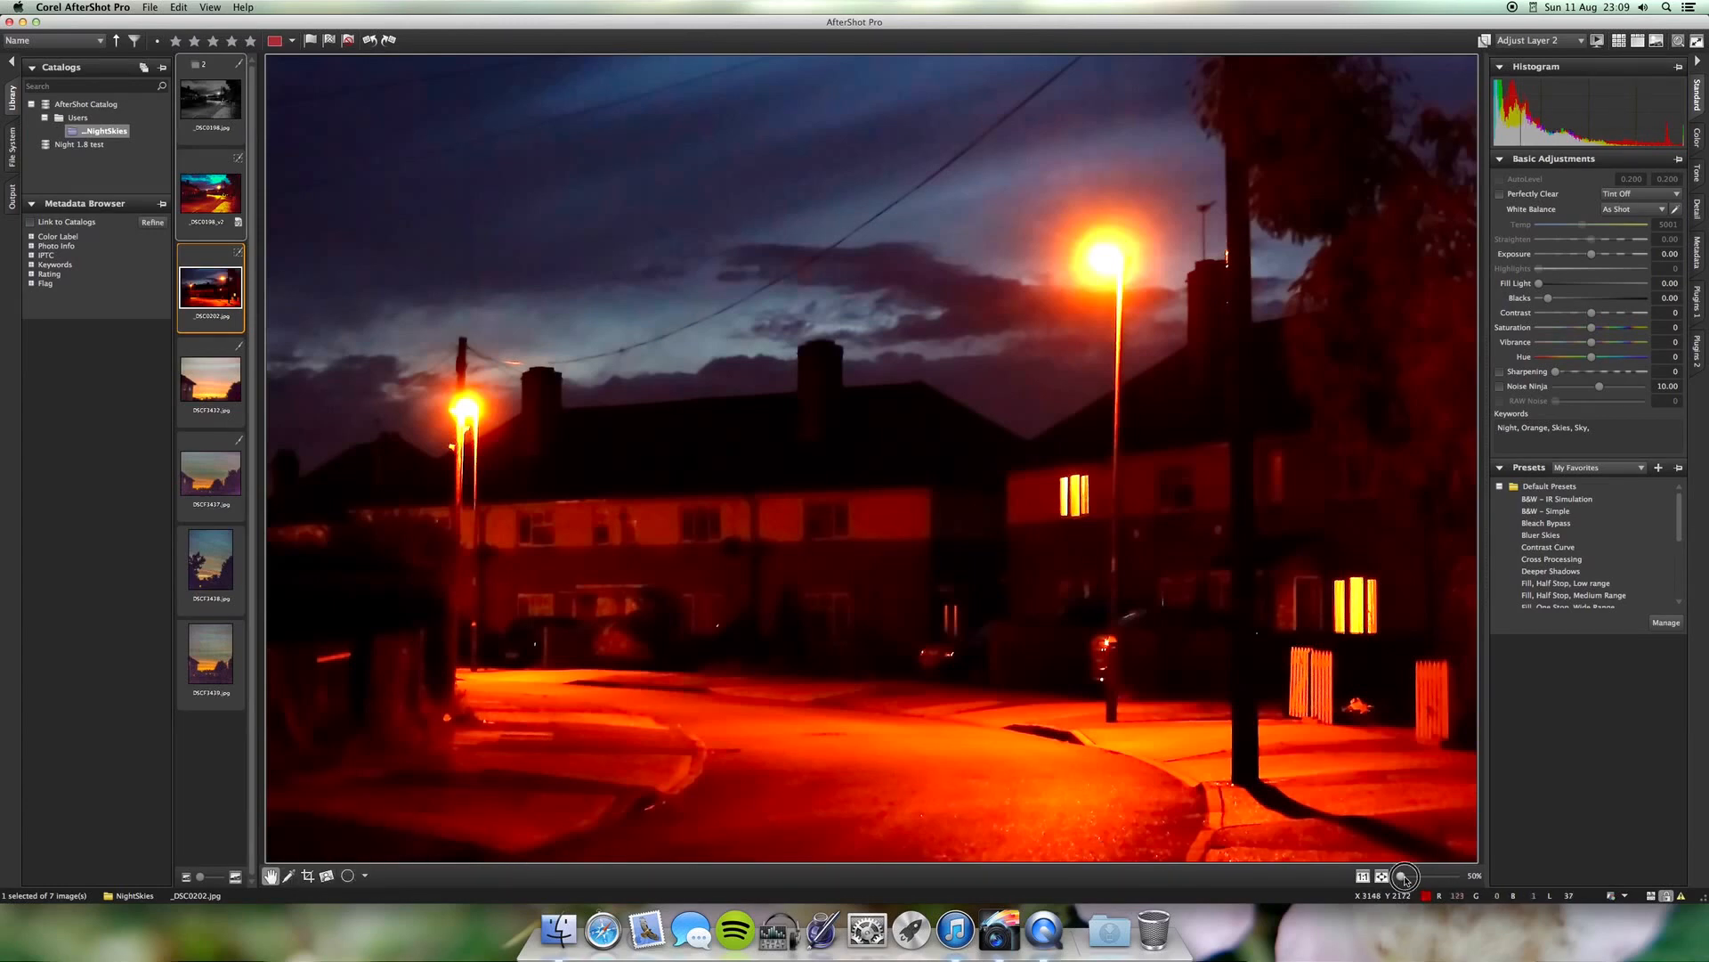
mouse_move(1401, 876)
mouse_down()
mouse_move(1438, 881)
mouse_move(1401, 877)
mouse_up()
click(1598, 40)
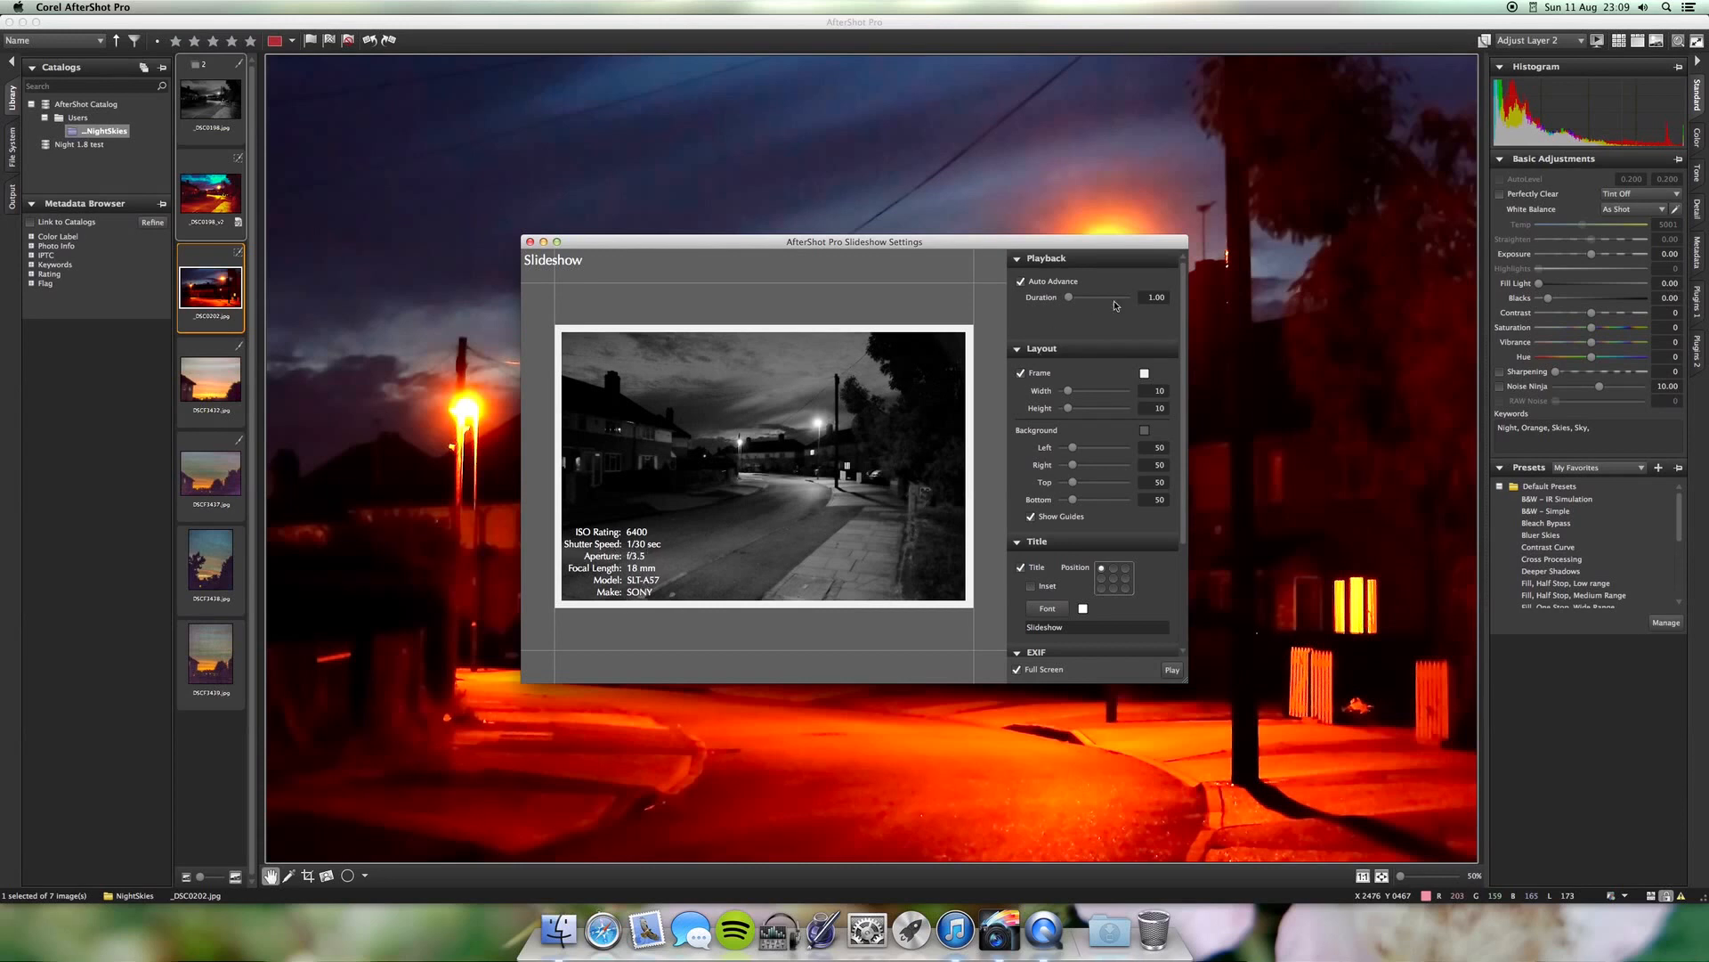
click(530, 242)
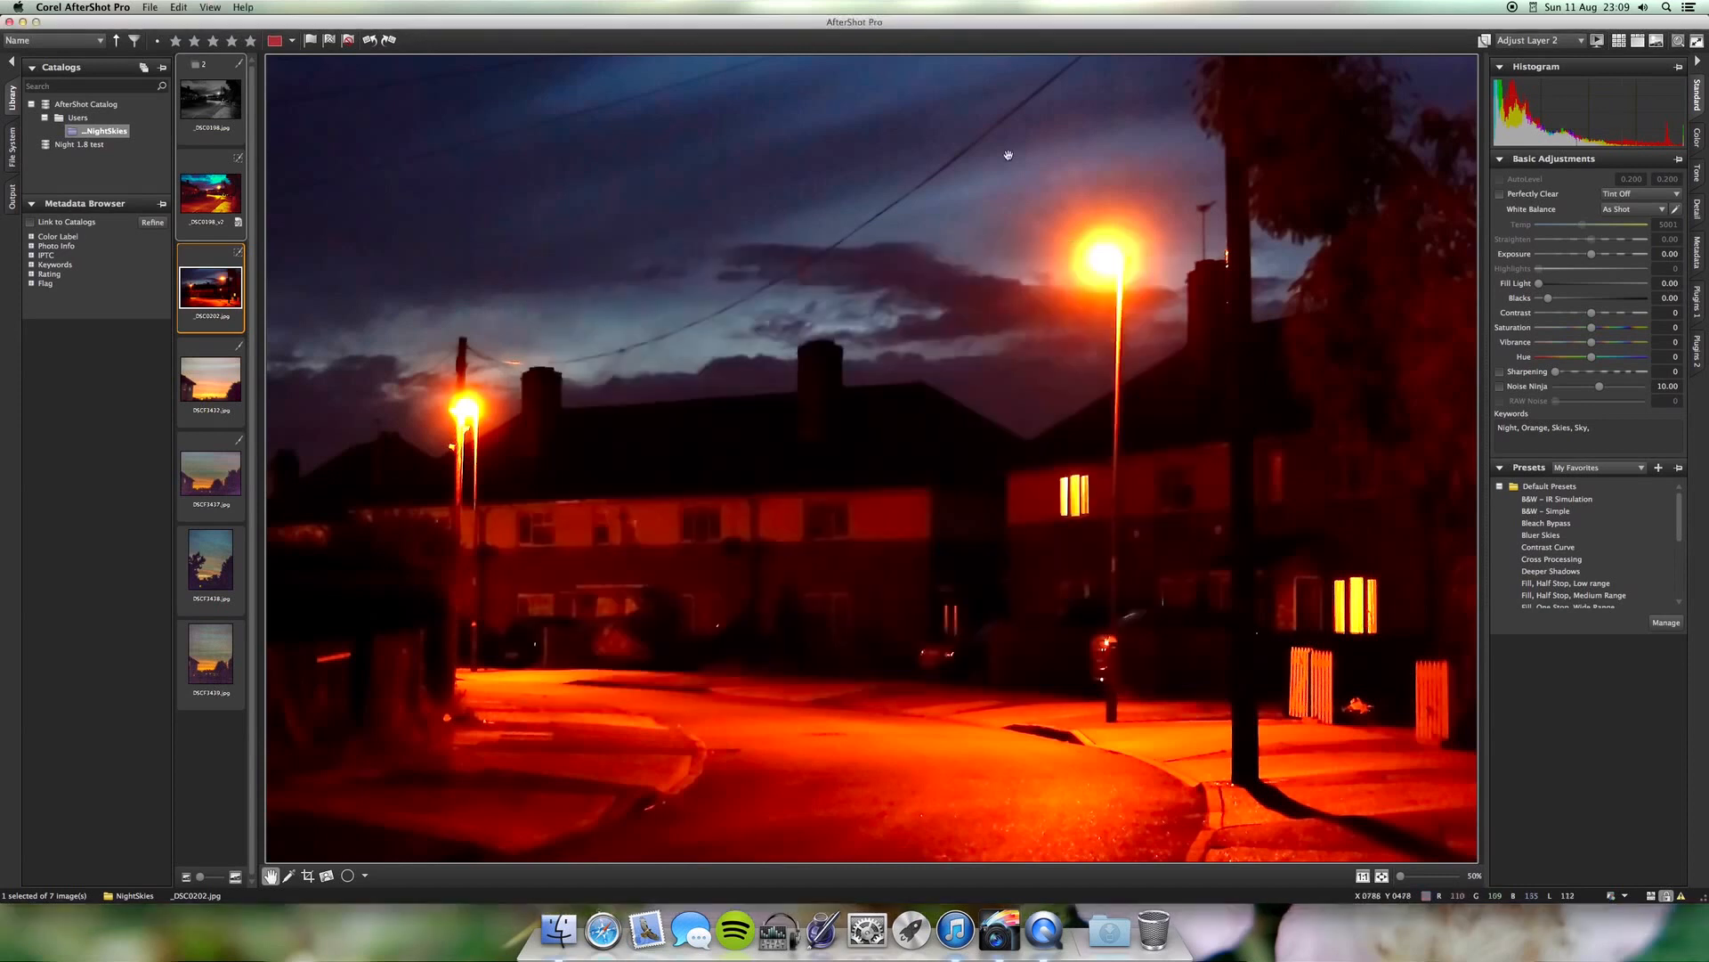
Compare the thumbnail and standard layouts, switch to Image View, and turn full screen on and back off
click(1619, 41)
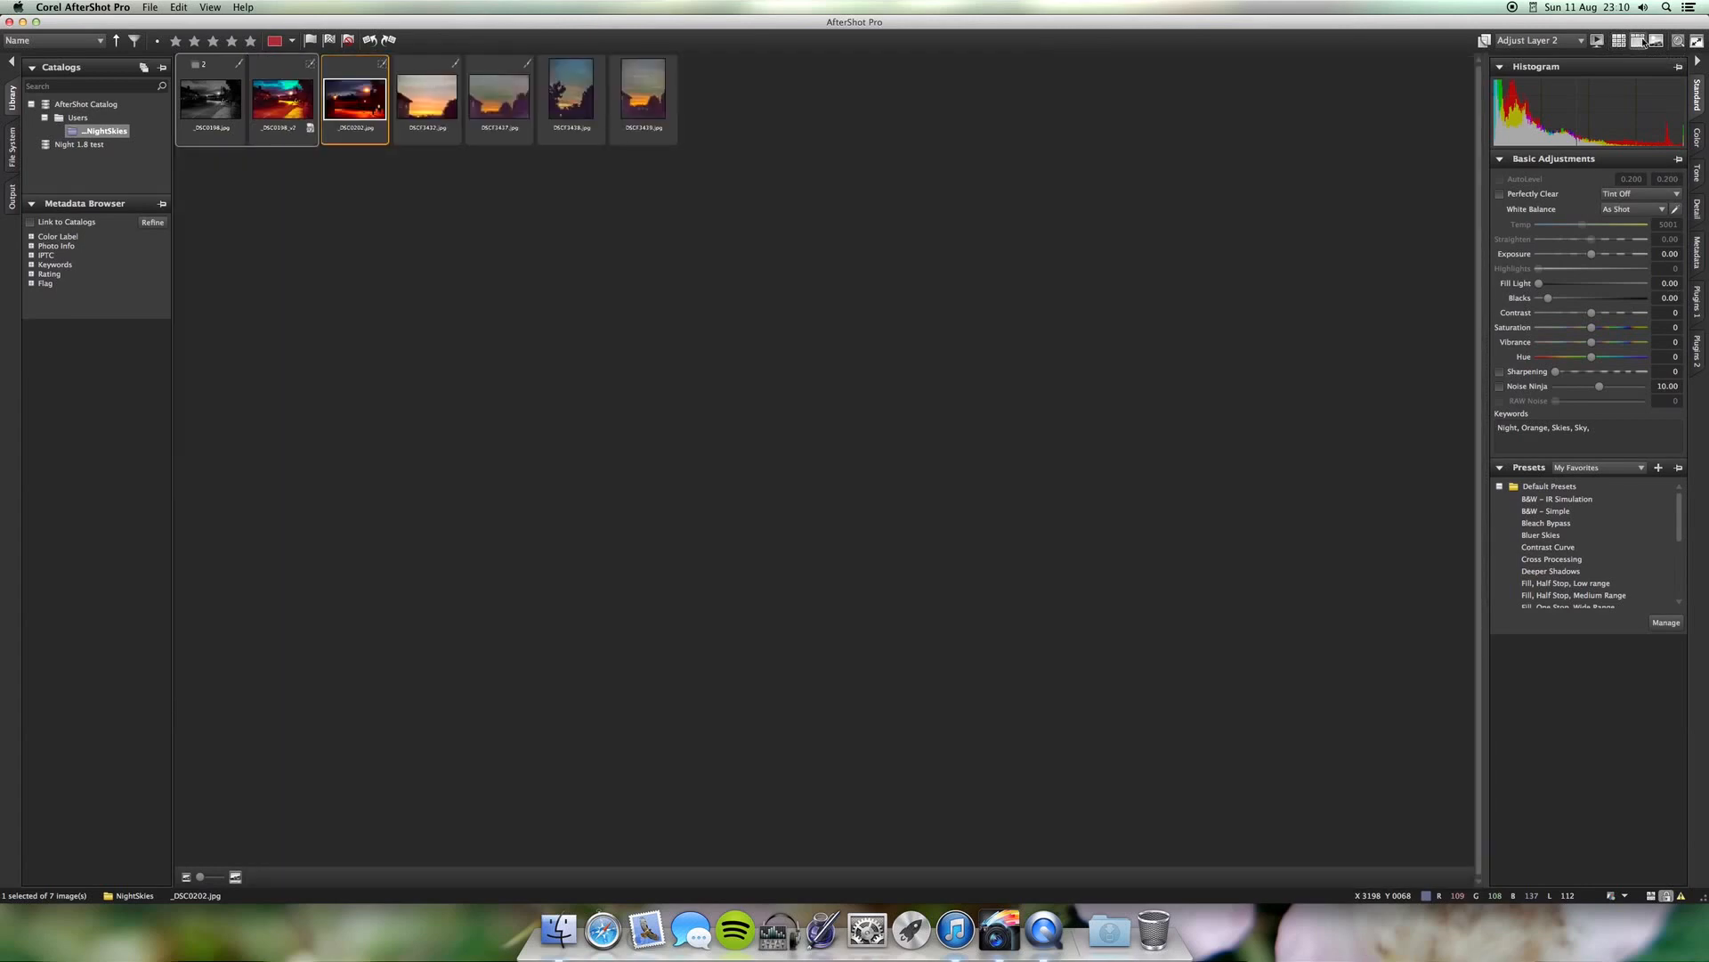
click(1640, 41)
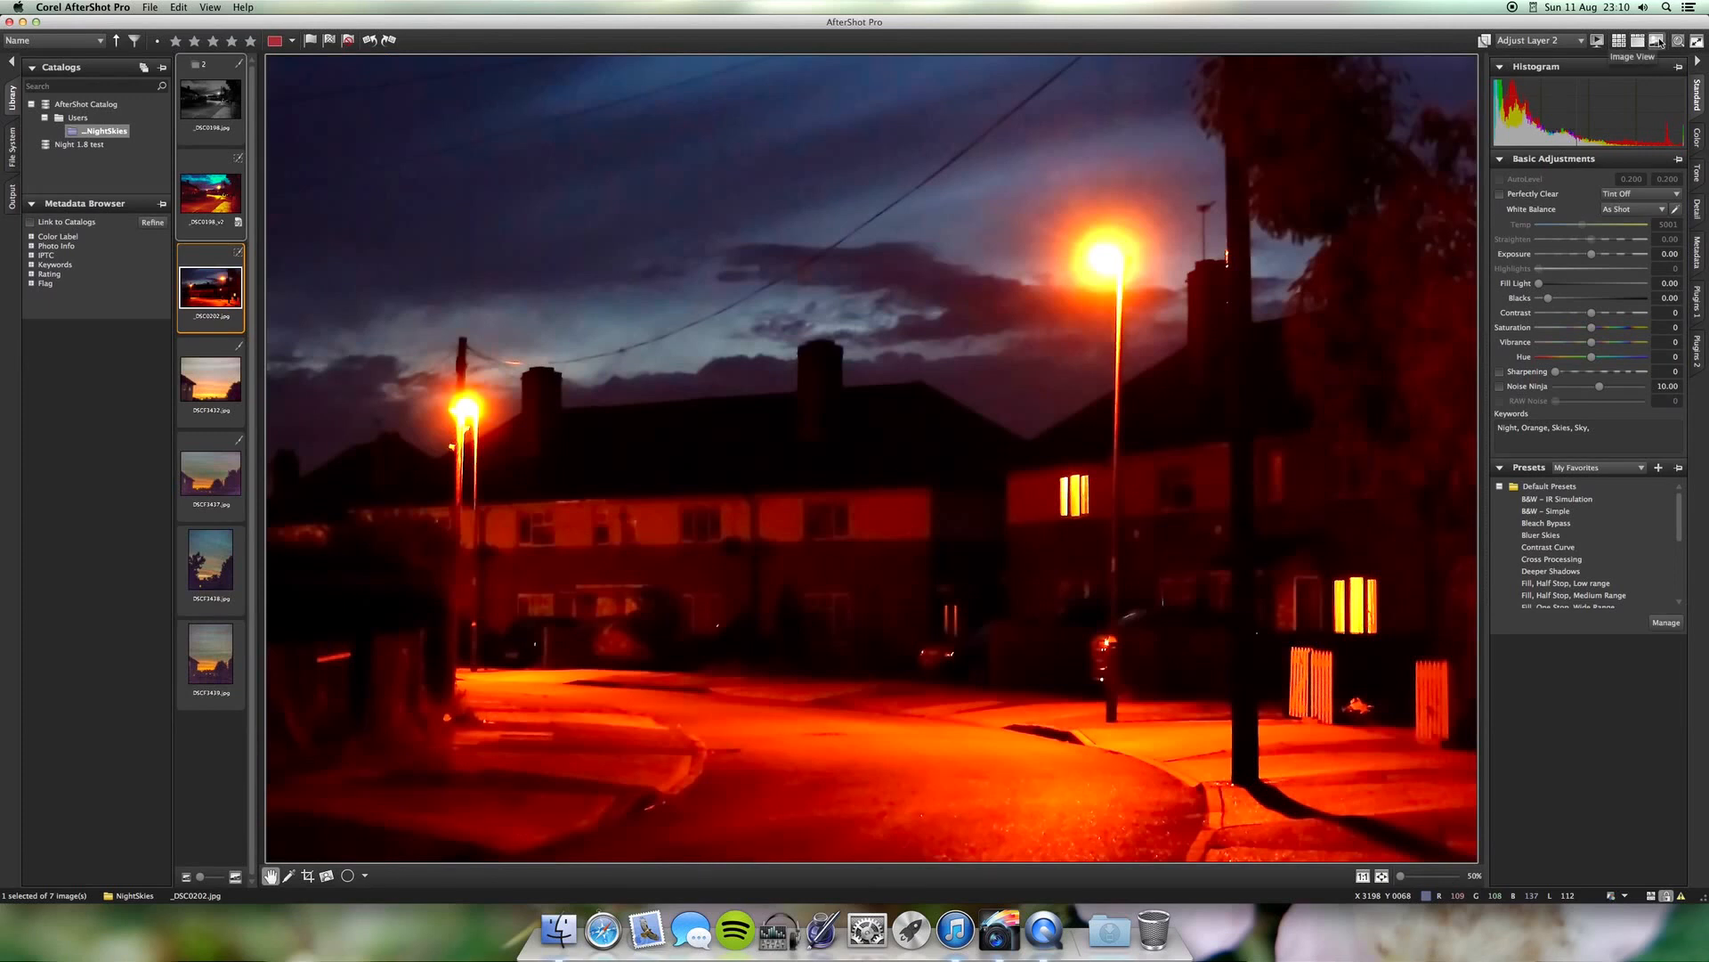
click(1658, 40)
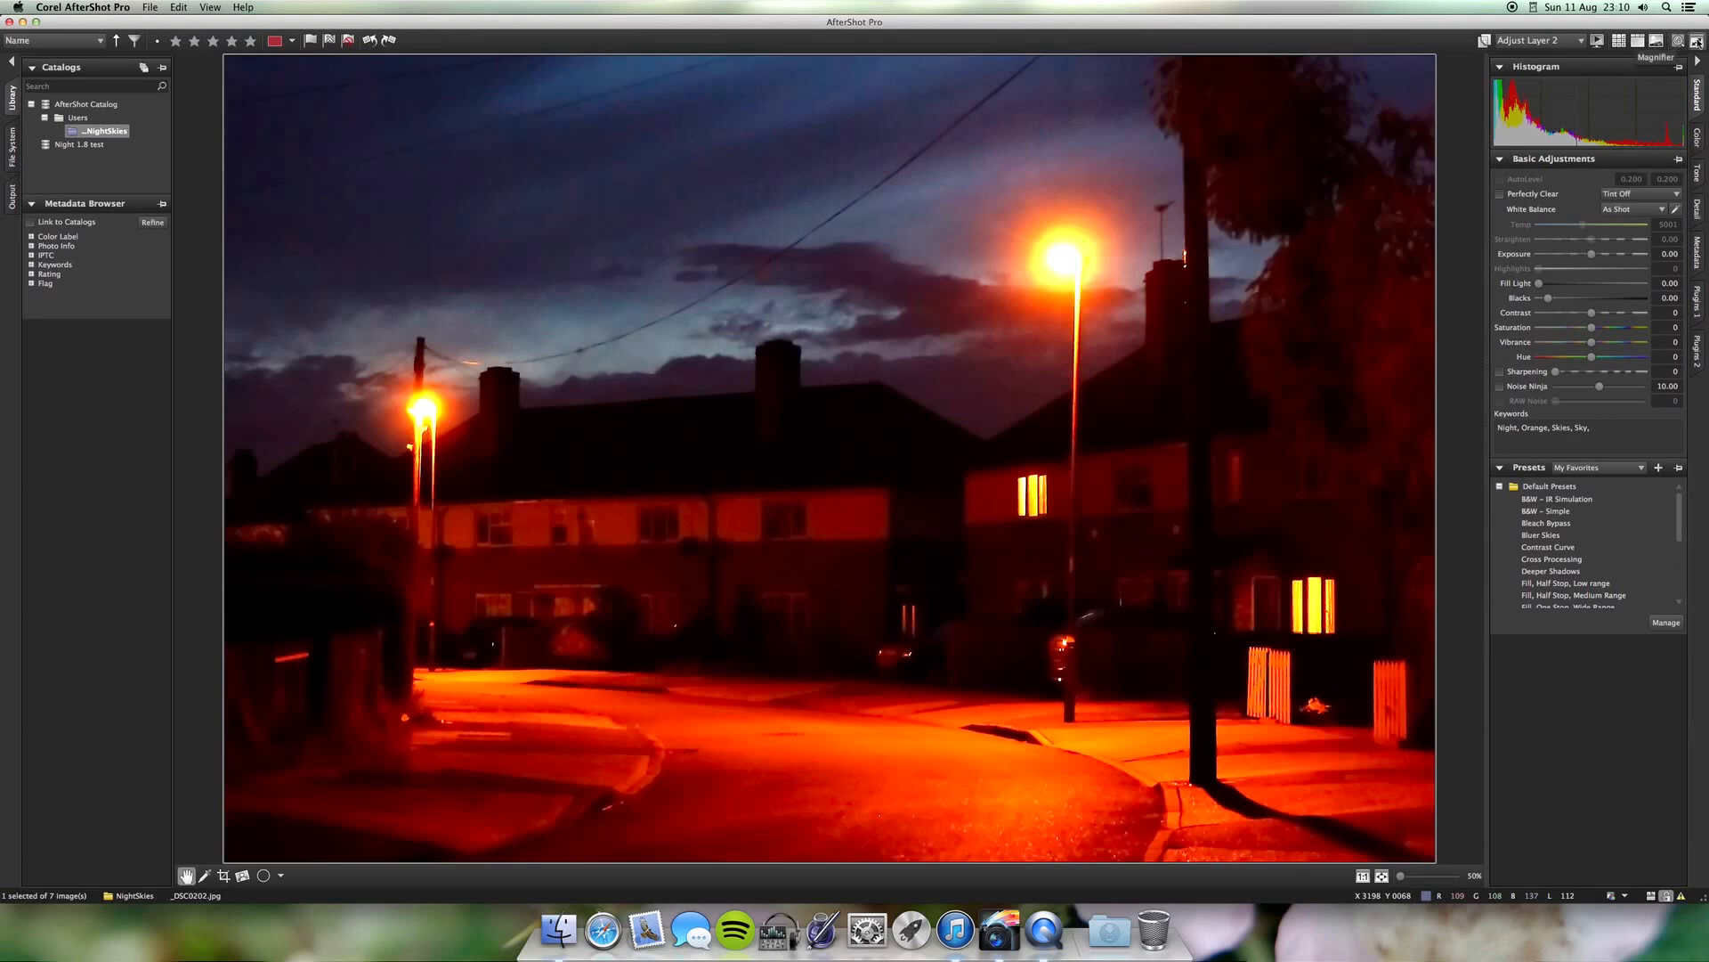
click(1697, 41)
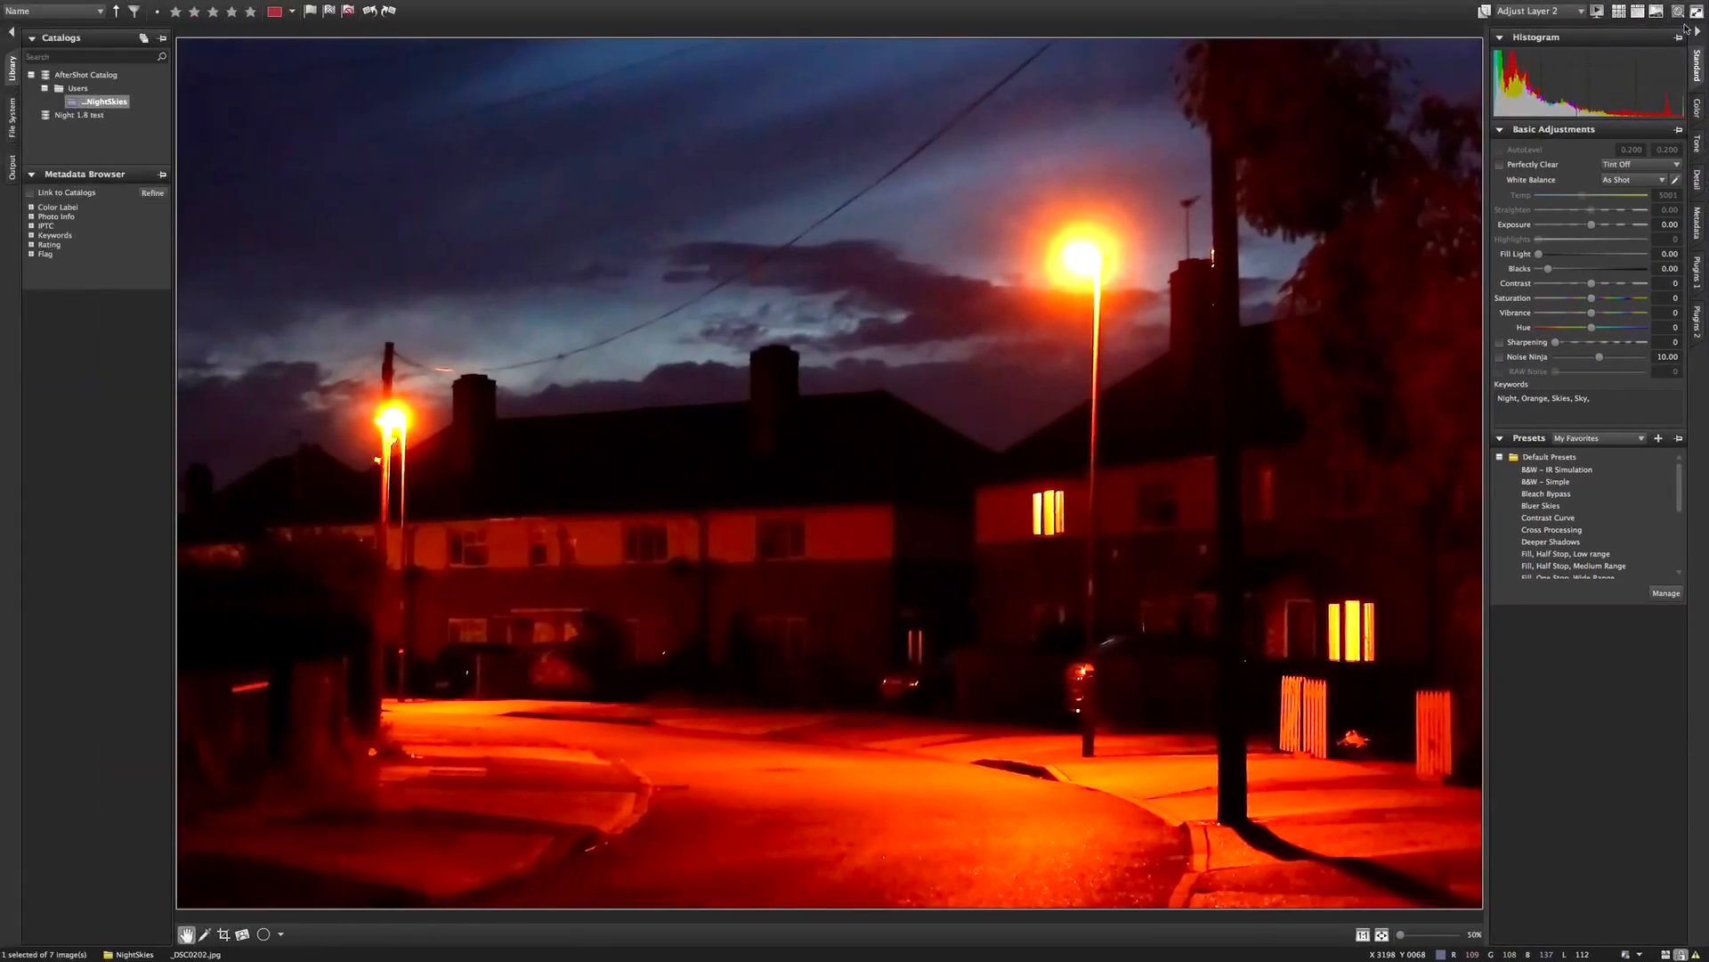
click(1697, 10)
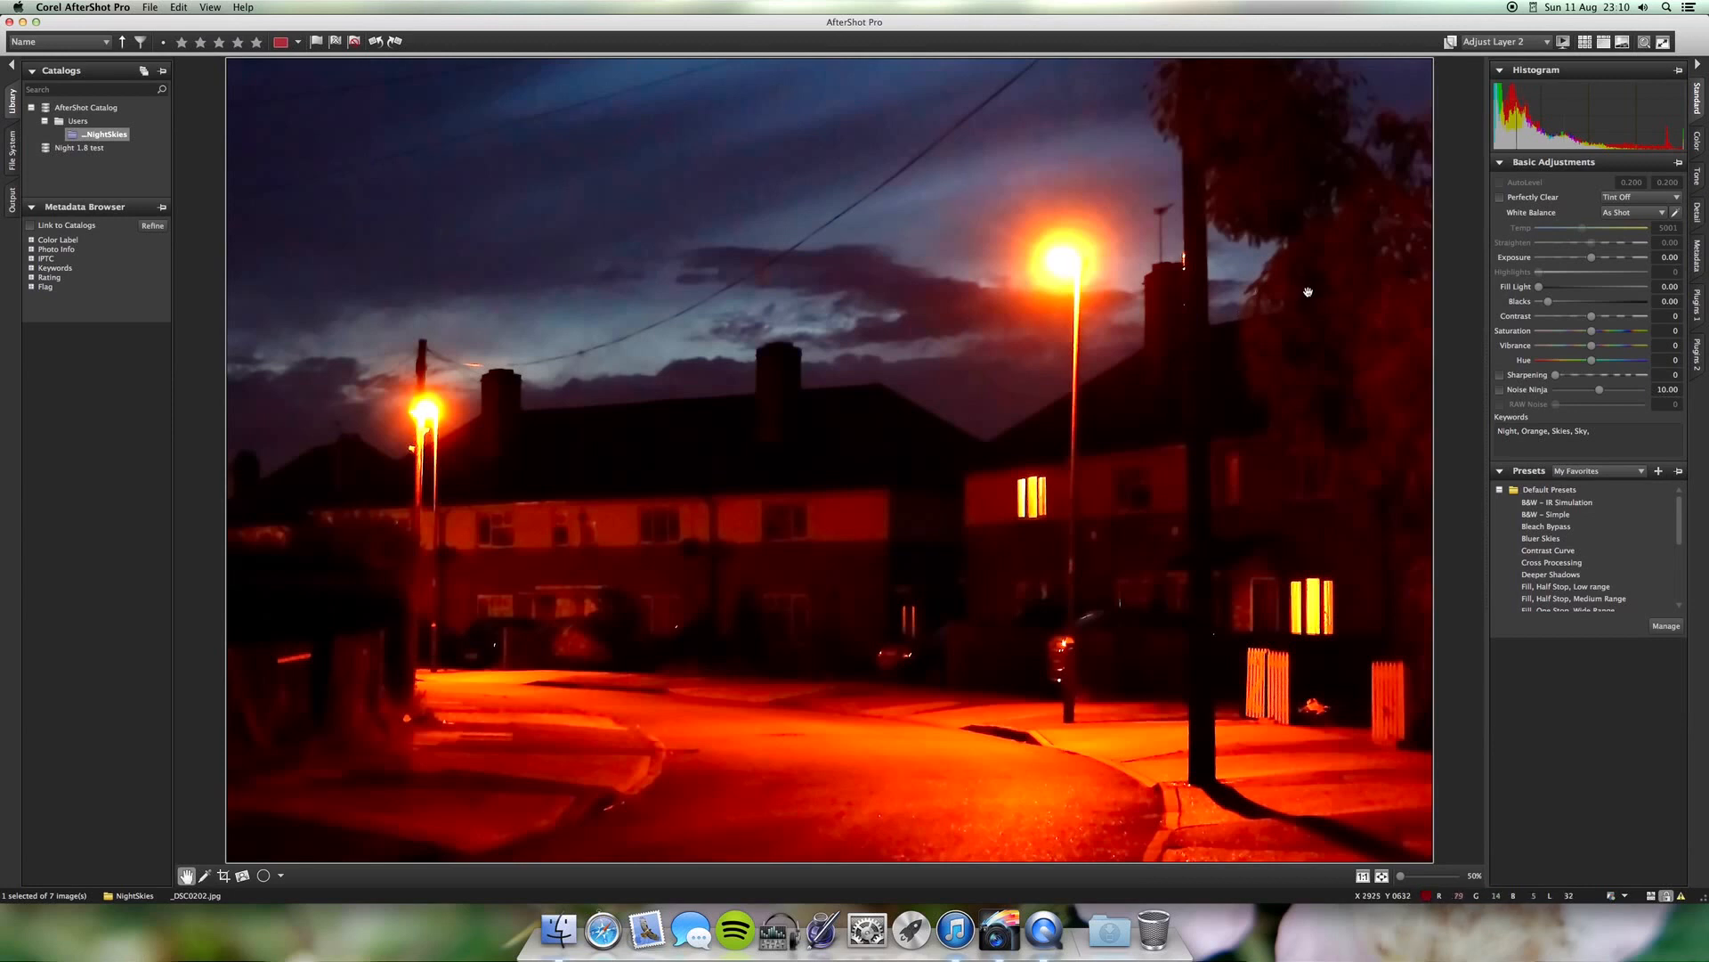
Review the photo's colour, tone, detail, metadata and first plugin adjustment controls in turn
click(1699, 138)
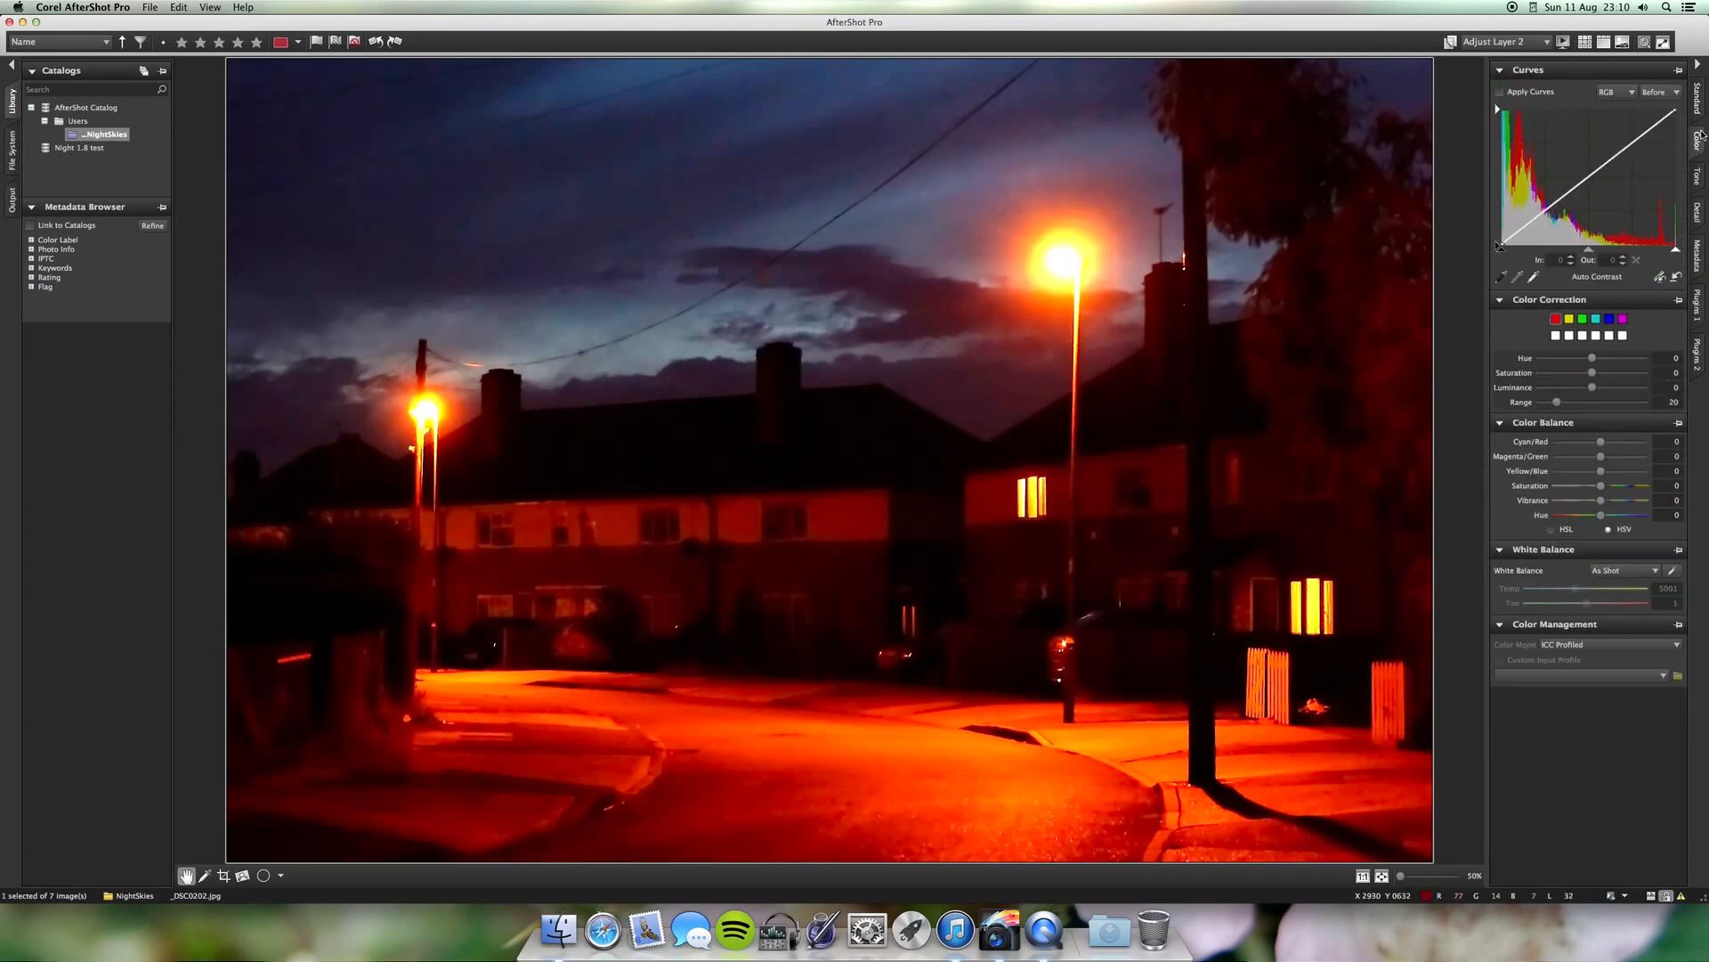
click(1696, 184)
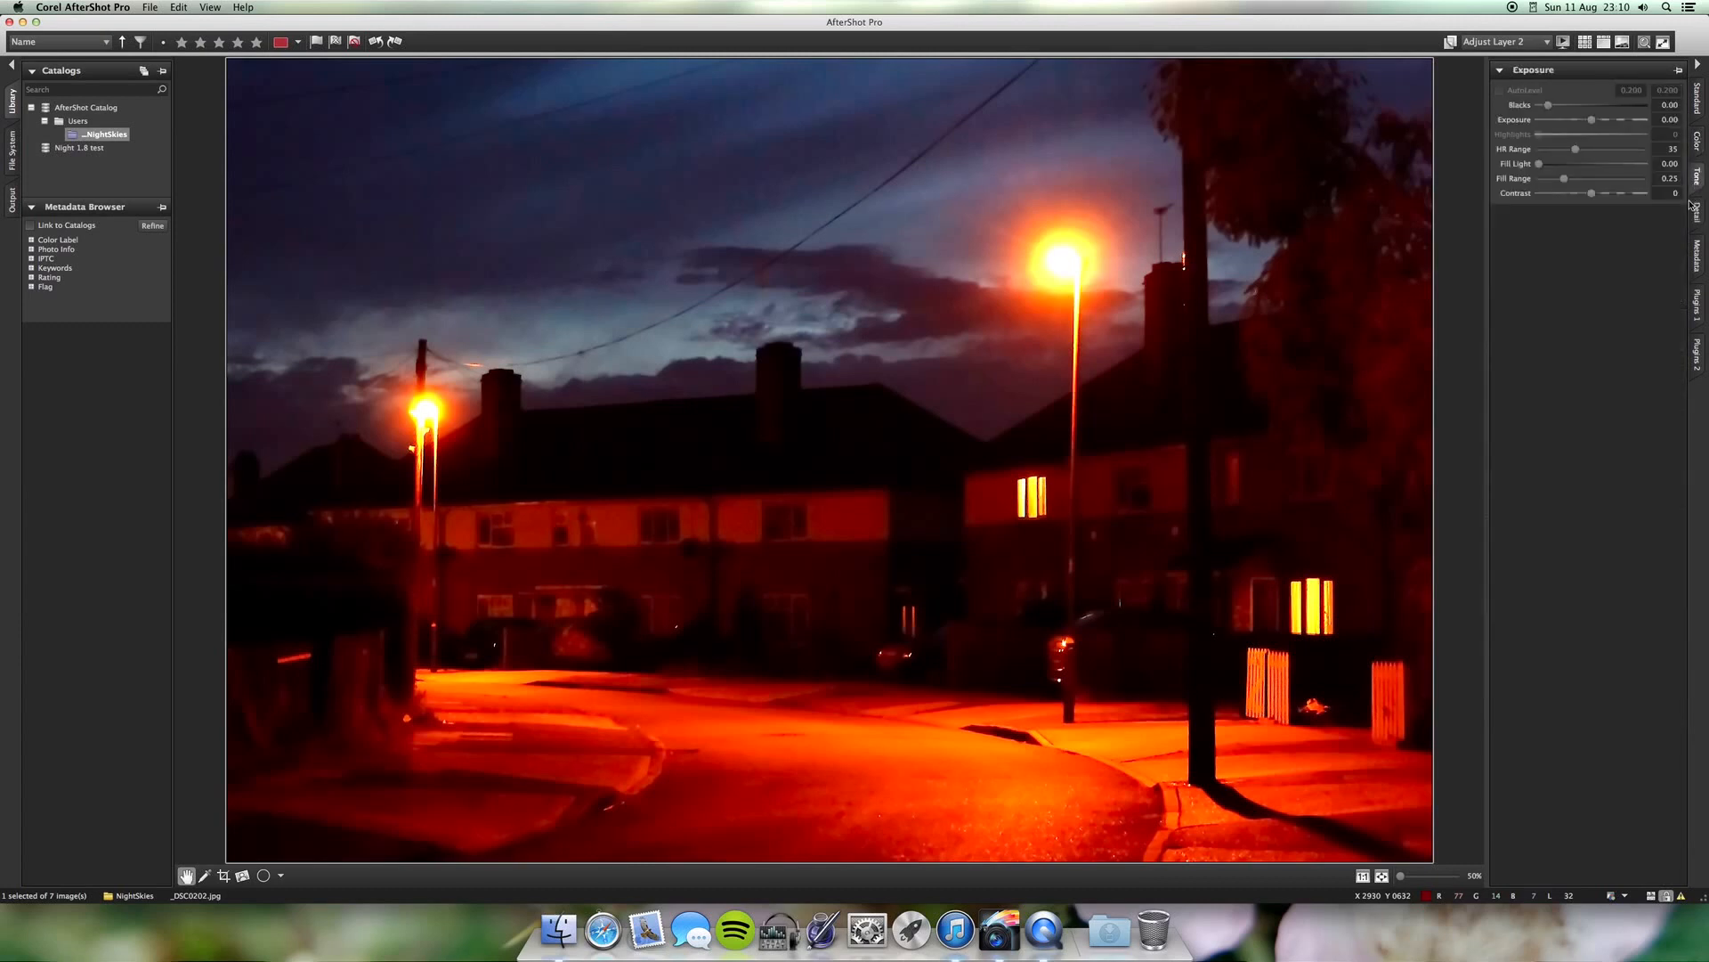
click(1696, 213)
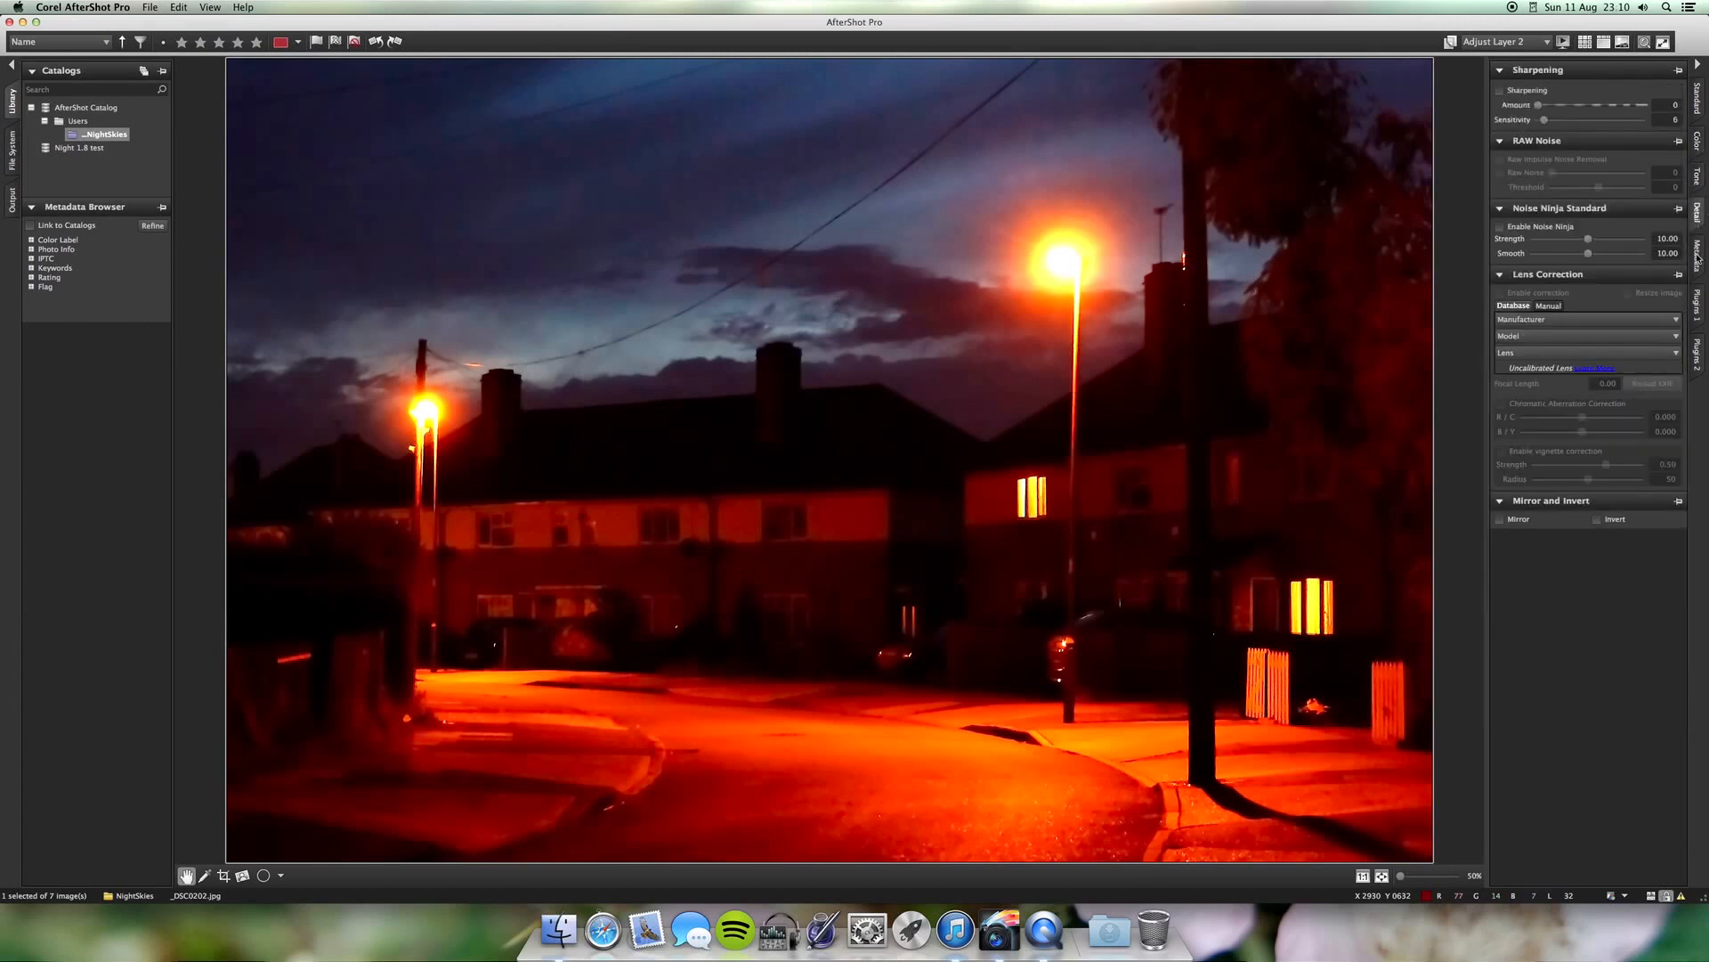
click(1699, 260)
click(1698, 303)
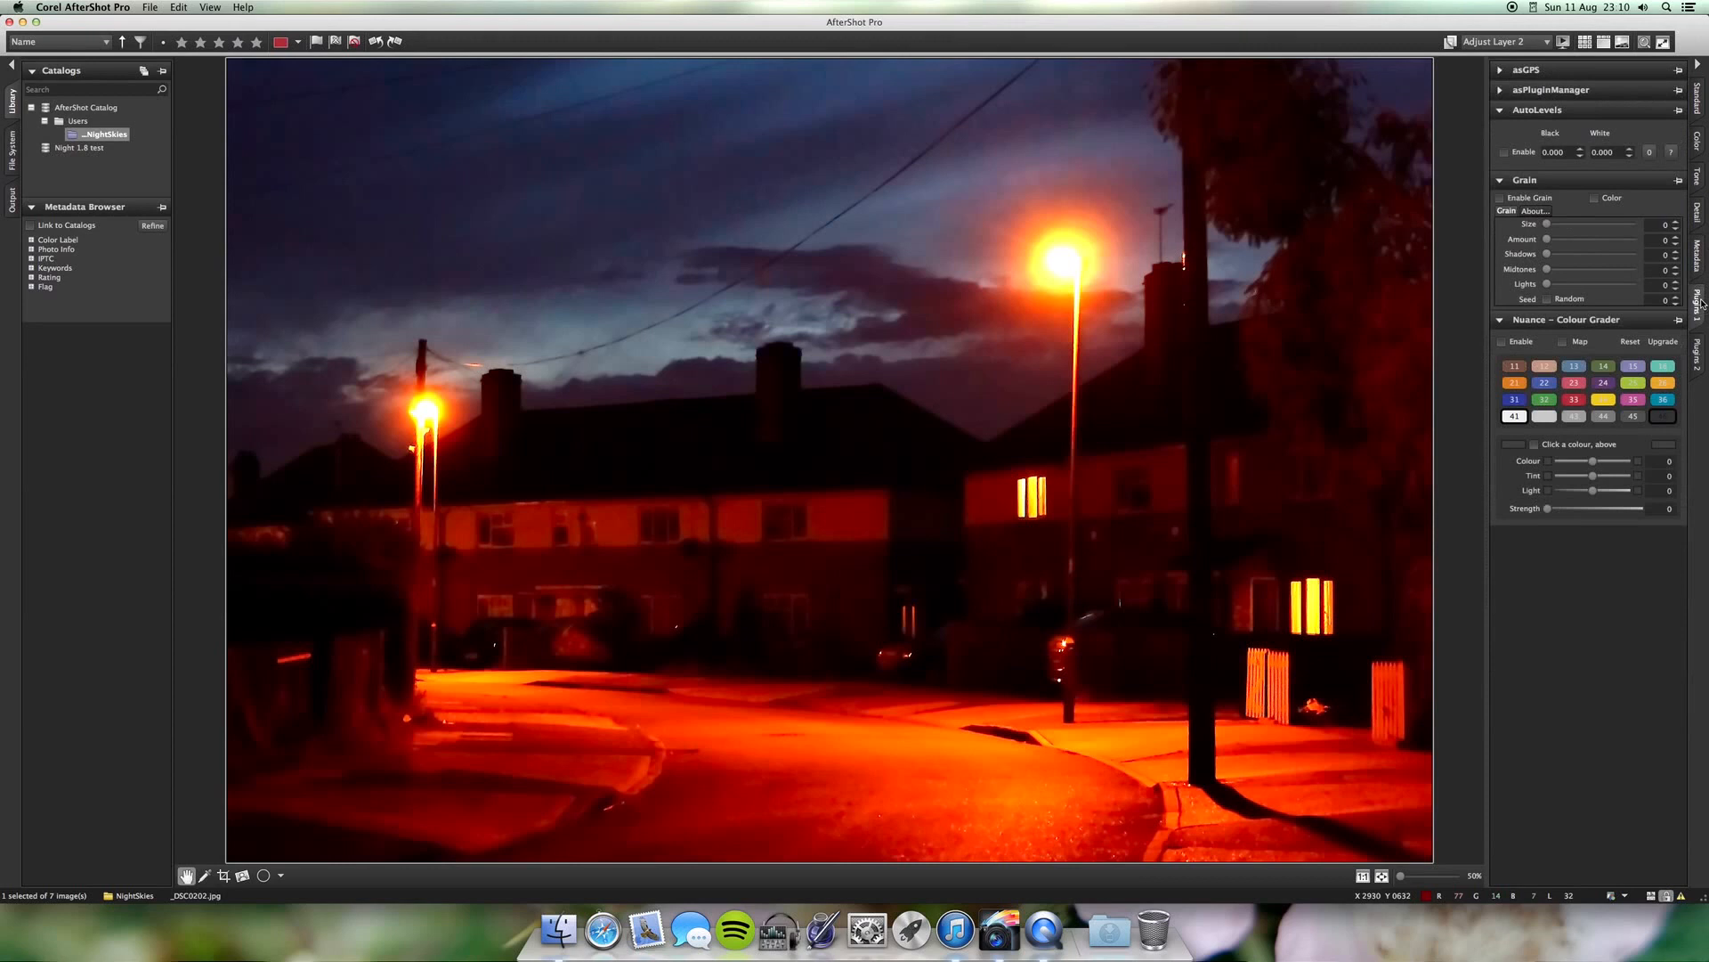
Review the second set of plugin controls and return to the standard adjustments
click(1698, 351)
click(1699, 102)
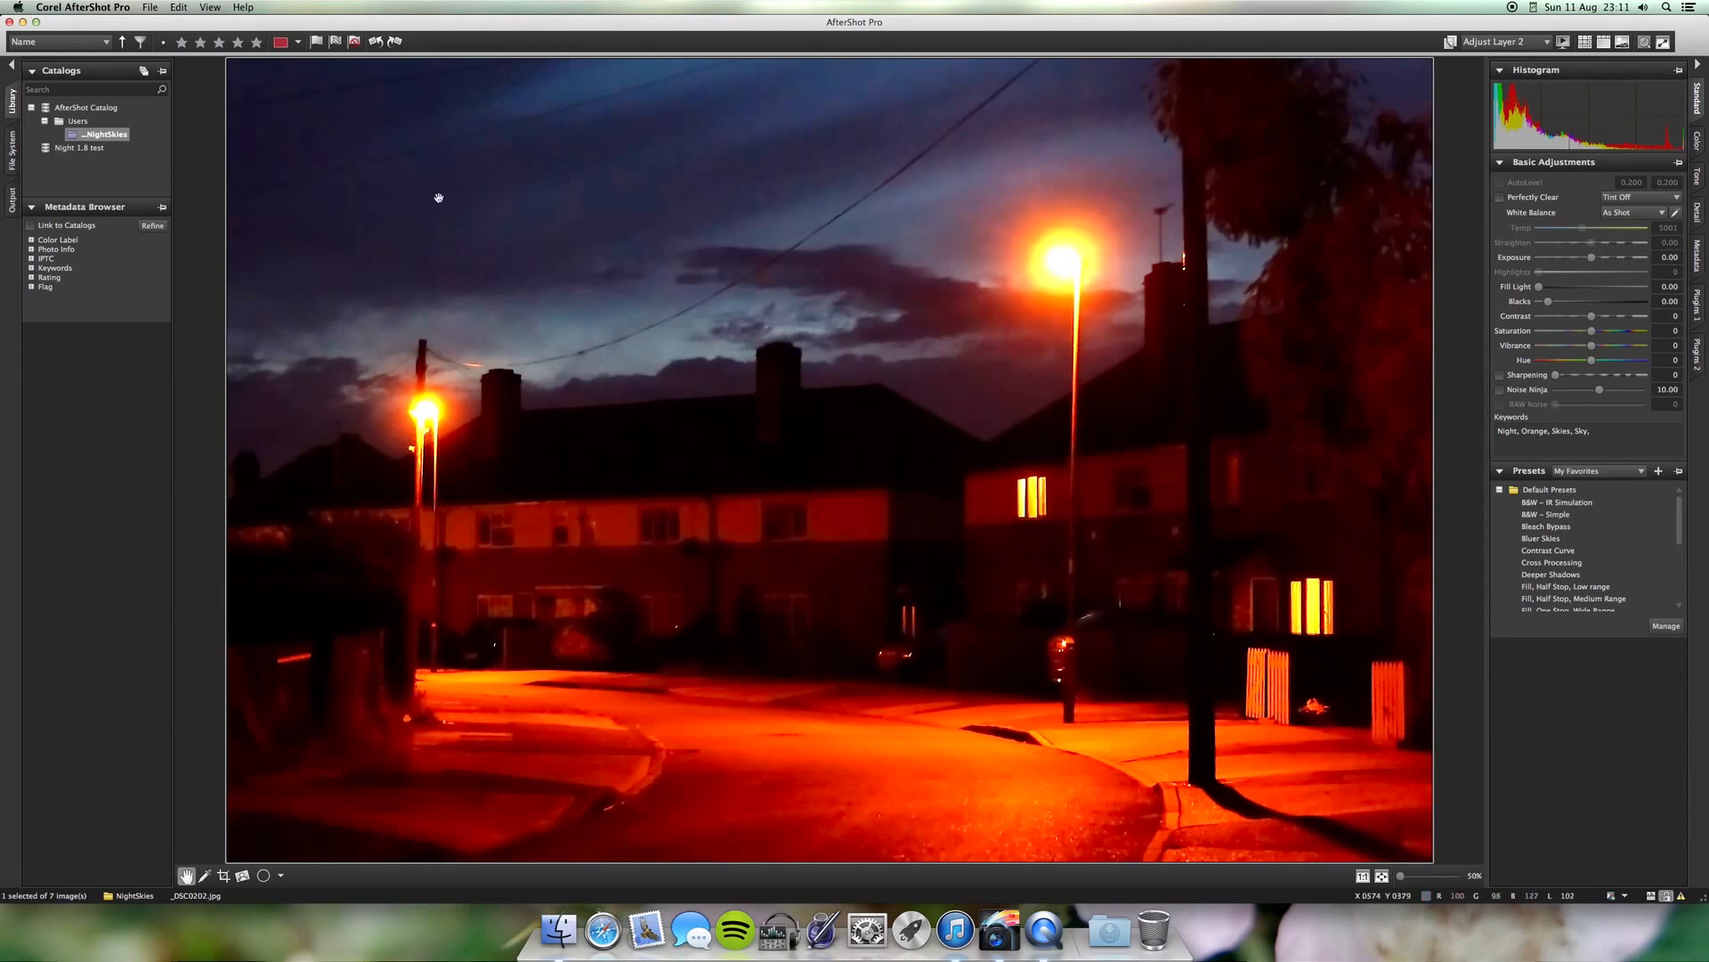
Open the Preferences and review the settings from General and Display through Color Management, Renaming, Keyboard and Soft Proofing
click(112, 9)
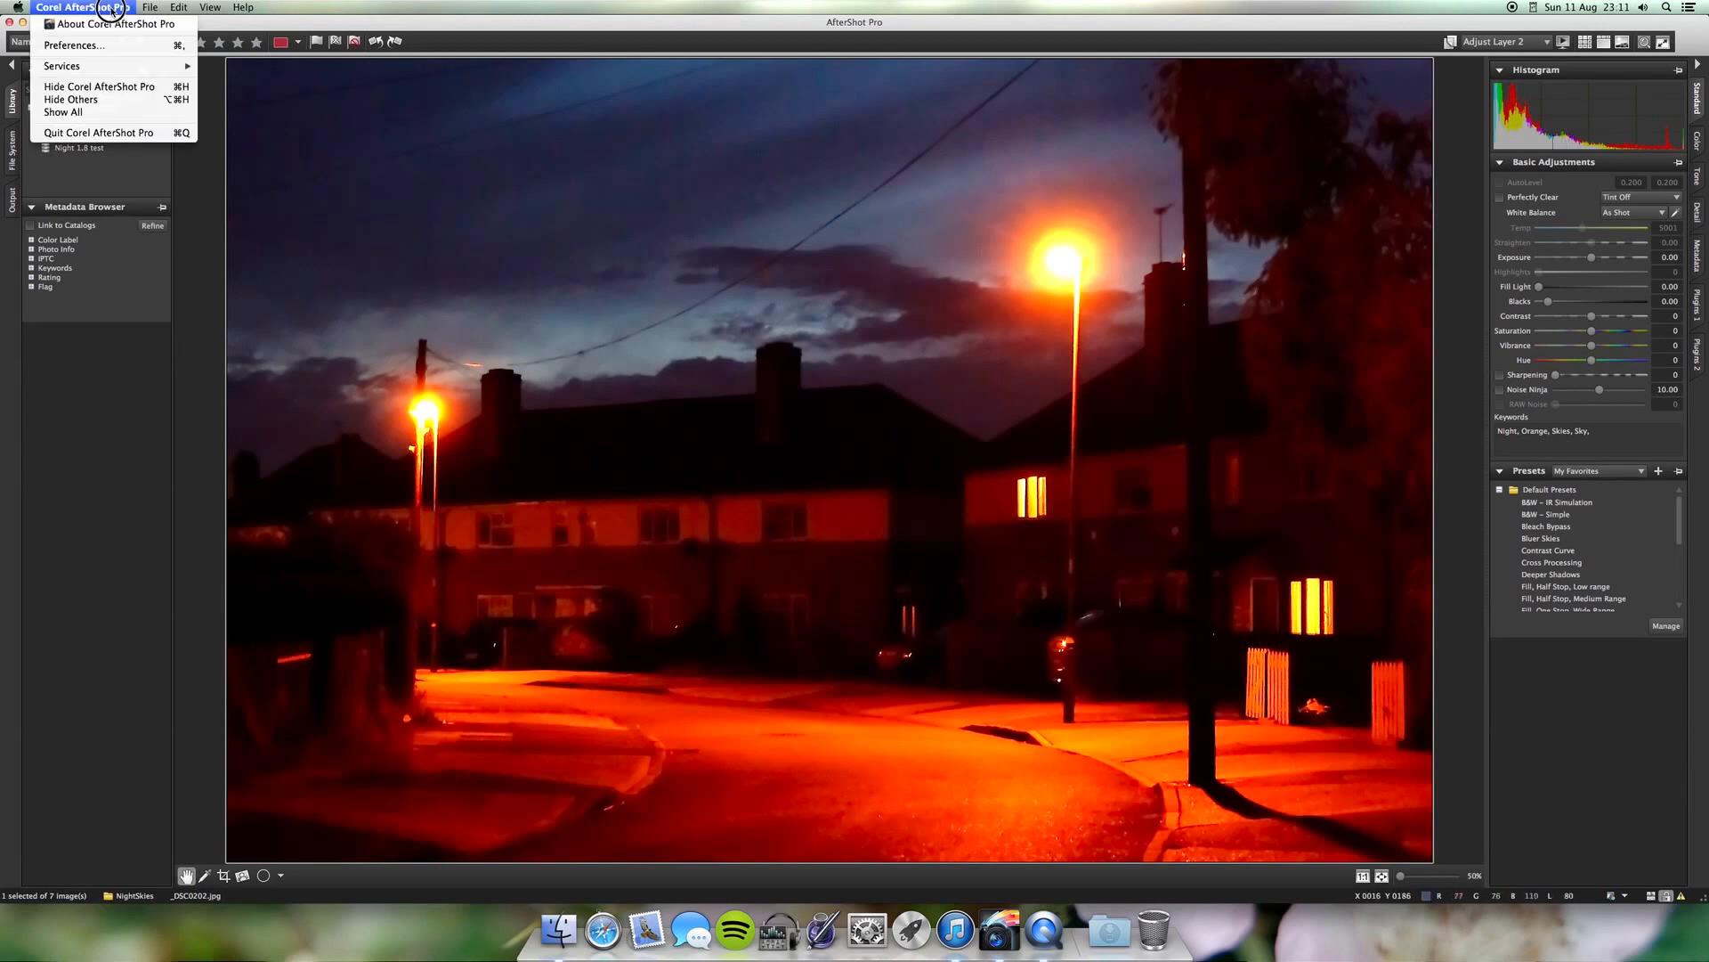
click(98, 45)
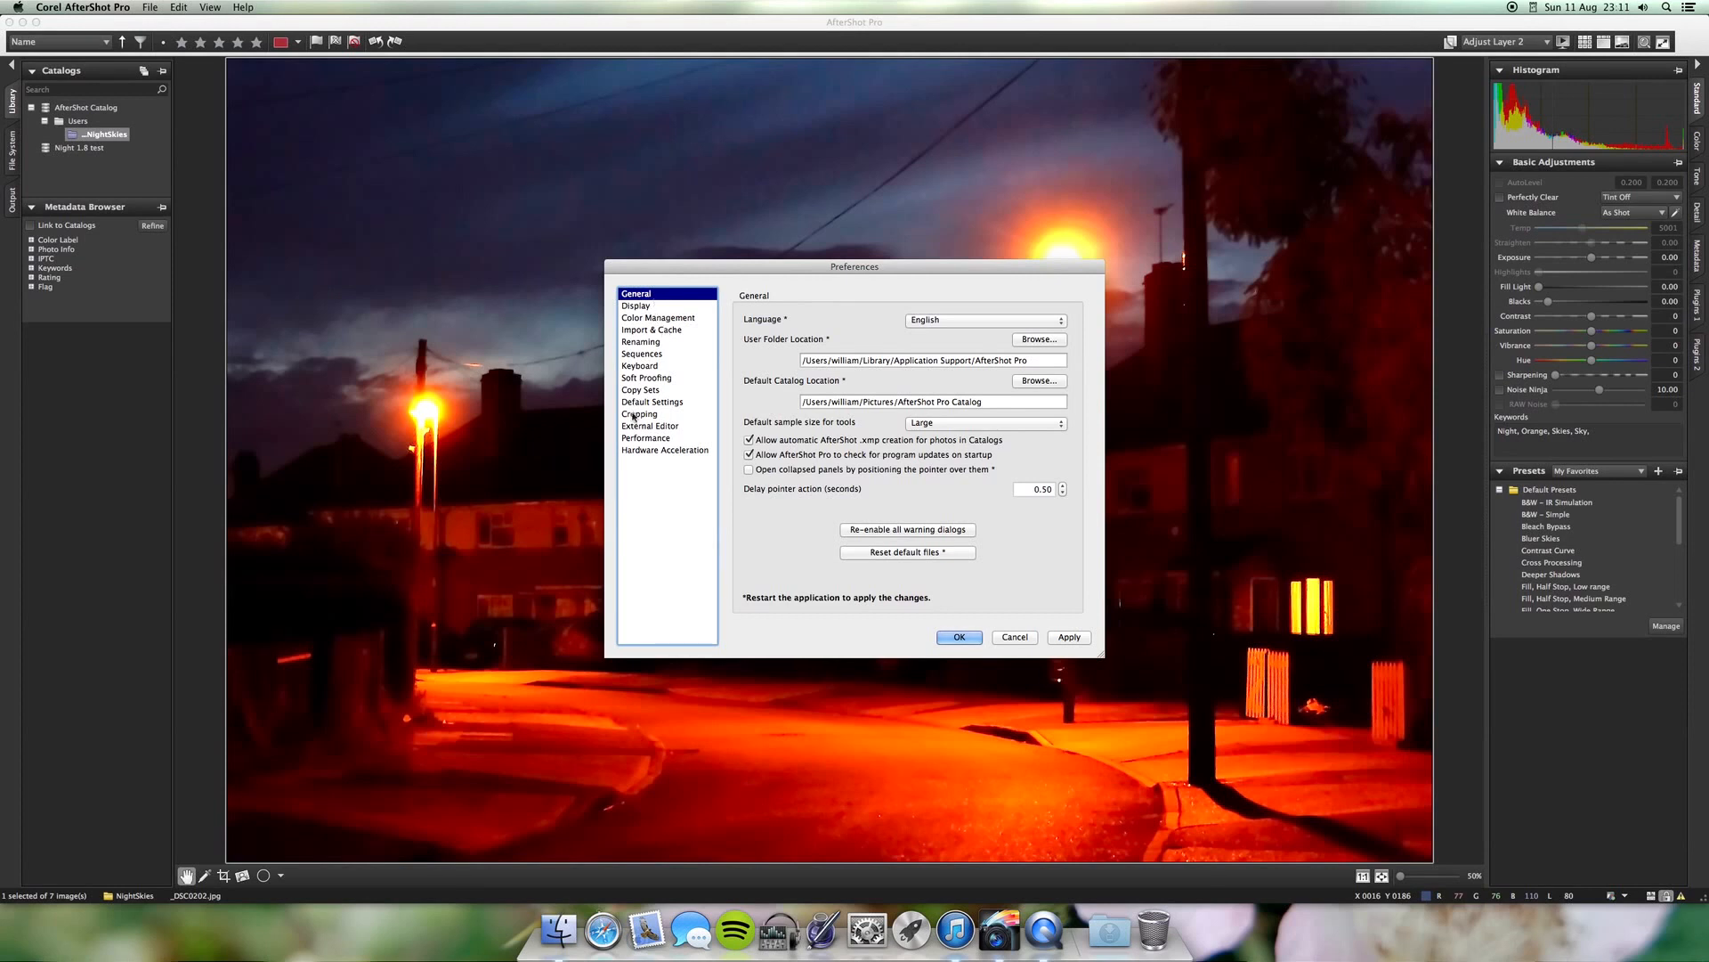
click(637, 308)
click(663, 318)
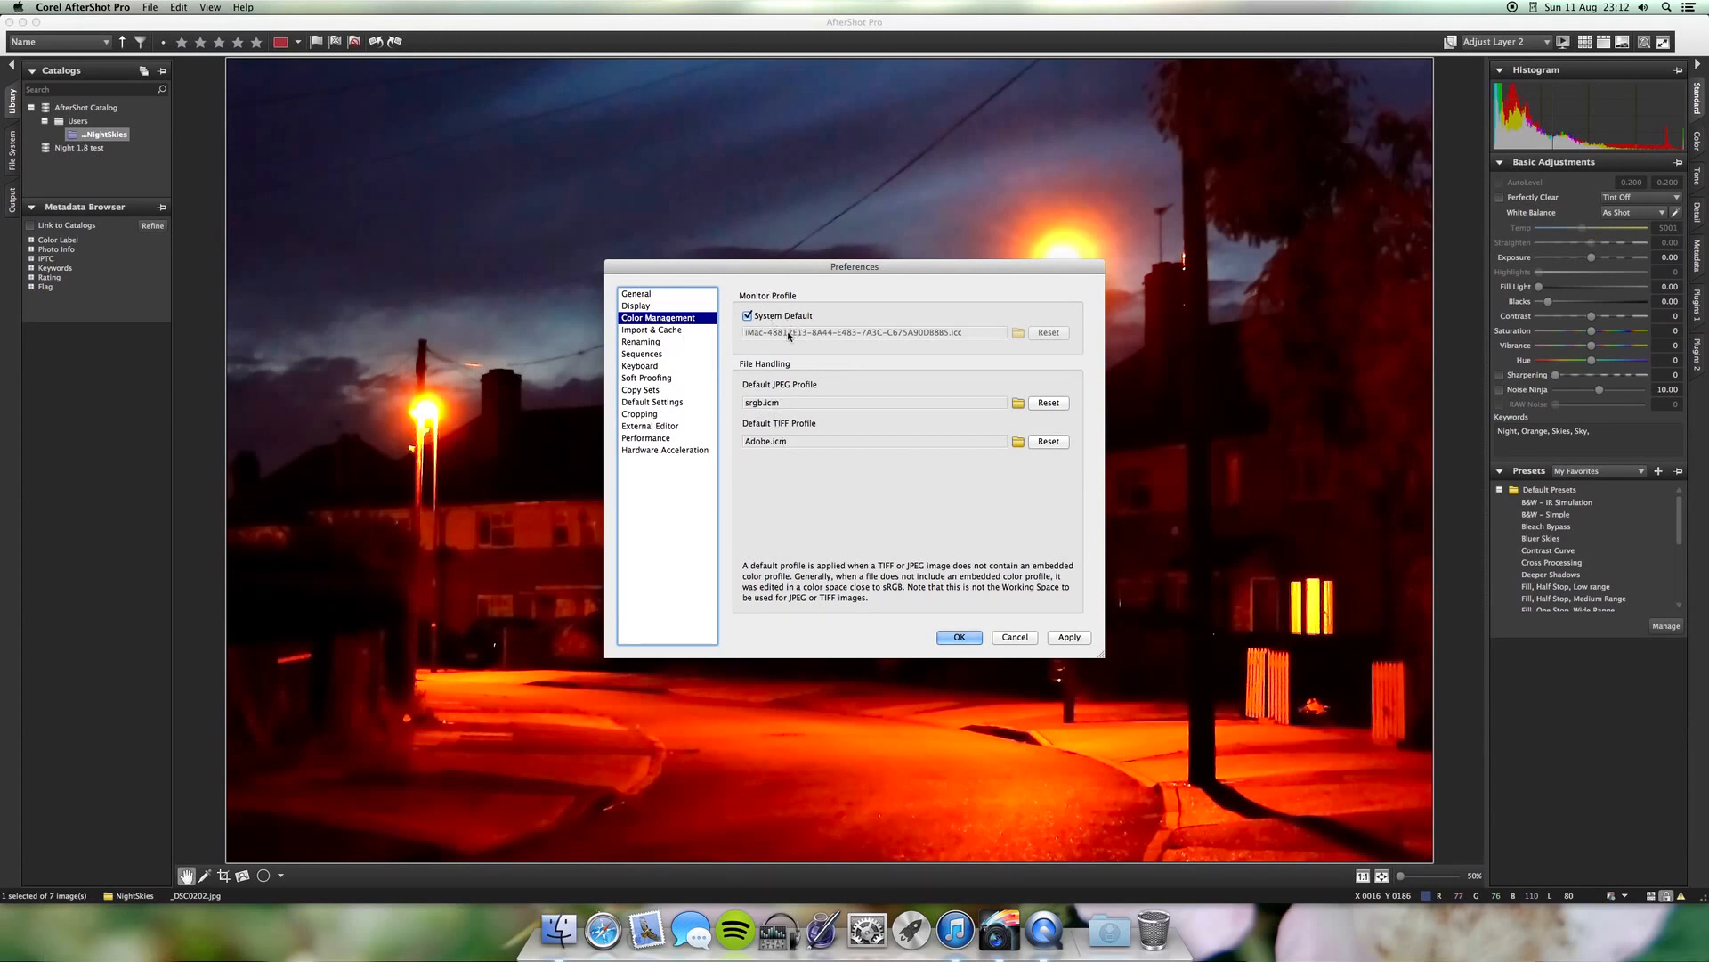
click(658, 331)
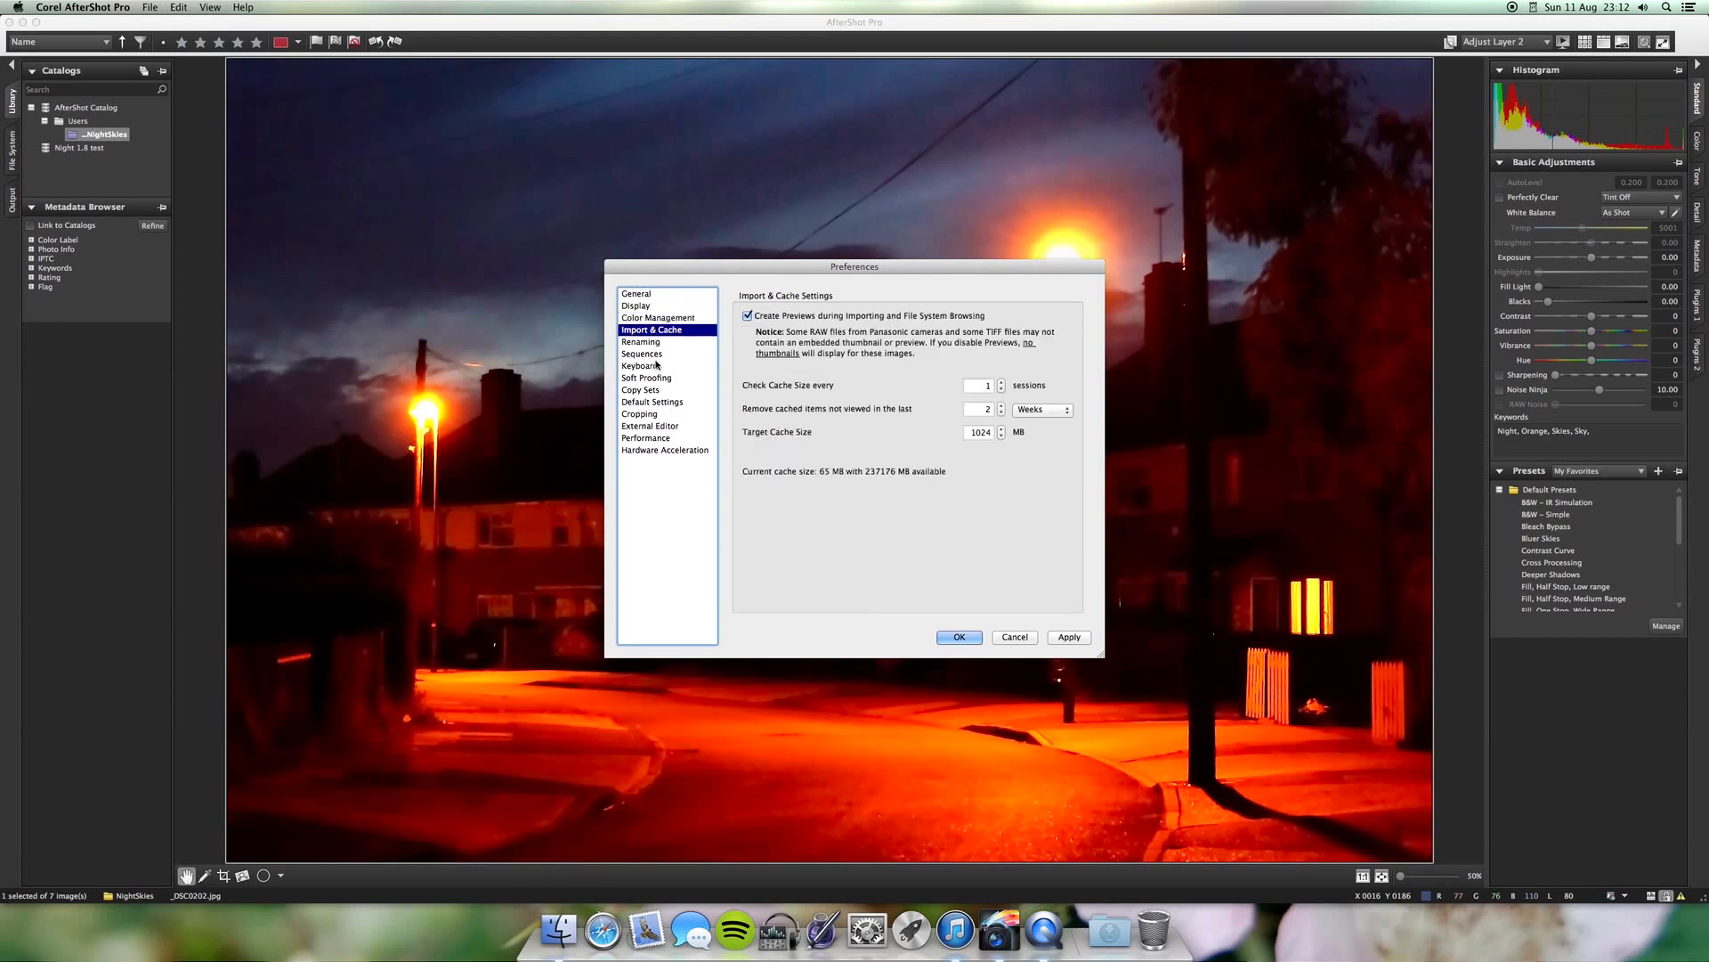
click(663, 342)
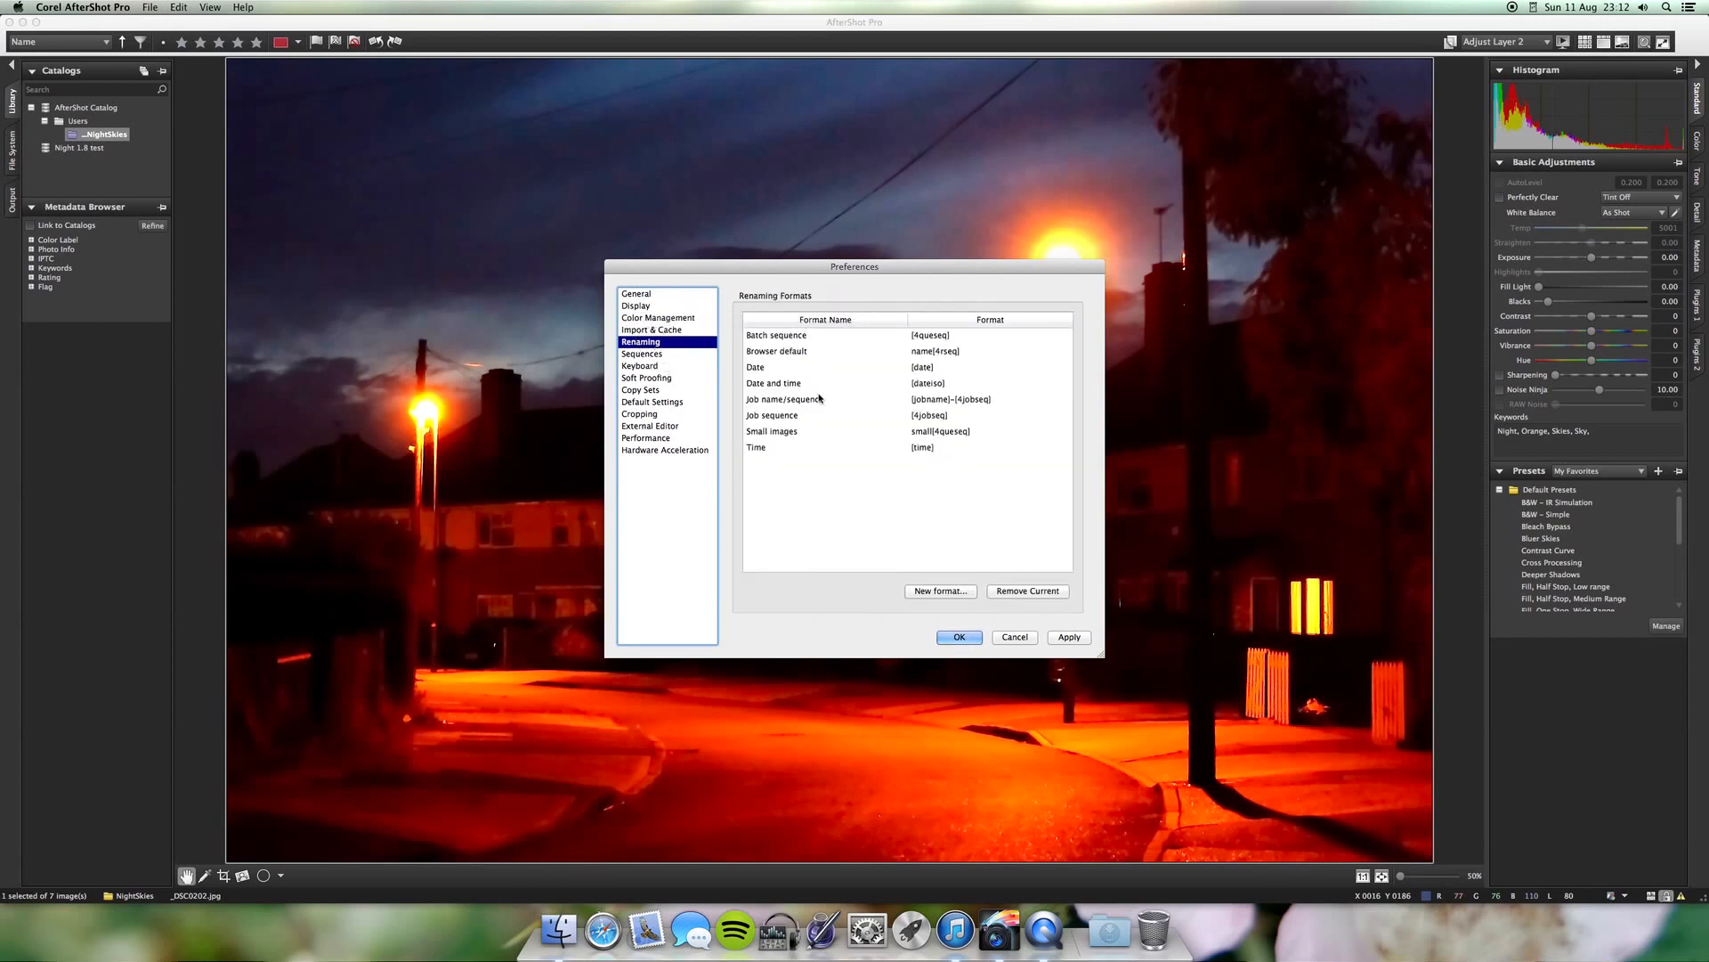
click(673, 354)
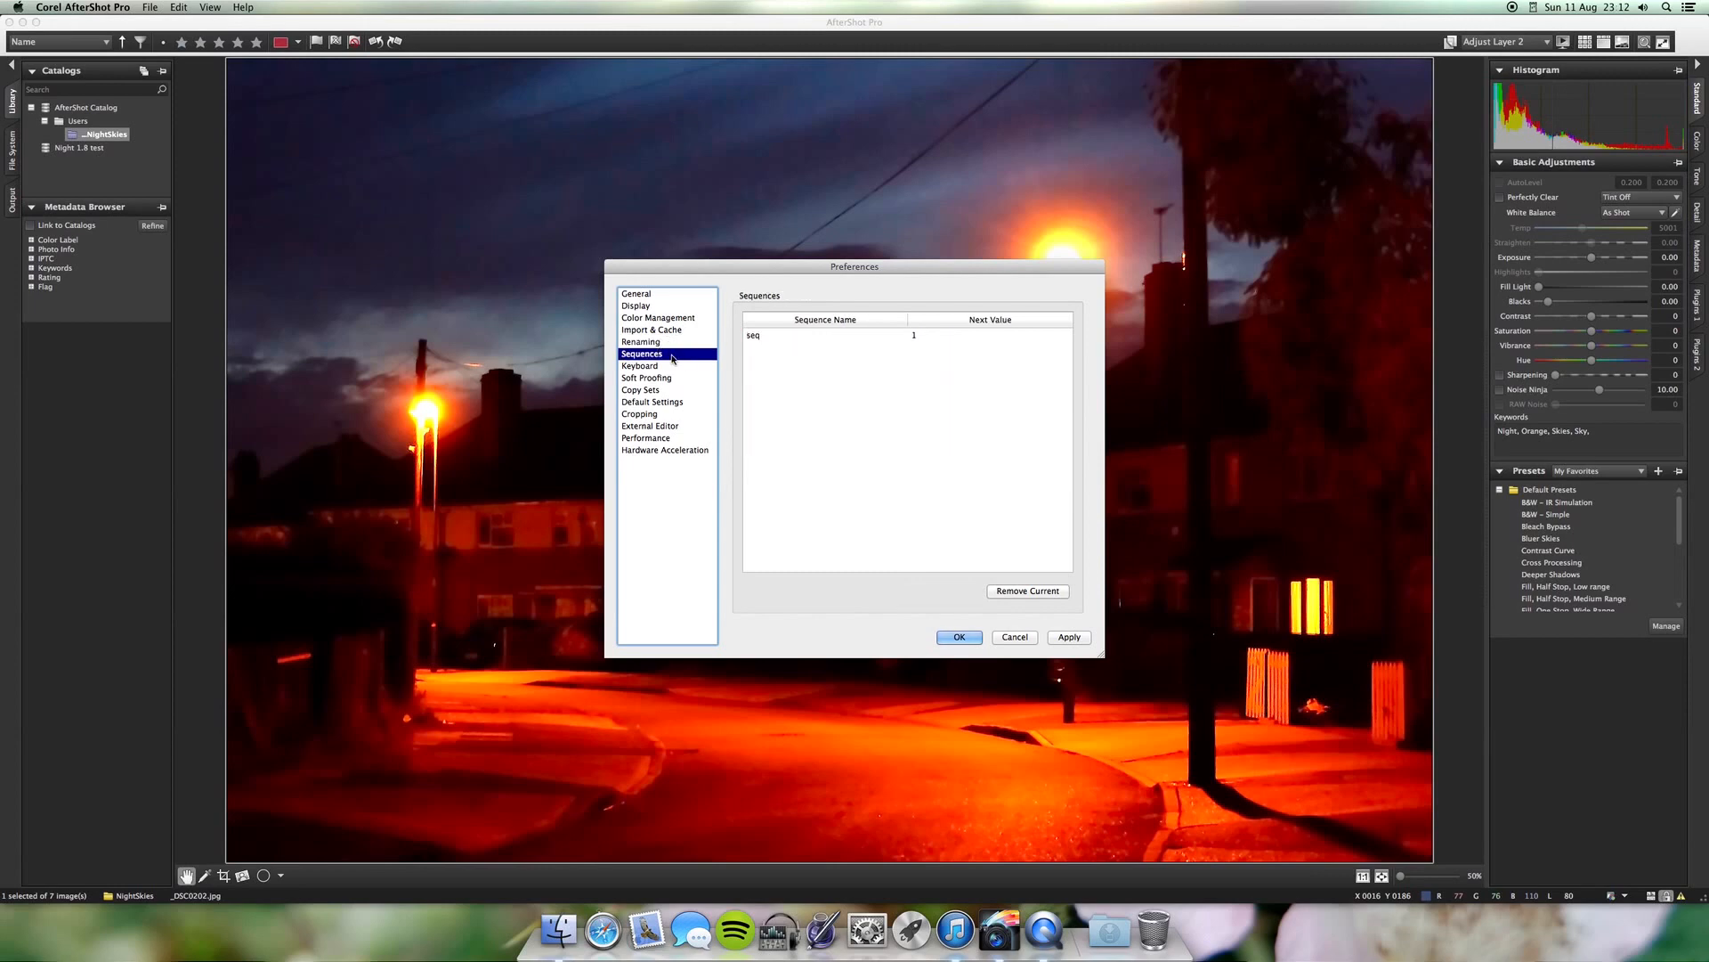
click(669, 366)
click(666, 377)
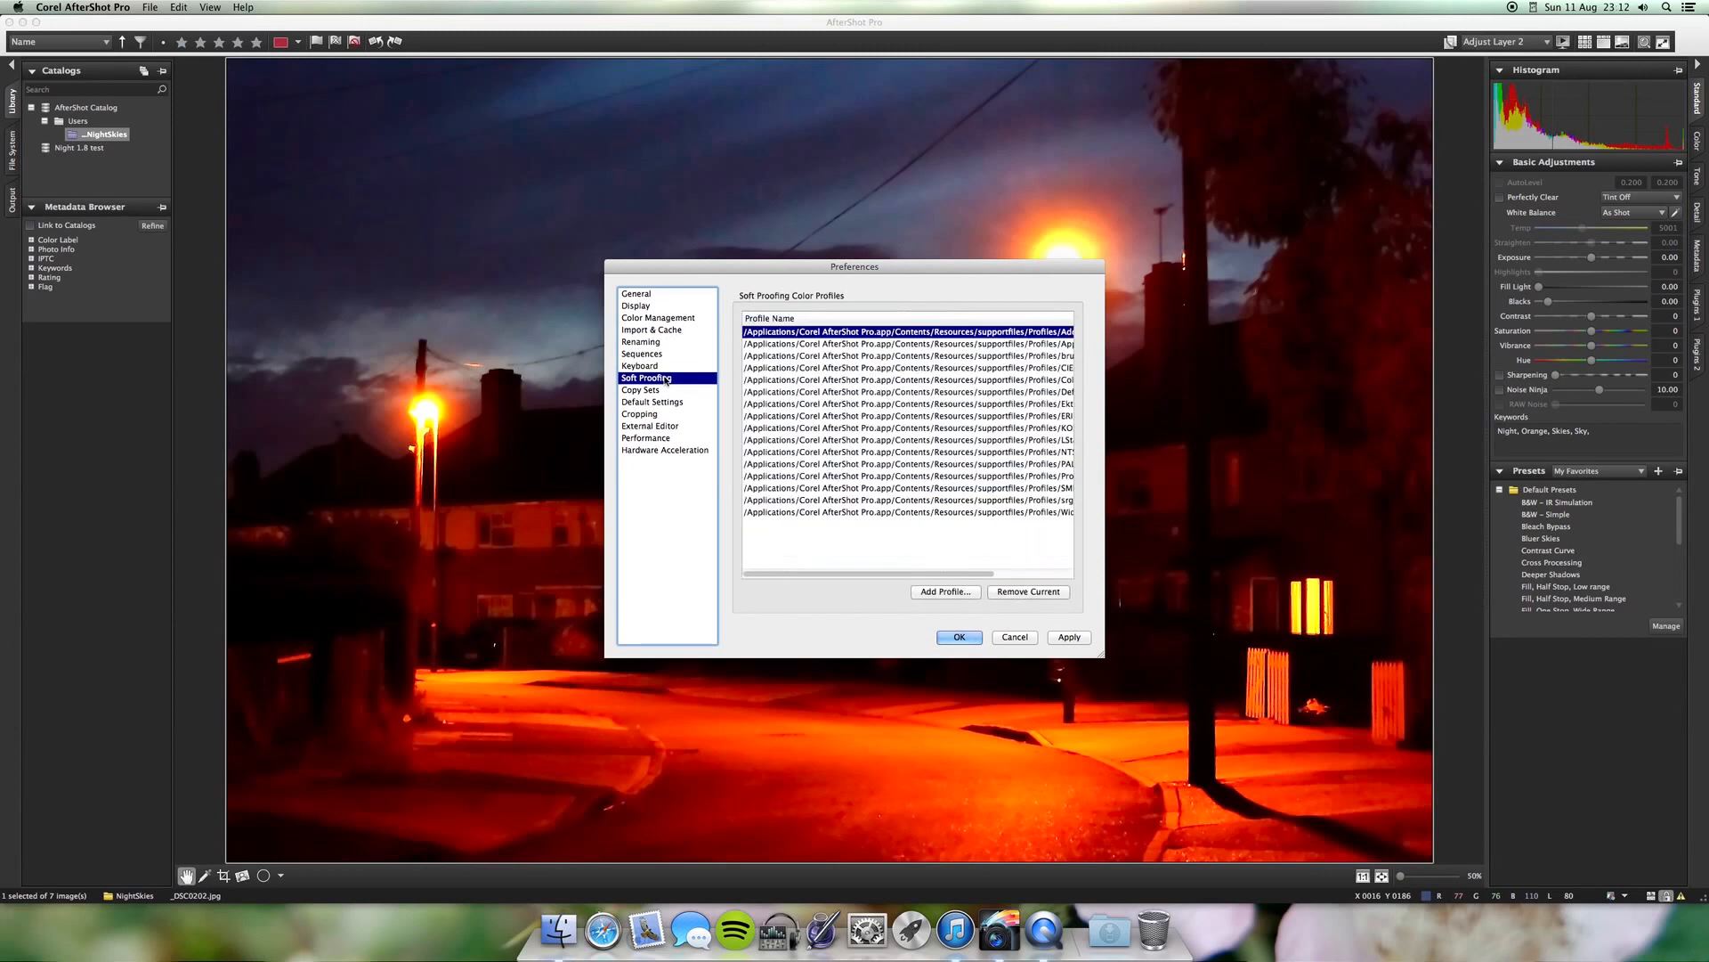
Review the Copy Sets, Default Settings, Cropping, External Editor, Performance and Hardware Acceleration preferences, then close the Preferences
click(659, 390)
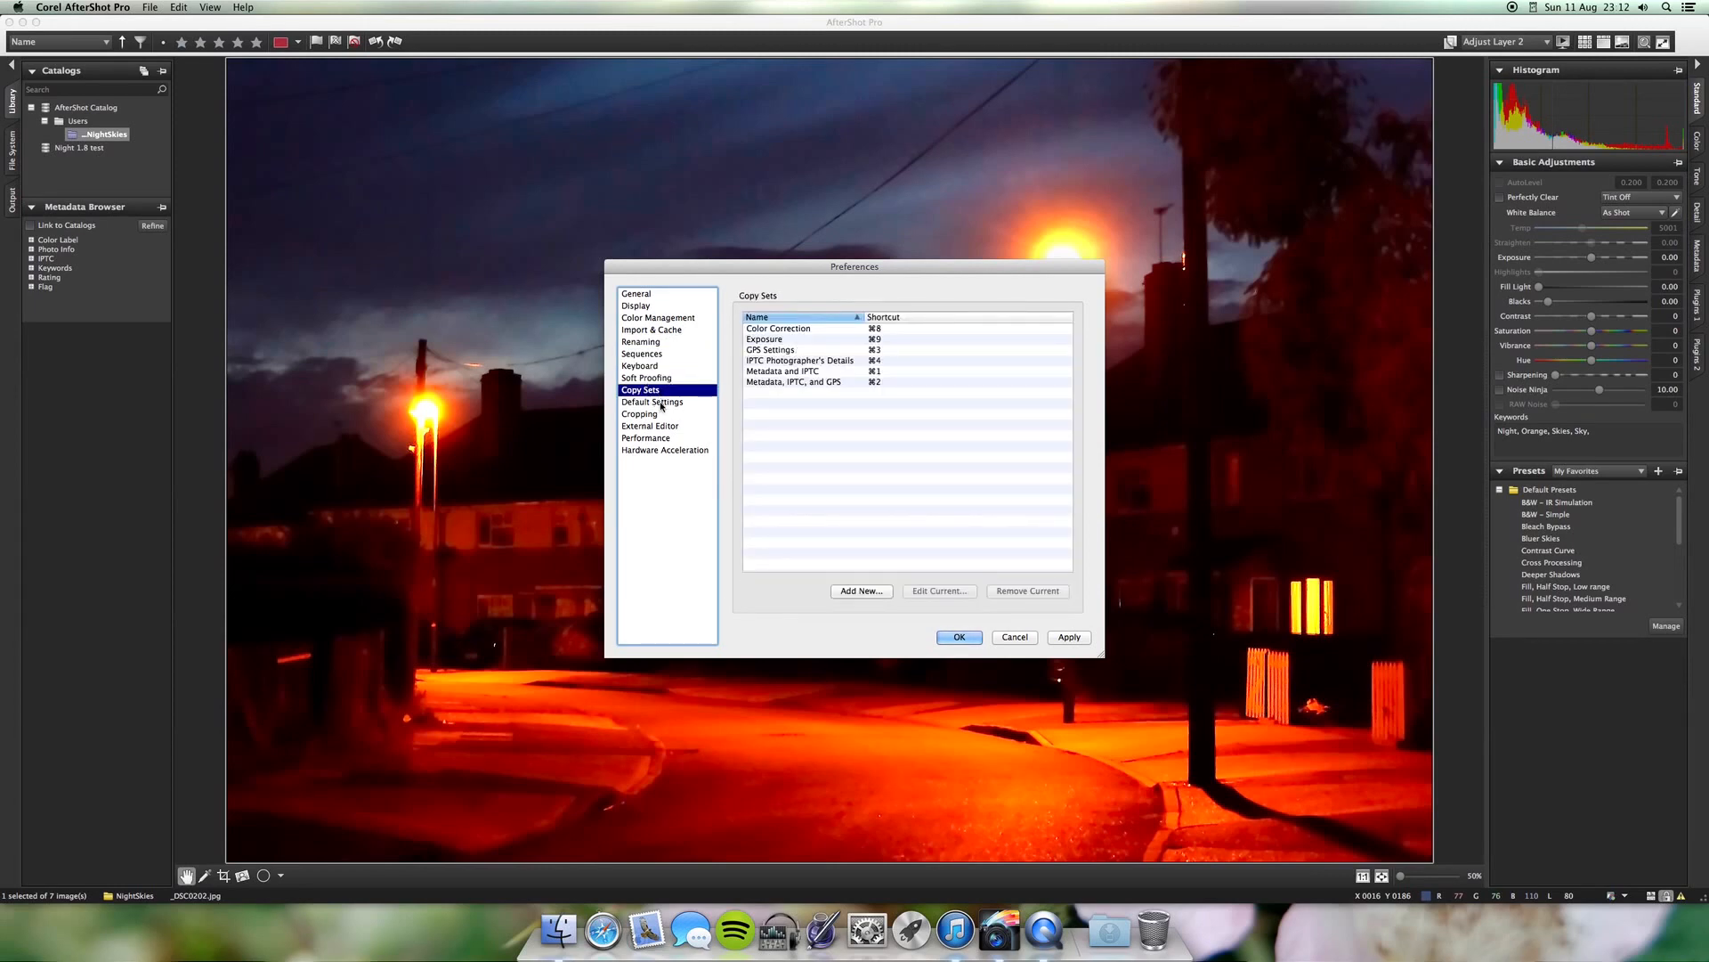
click(655, 403)
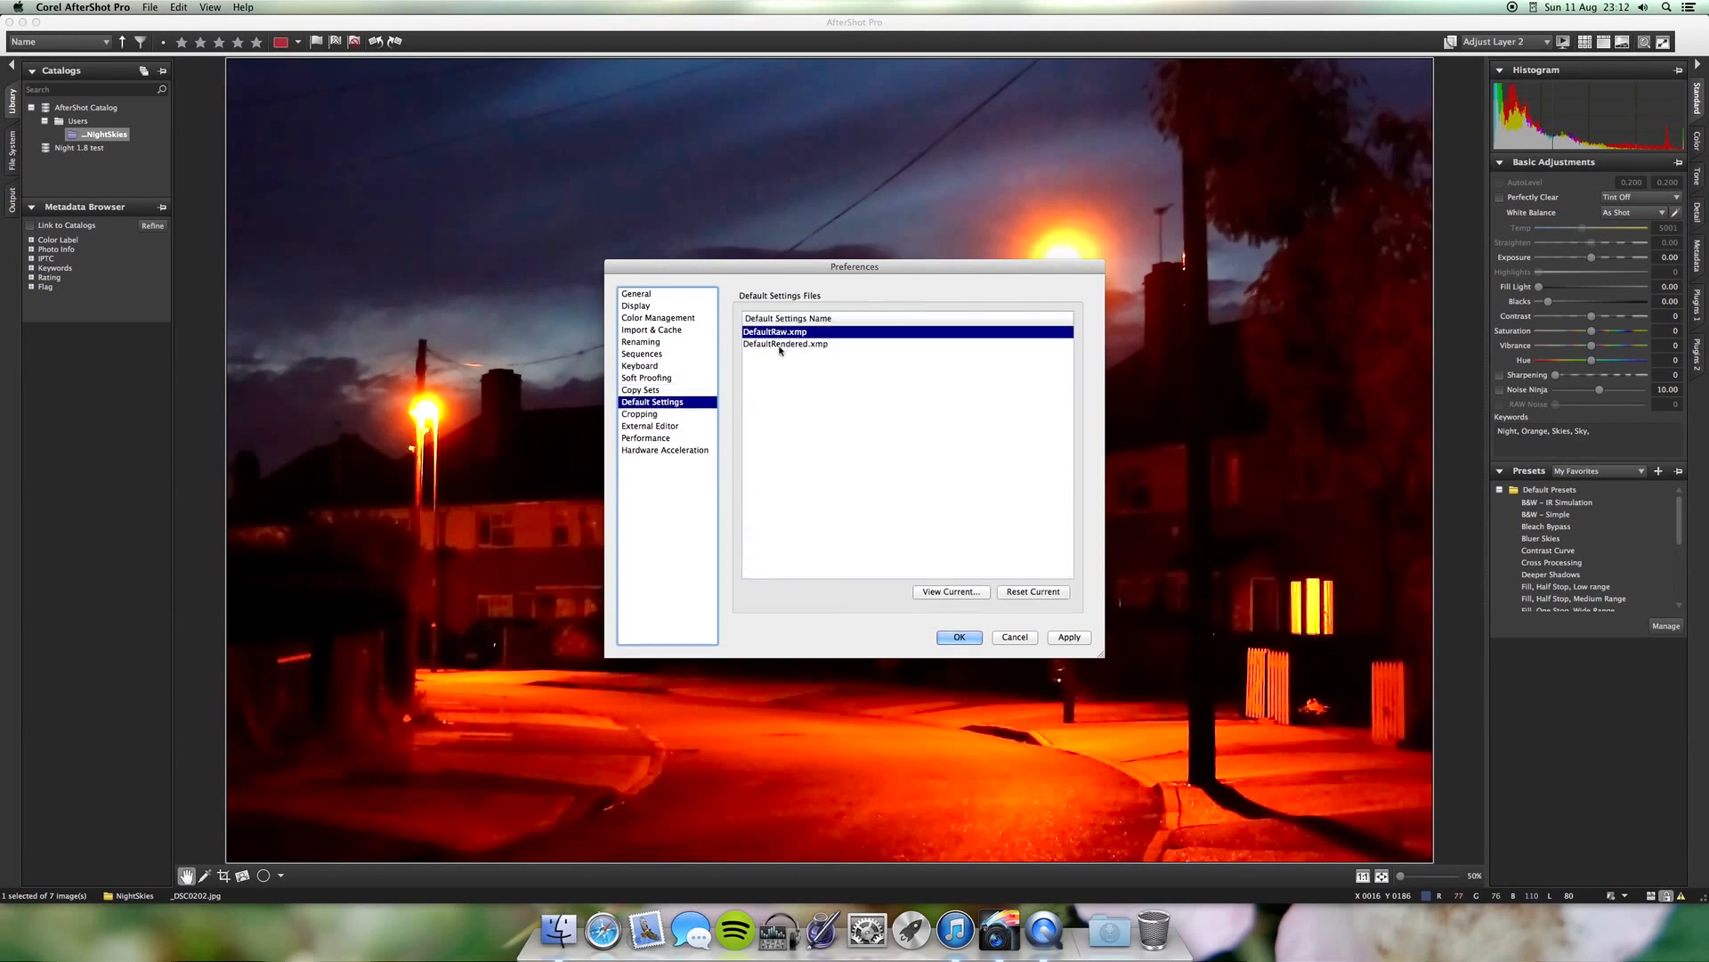
click(676, 414)
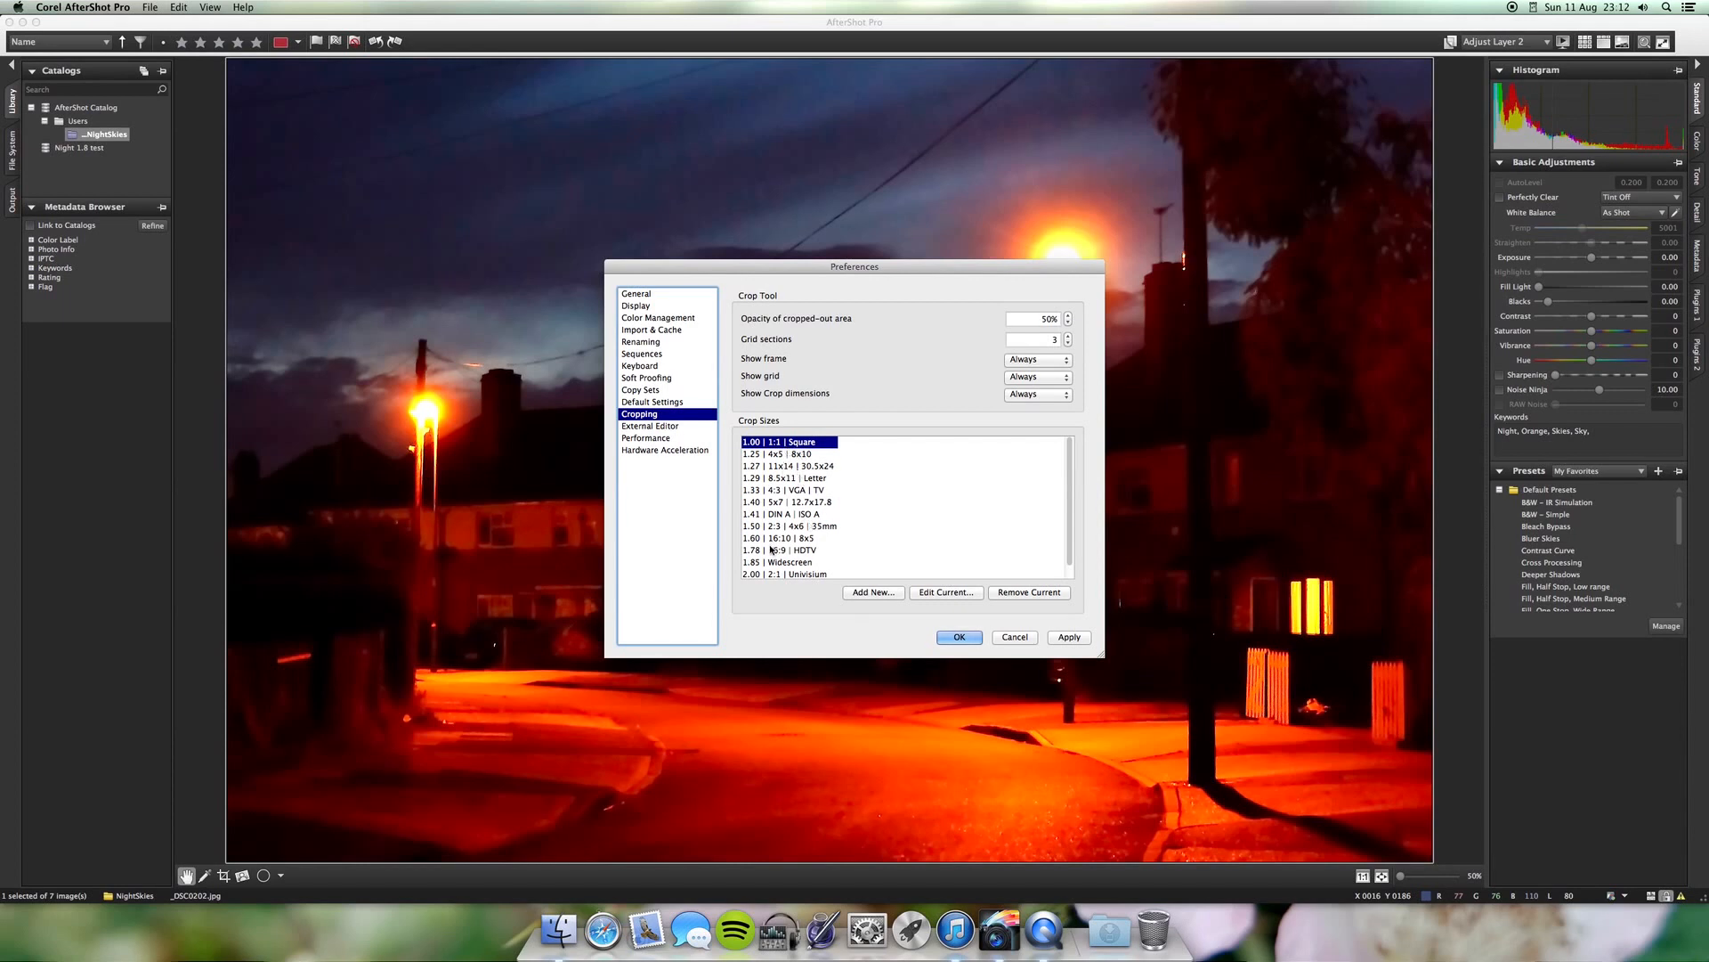
click(649, 428)
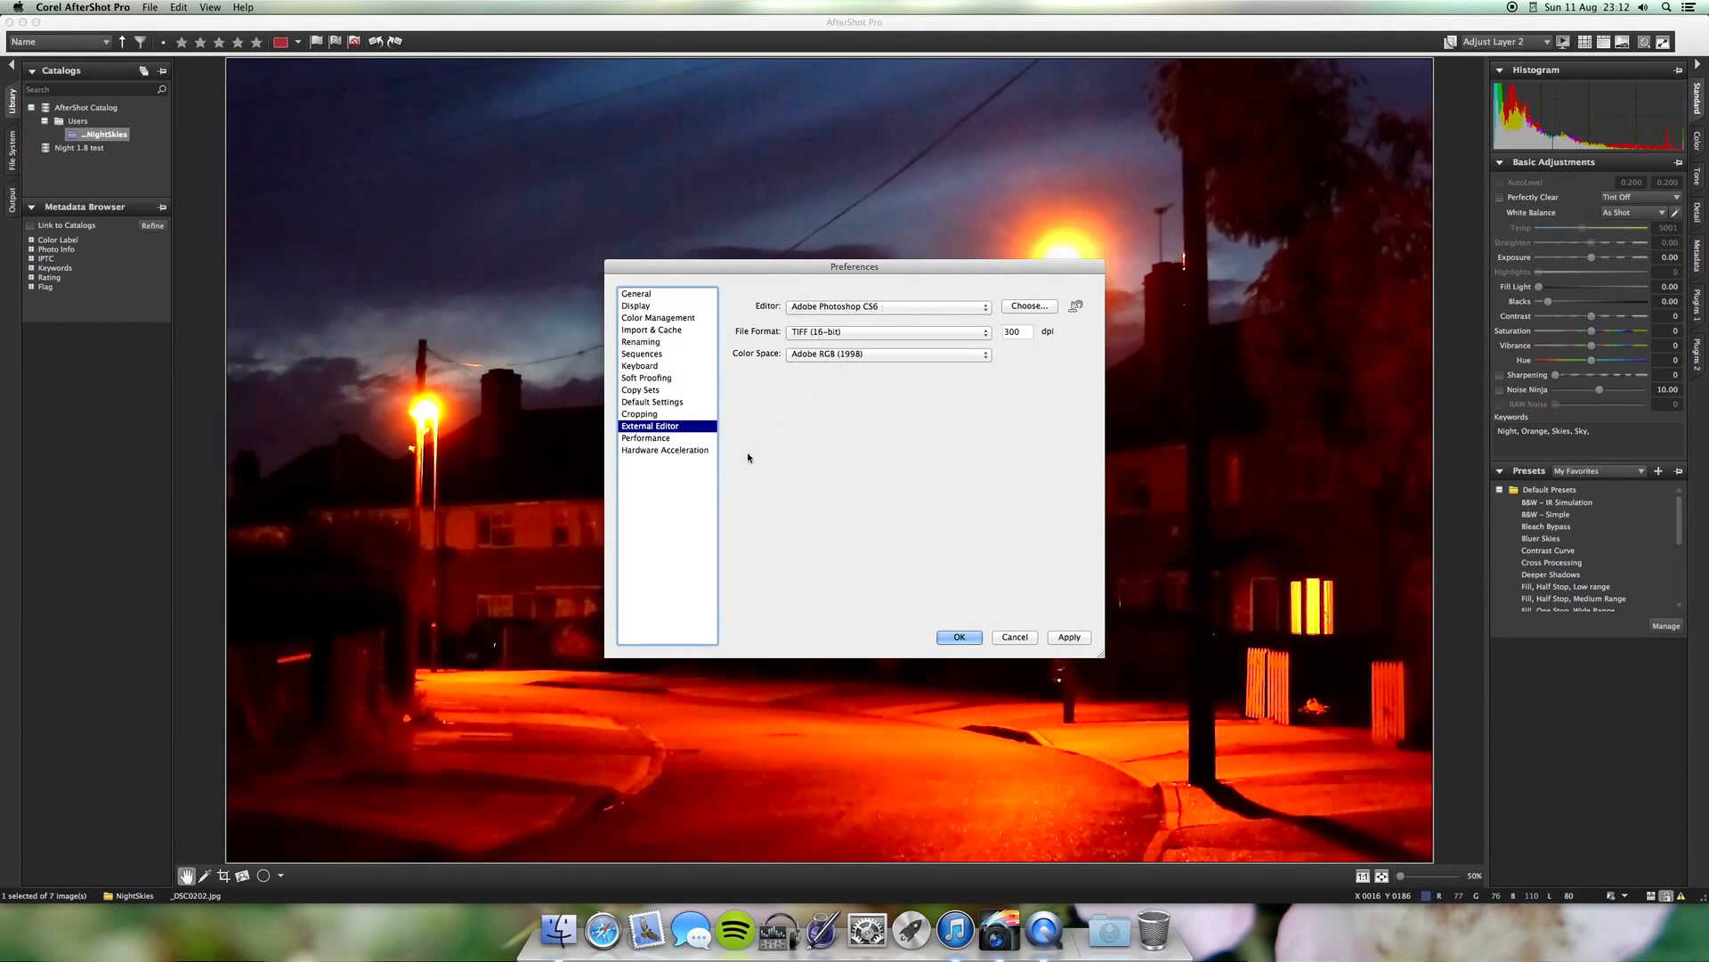
click(649, 439)
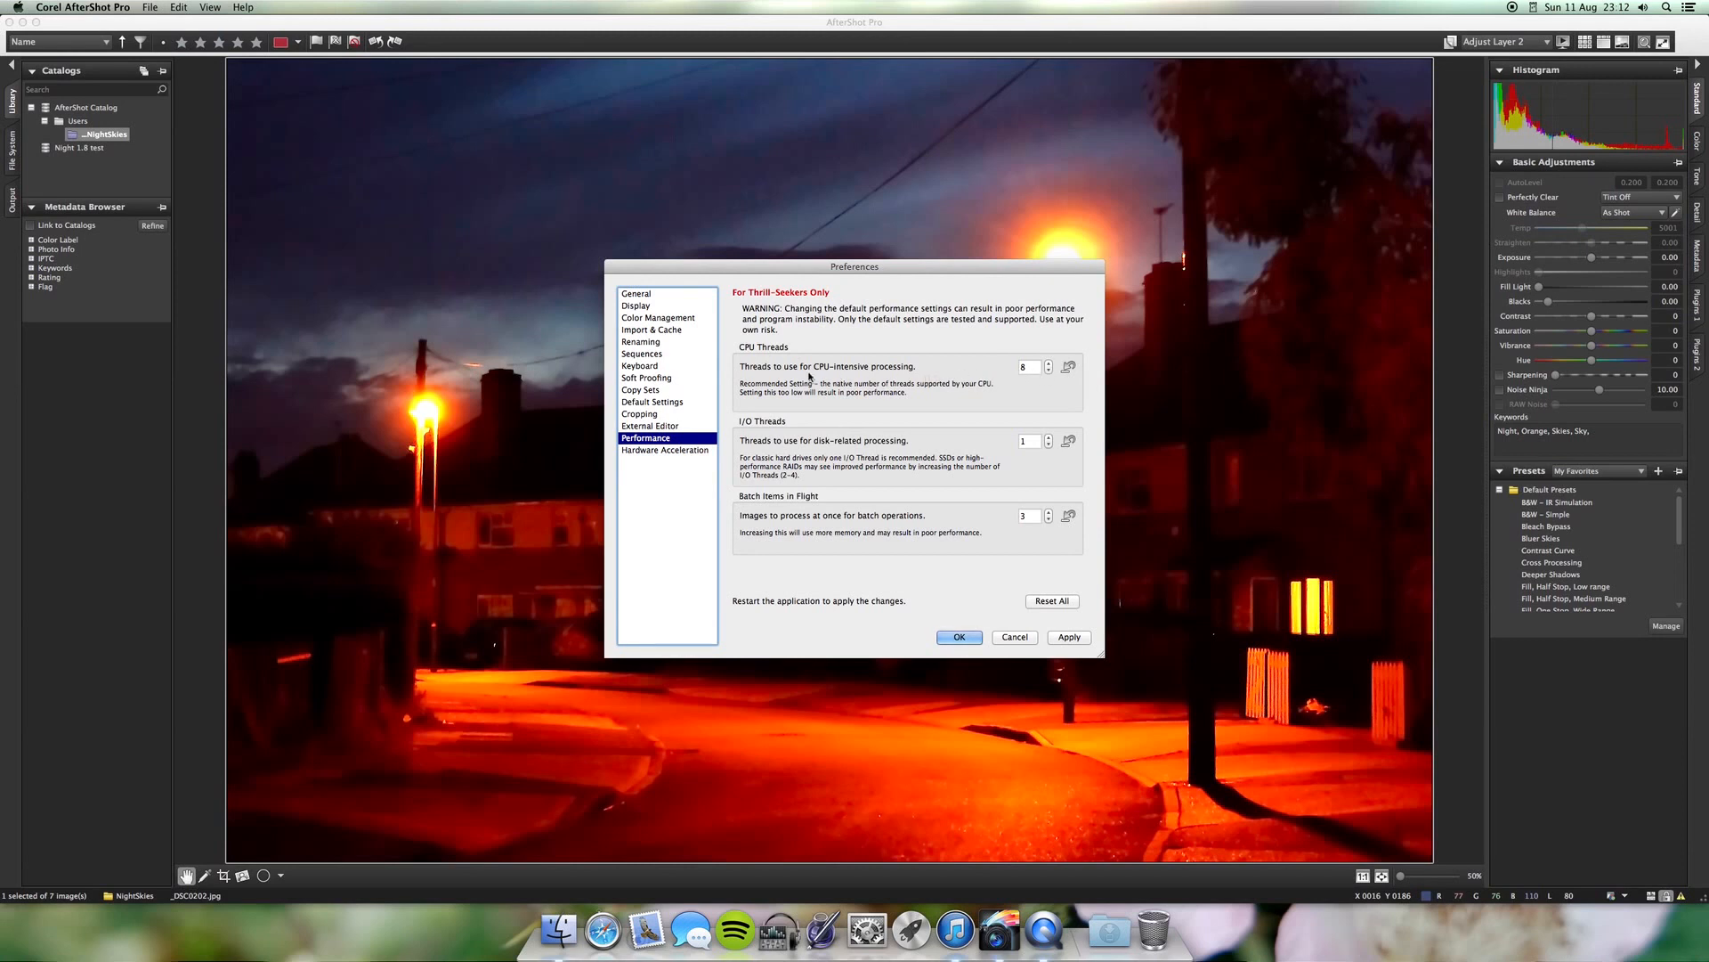
click(664, 451)
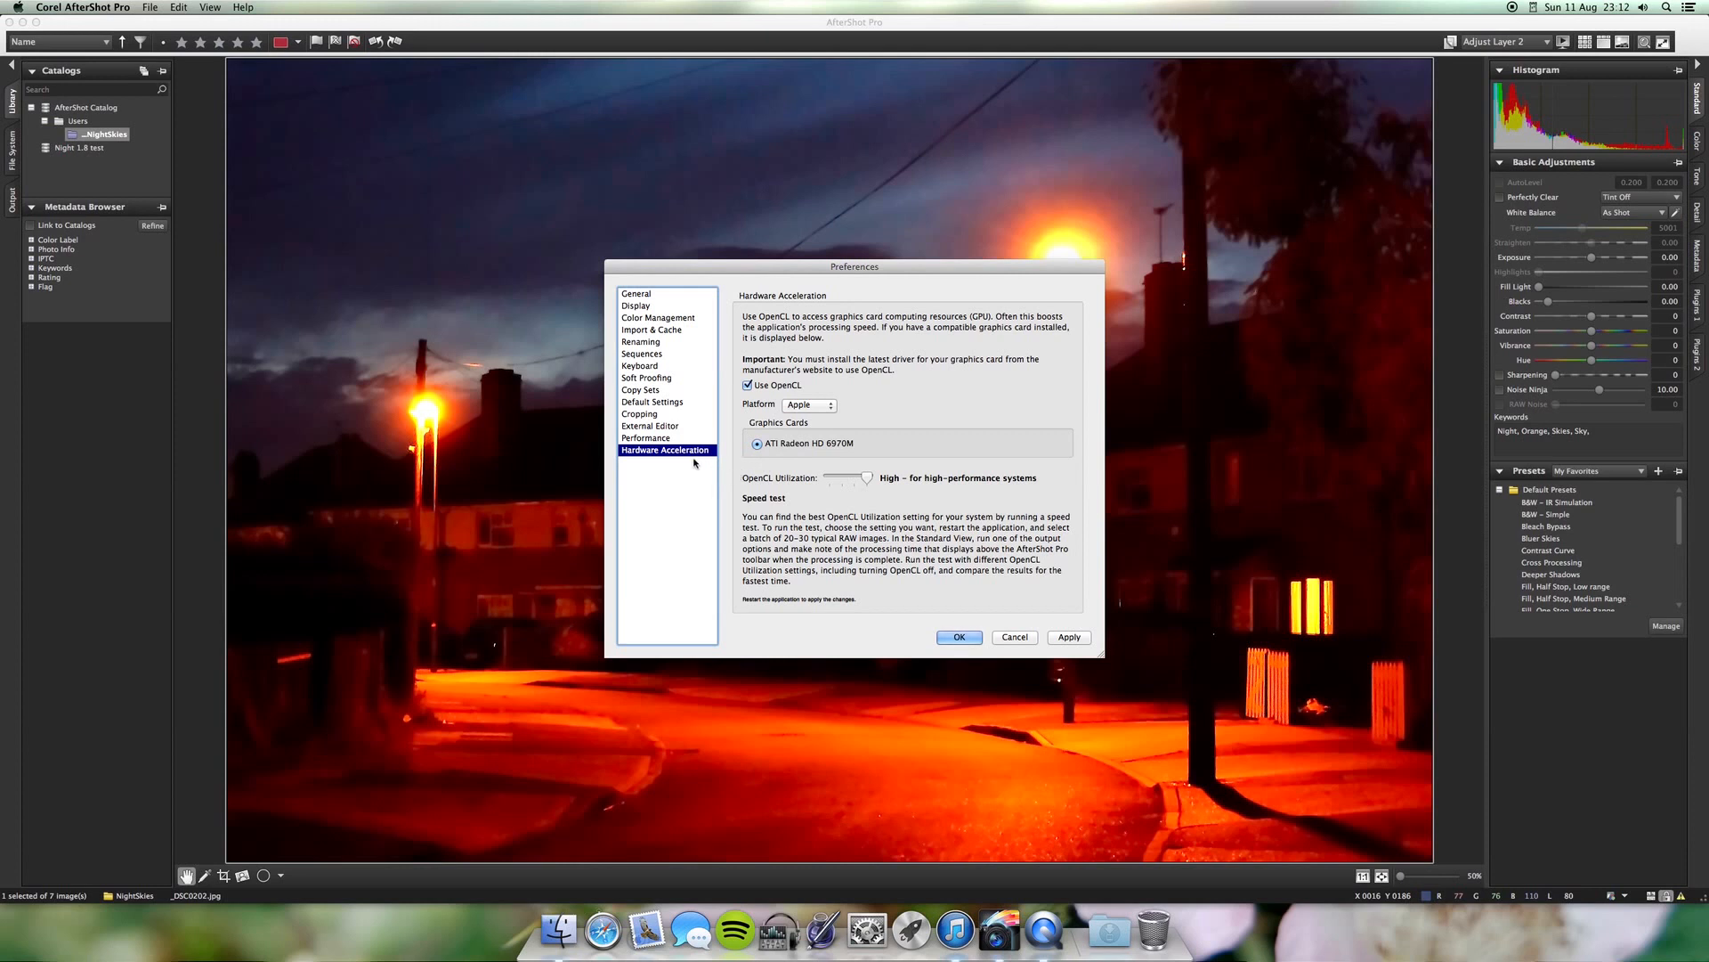
click(669, 293)
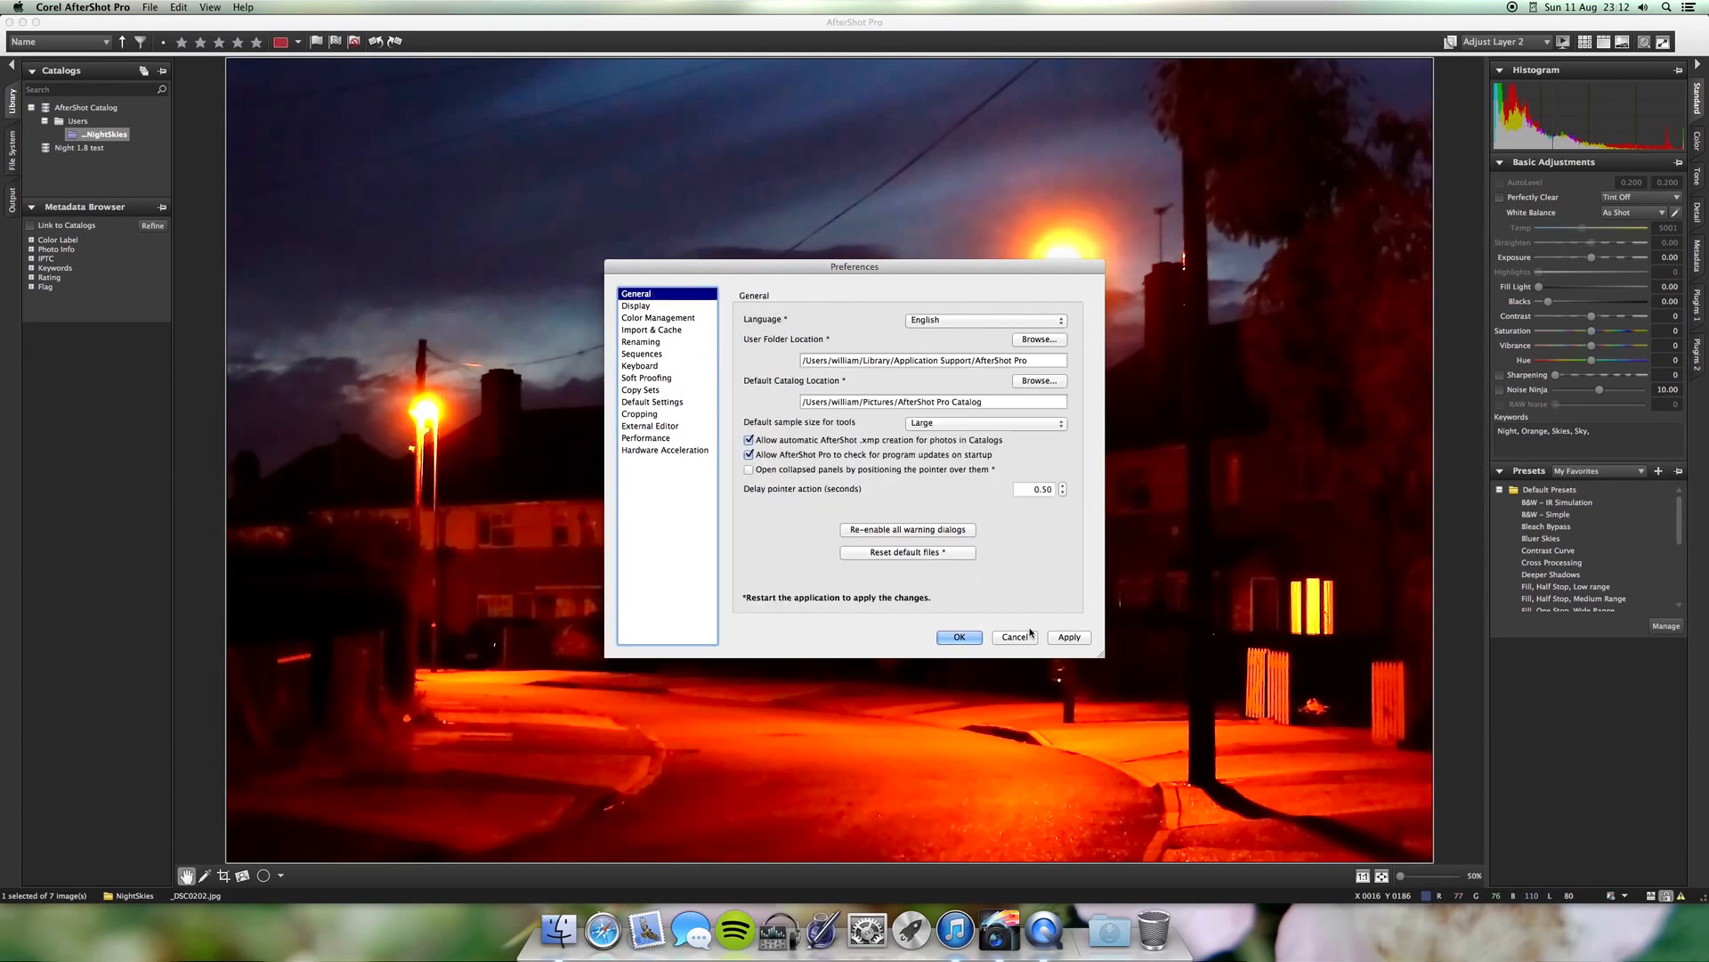
click(960, 636)
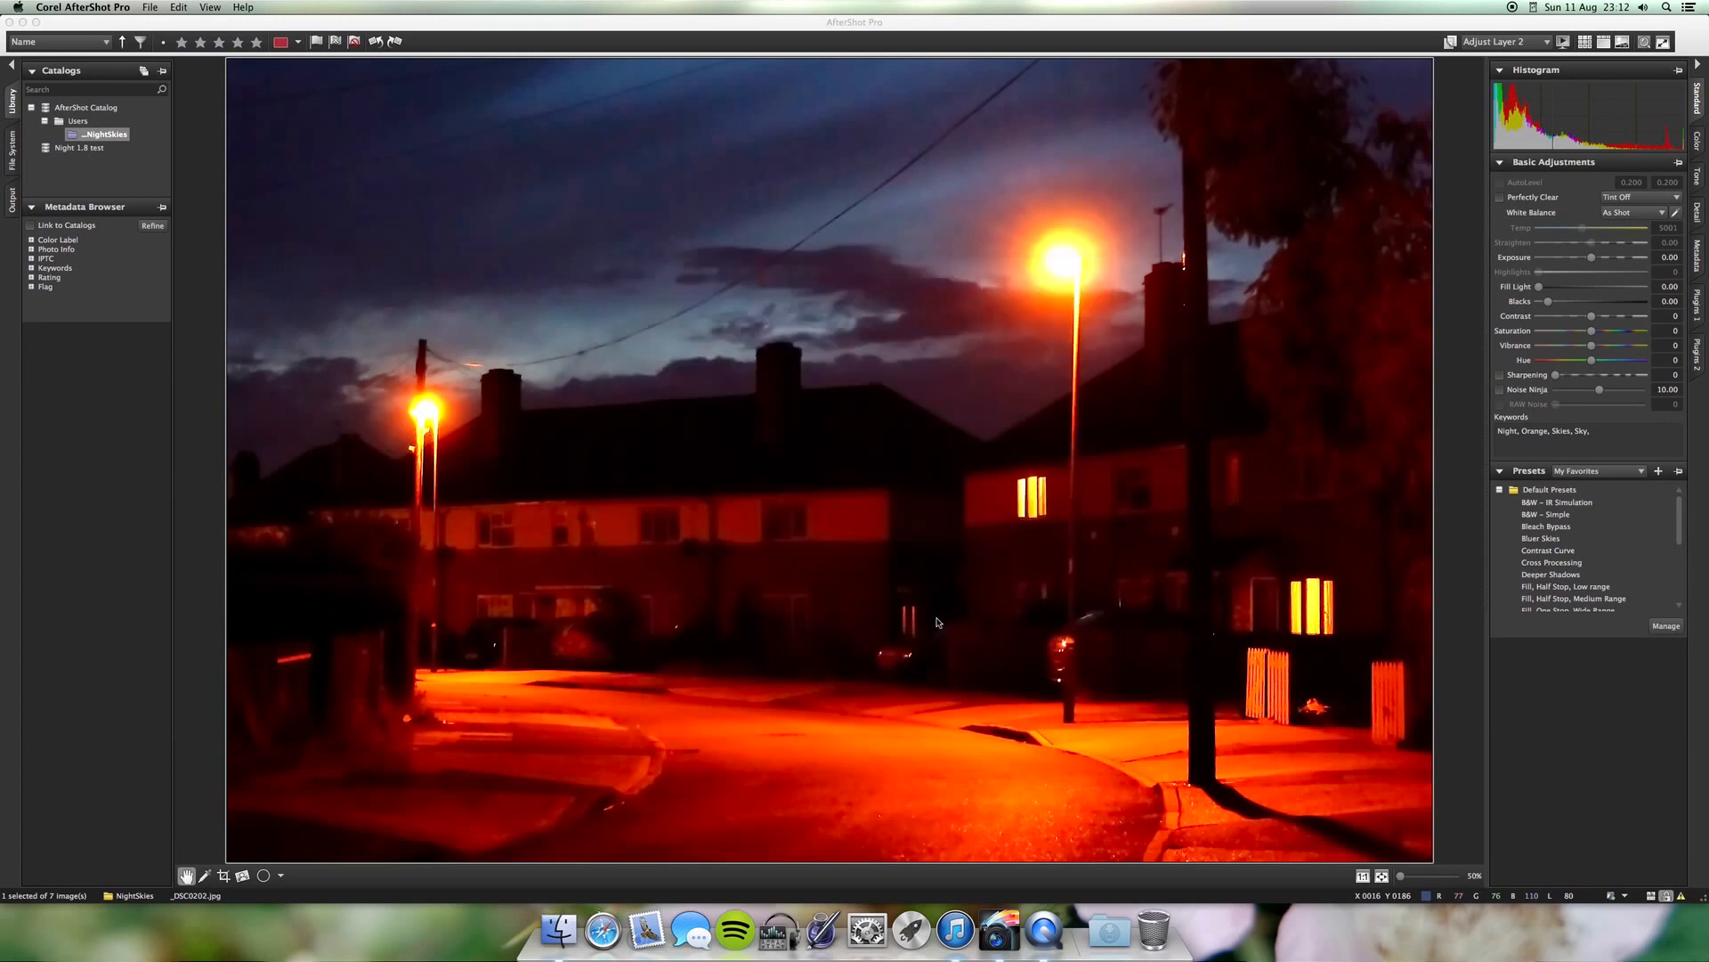
Bring back the NightSkies thumbnails, open _DSC0198_v2 and review its settings, version, stacking, XMP, batch and print options
click(92, 139)
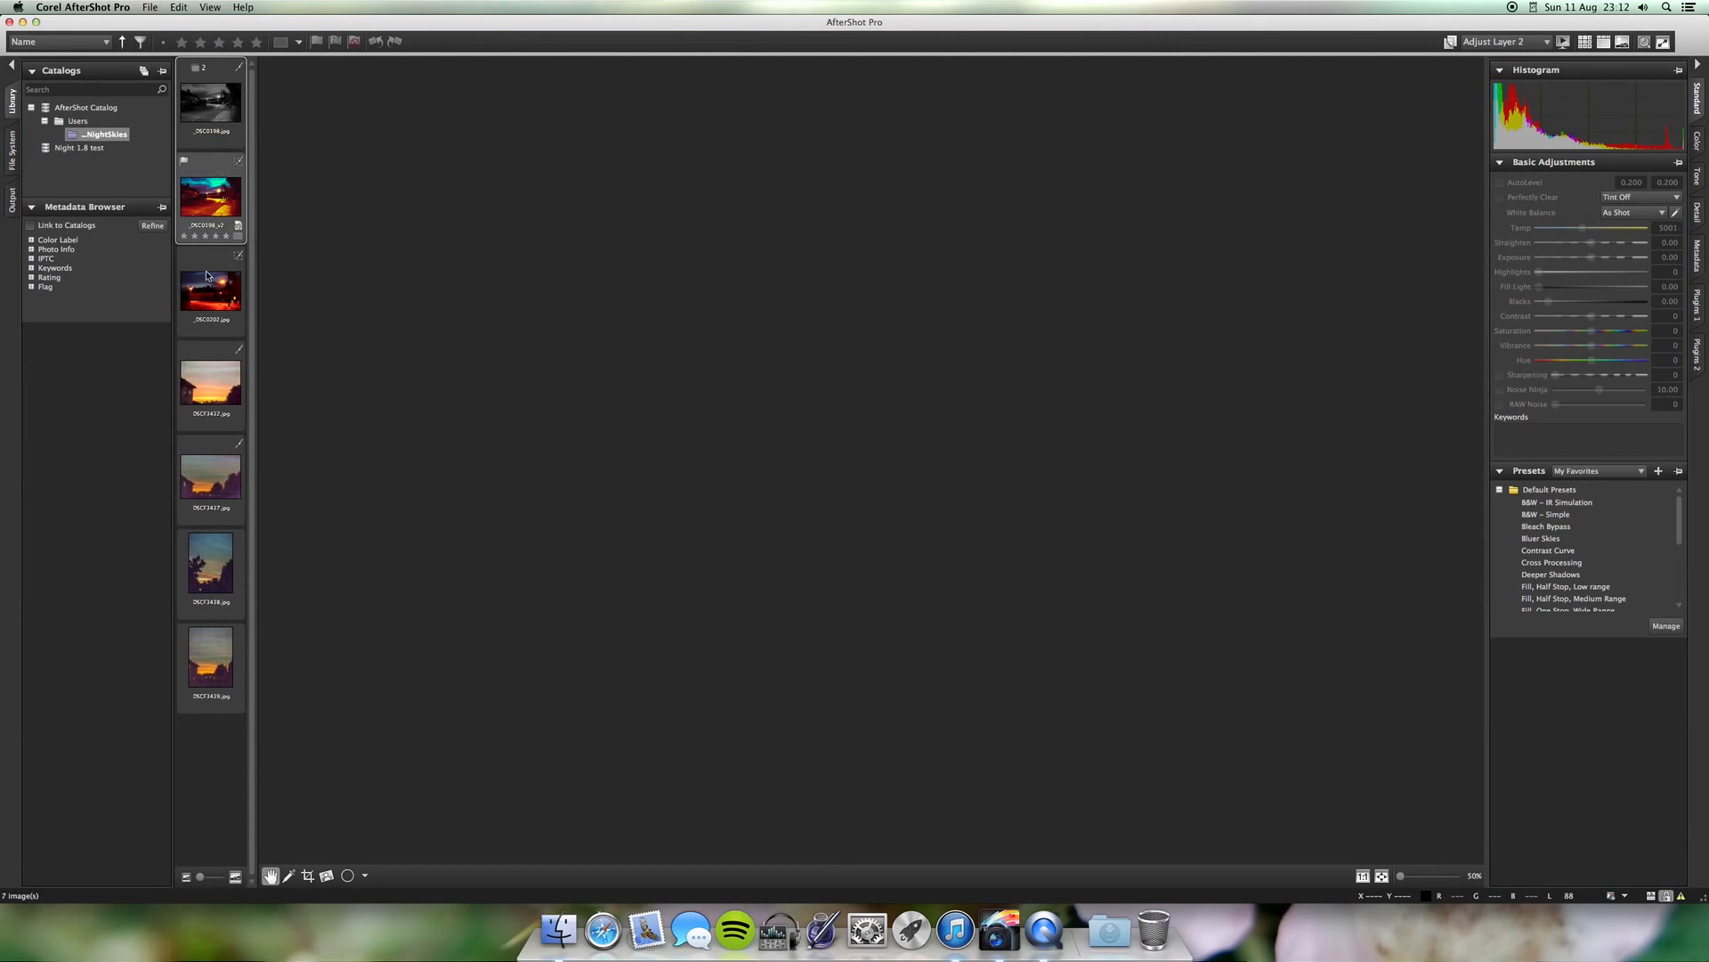
click(210, 198)
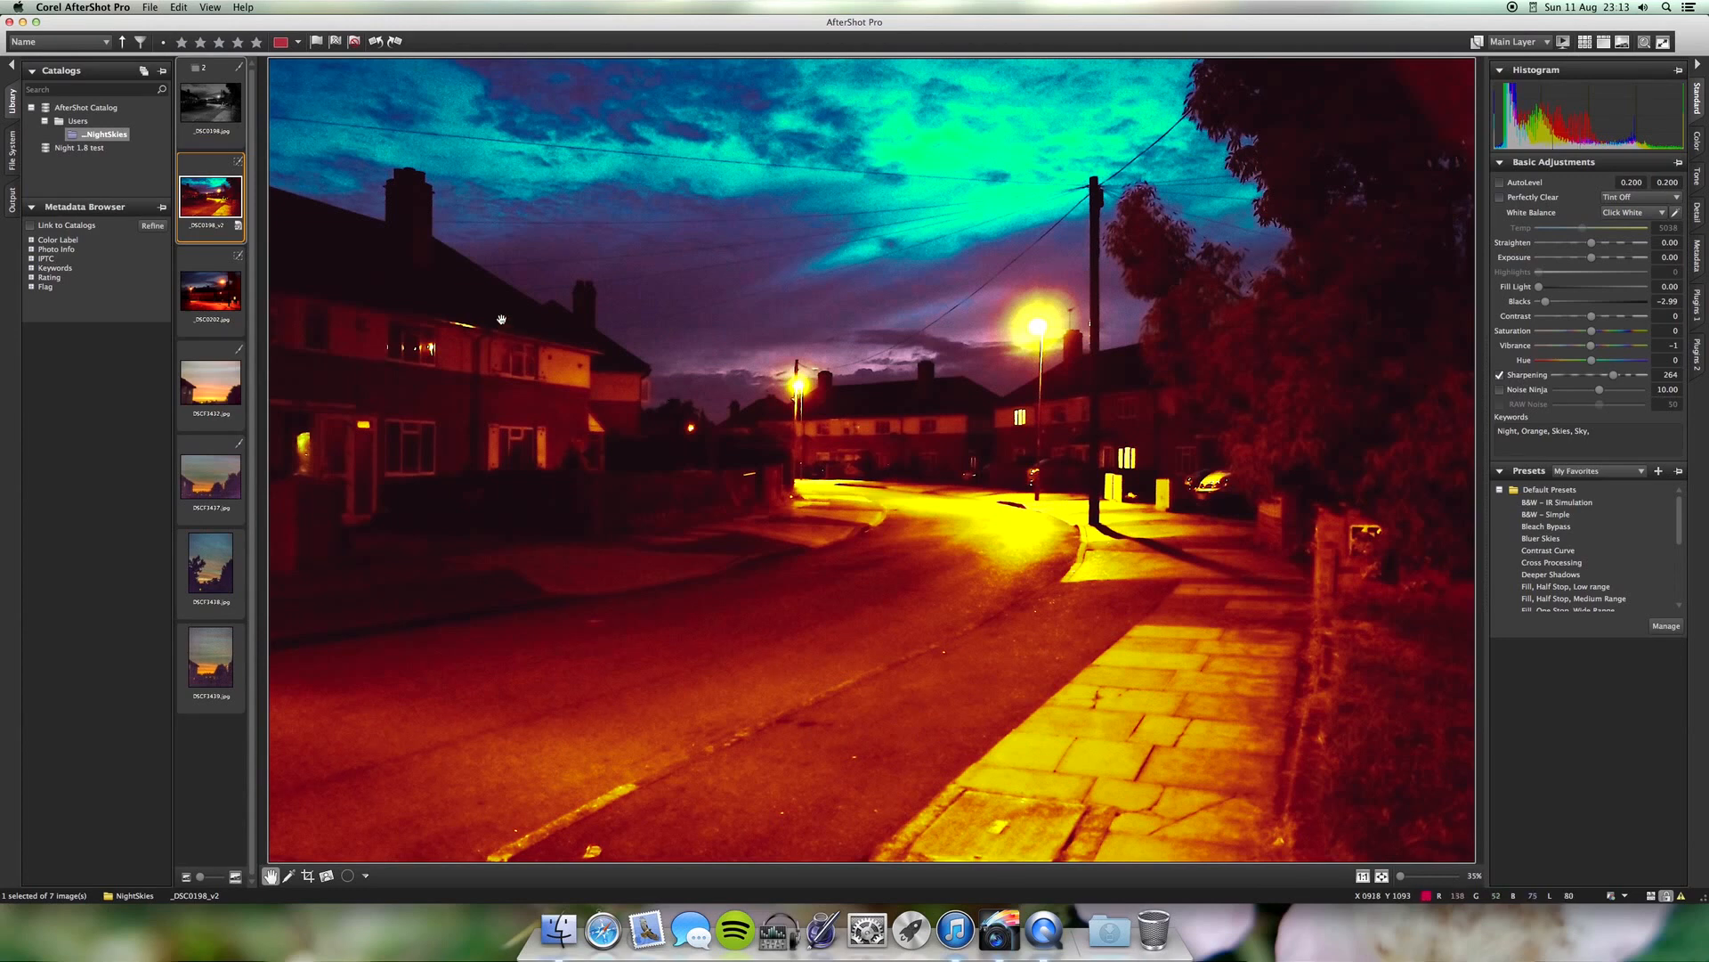
right_click(216, 191)
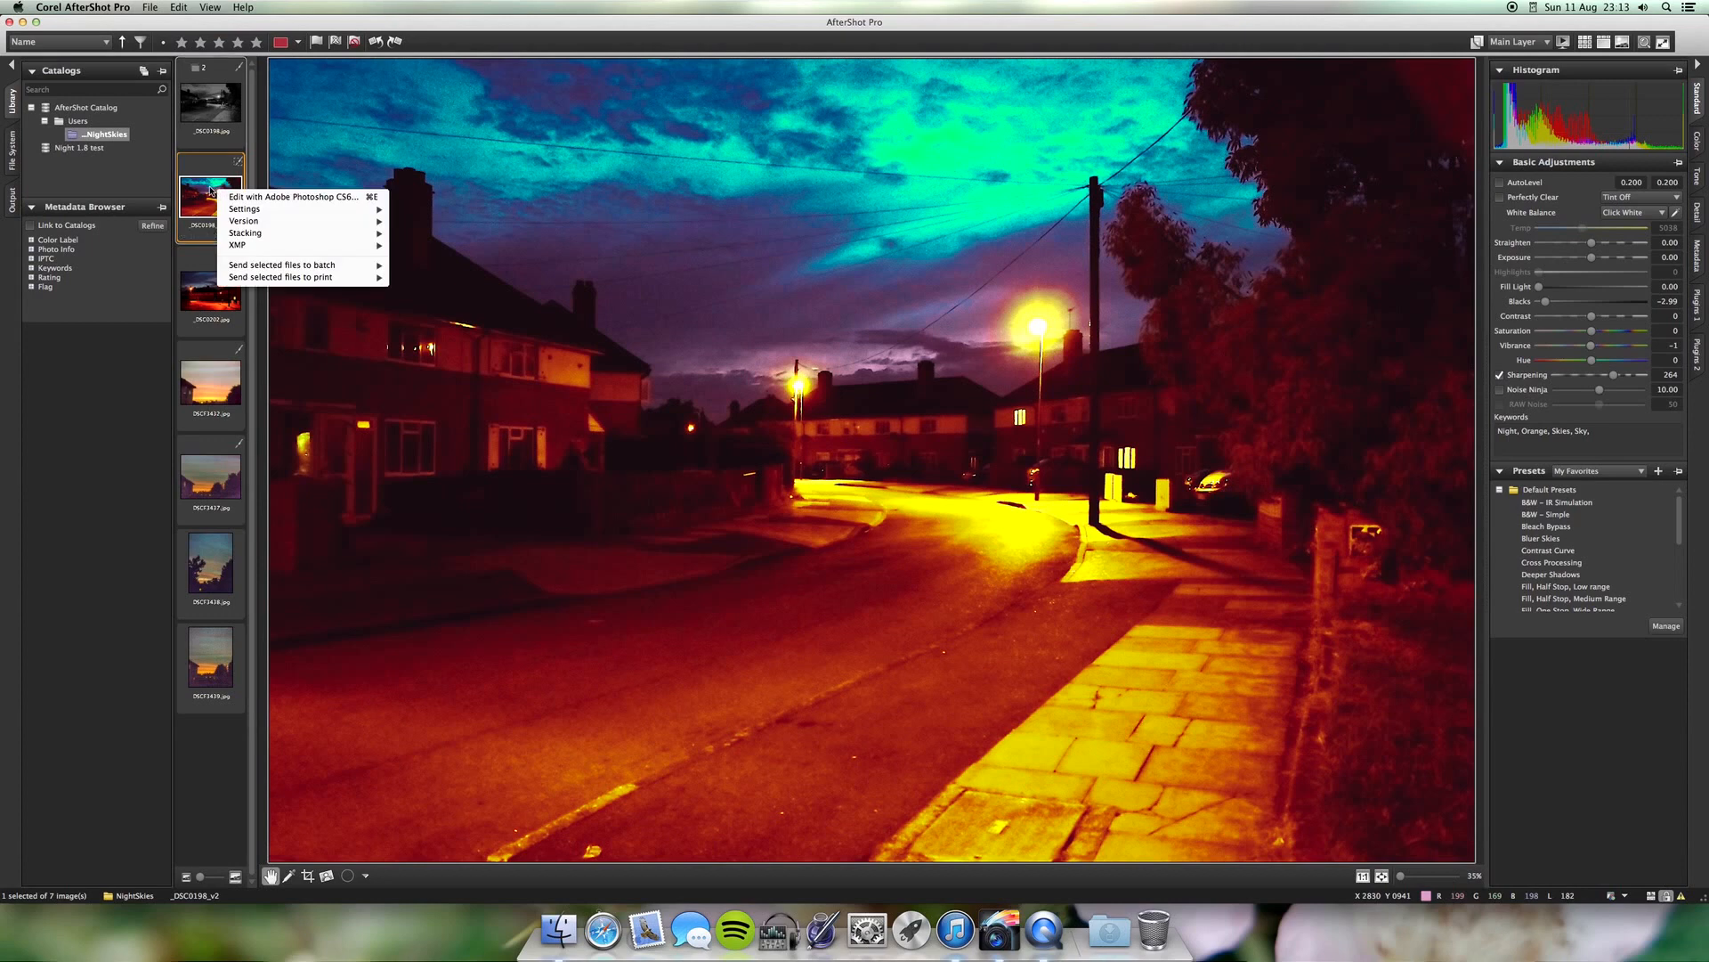
mouse_move(262, 210)
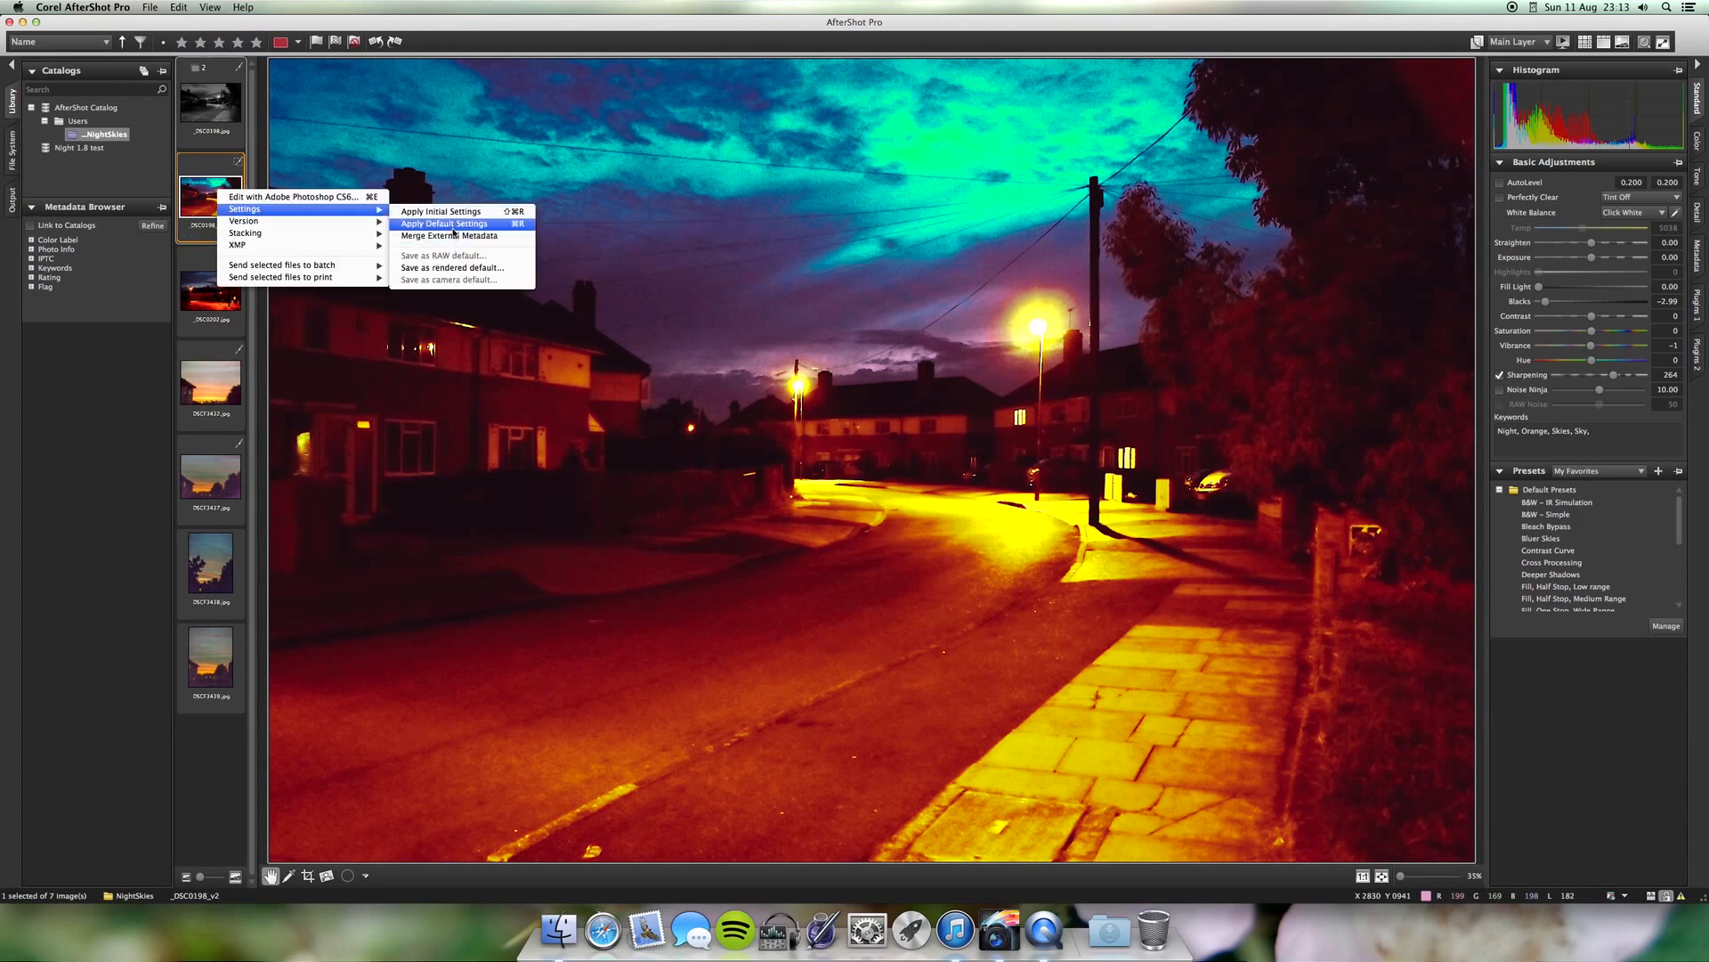
mouse_move(344, 225)
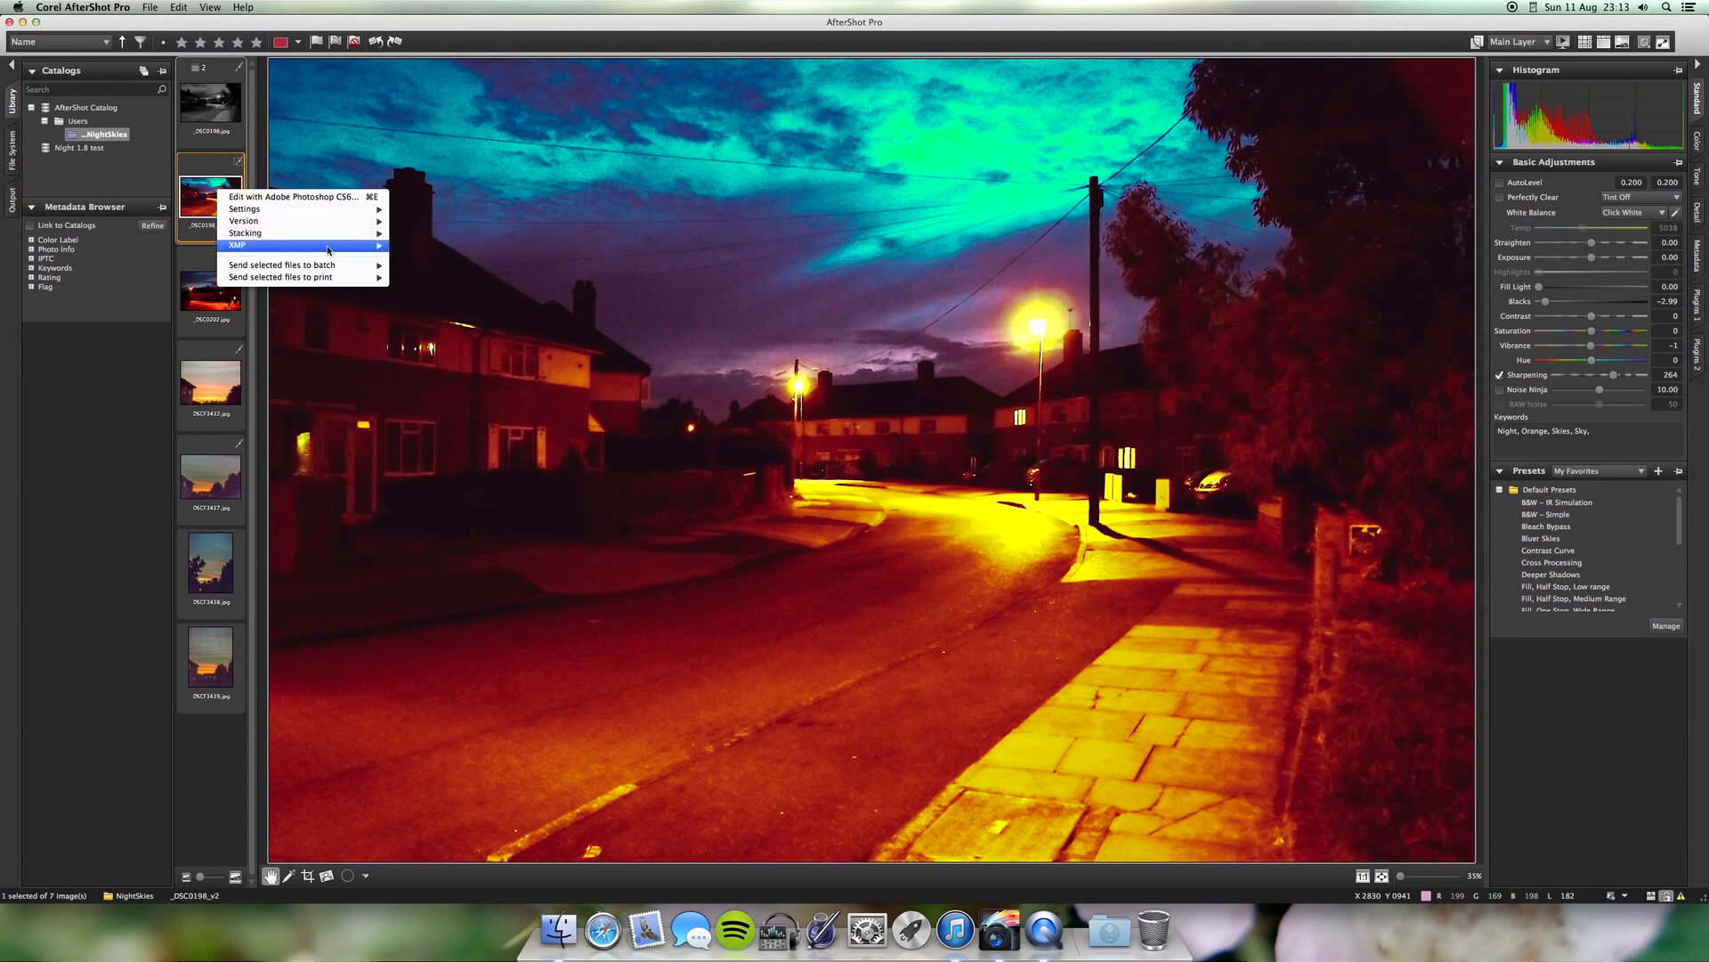
mouse_move(325, 279)
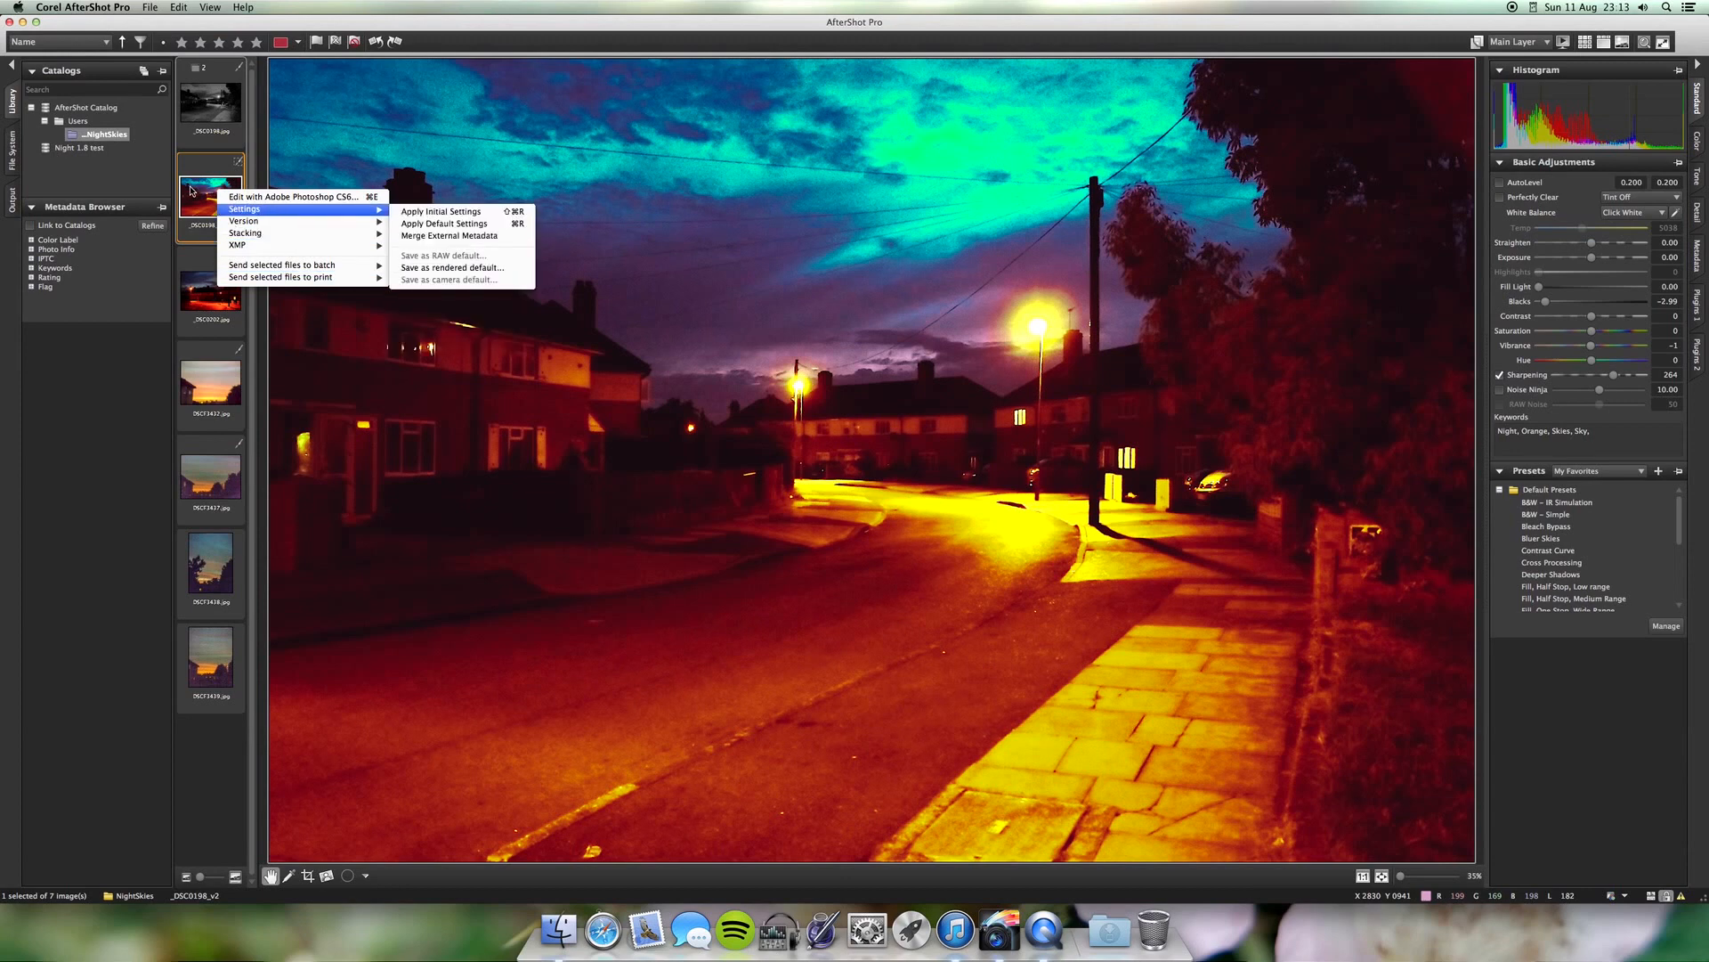
right_click(190, 190)
click(179, 7)
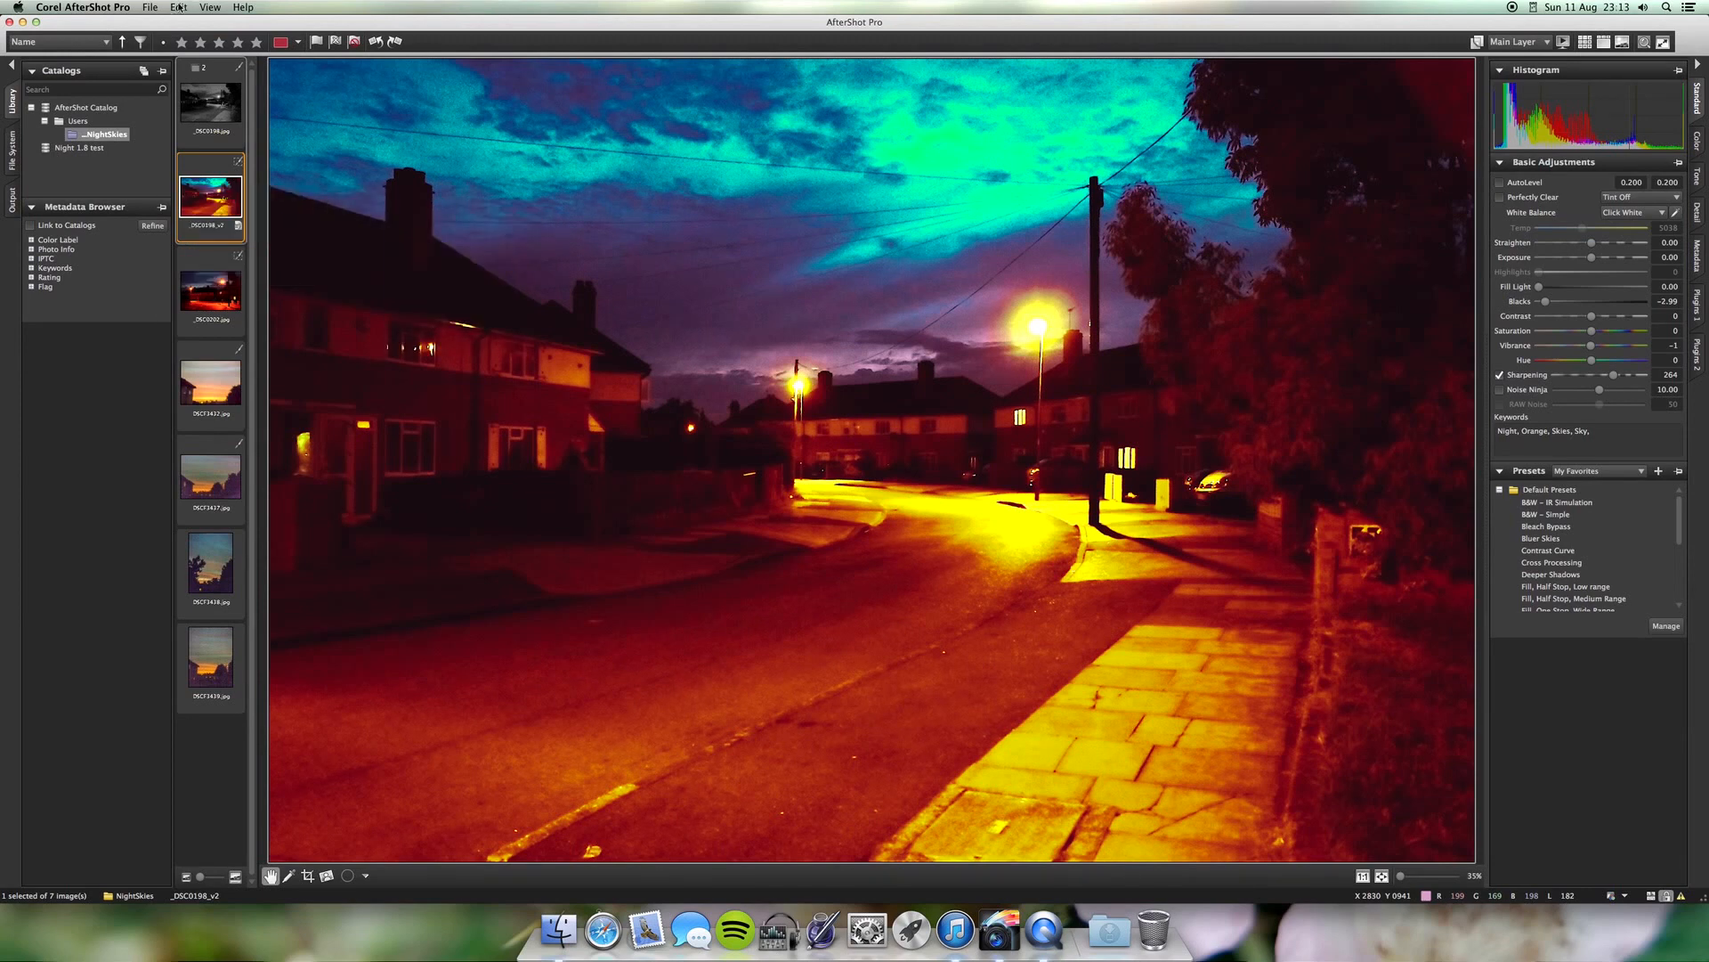
Copy the image settings of _DSC0198_v2, paste them onto _DSC0202.jpg and inspect the photo's sky
click(179, 7)
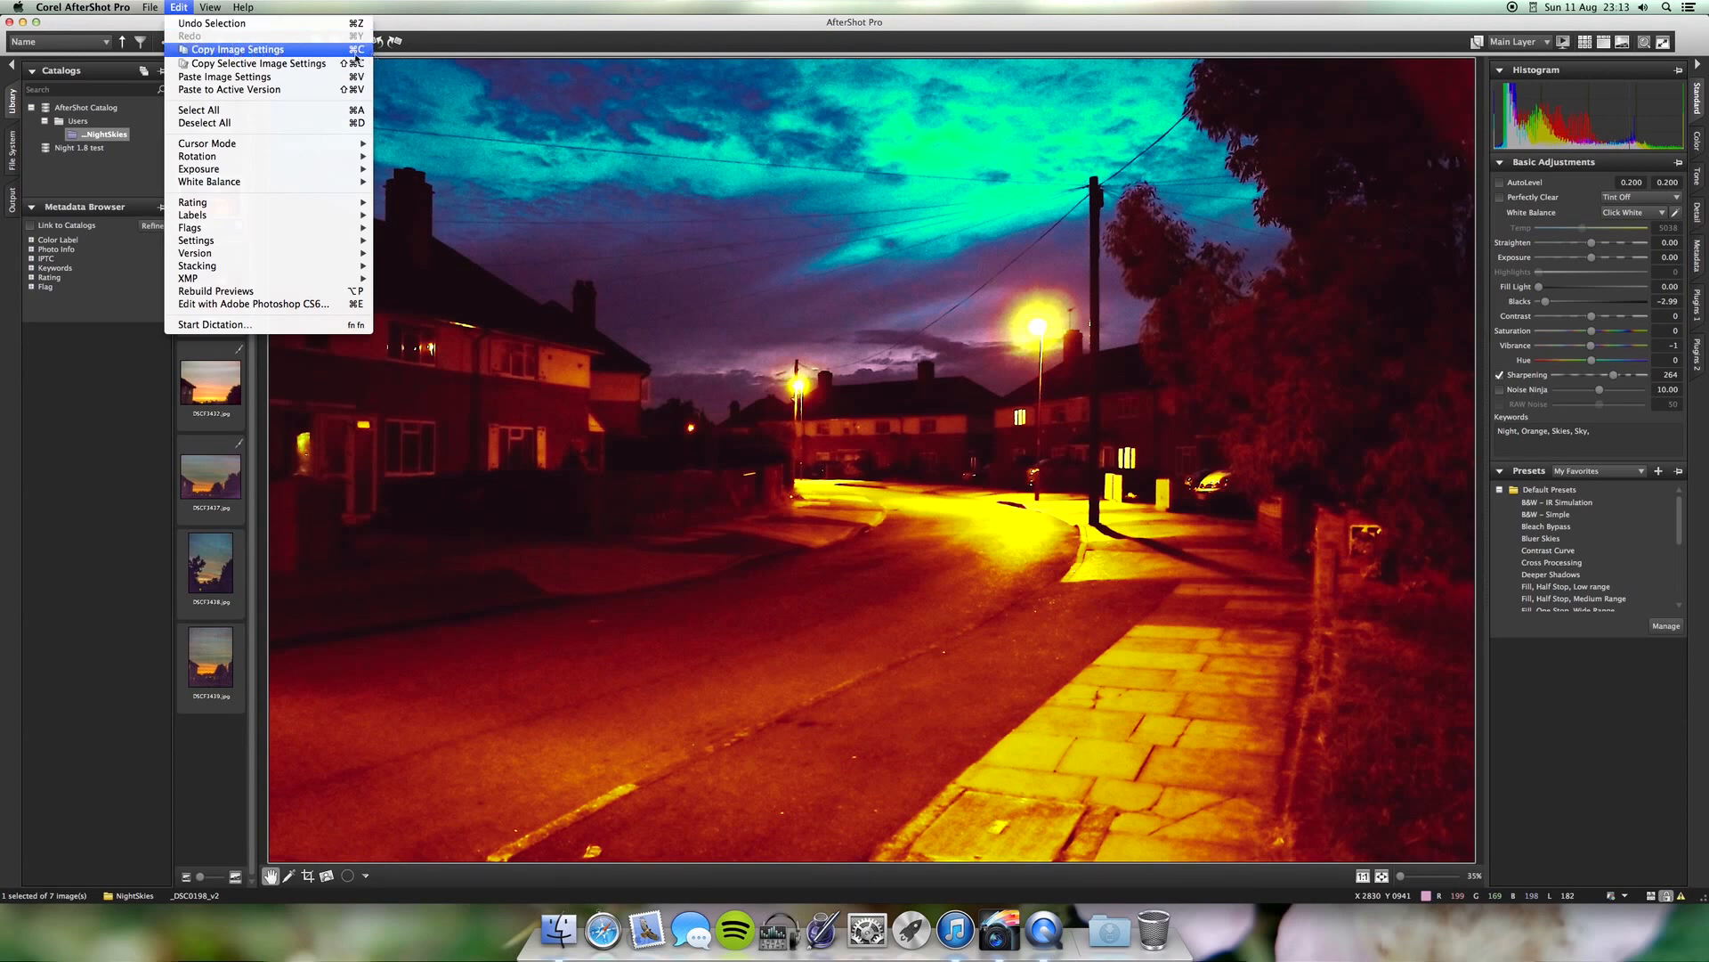
click(236, 50)
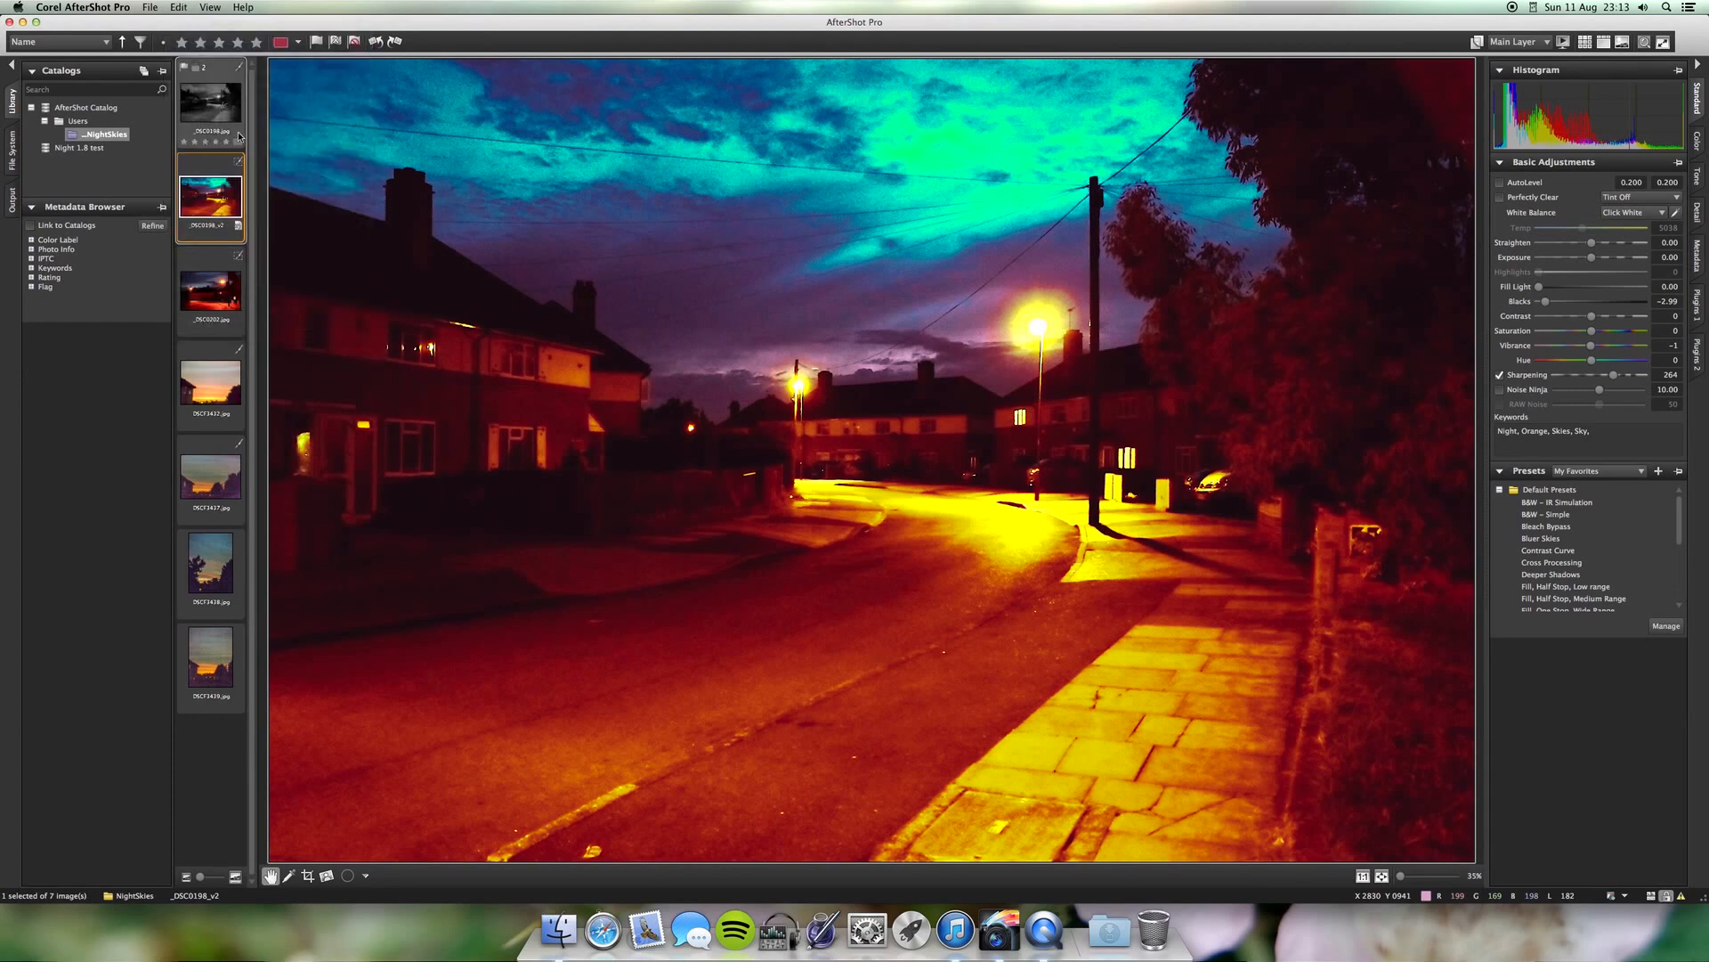
click(203, 307)
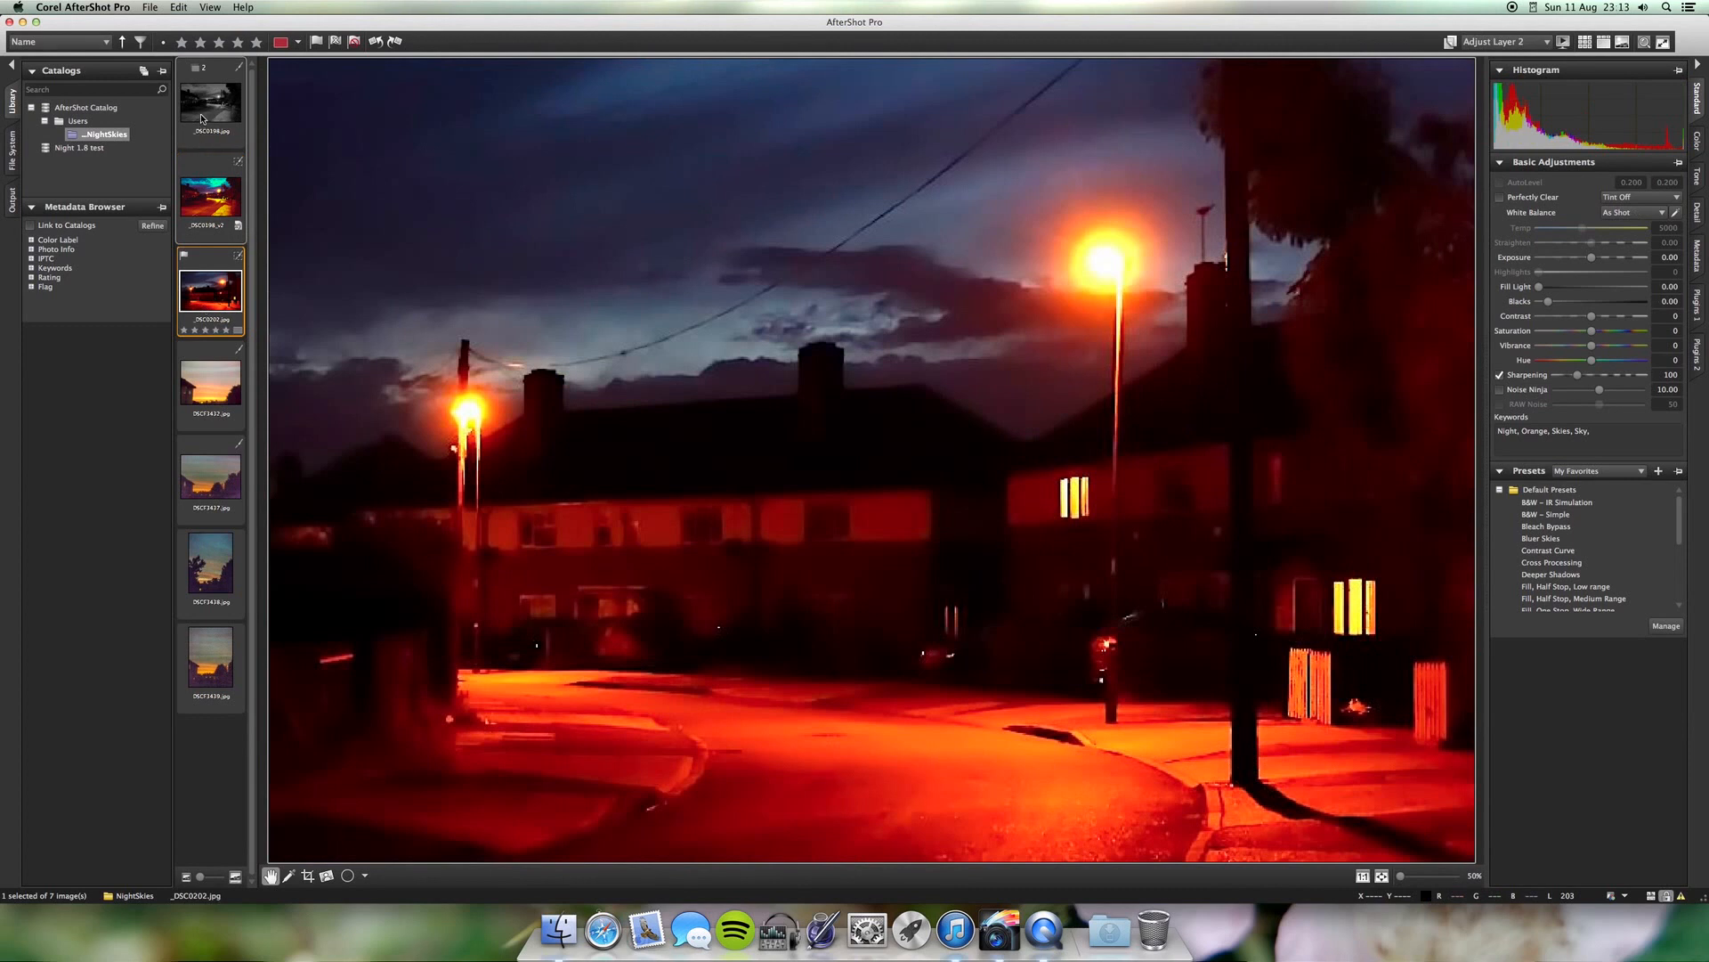
click(179, 7)
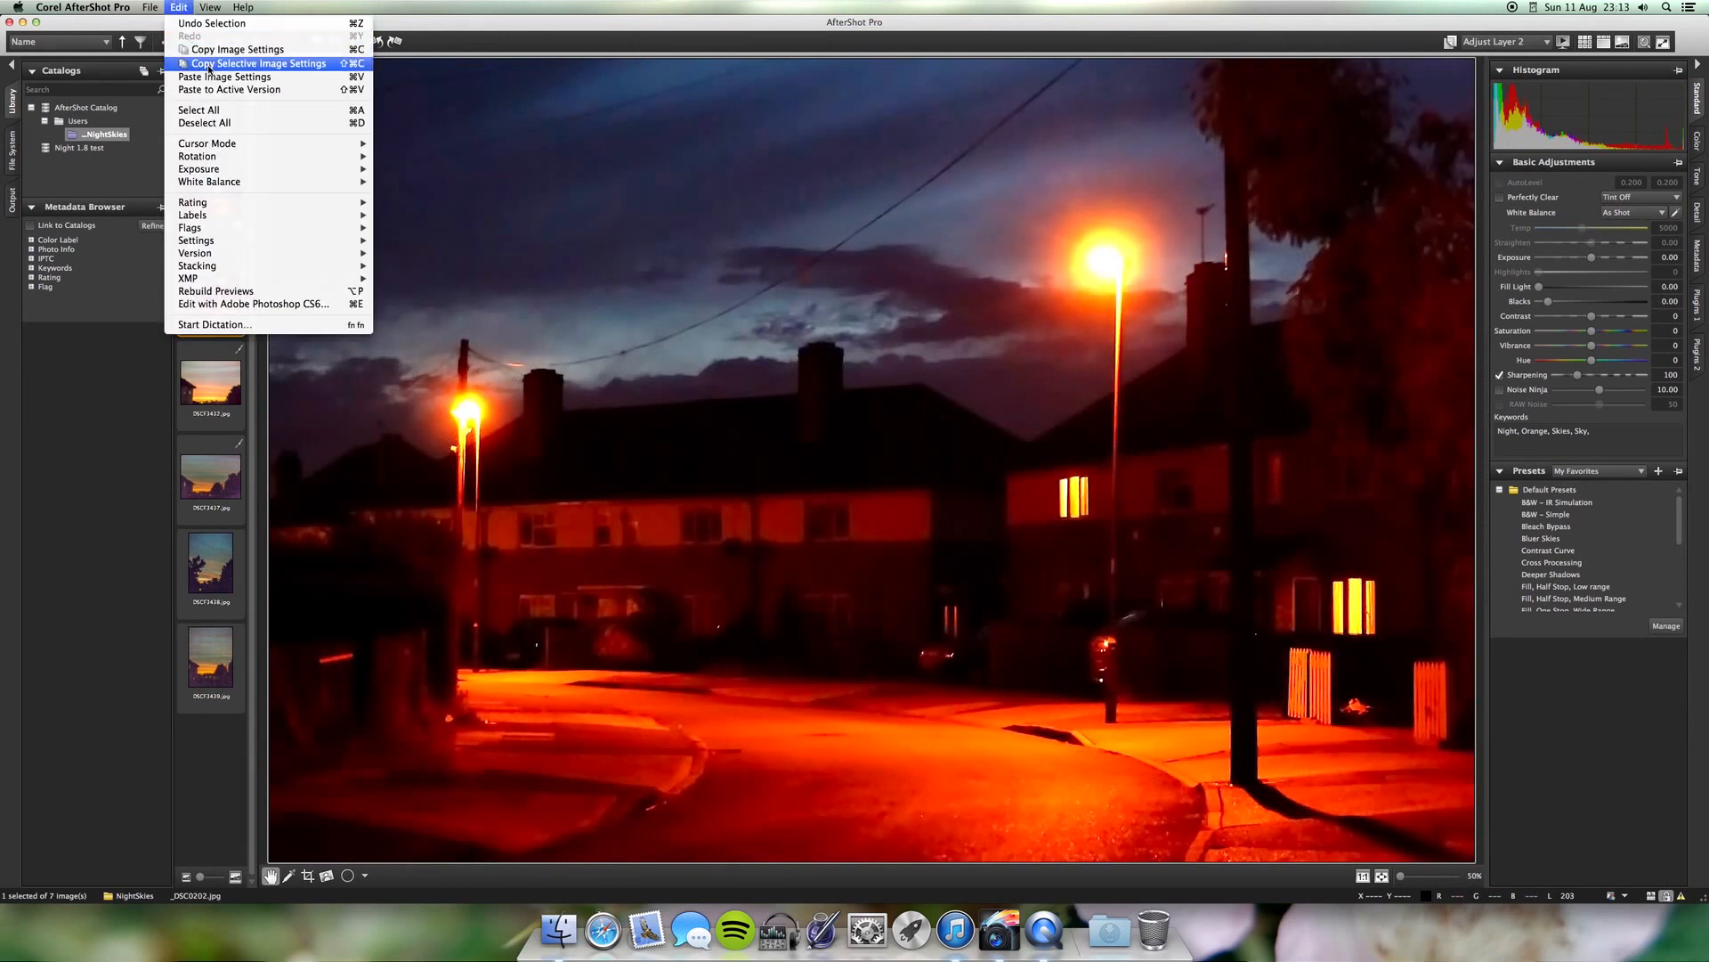
click(256, 83)
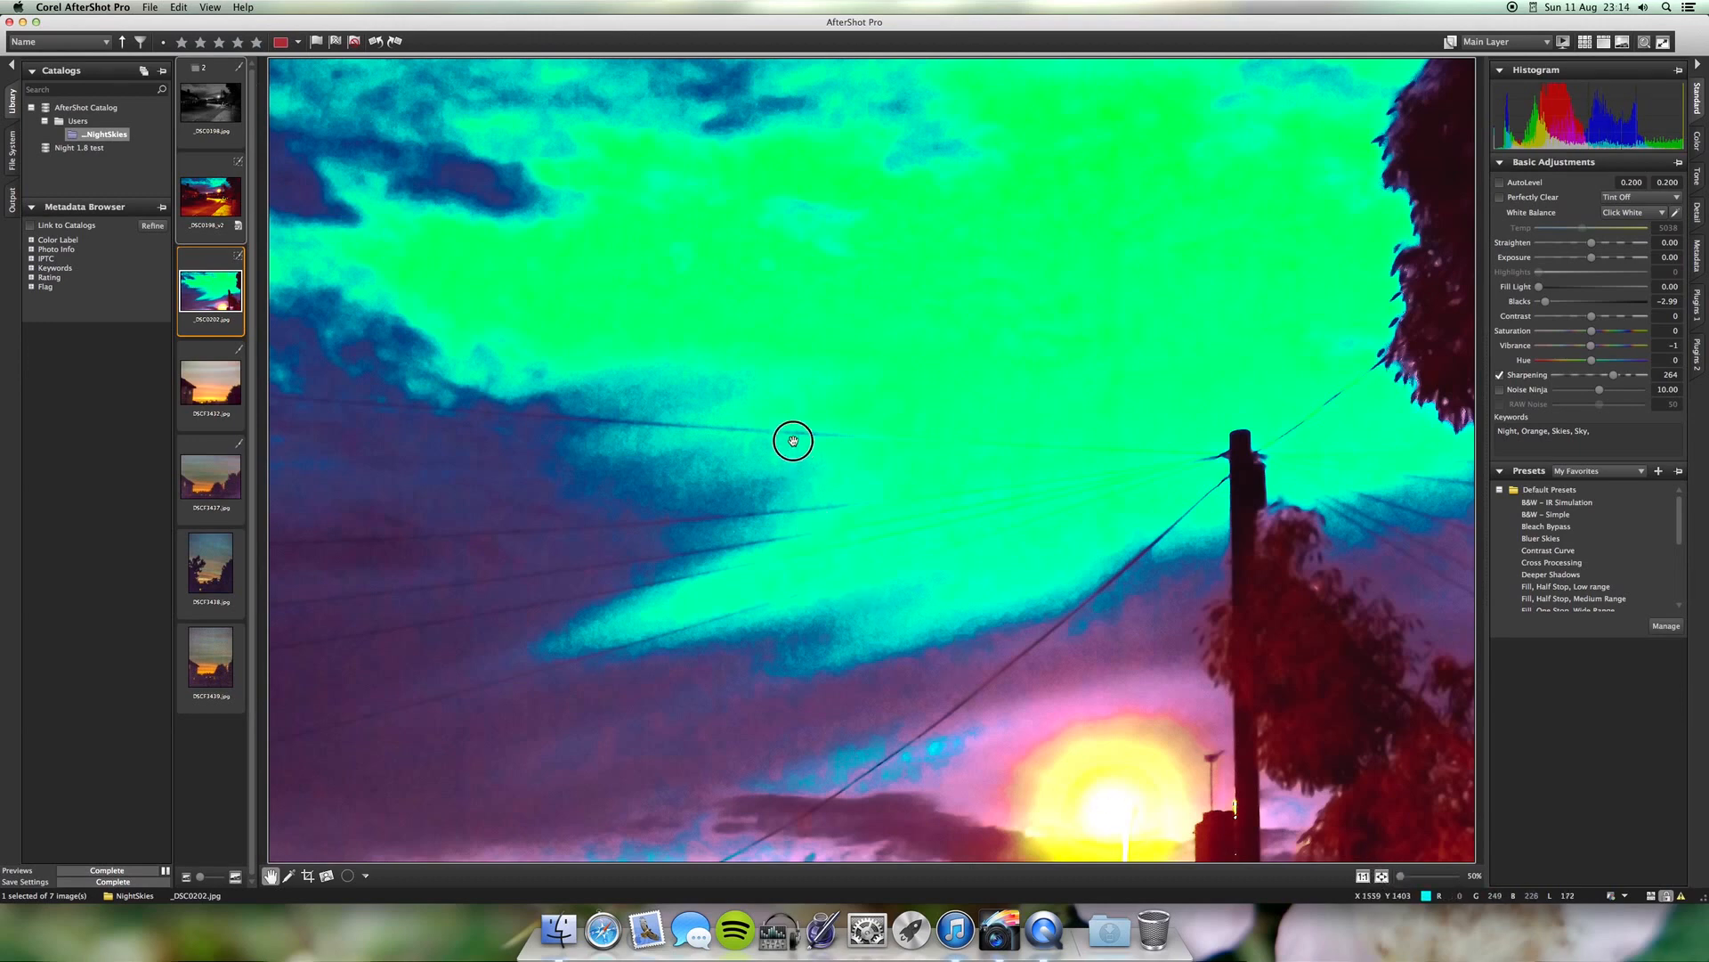
click(891, 338)
click(897, 303)
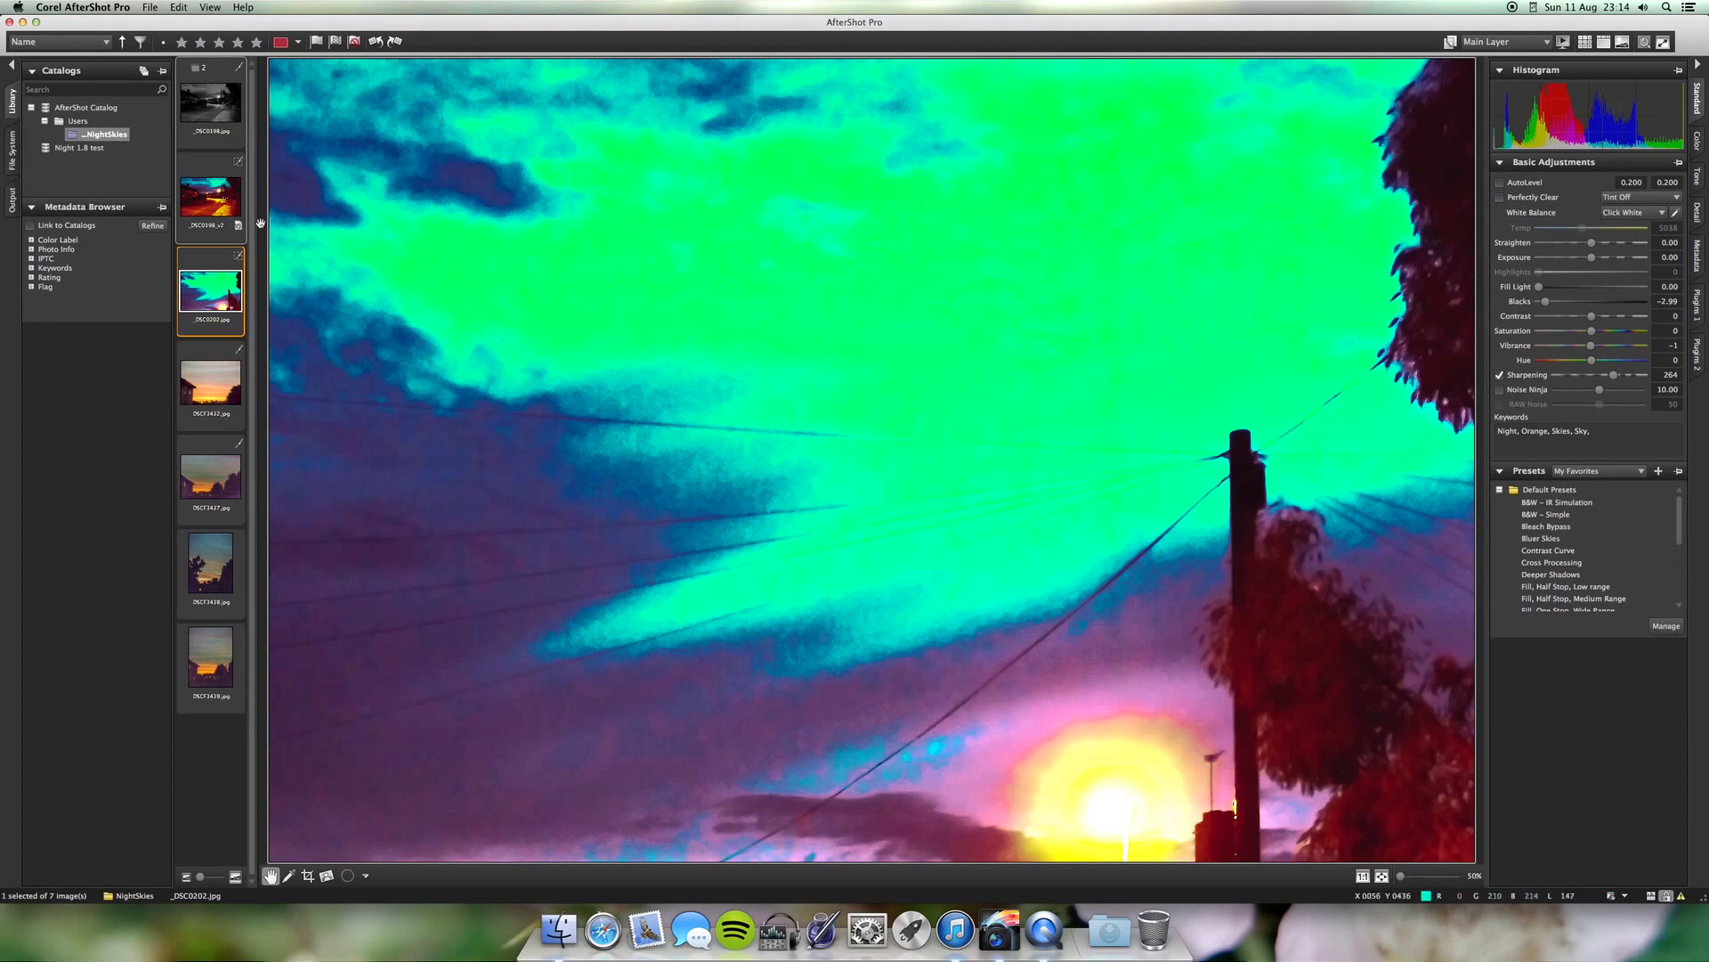
Paste the copied image settings onto the black-and-white street photo _DSC0198.jpg
click(201, 107)
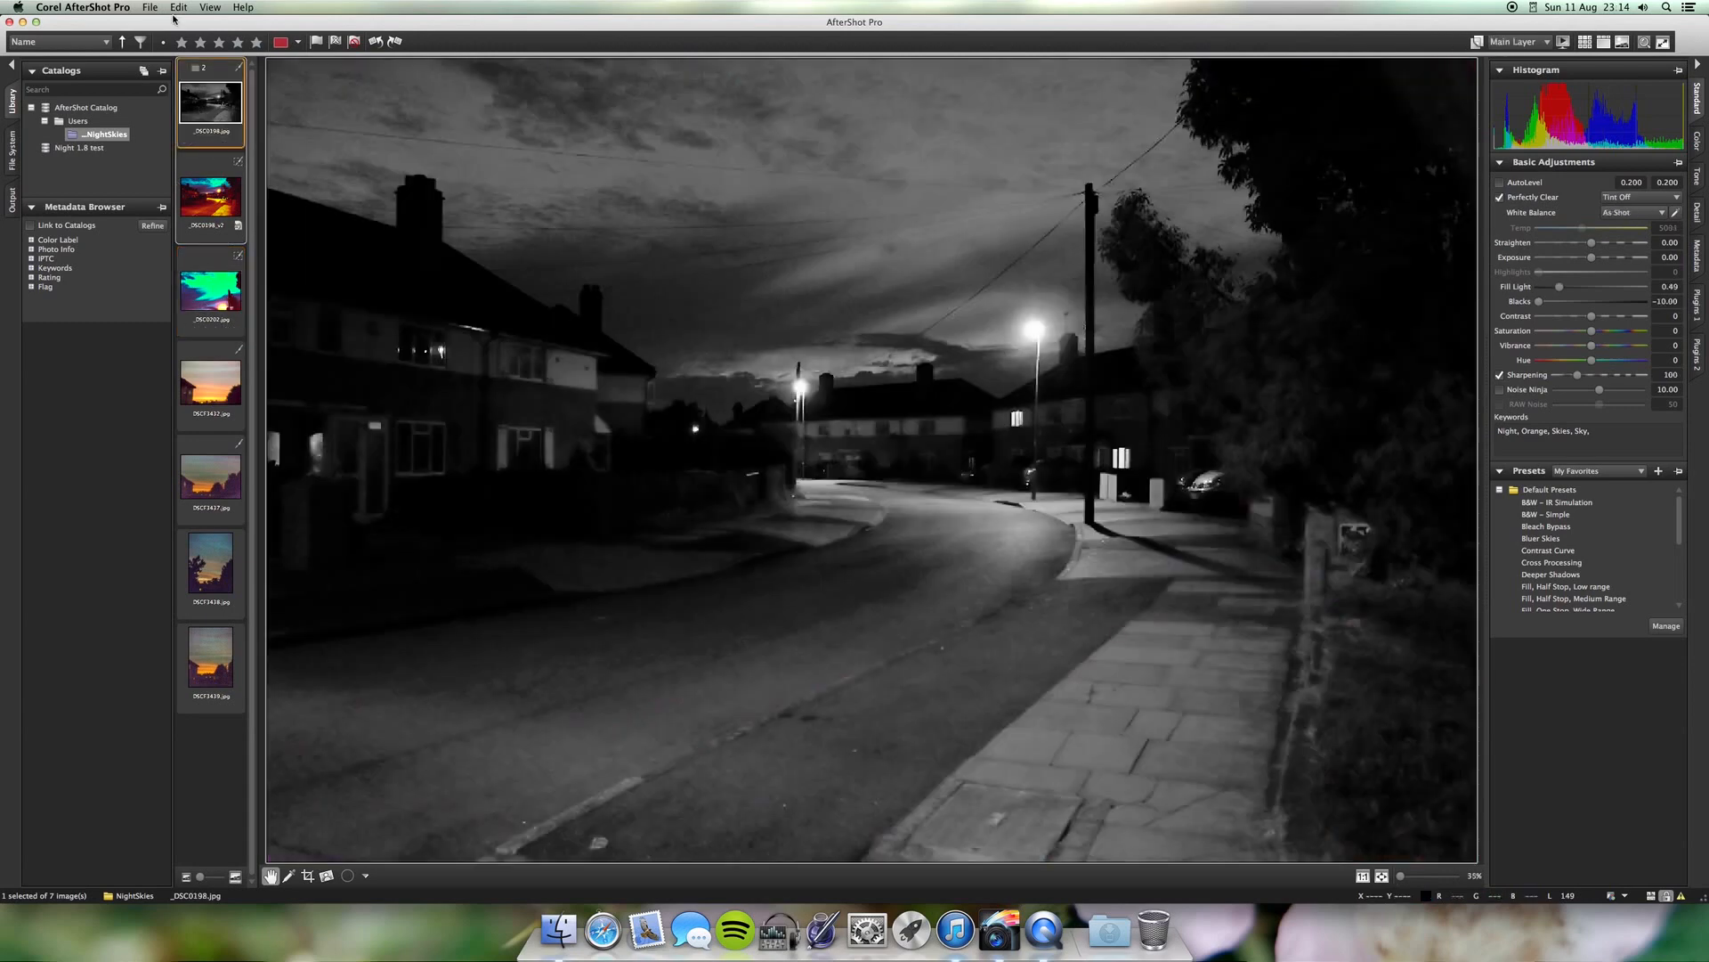
click(180, 7)
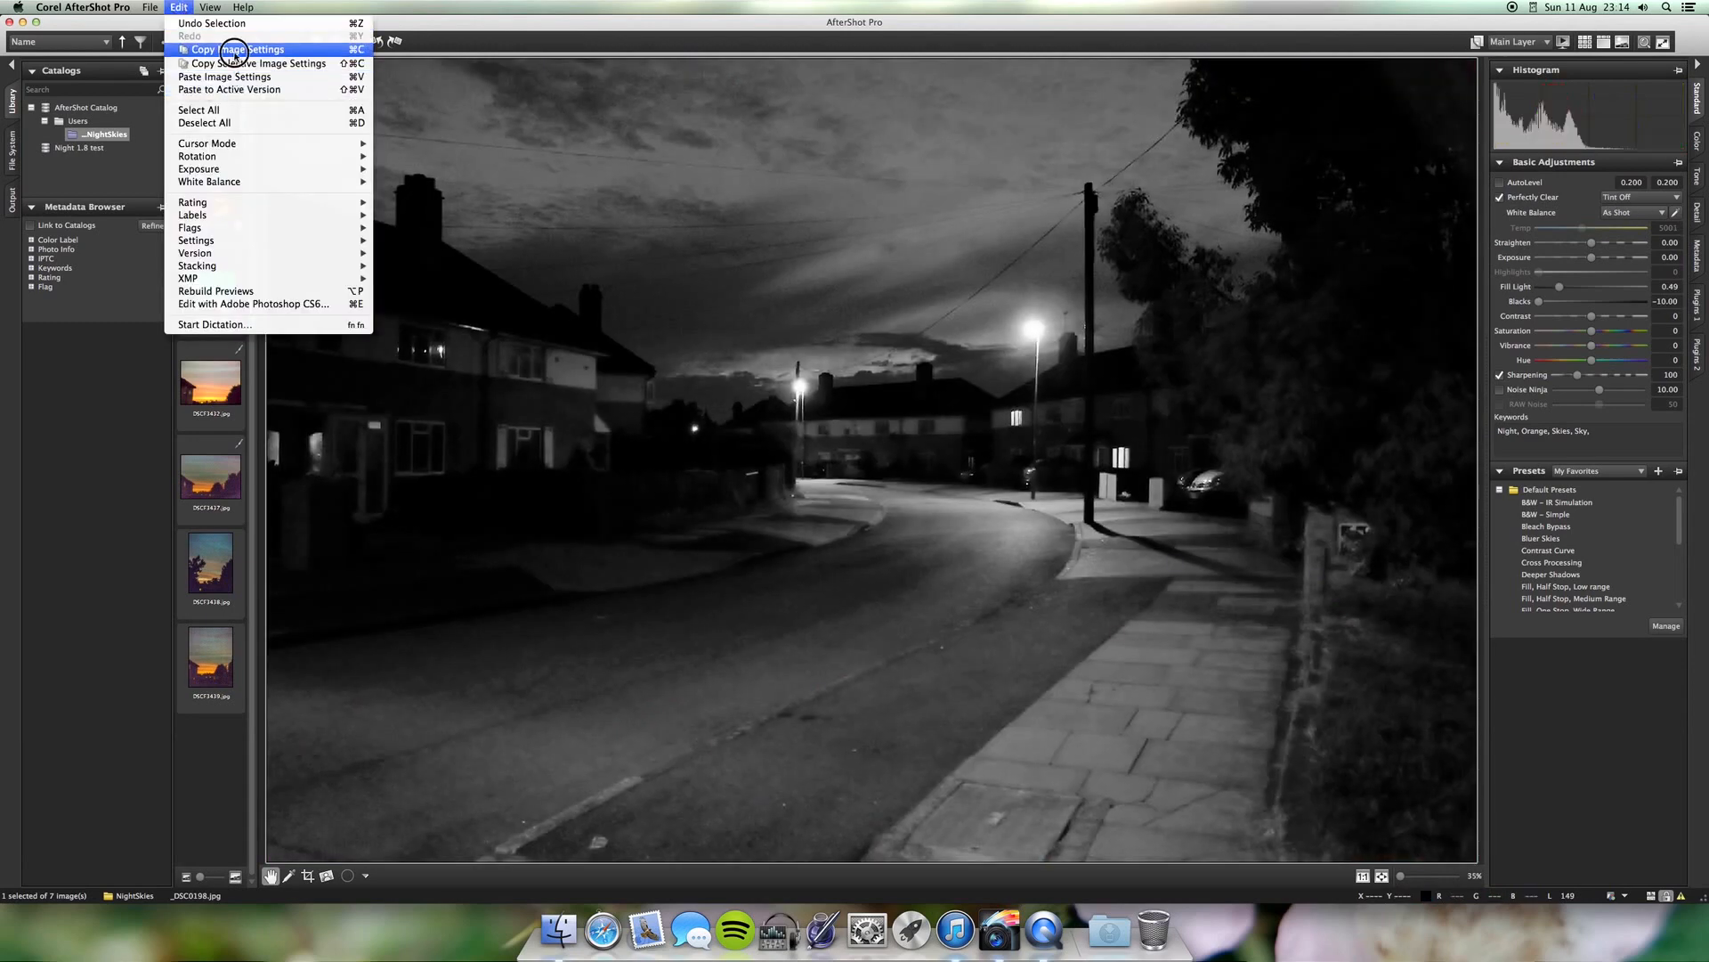
click(238, 77)
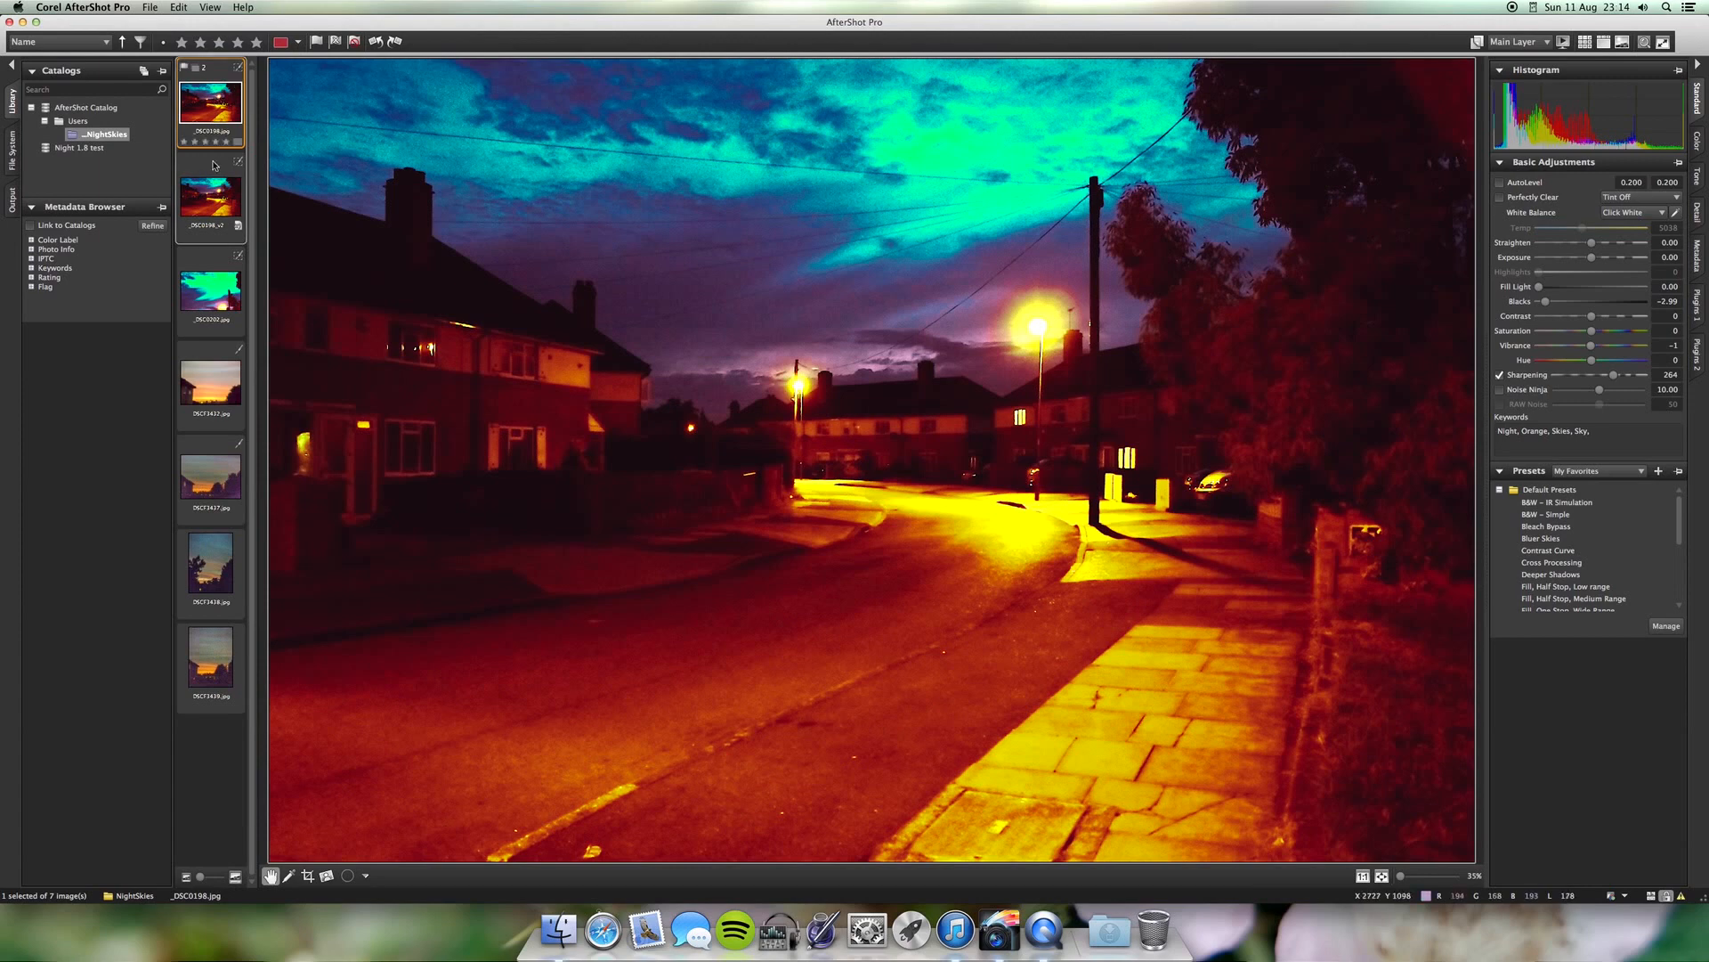
Undo the pasted image settings on both street photos and go back to _DSC0198_v2
key(super+z)
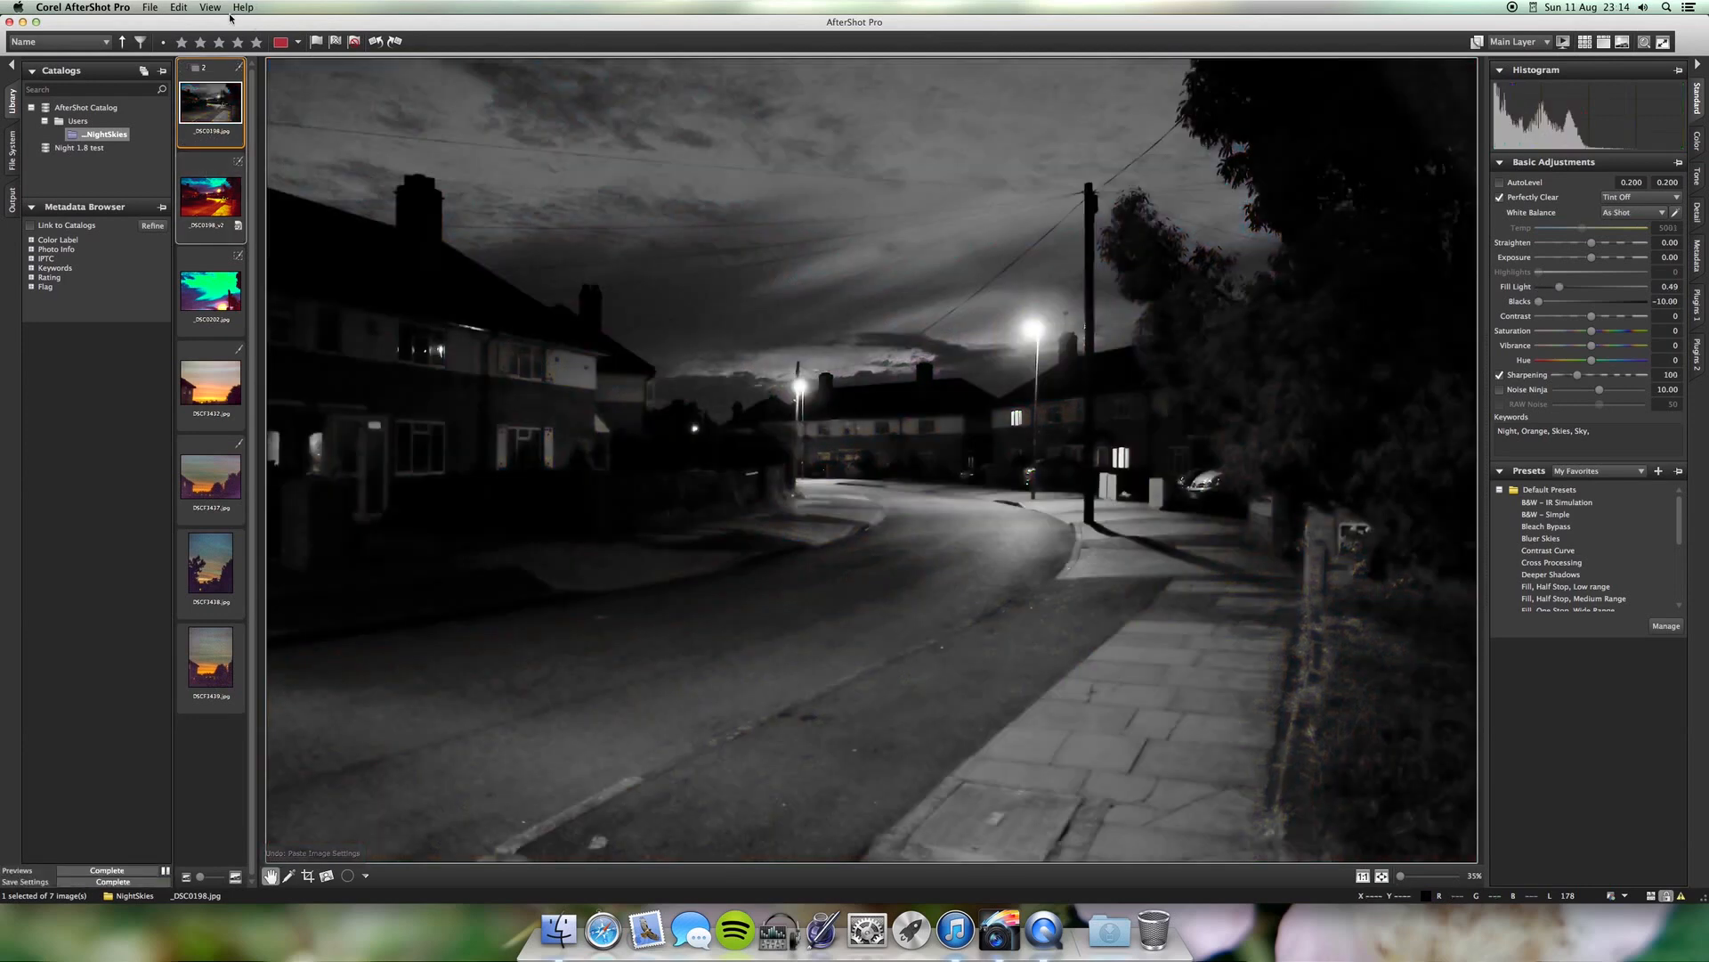
key(super+z)
key(super+z)
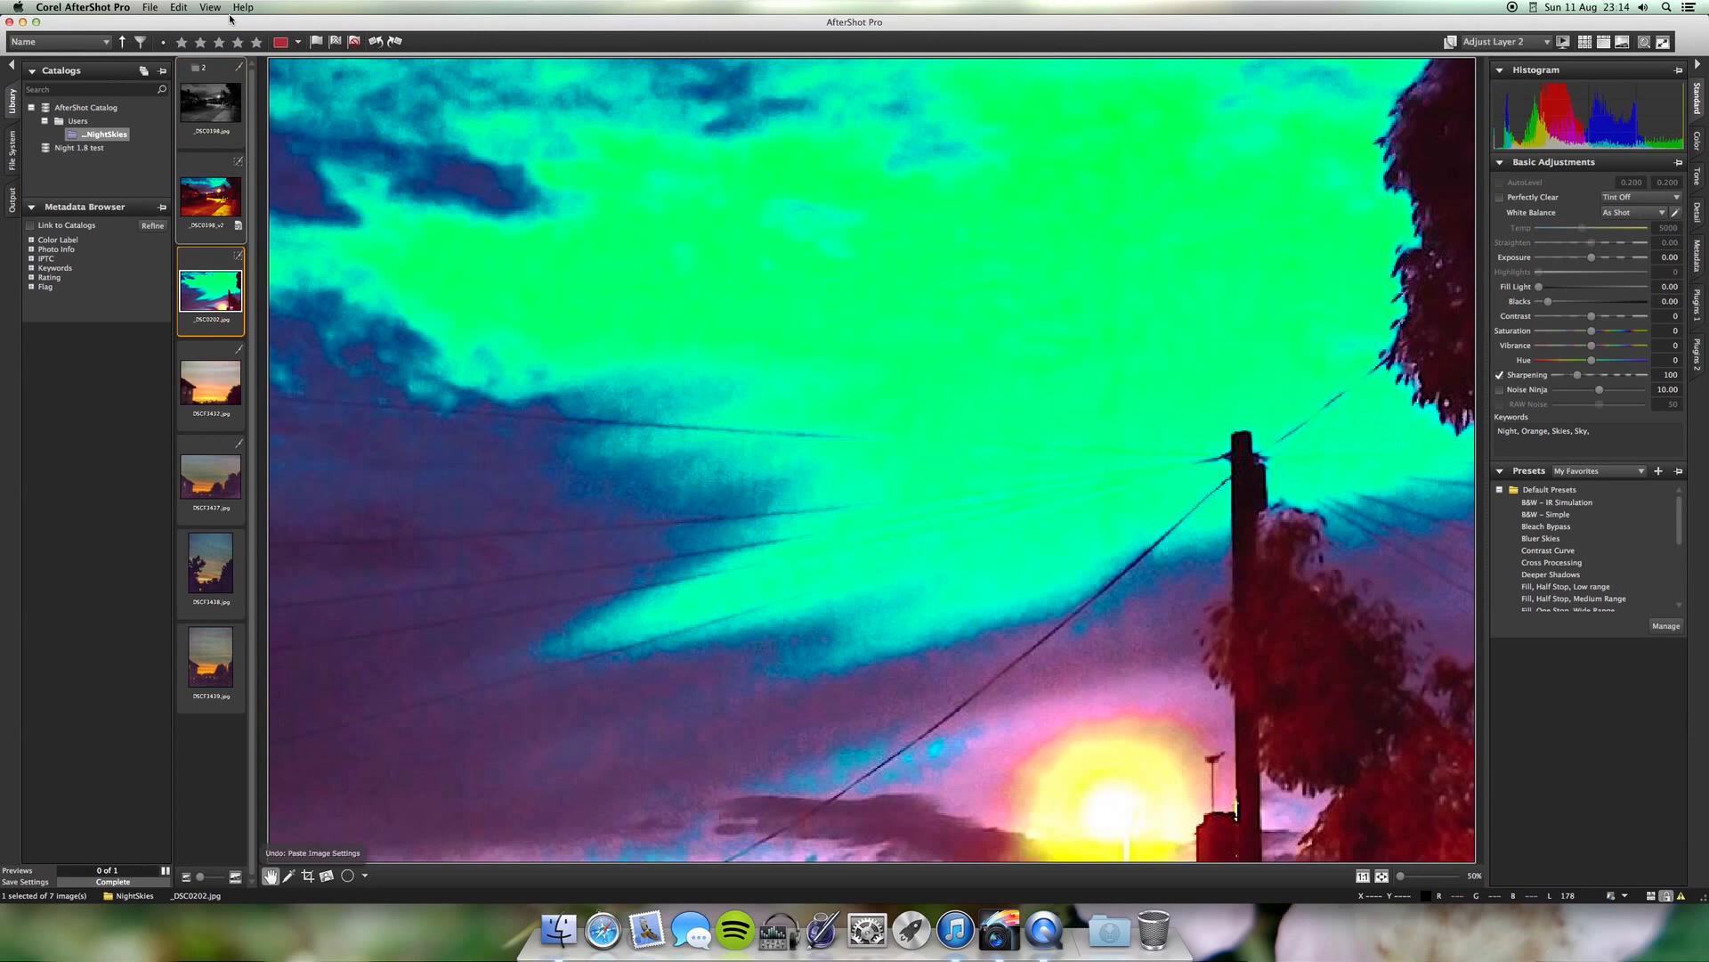
key(super+z)
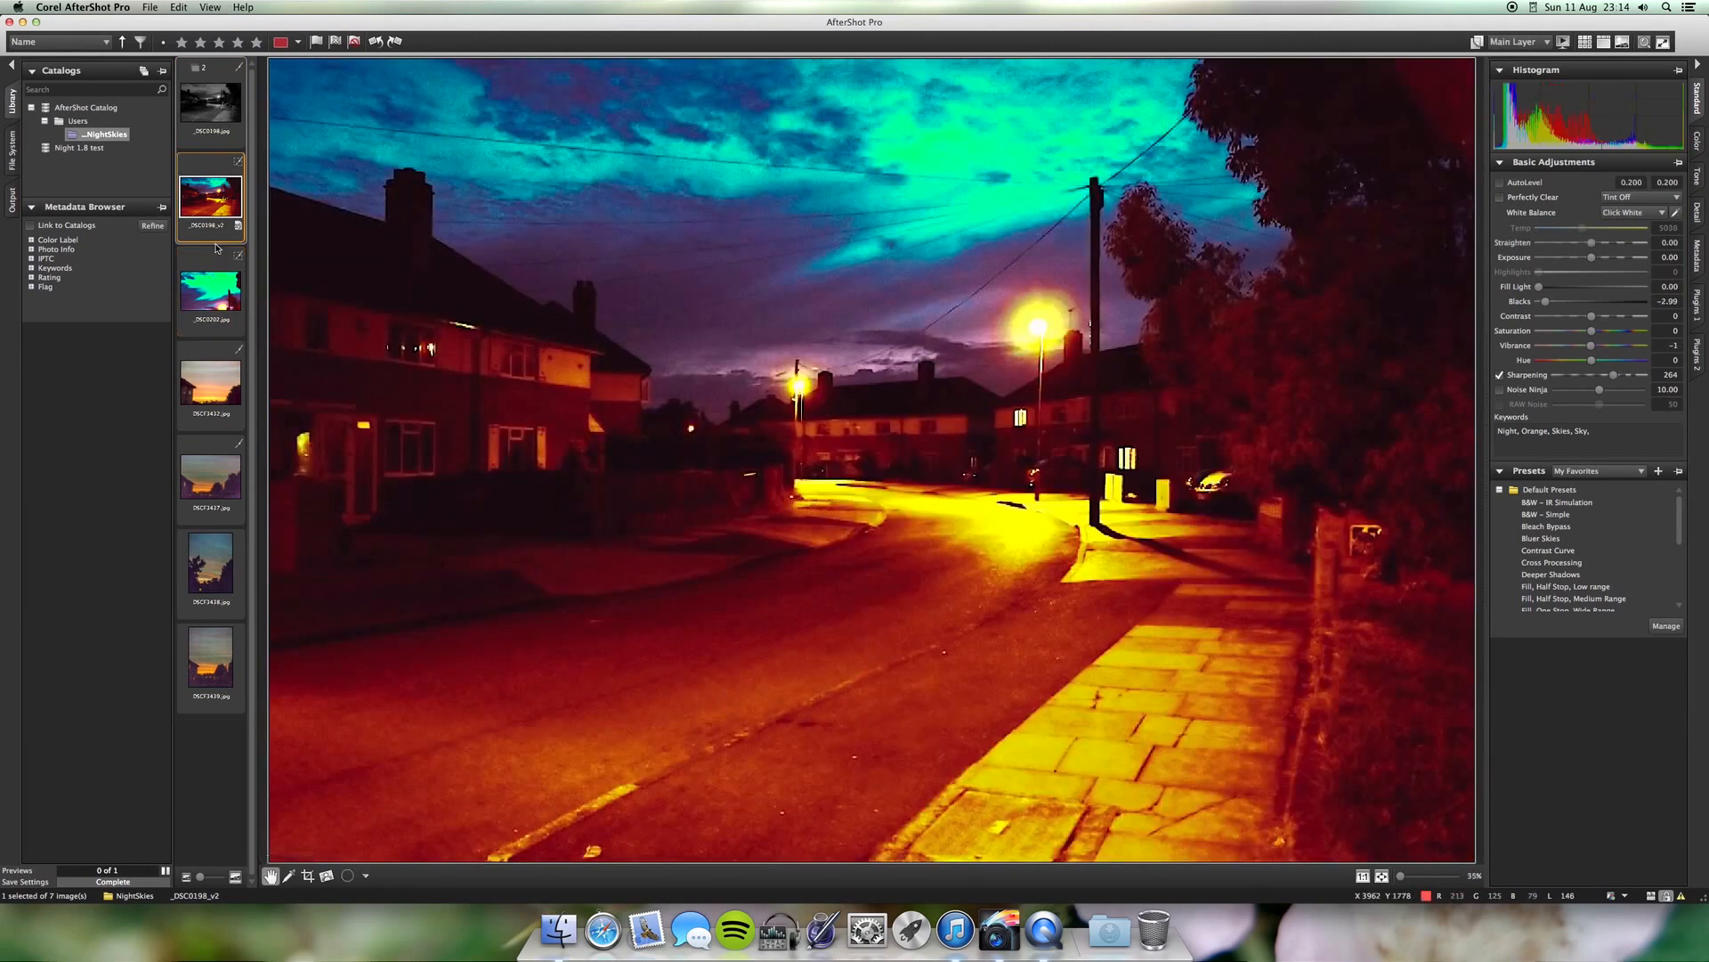
Reselect the colour street photo _DSC0198_v2 and copy its image settings
click(223, 289)
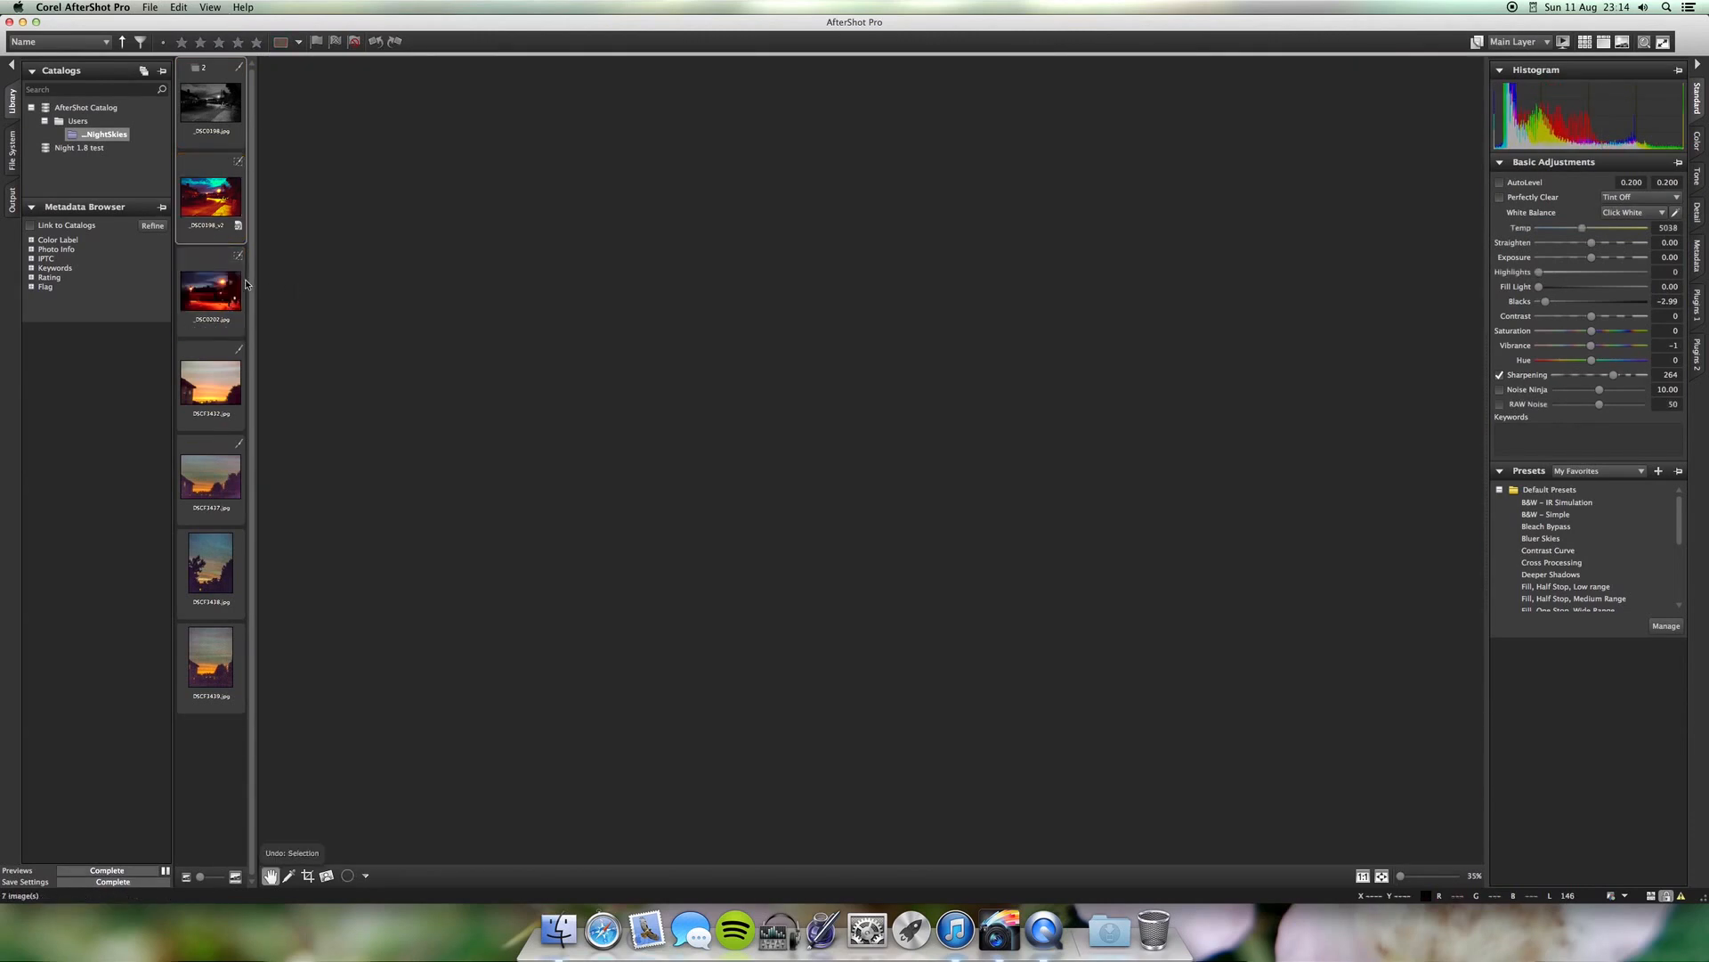
click(213, 200)
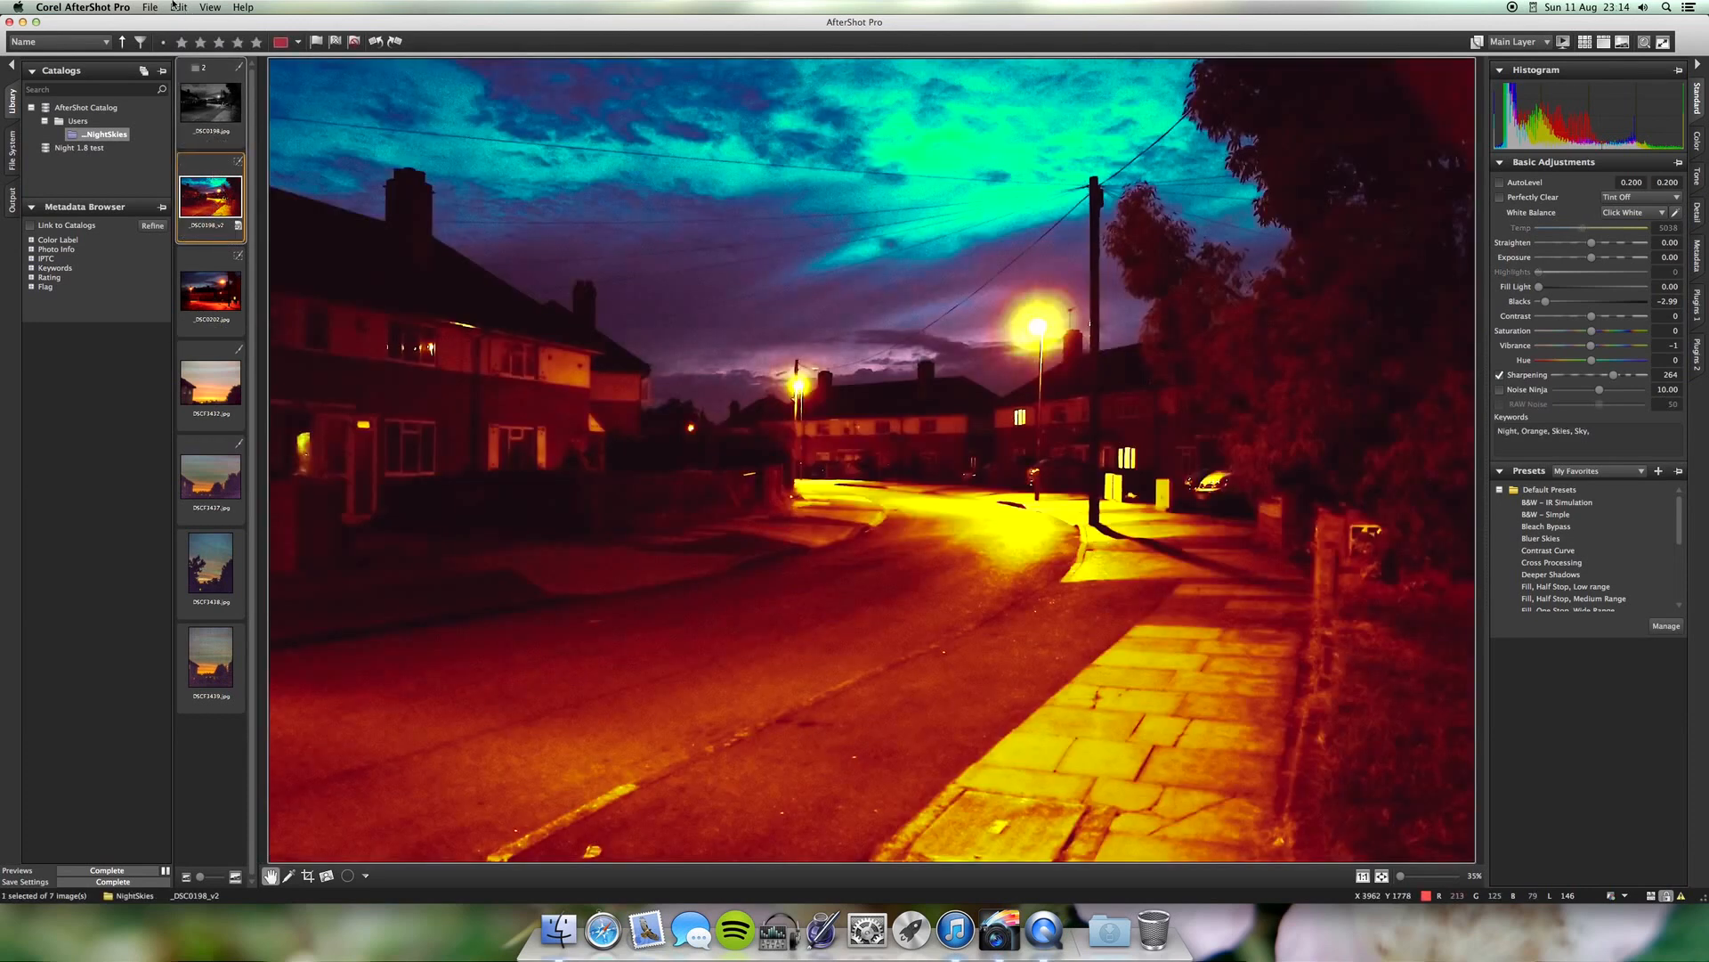
click(177, 7)
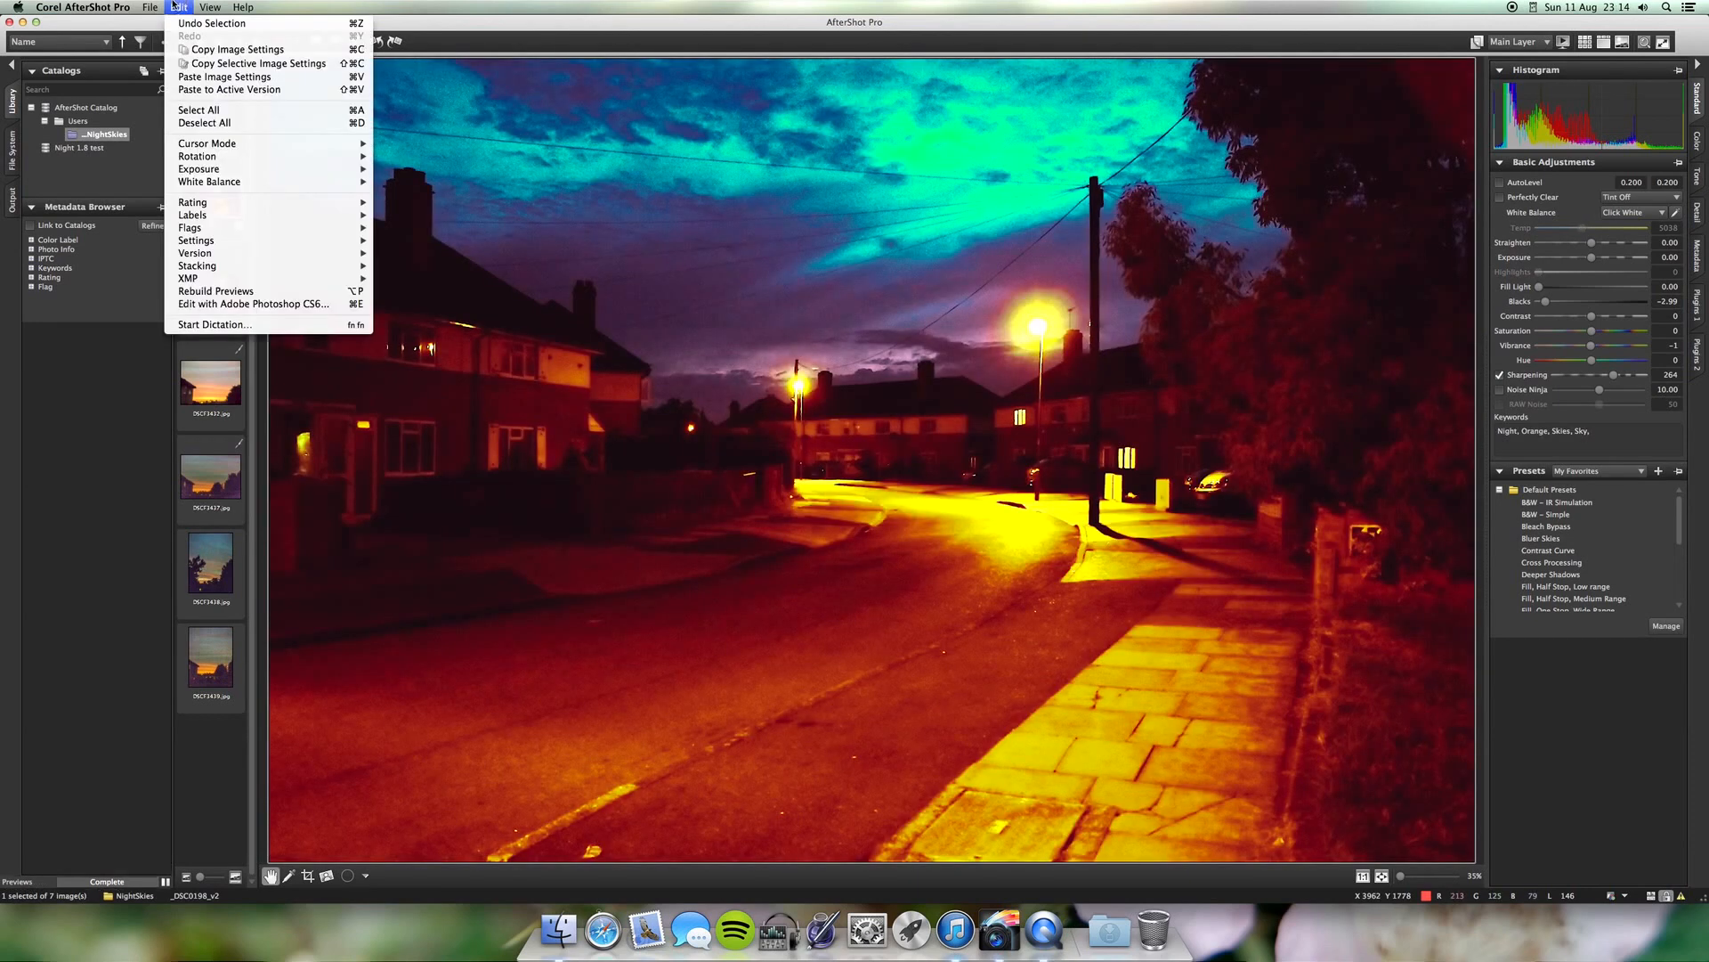
click(205, 50)
Select _DSC0198.jpg, _DSC0202.jpg and DSCF3432.jpg together and paste the copied image settings onto all three
click(218, 107)
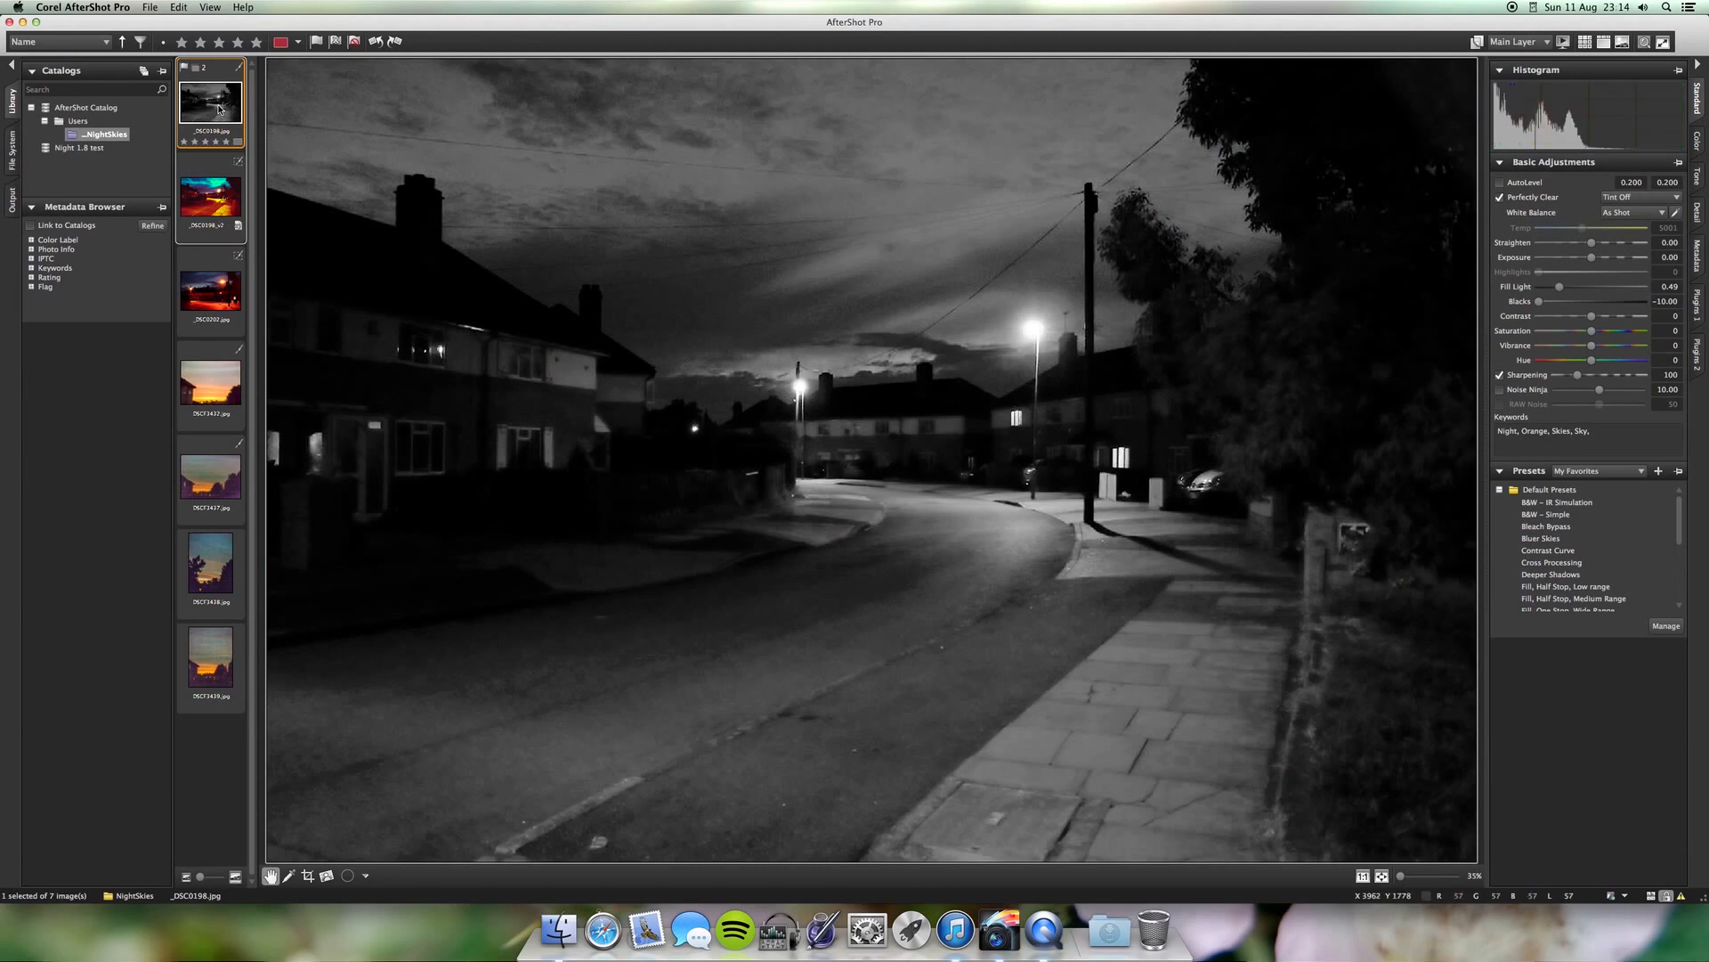
super+click(209, 299)
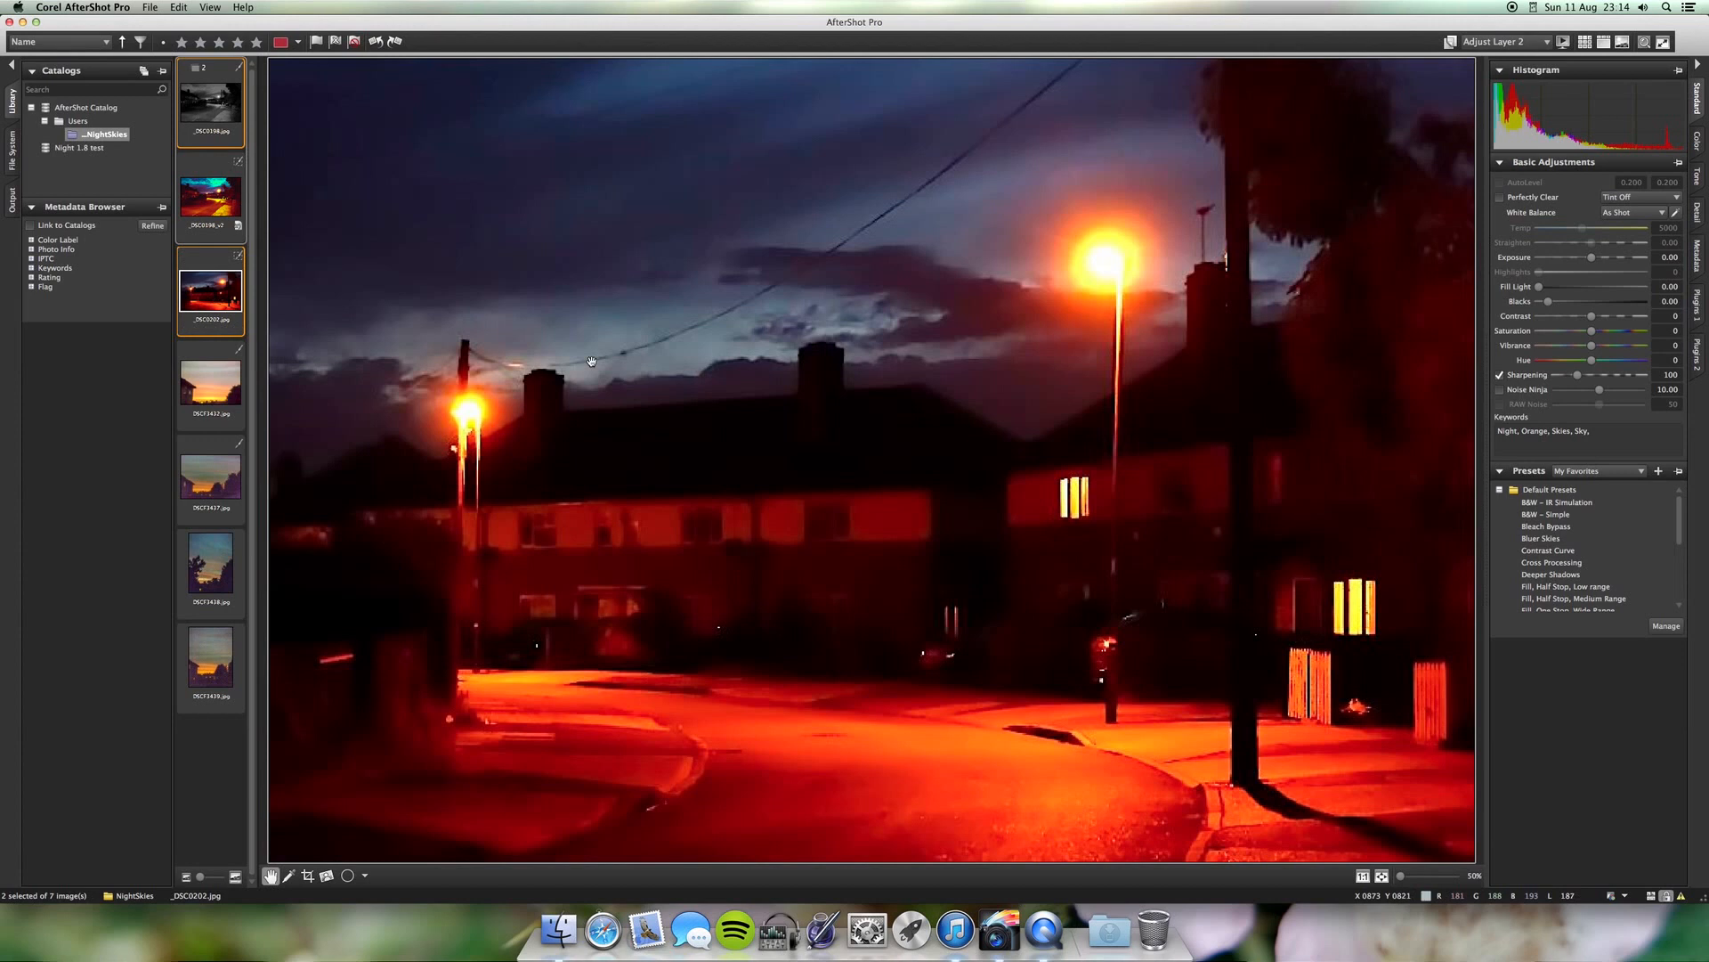
super+click(209, 382)
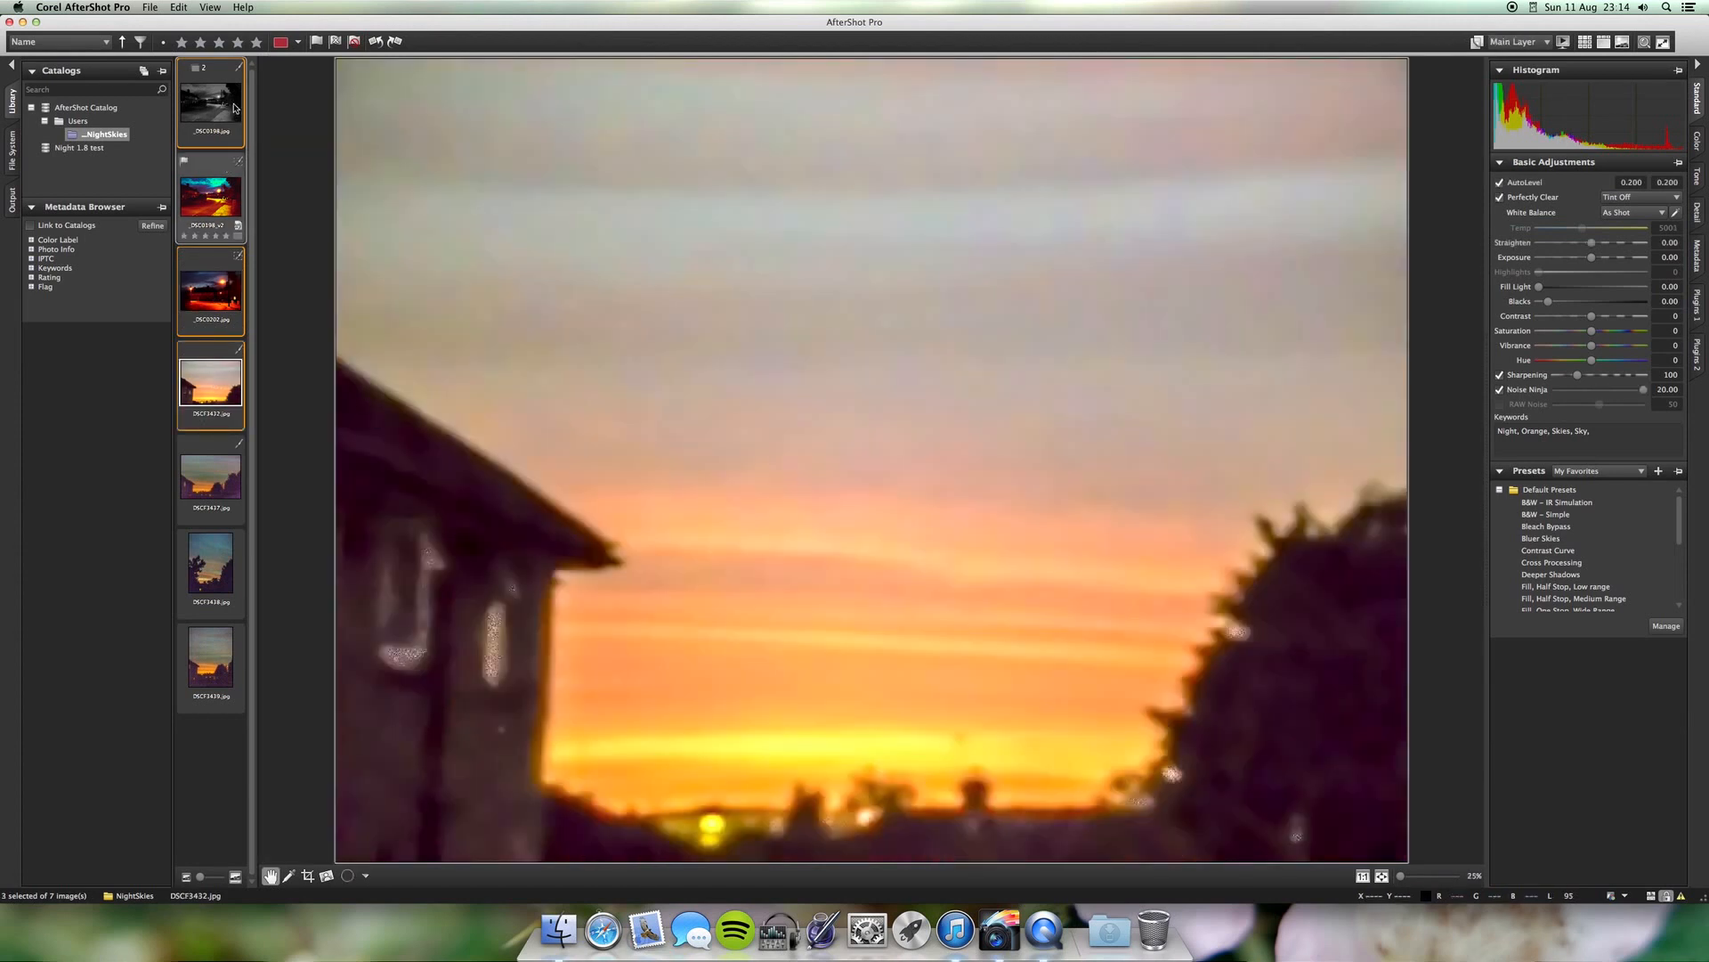
click(178, 7)
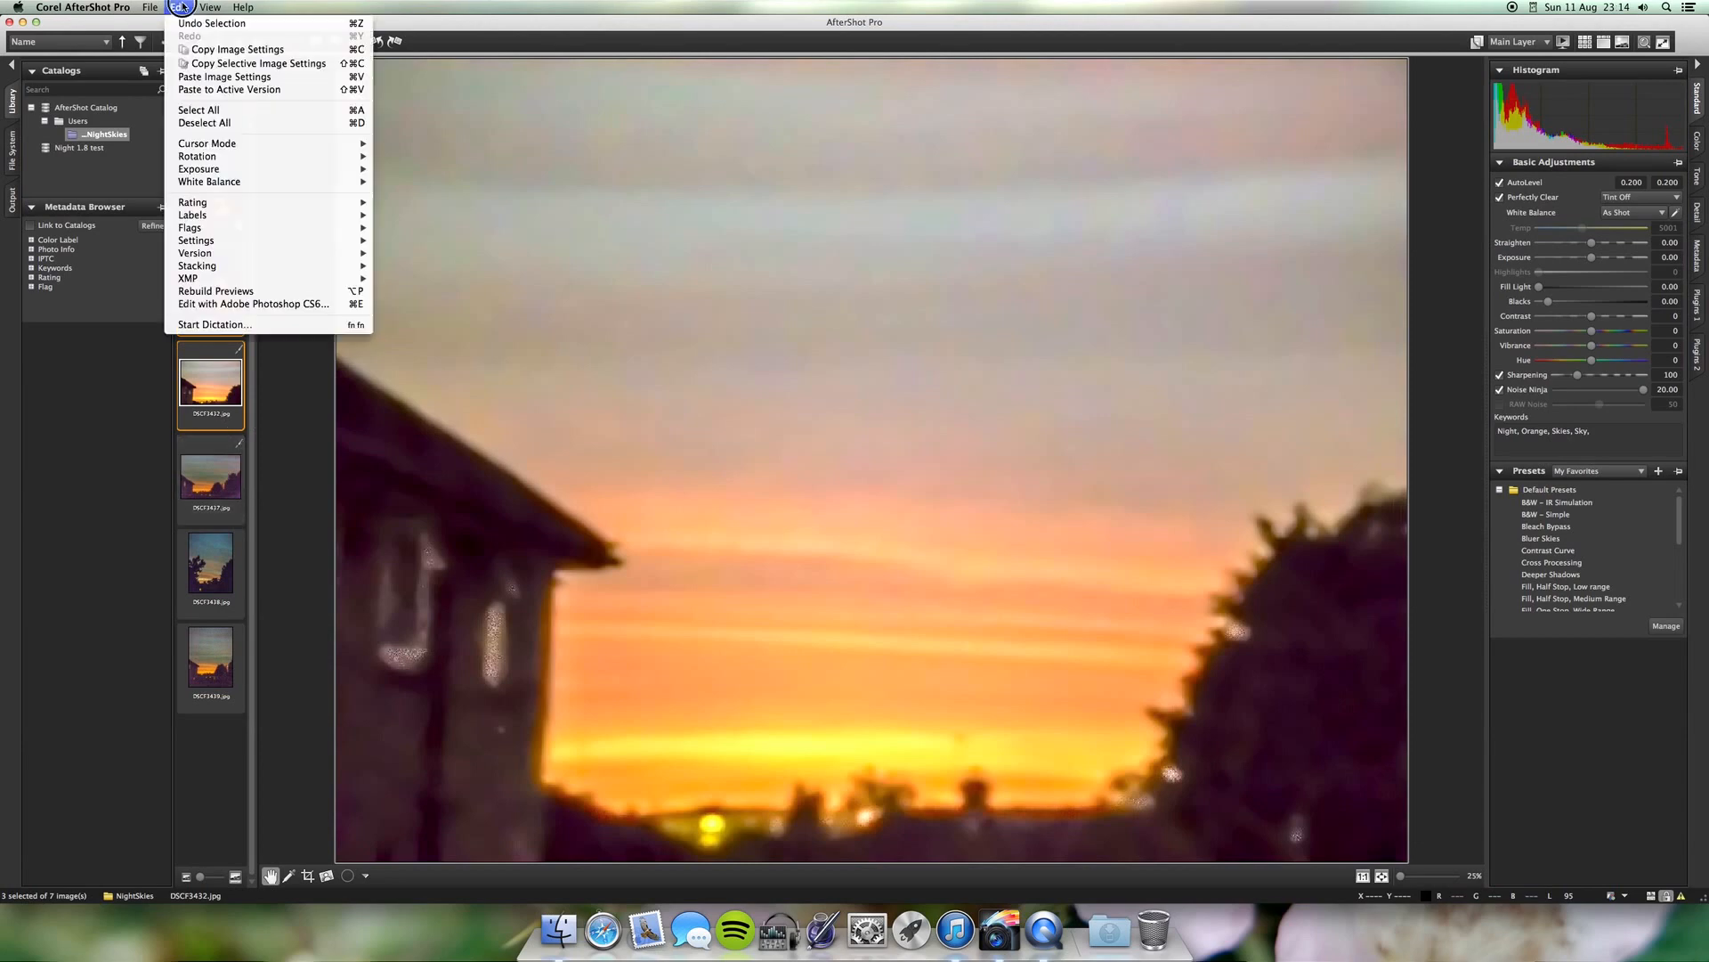
click(223, 78)
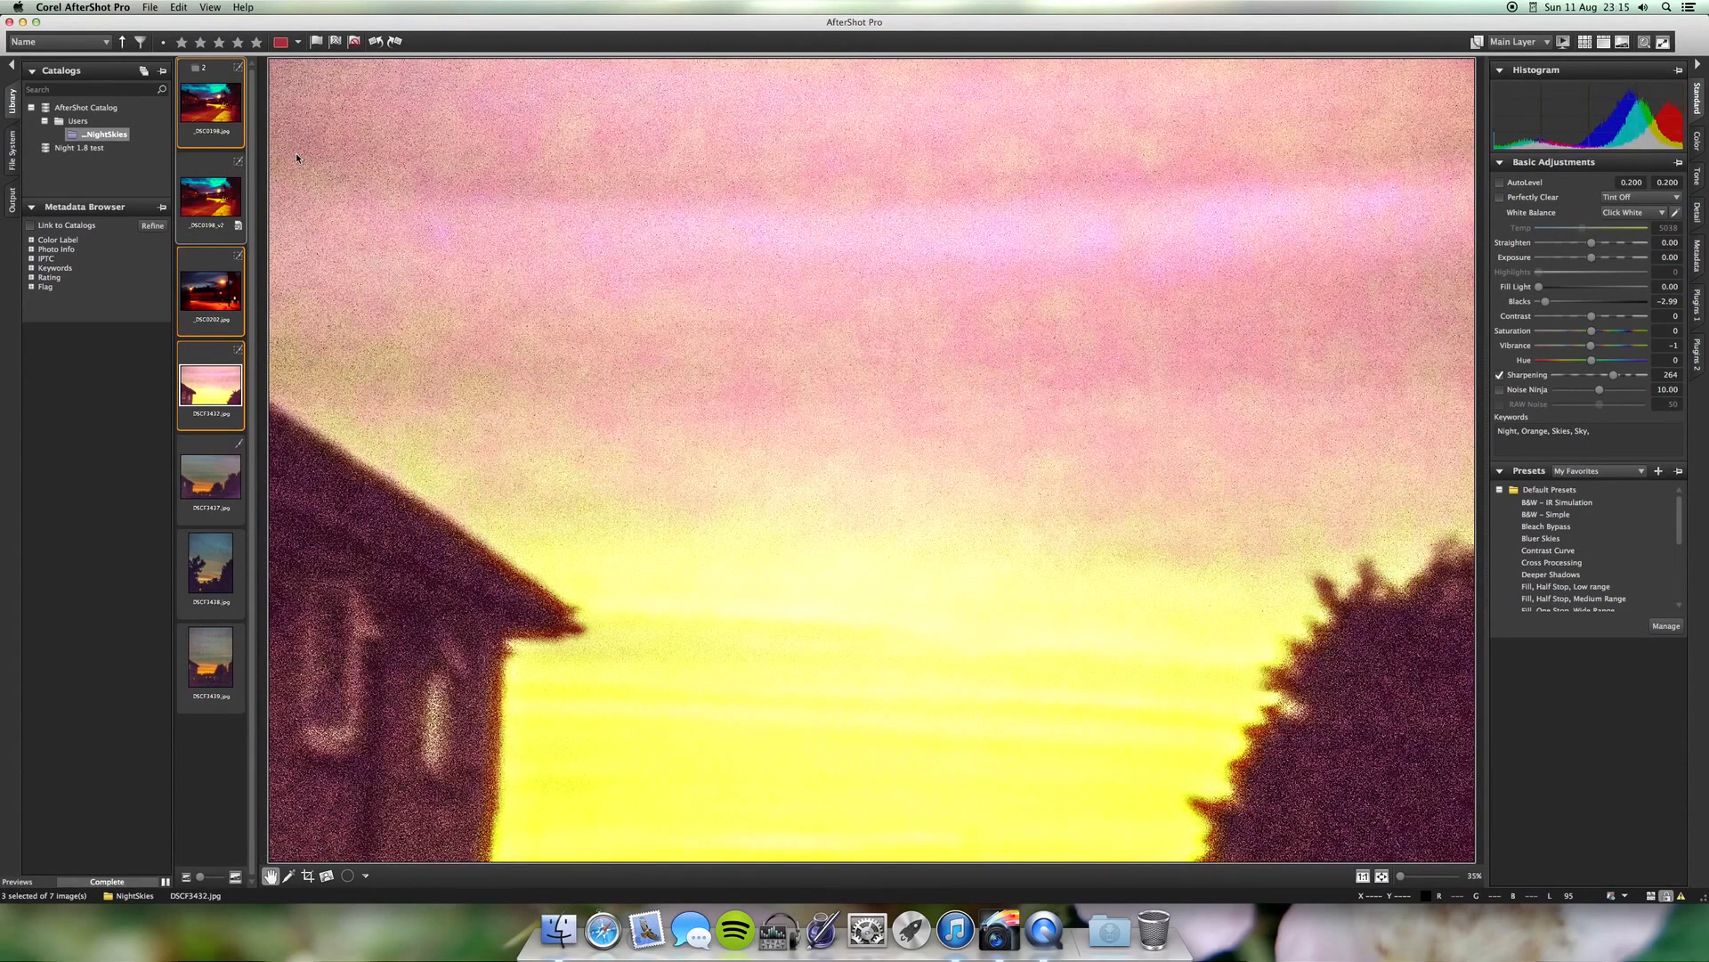
Undo the pasted image settings on the three photos along with the preceding selection changes
click(179, 7)
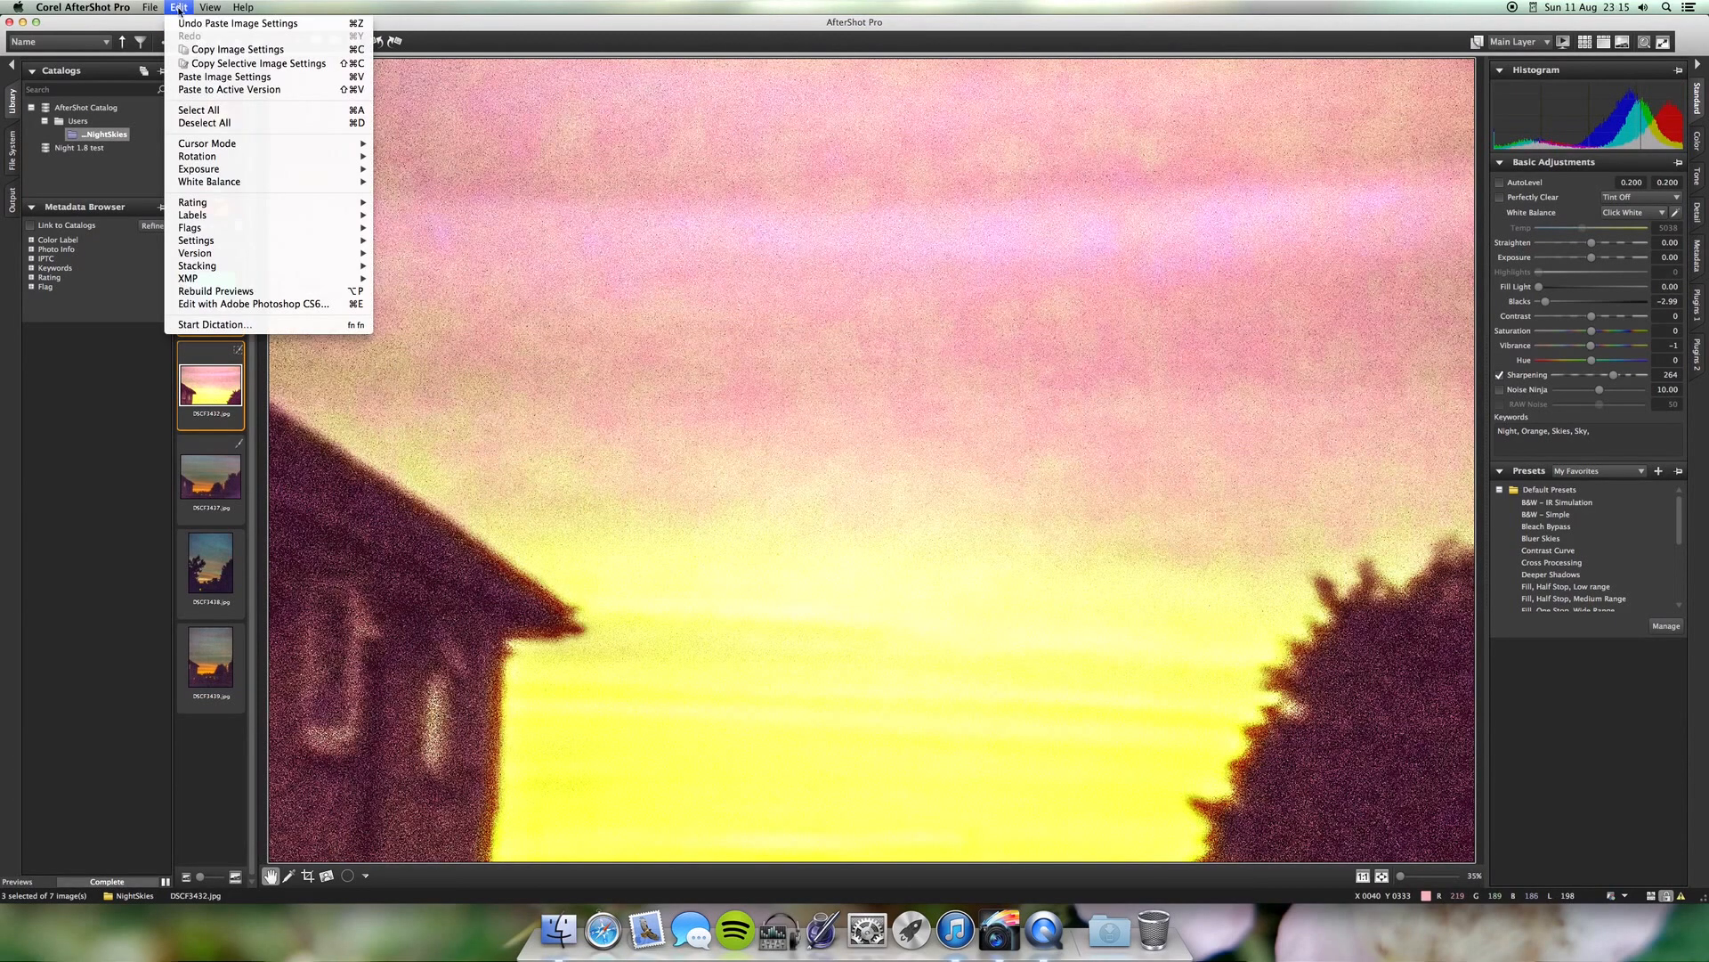
click(187, 25)
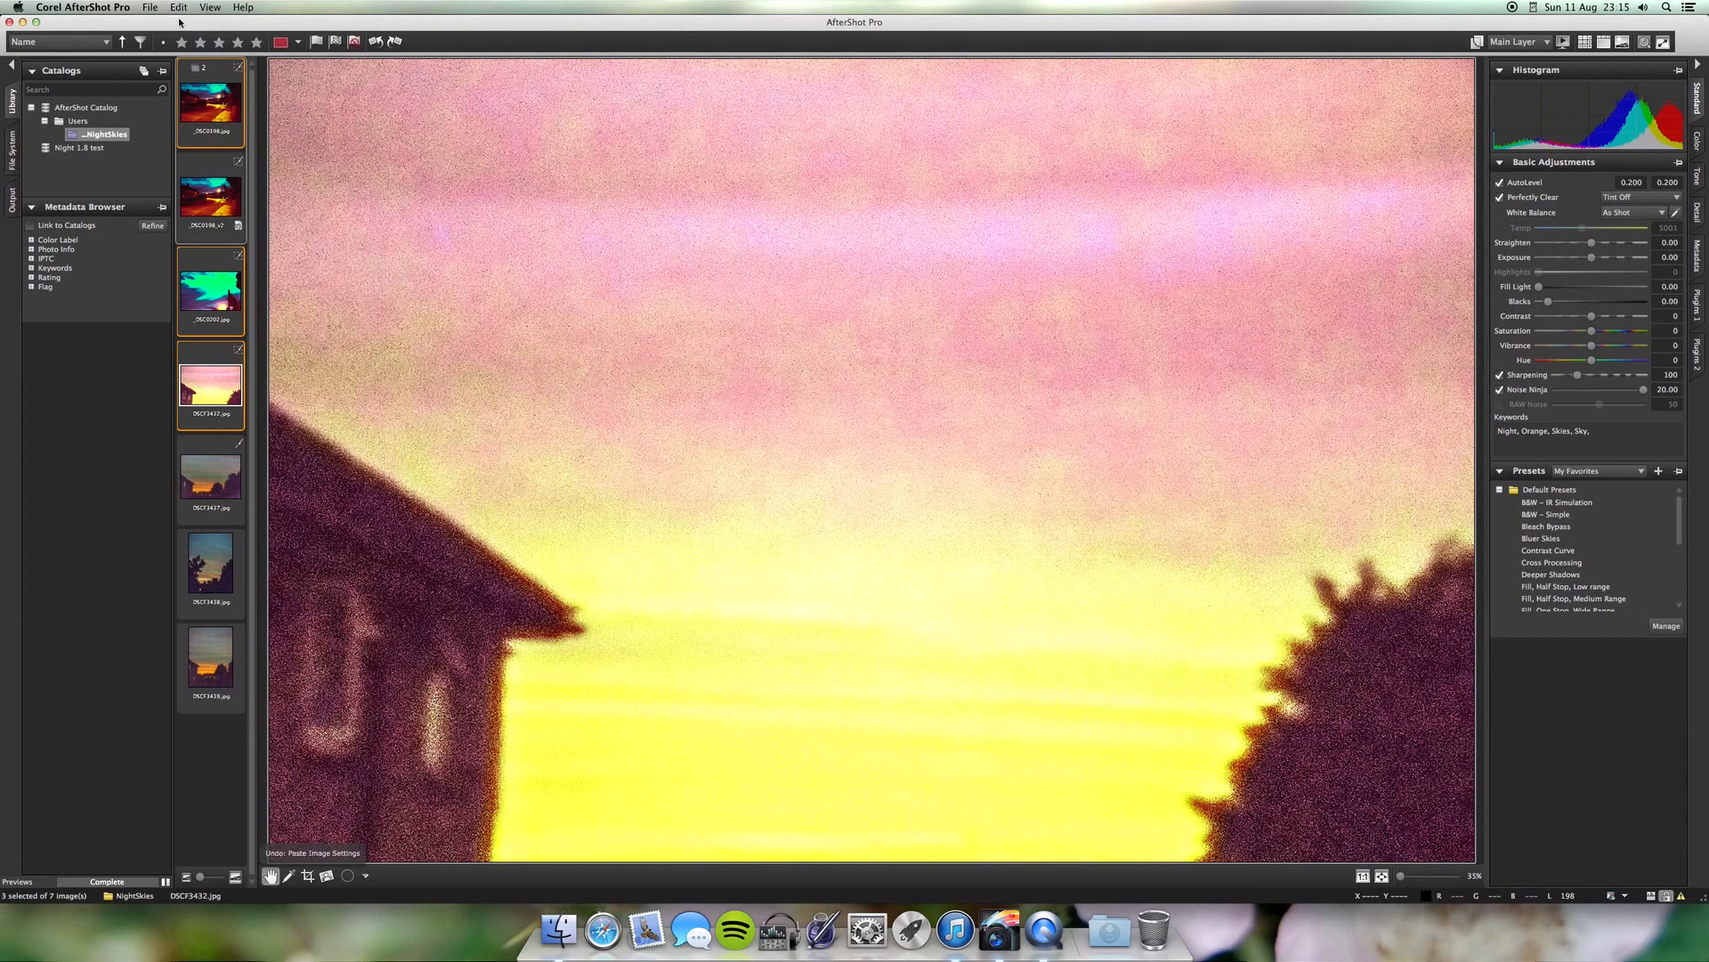
click(179, 7)
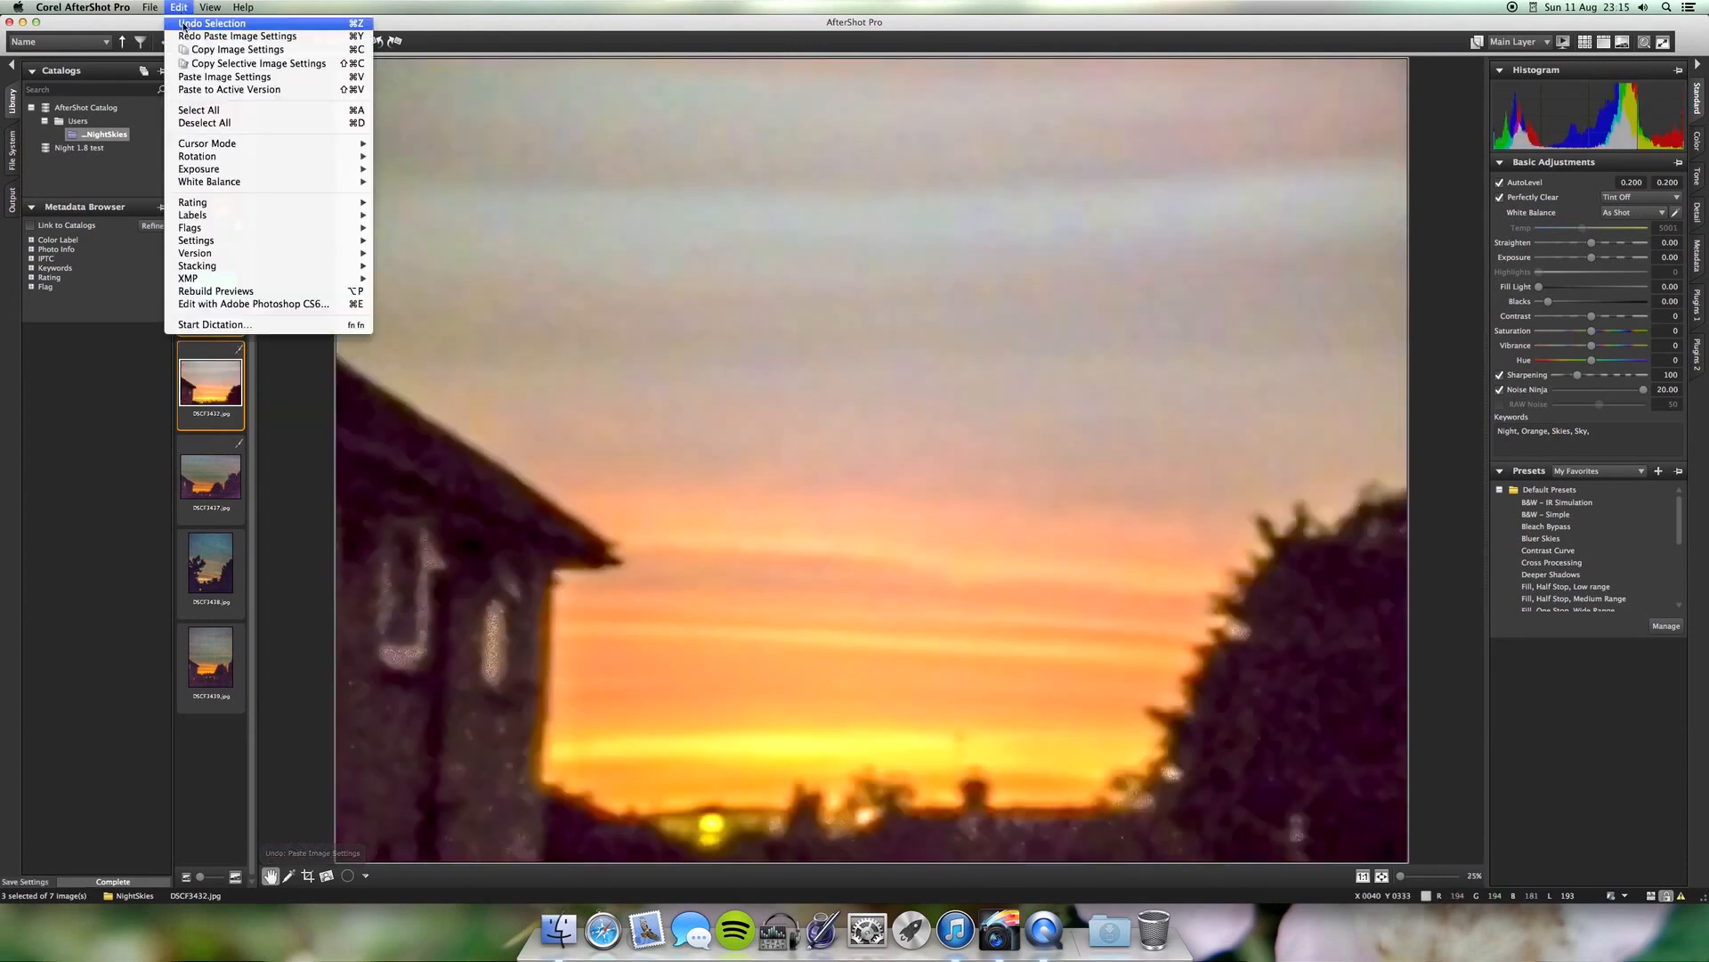
click(184, 25)
click(179, 7)
click(184, 25)
click(179, 7)
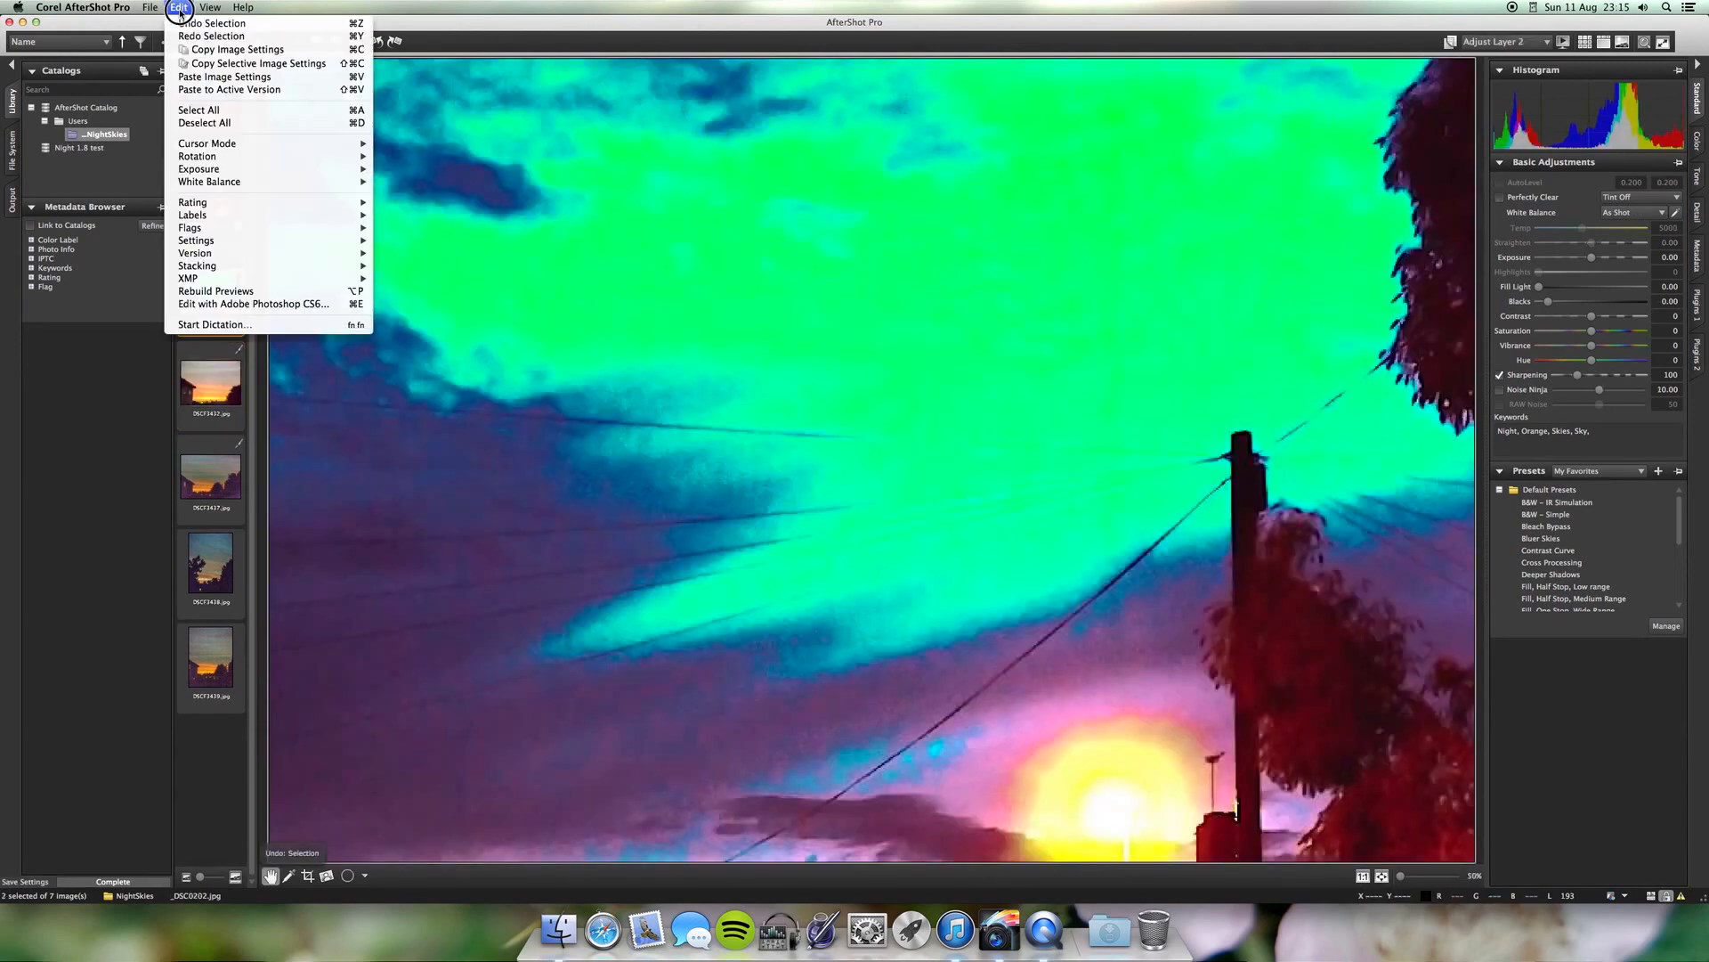
click(179, 9)
click(178, 9)
click(181, 23)
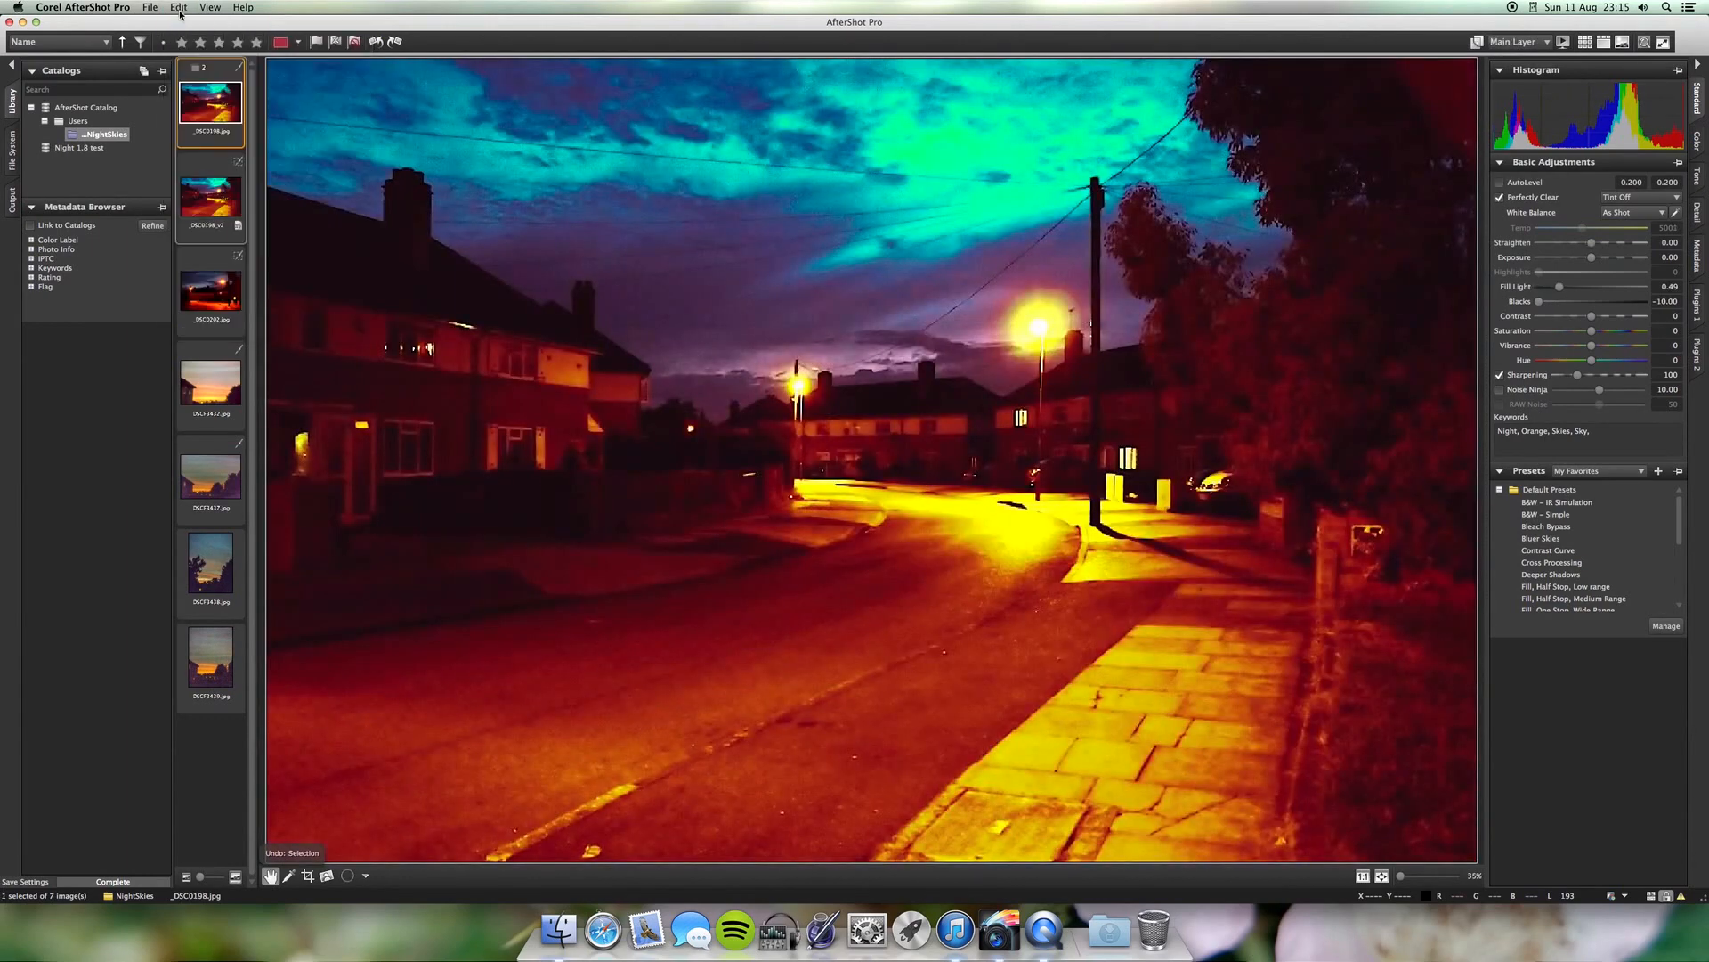
click(178, 9)
click(182, 23)
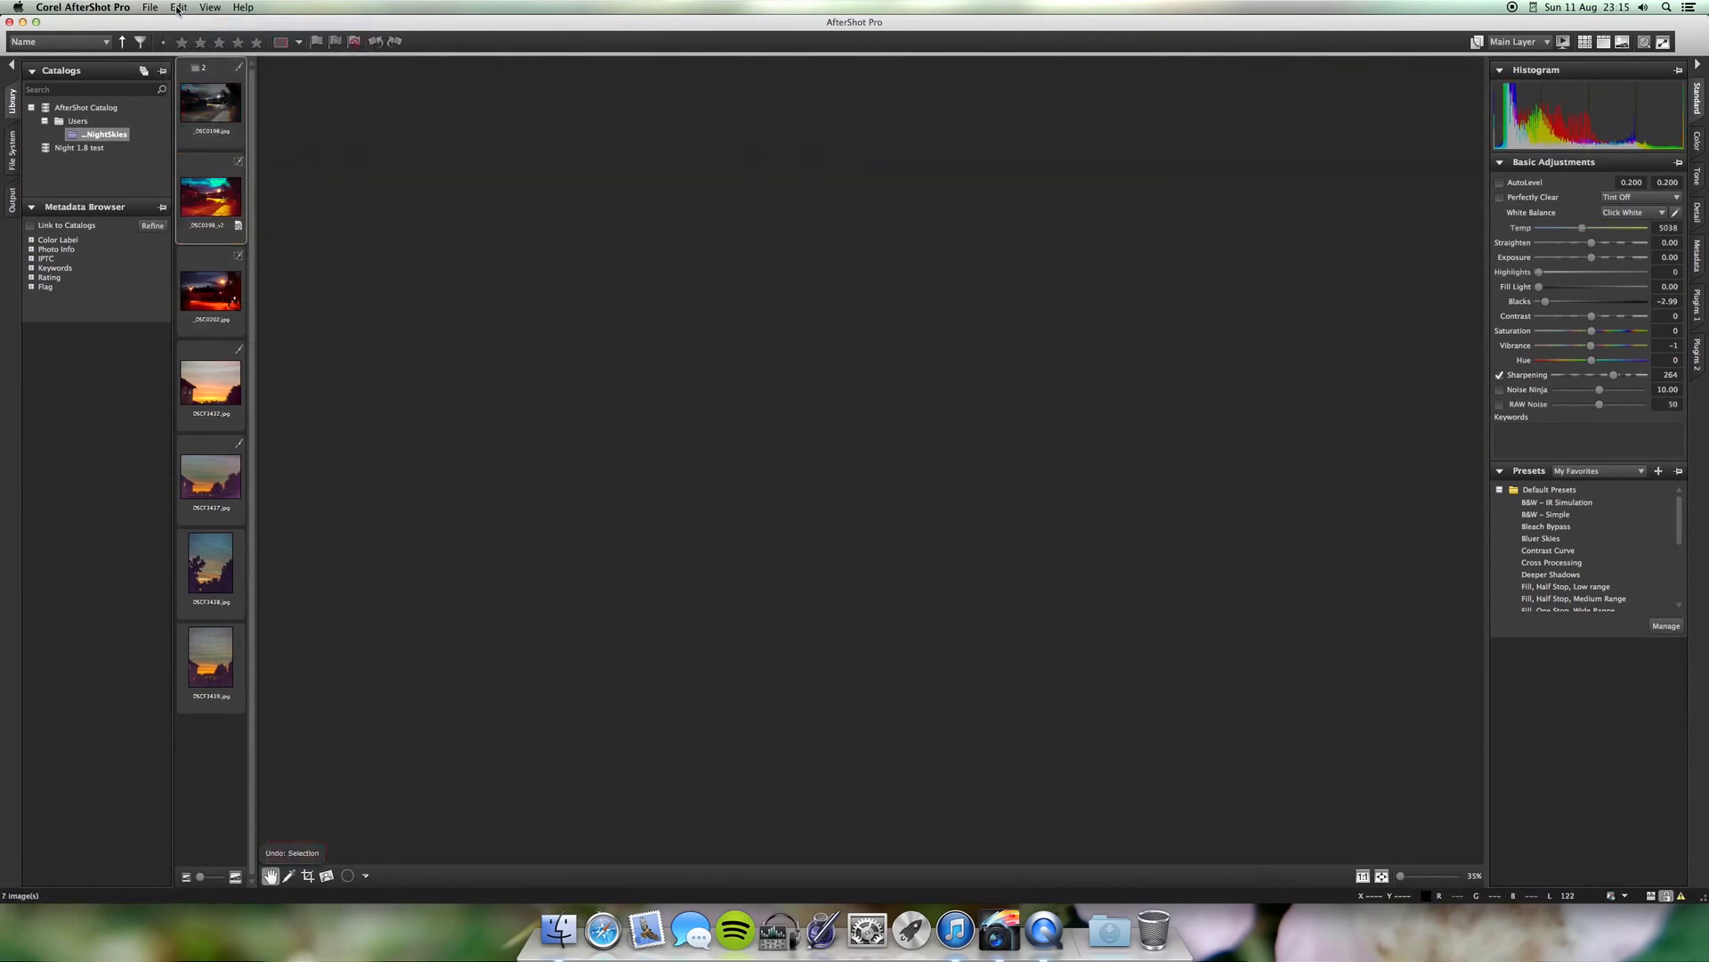
Keep undoing earlier actions, back past the catalog switch and the crop adjustment on _DSC0202.jpg
click(179, 7)
click(182, 23)
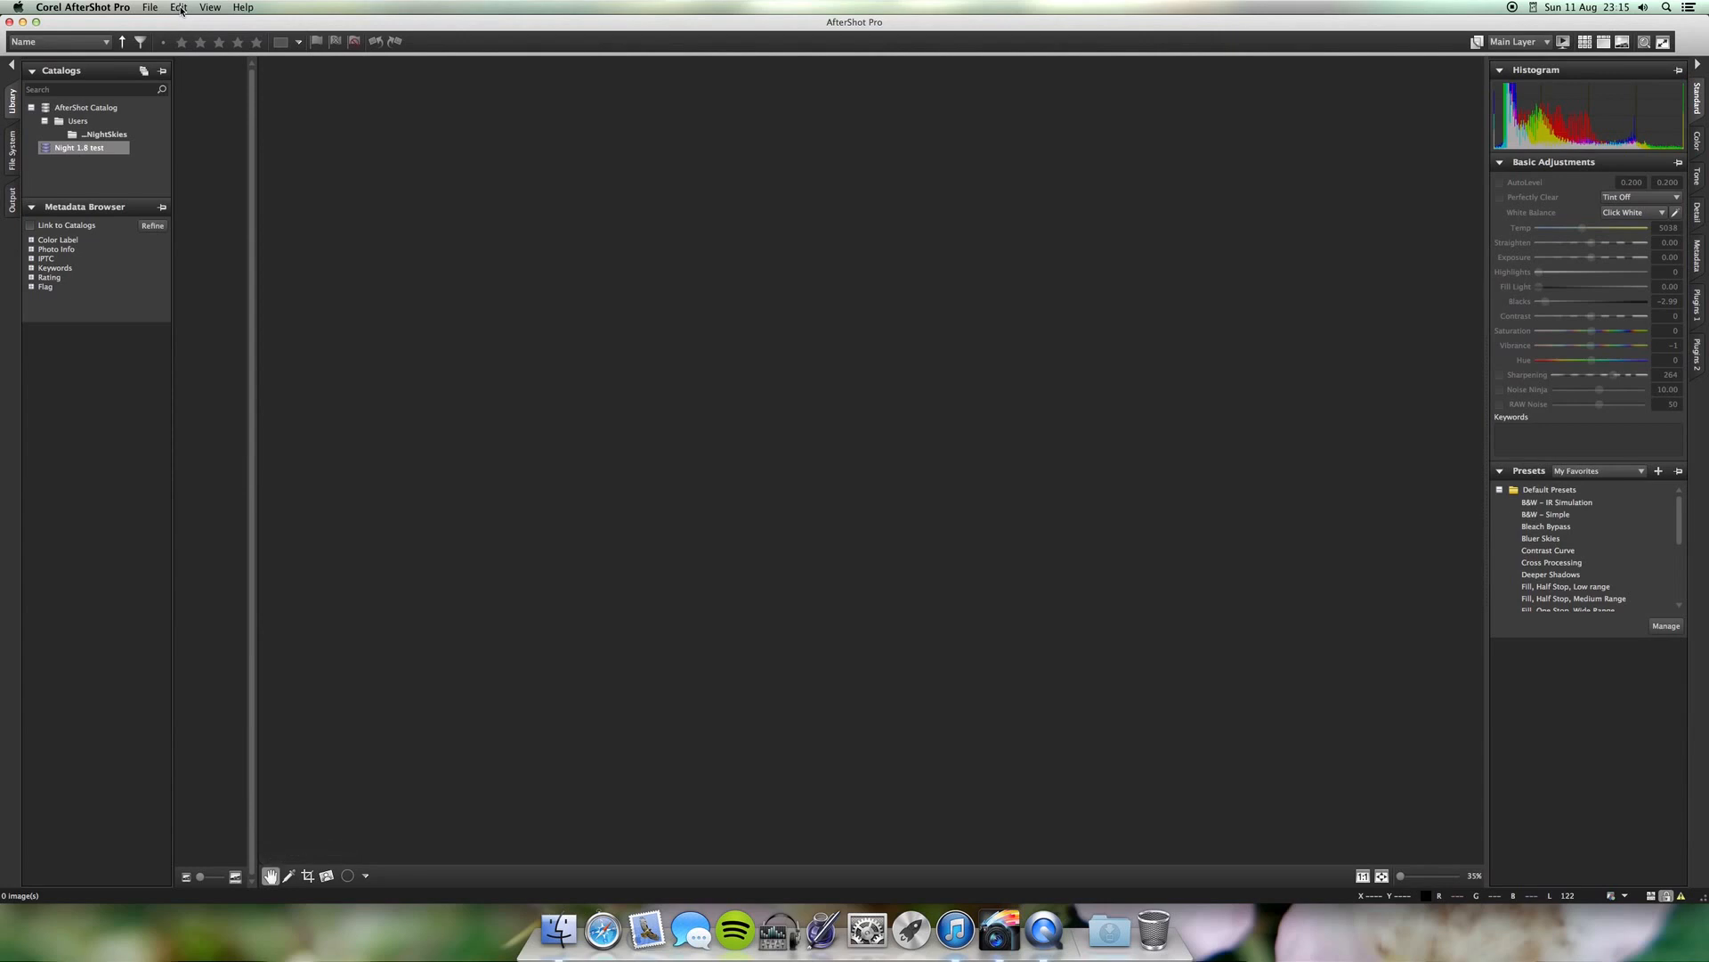
click(179, 7)
click(181, 23)
click(179, 7)
click(205, 23)
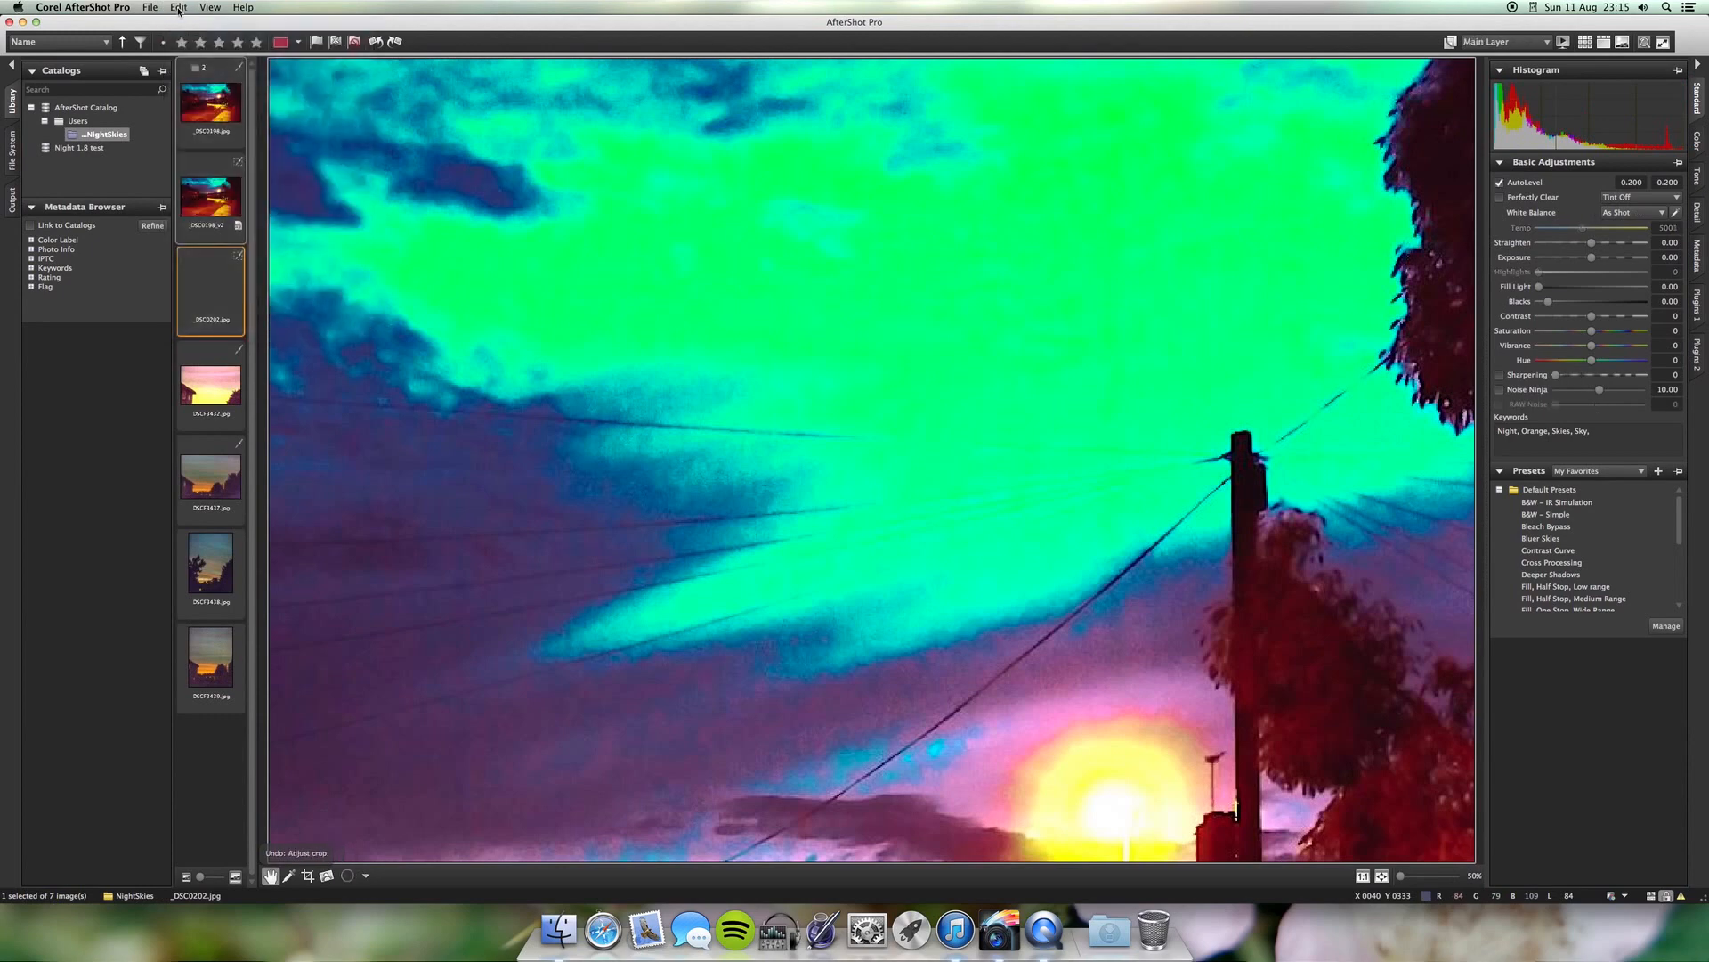
click(179, 7)
click(181, 22)
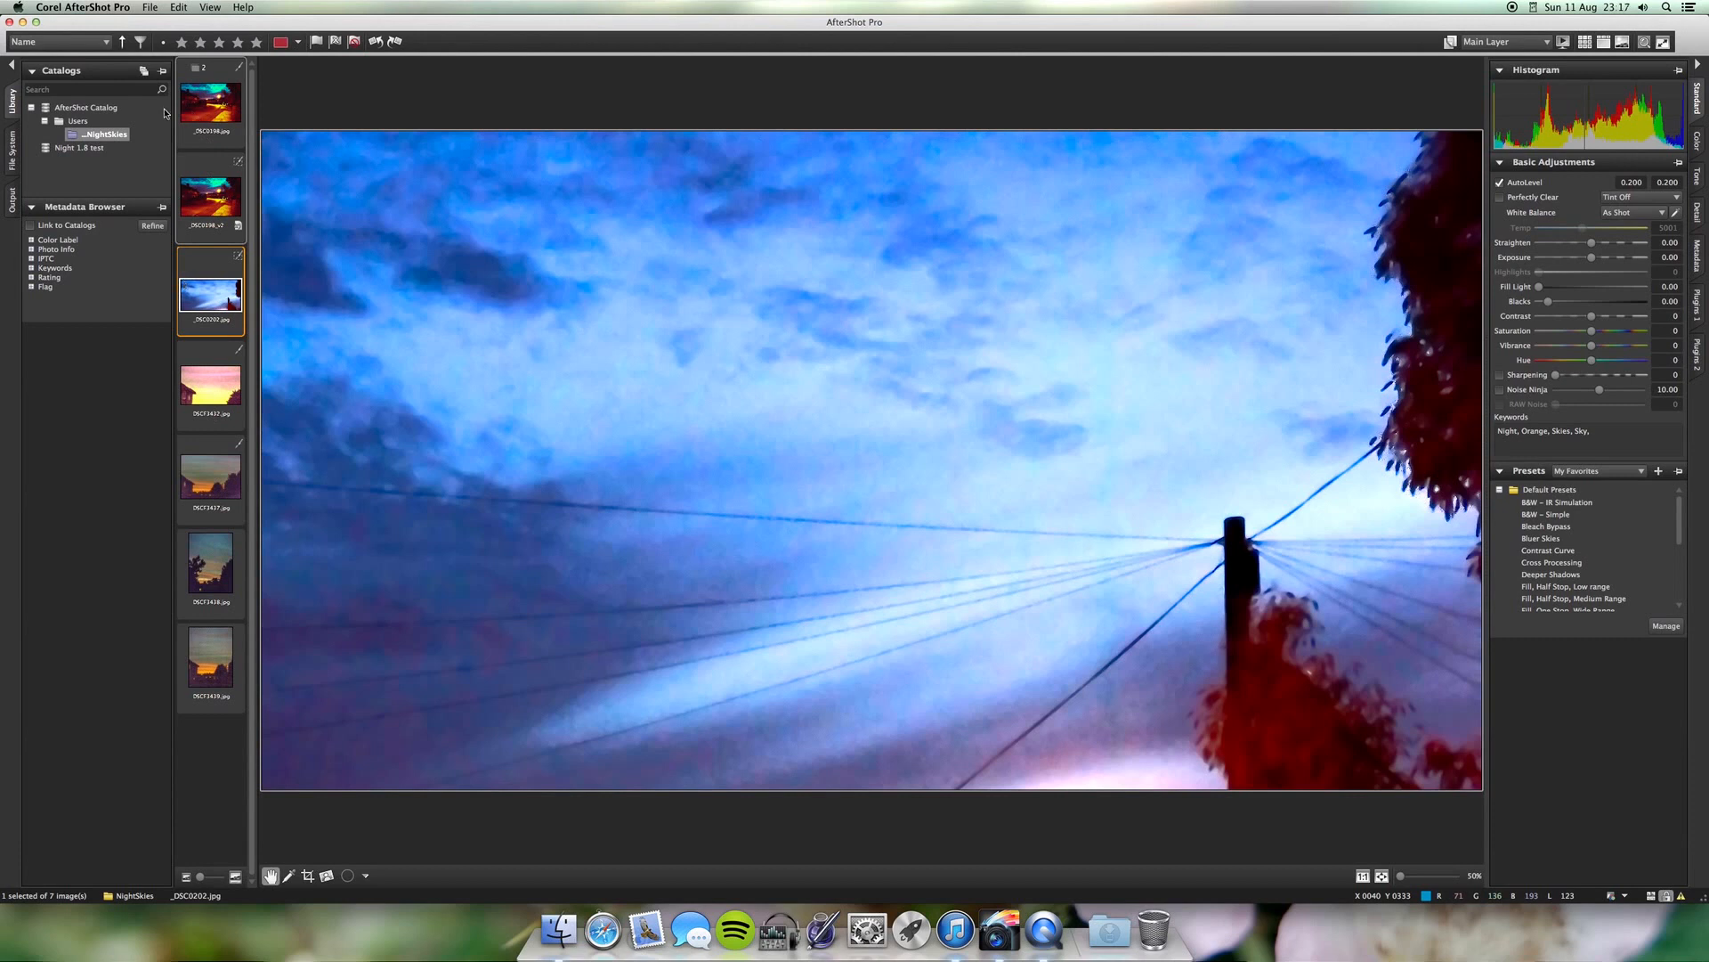
Open the colour street photo _DSC0198_v2 again
mouse_move(211, 226)
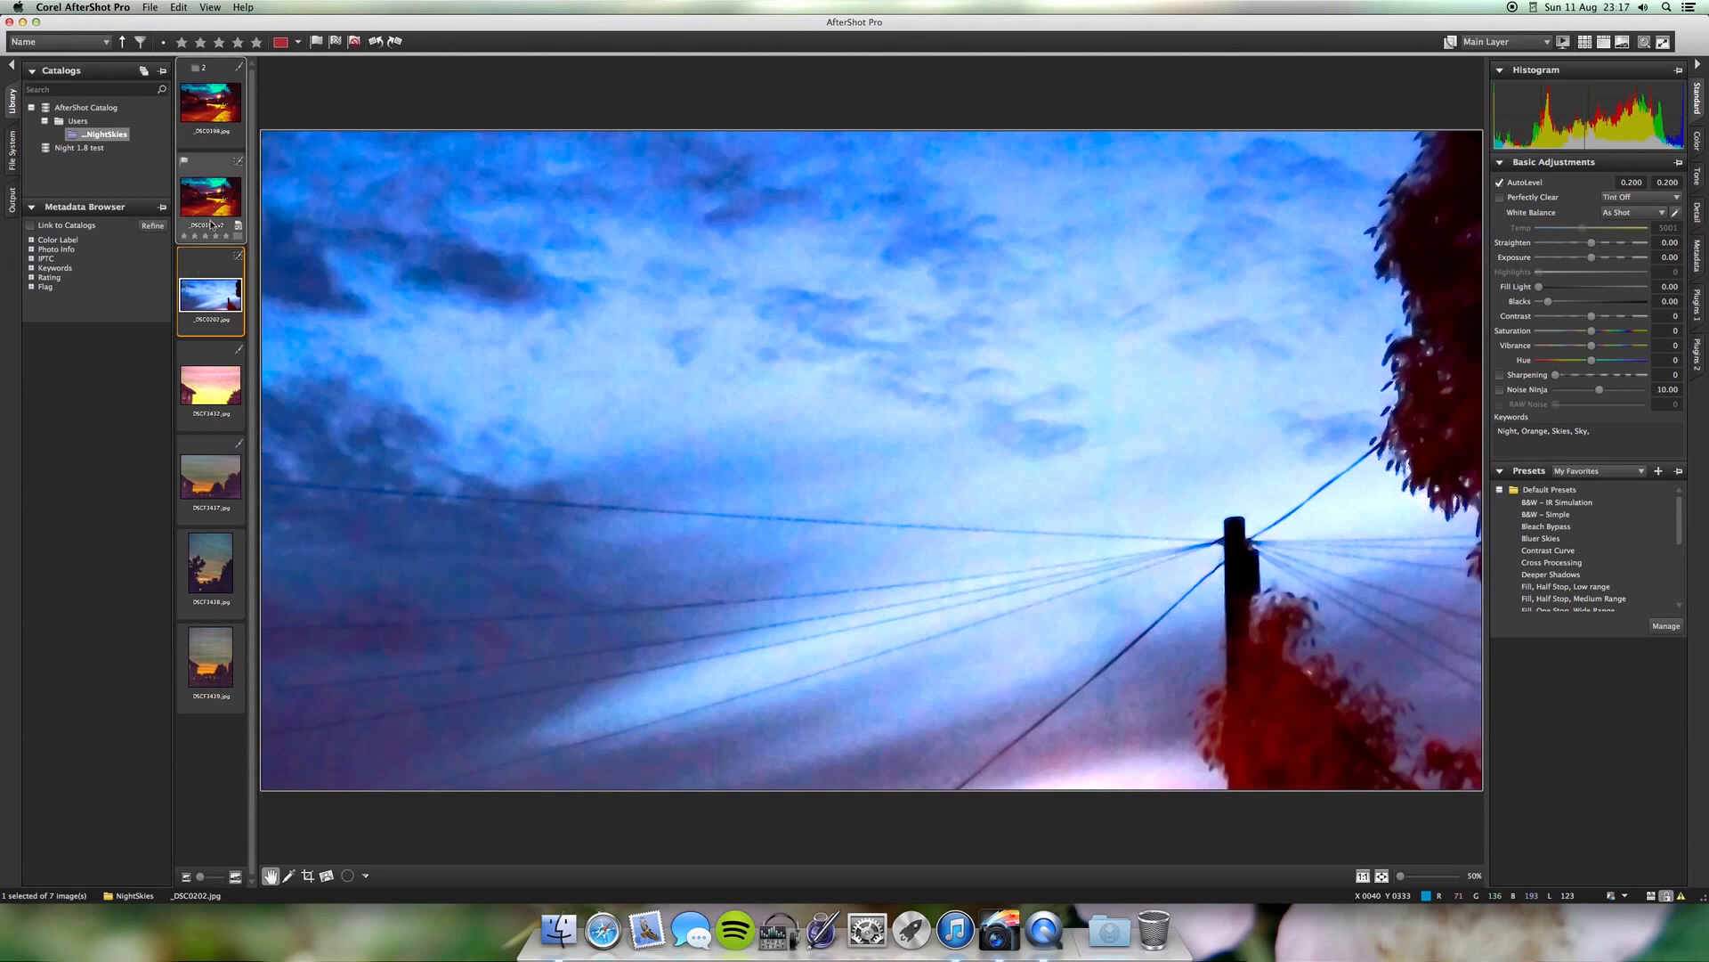
click(216, 183)
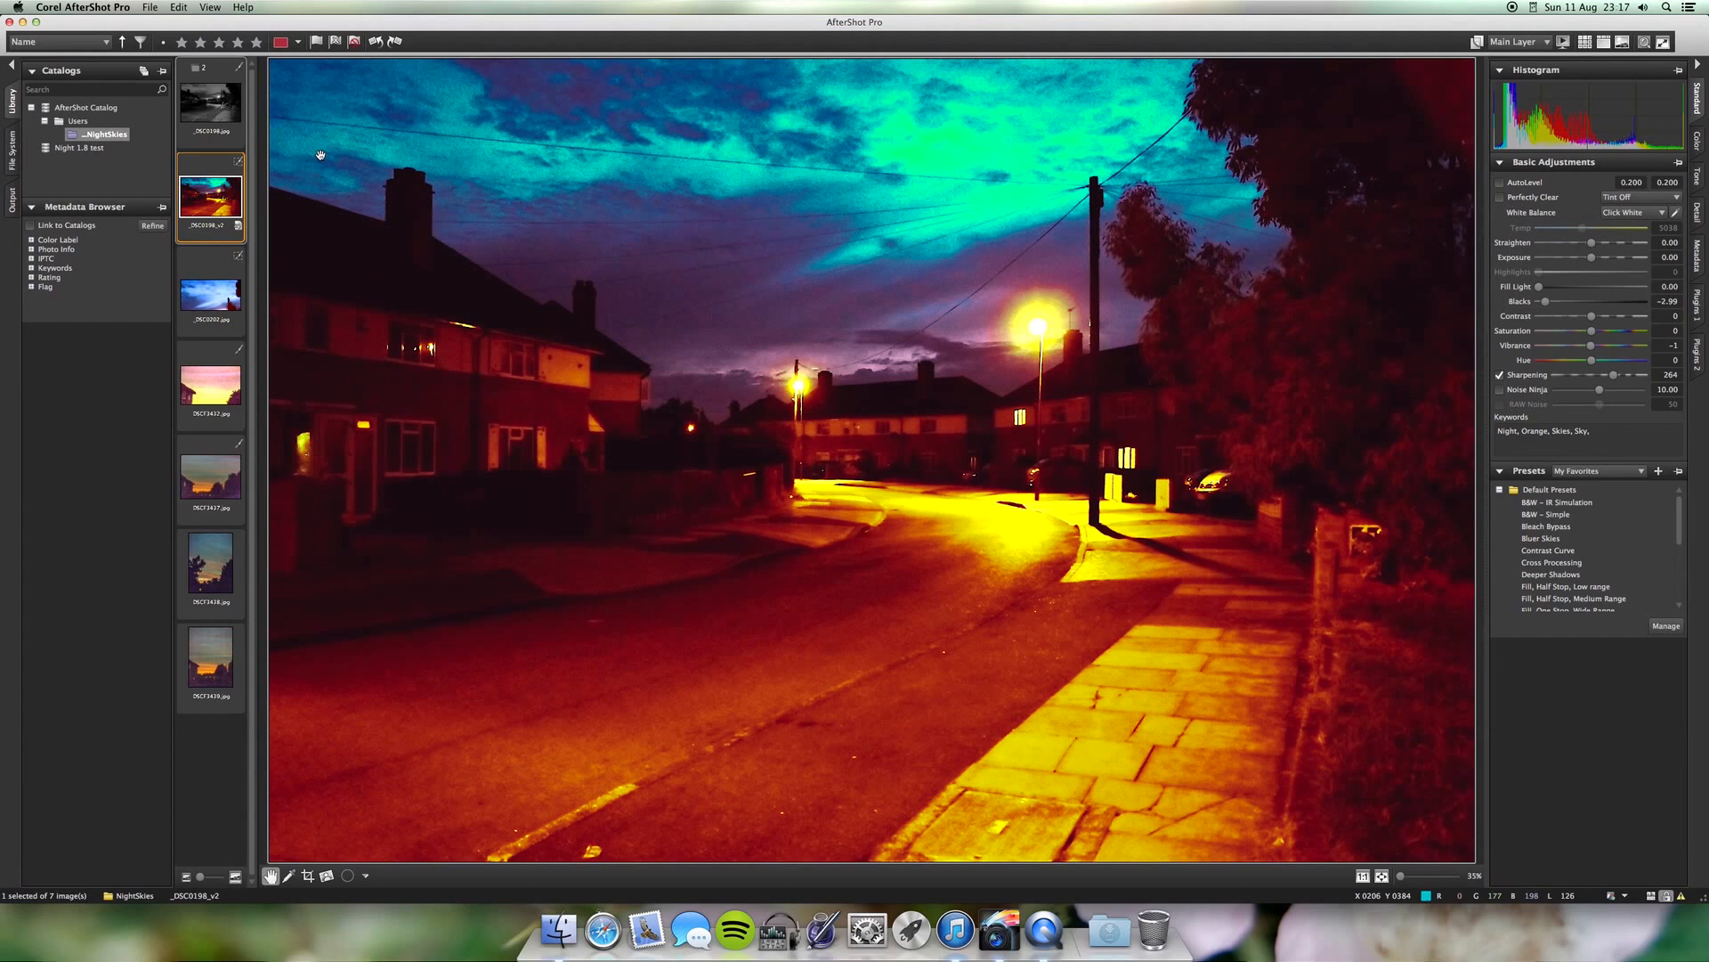
mouse_move(221, 106)
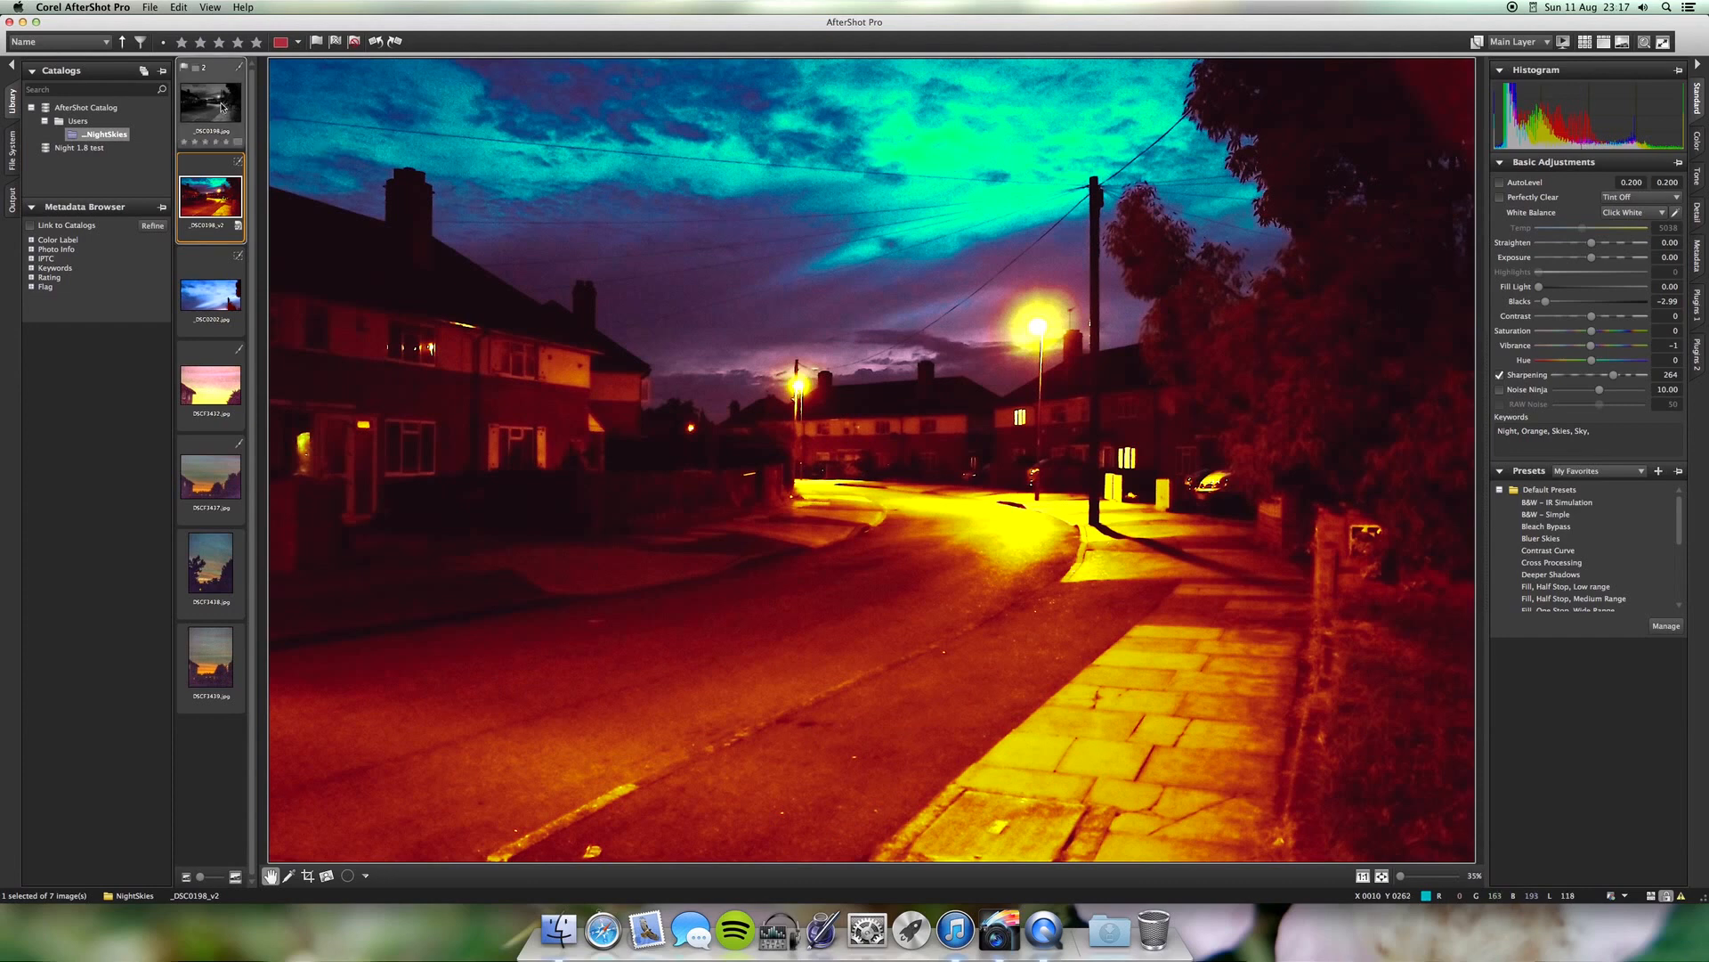